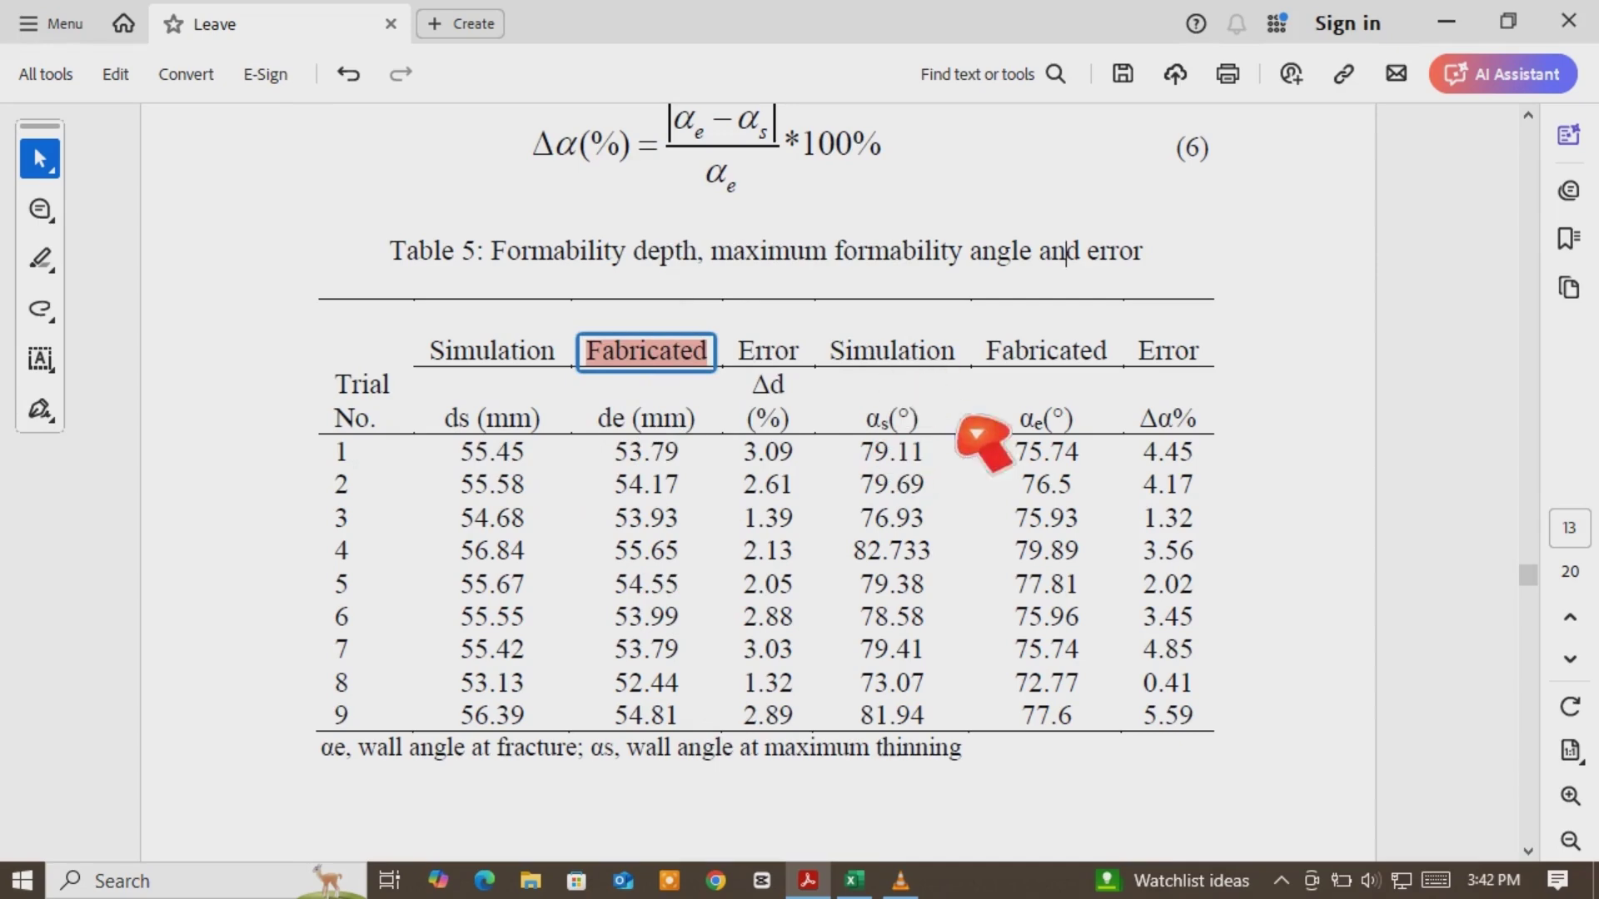
Clear the highlight and text selections around Table 5 in the paper
left_click(556, 379)
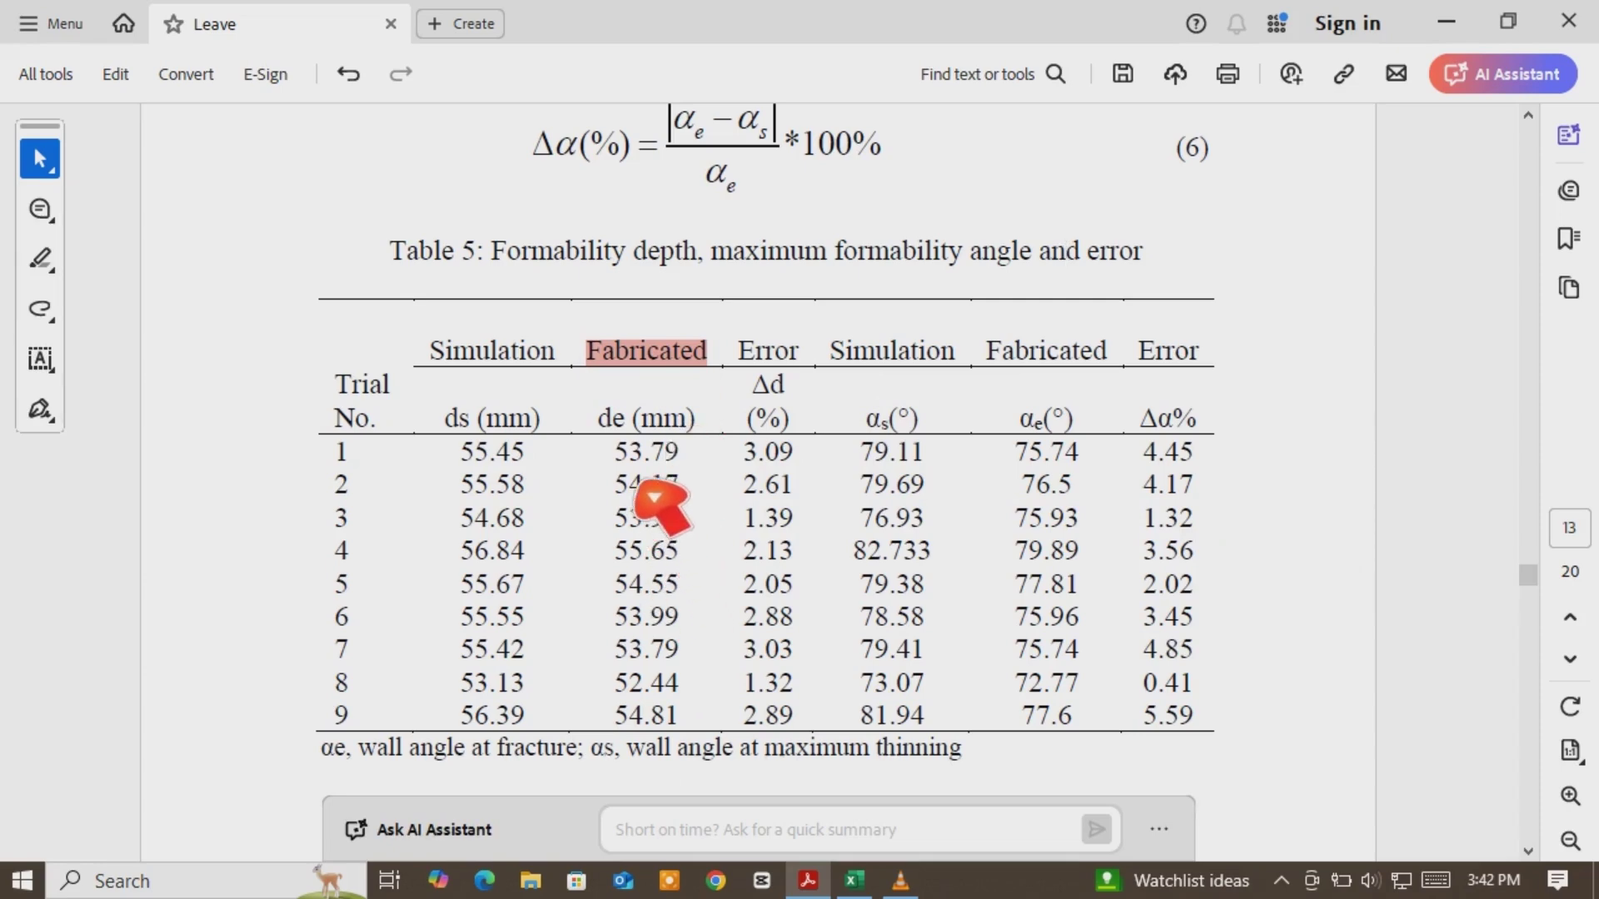
left_click_drag(629, 452, 692, 754)
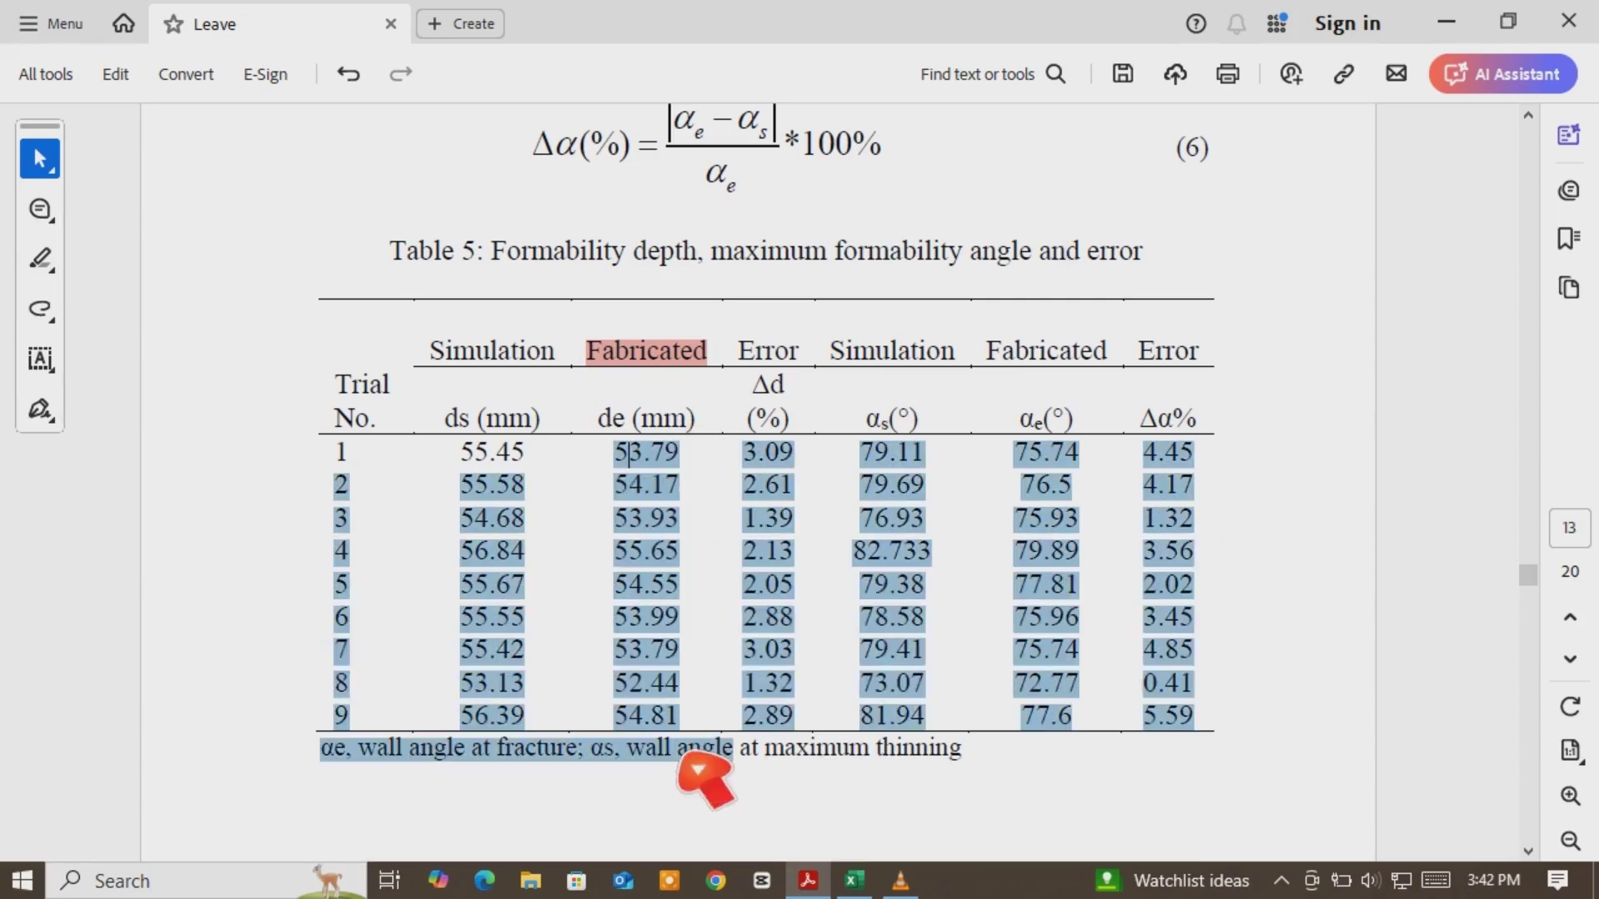
left_click(666, 616)
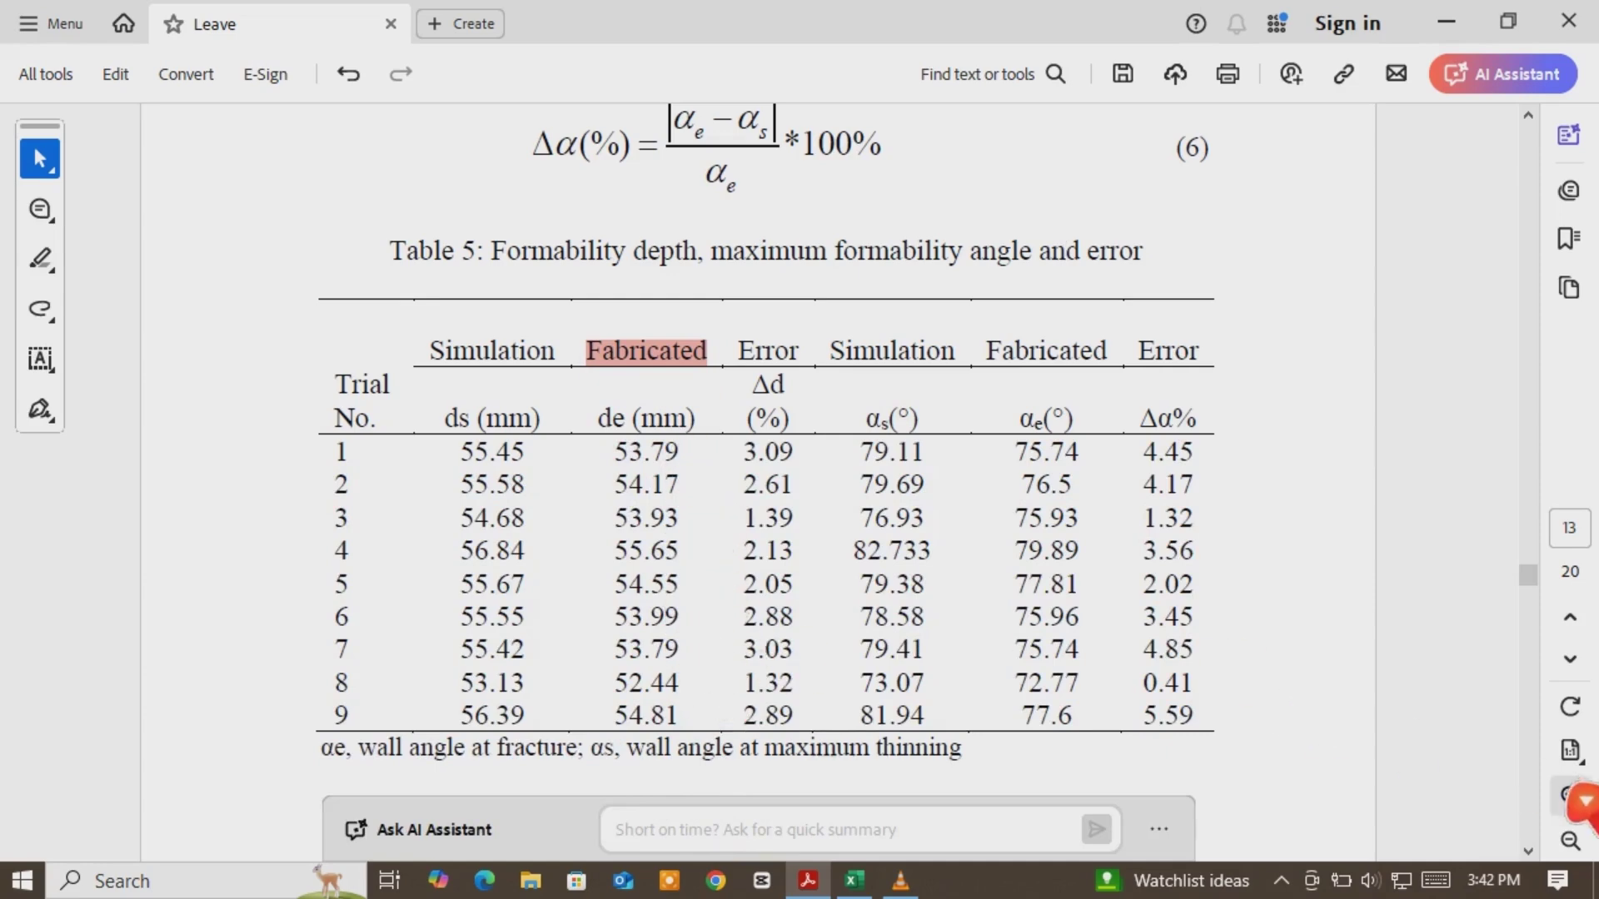
Scroll to page 8 showing Table 3 factor levels and Table 4 L9 layout
scroll(1545, 829, "down", 10)
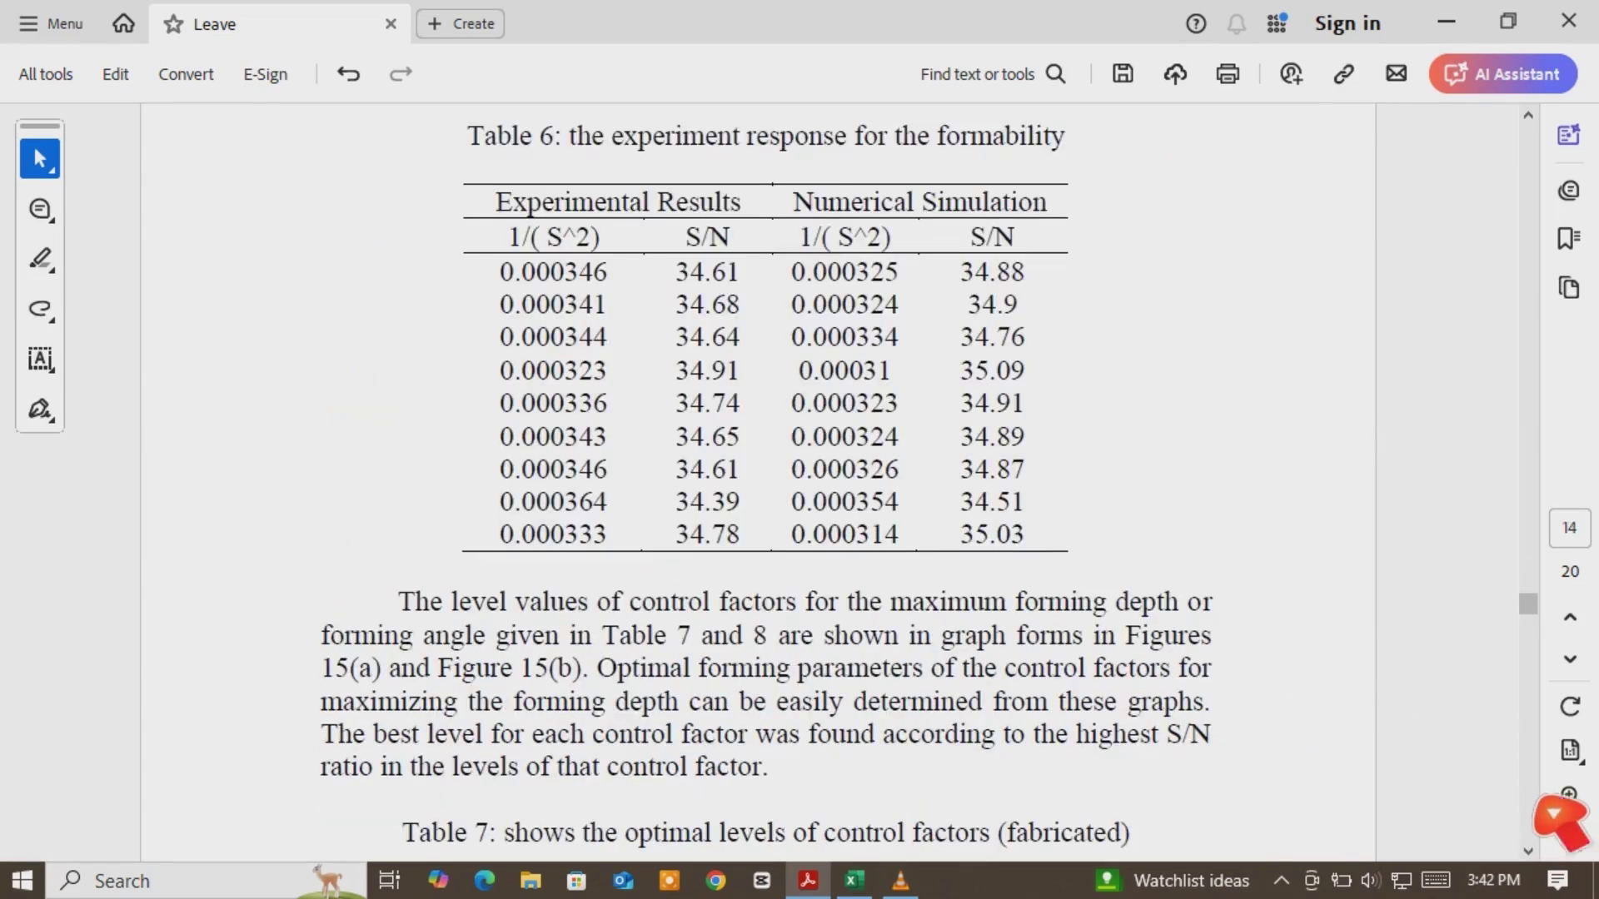
scroll(1549, 266, "up", 5)
scroll(1551, 262, "up", 5)
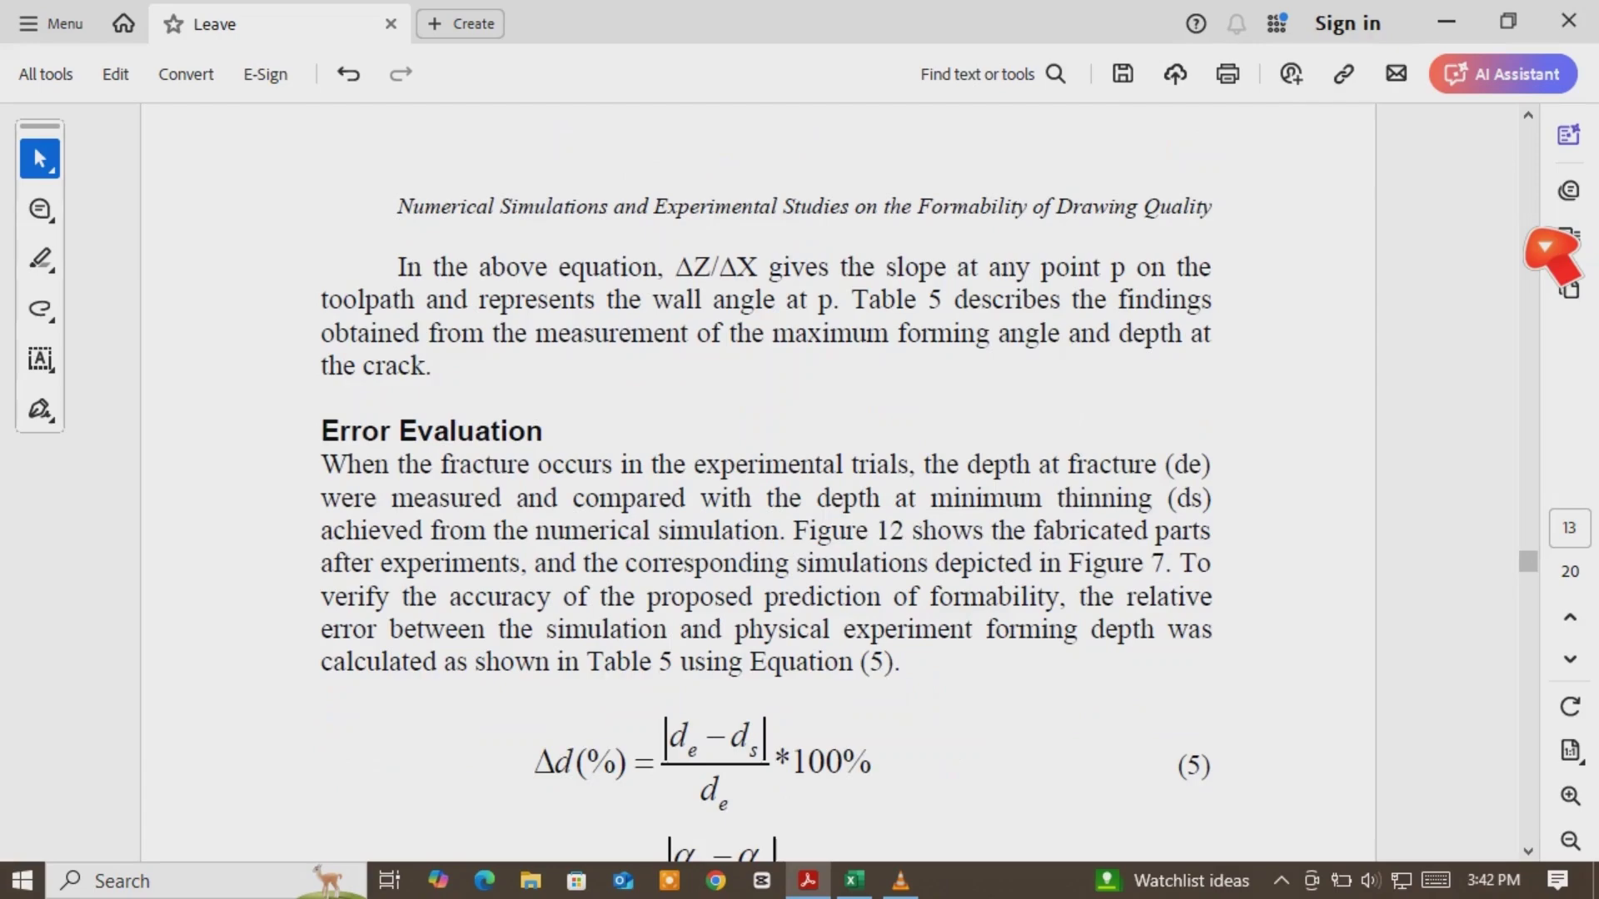
scroll(1551, 262, "up", 5)
scroll(1551, 259, "up", 20)
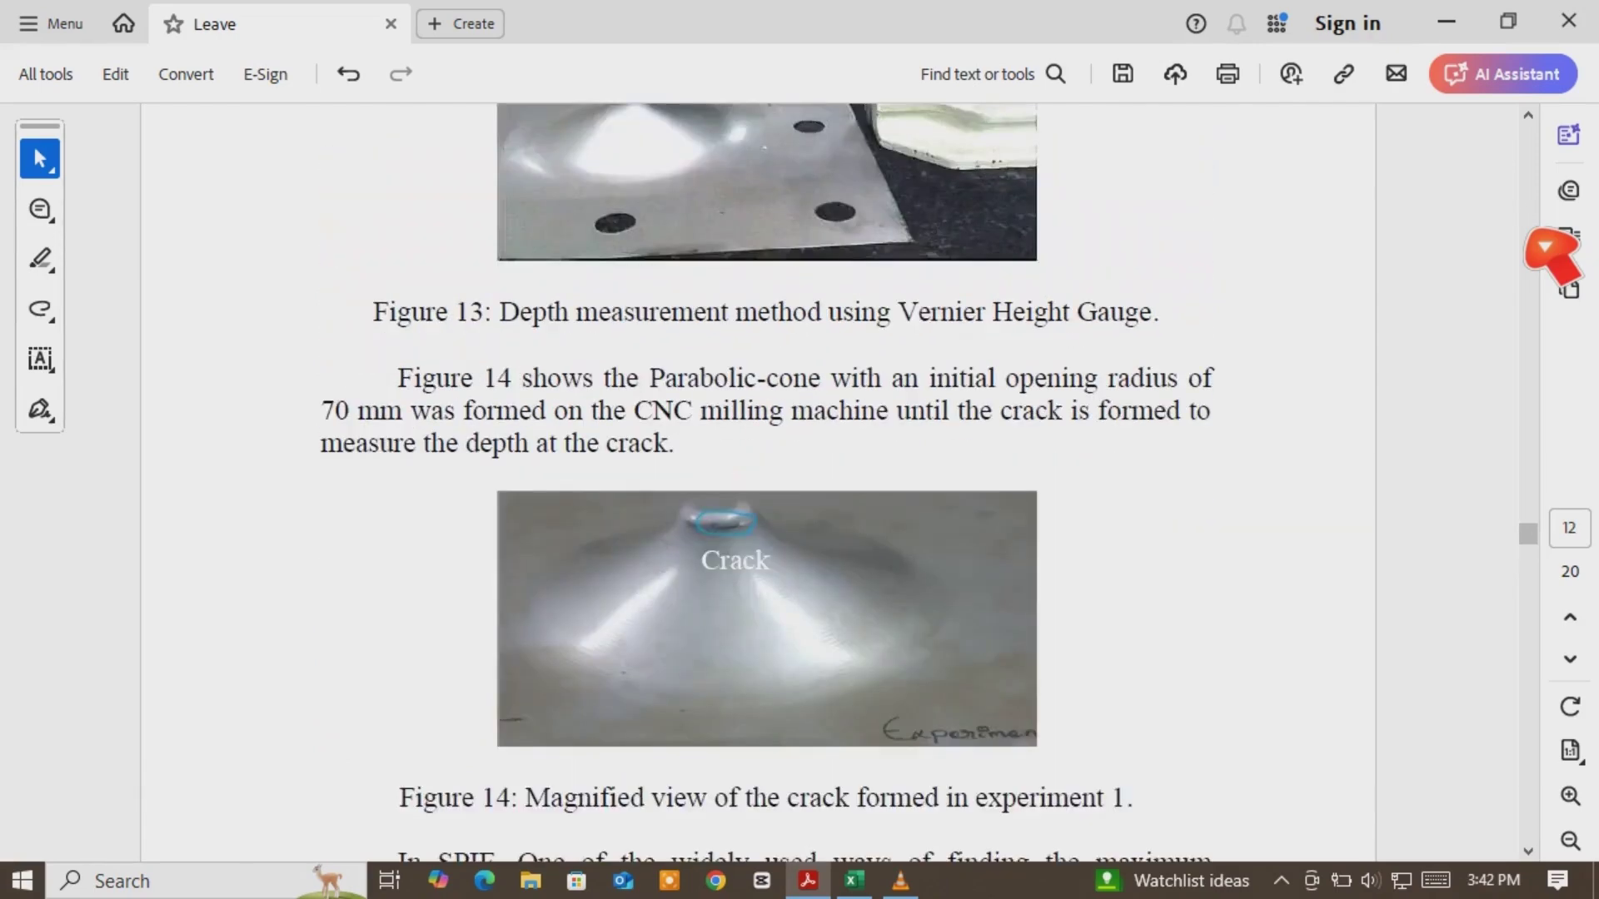
scroll(1551, 259, "up", 15)
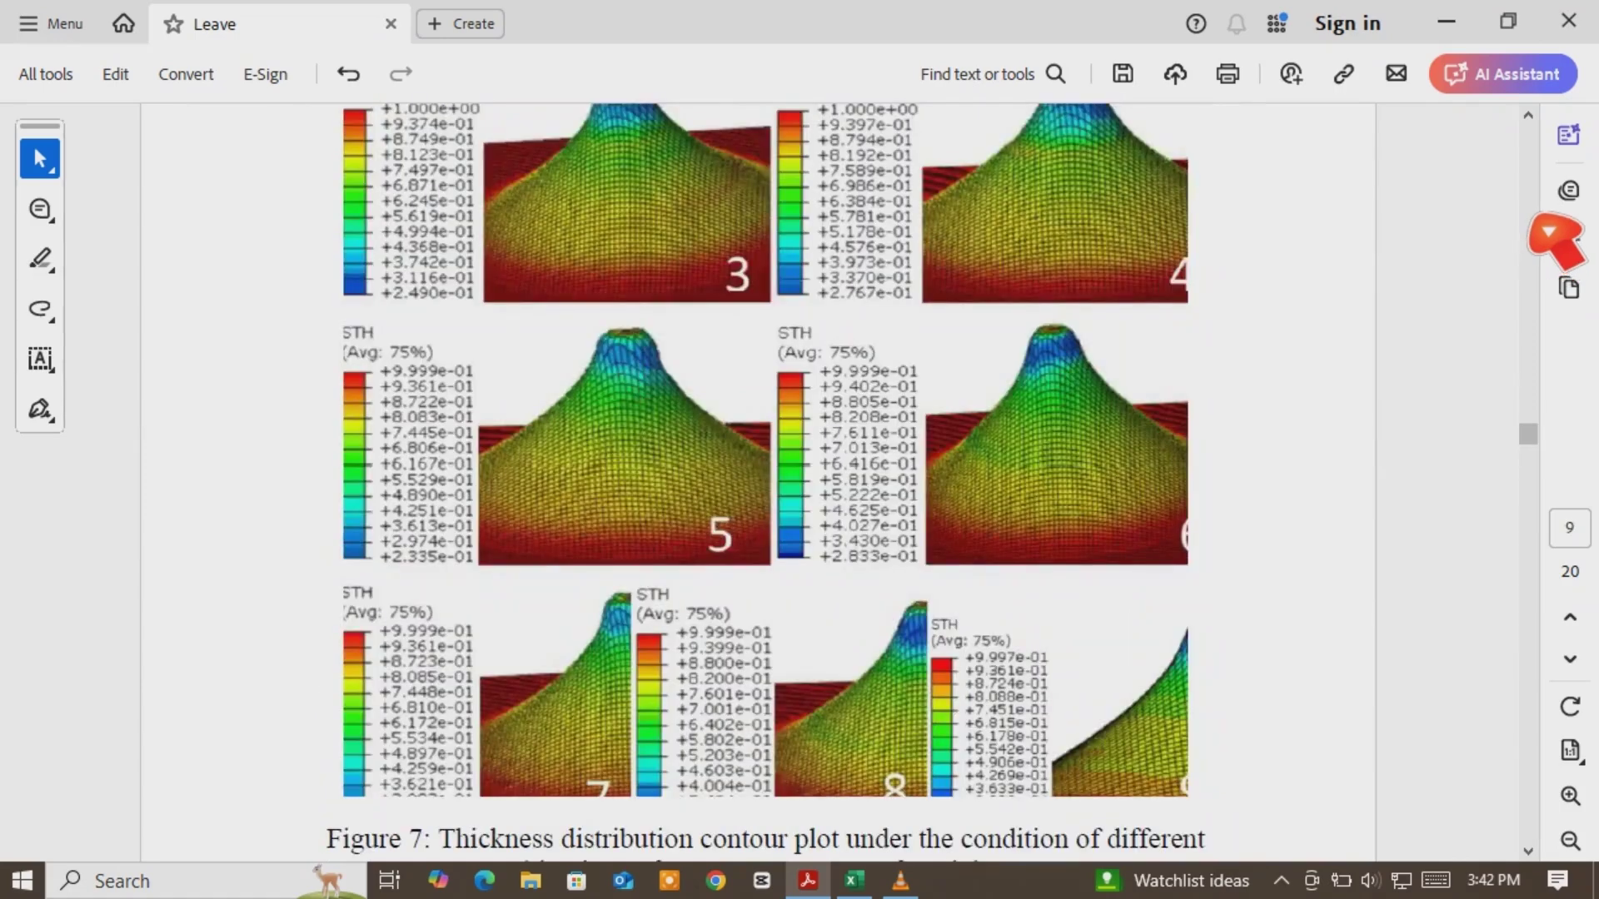
scroll(1550, 242, "up", 10)
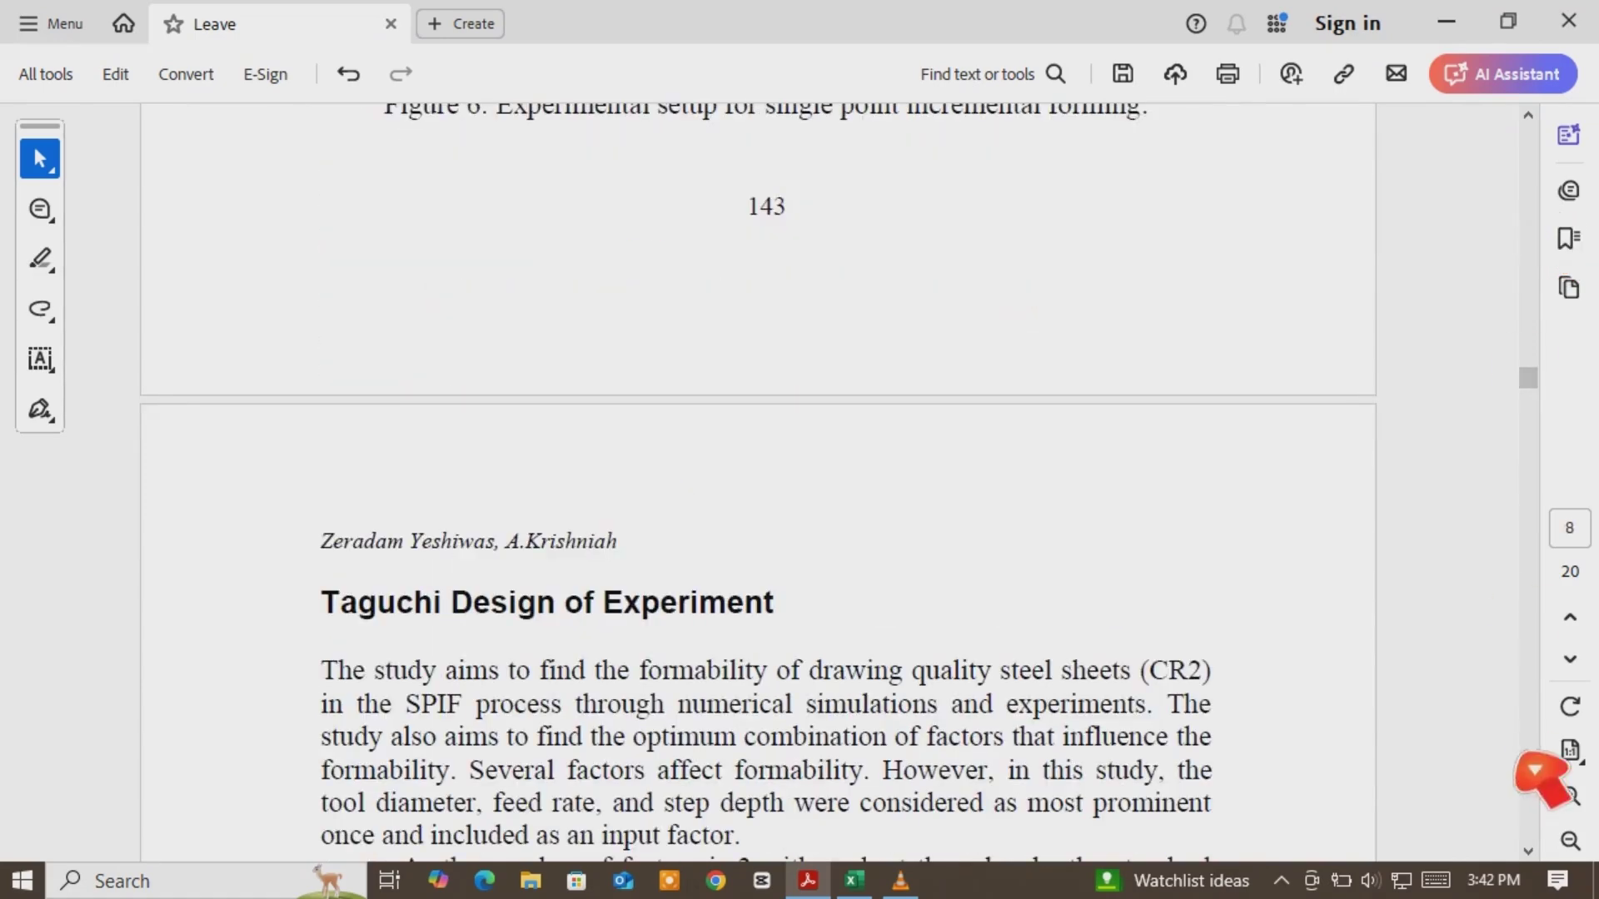
scroll(1540, 841, "down", 1)
scroll(1545, 866, "down", 10)
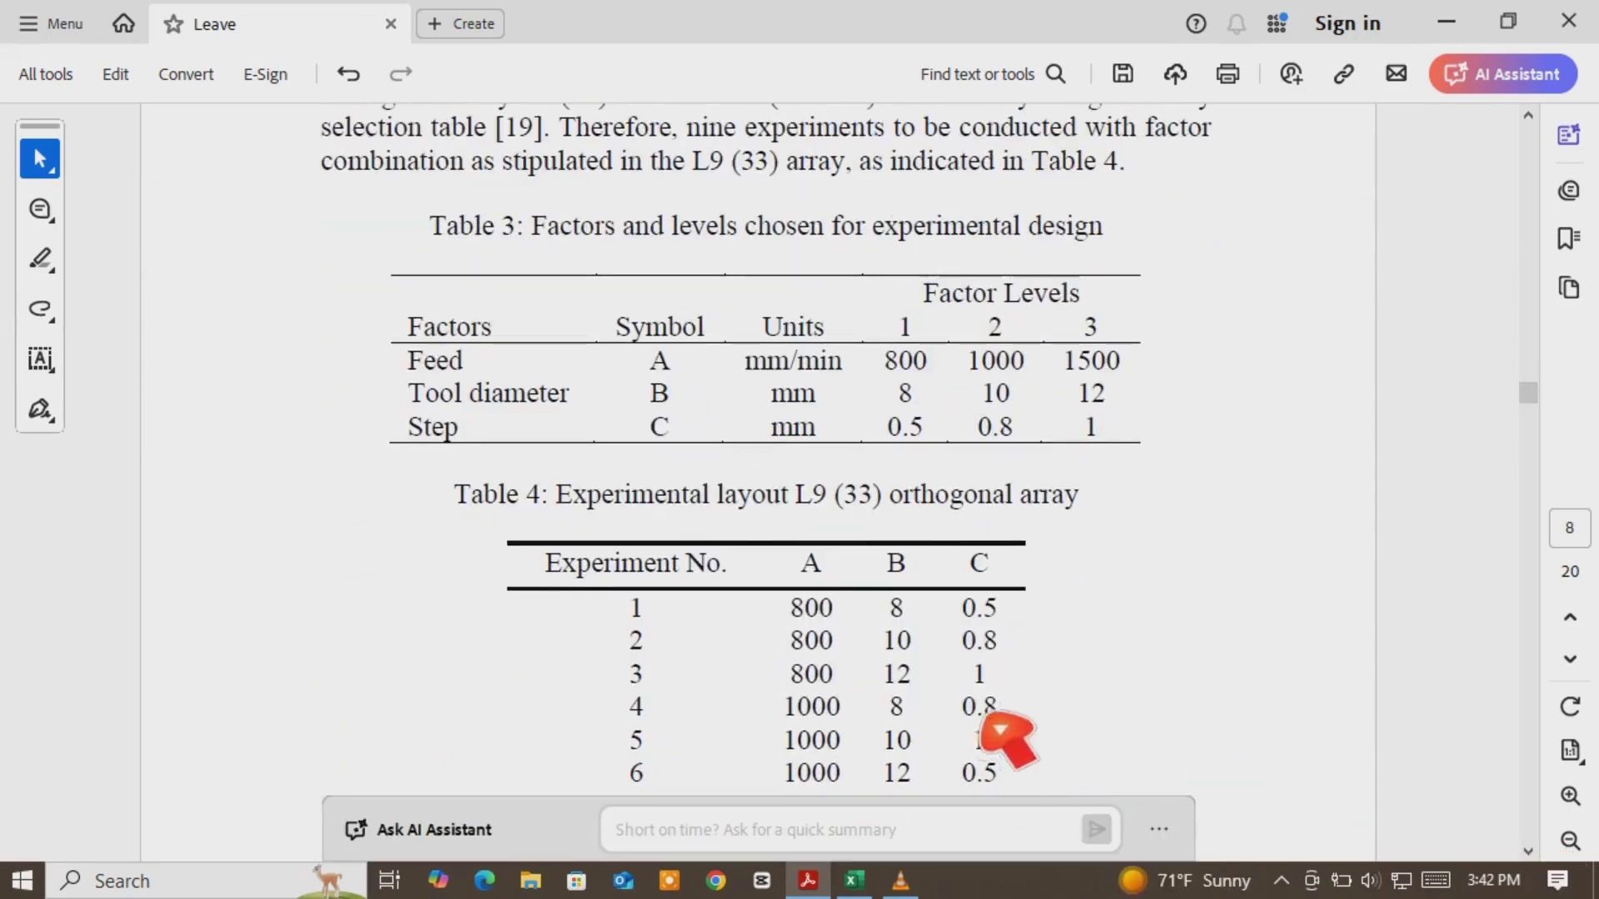
Minimize Acrobat and launch Minitab from its desktop icon
left_click(1449, 25)
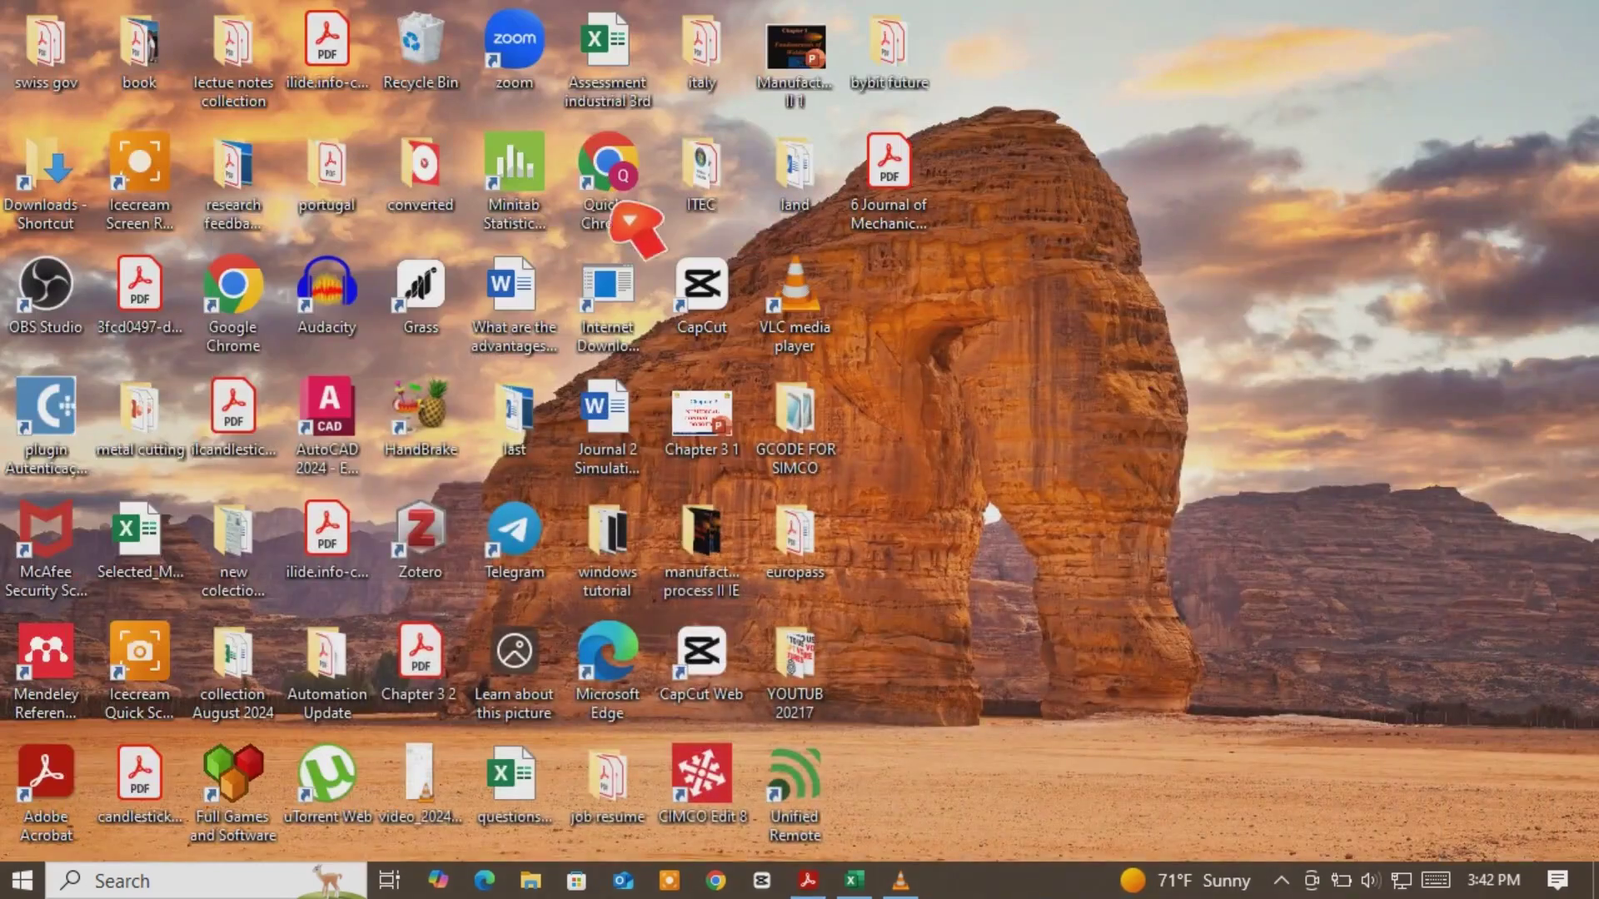
double_click(539, 185)
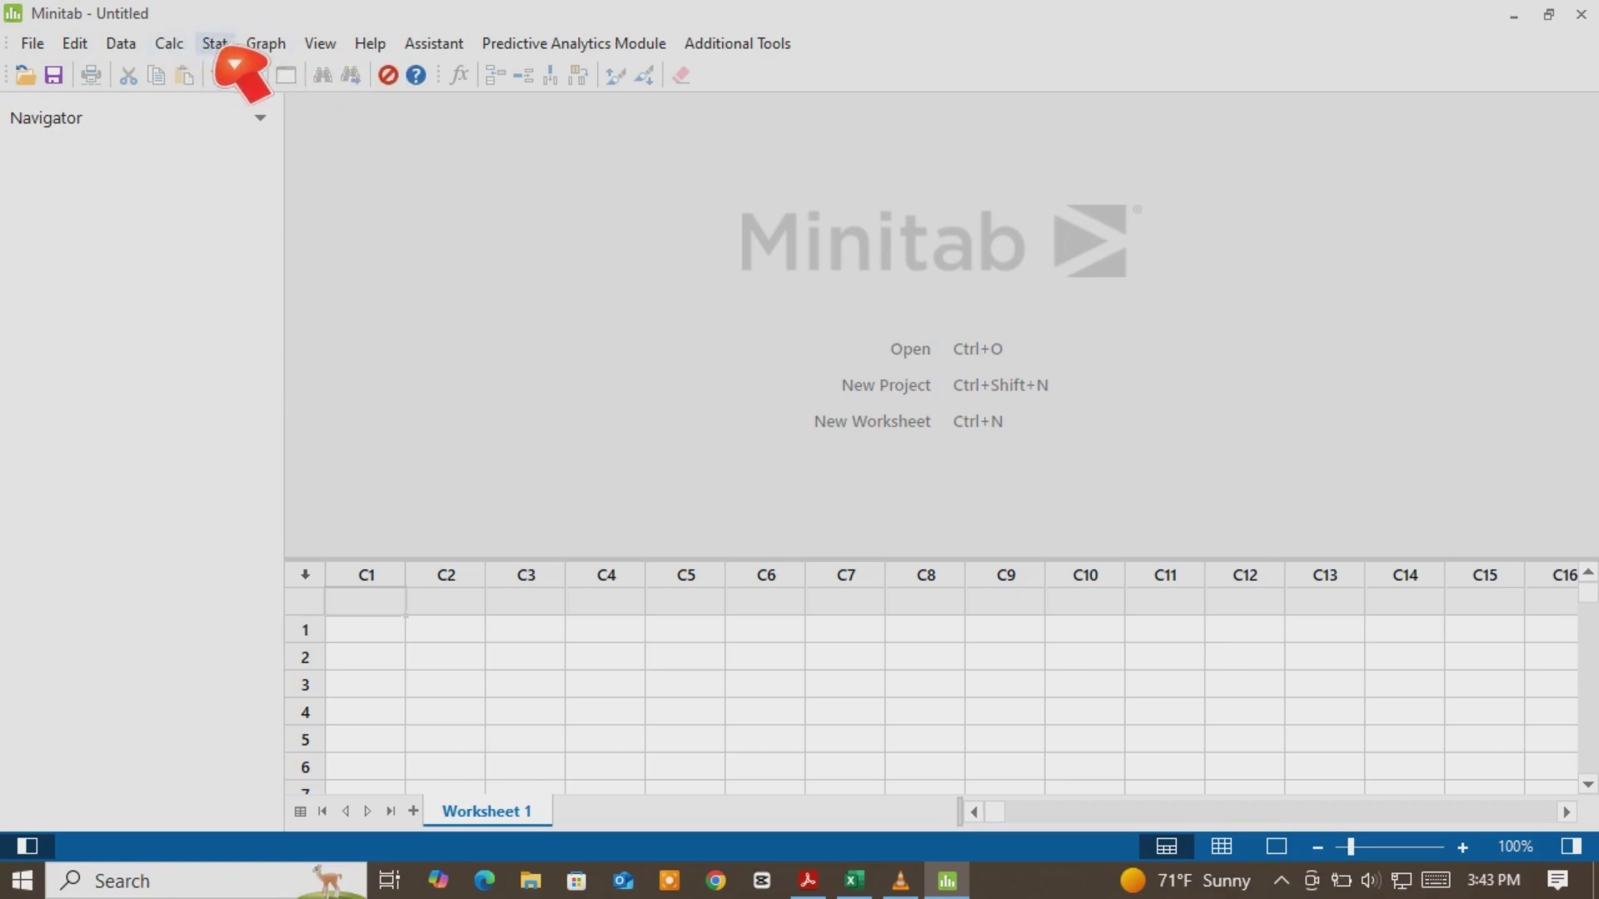
Choose Stat > DOE > Taguchi > Create Taguchi Design
left_click(218, 48)
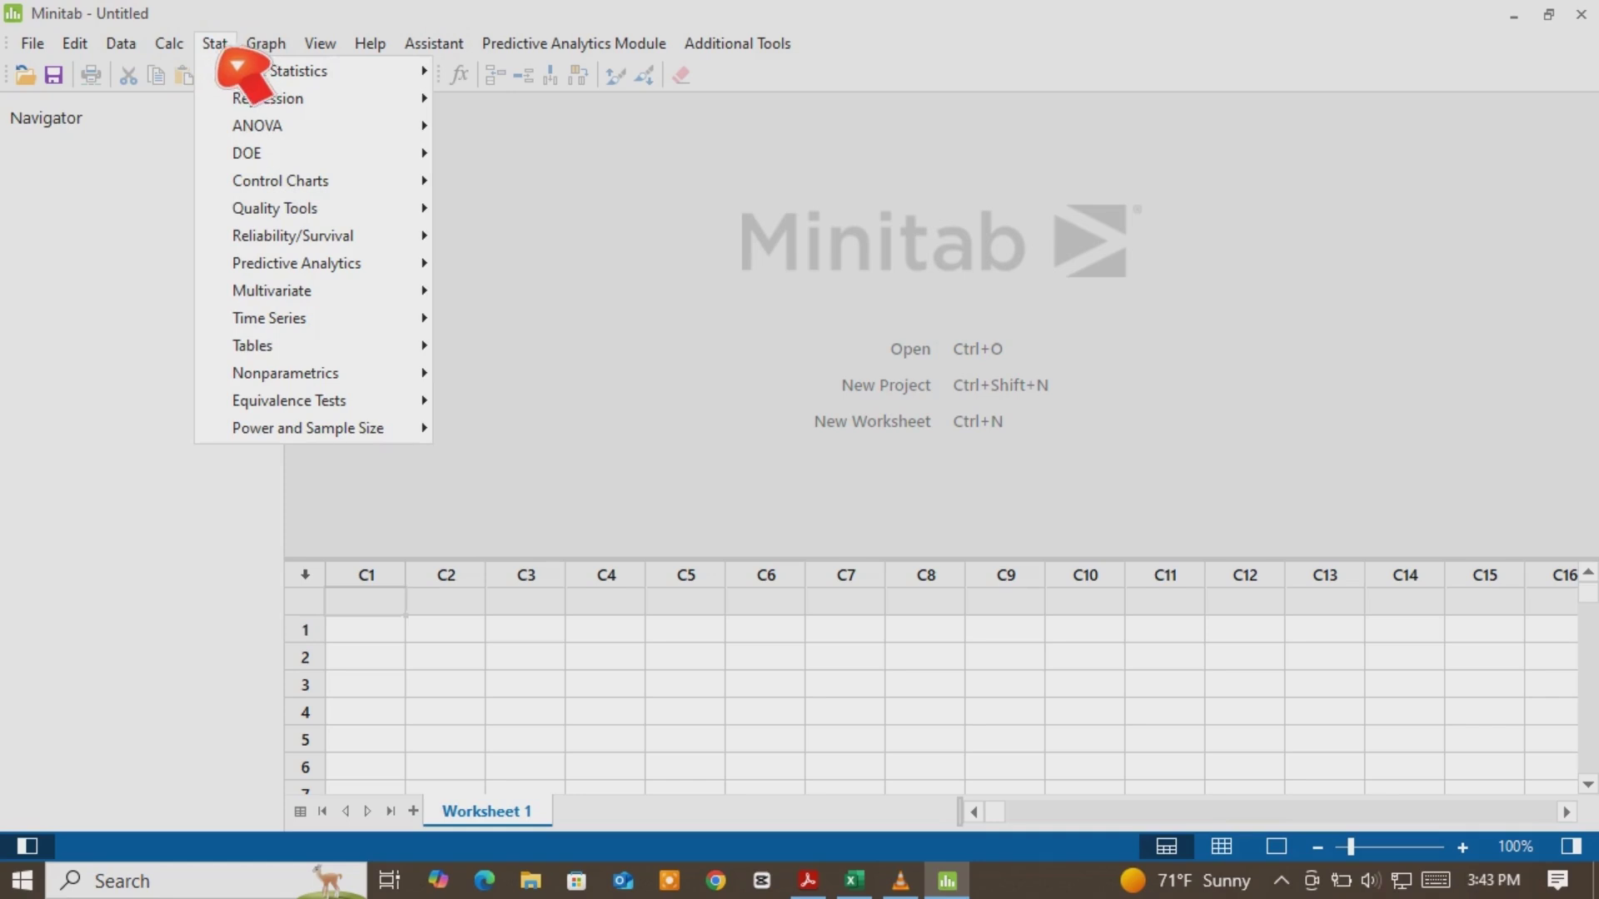
mouse_move(260, 160)
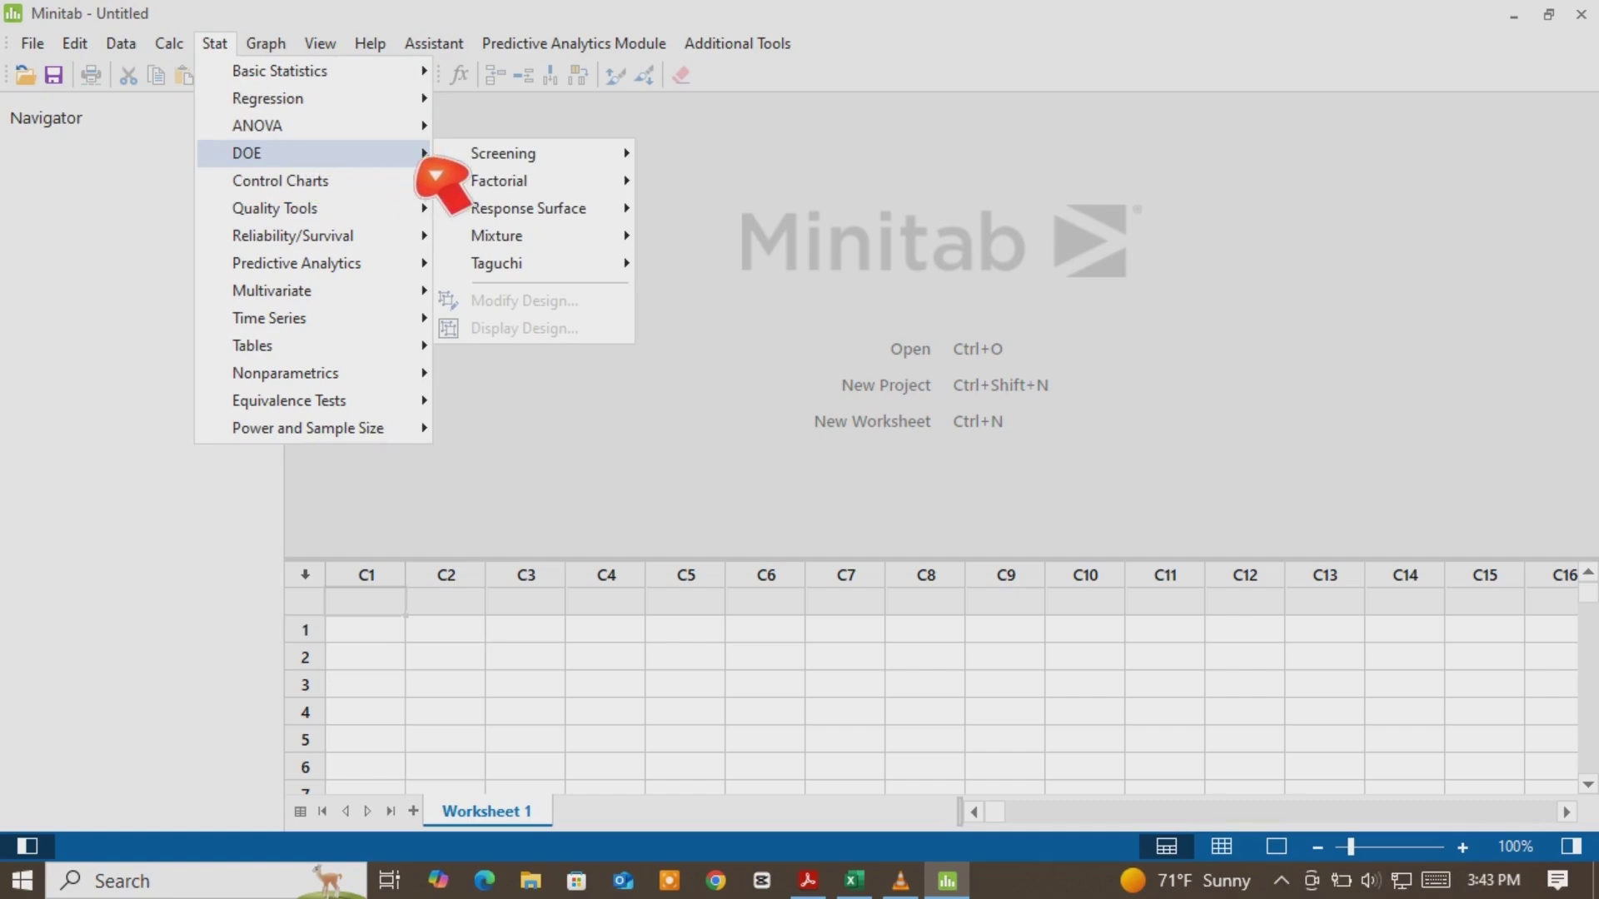
mouse_move(554, 269)
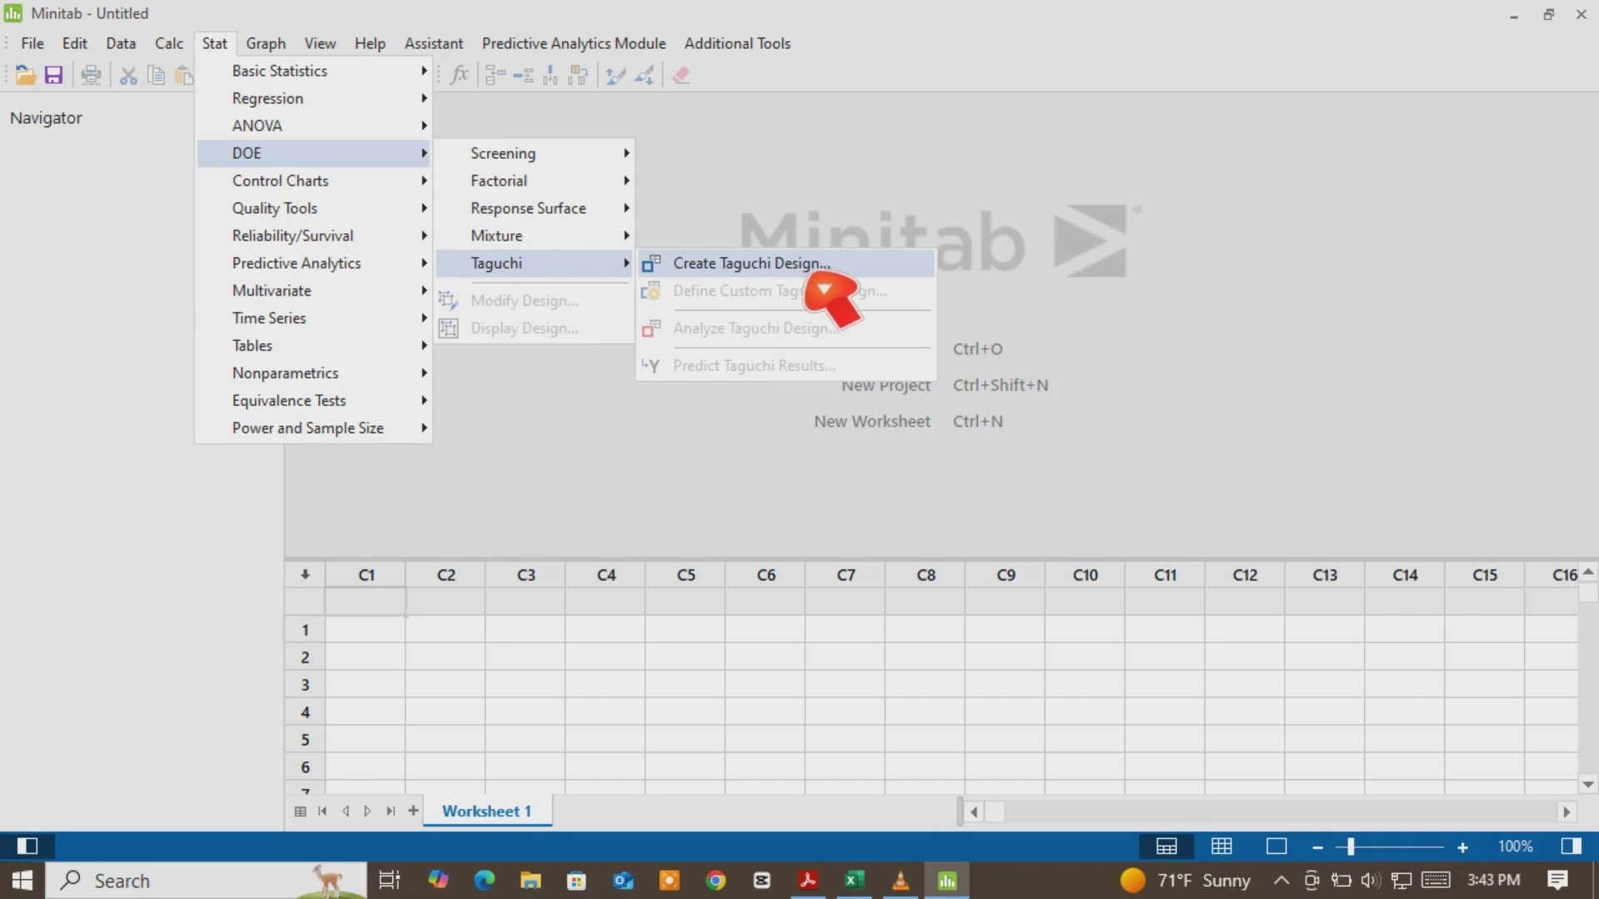
left_click(816, 265)
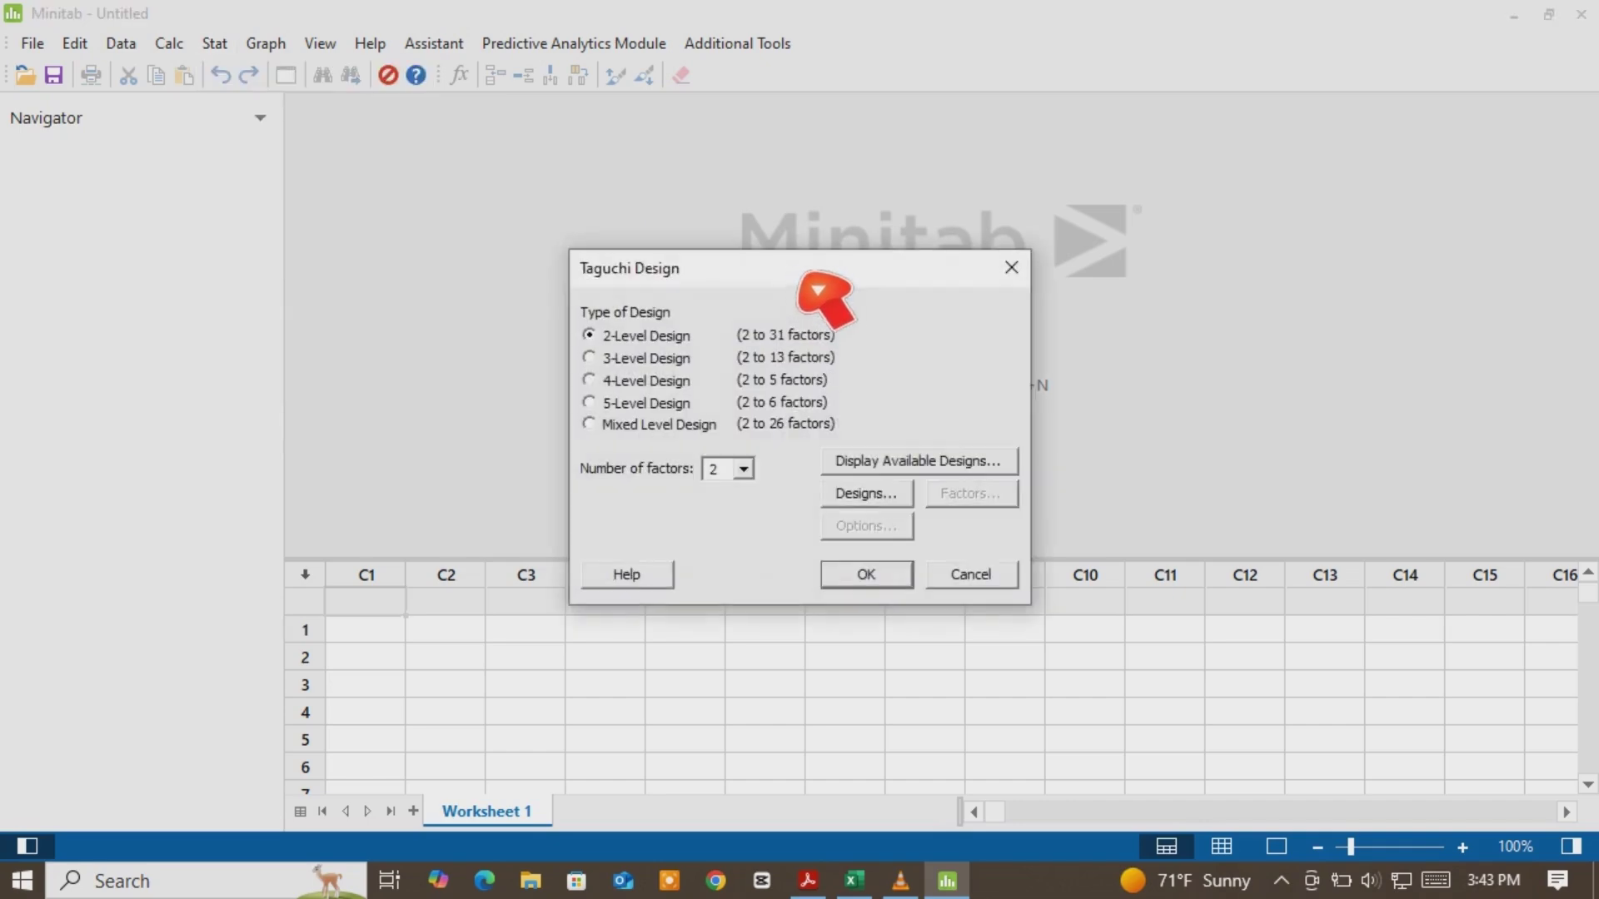
Set the Taguchi design to 3-Level with 3 factors and select the L9 array
left_click_drag(827, 288, 831, 198)
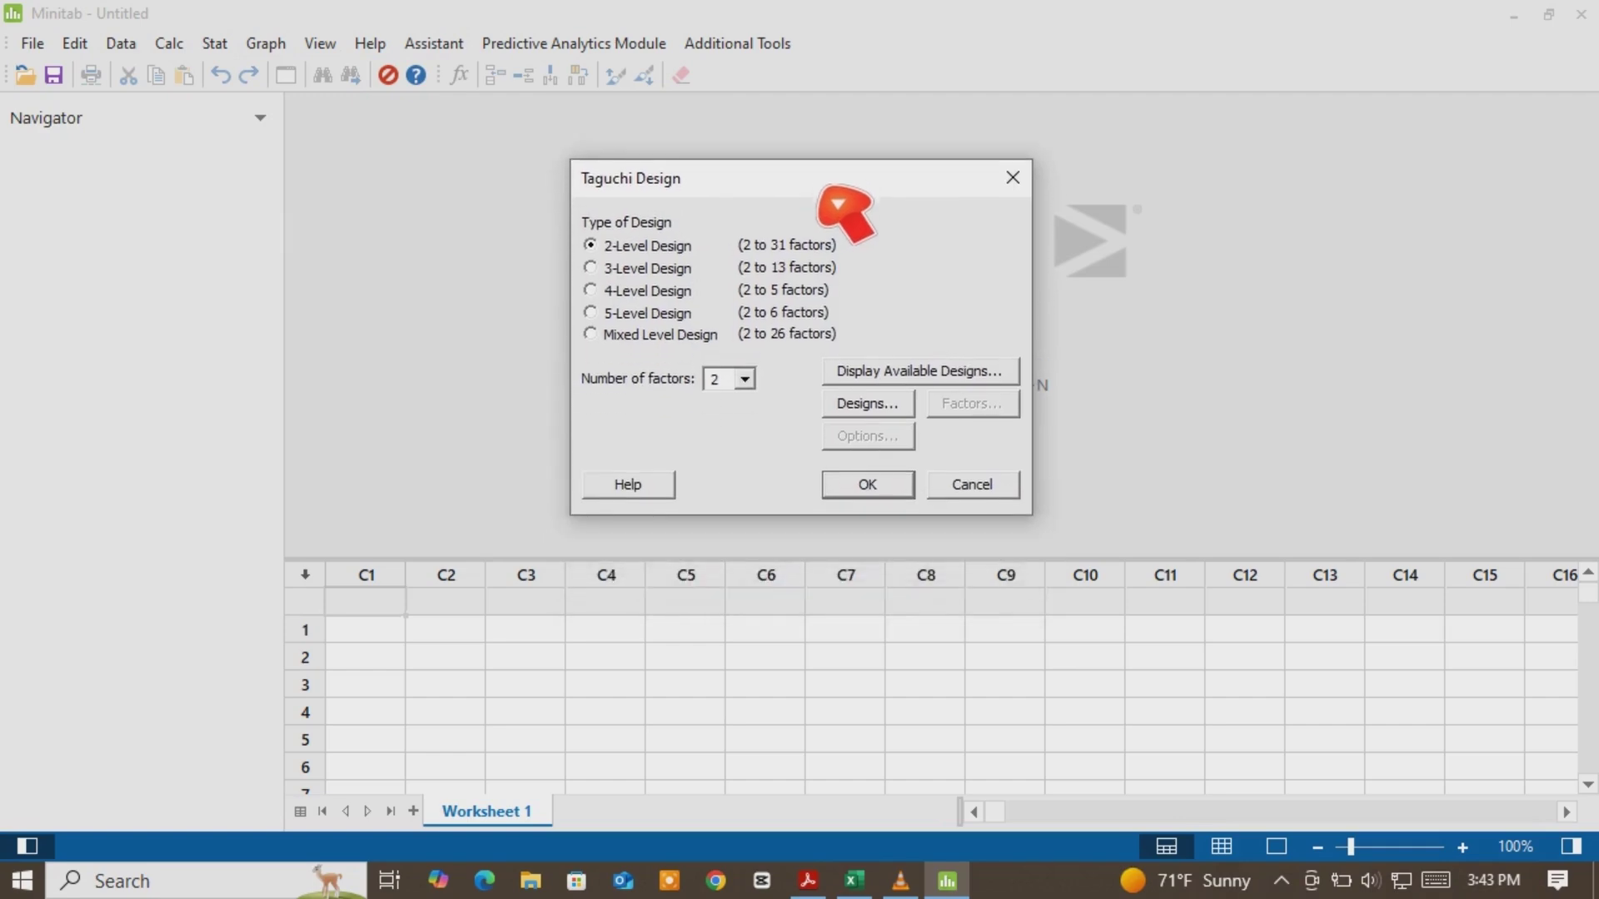
left_click(808, 881)
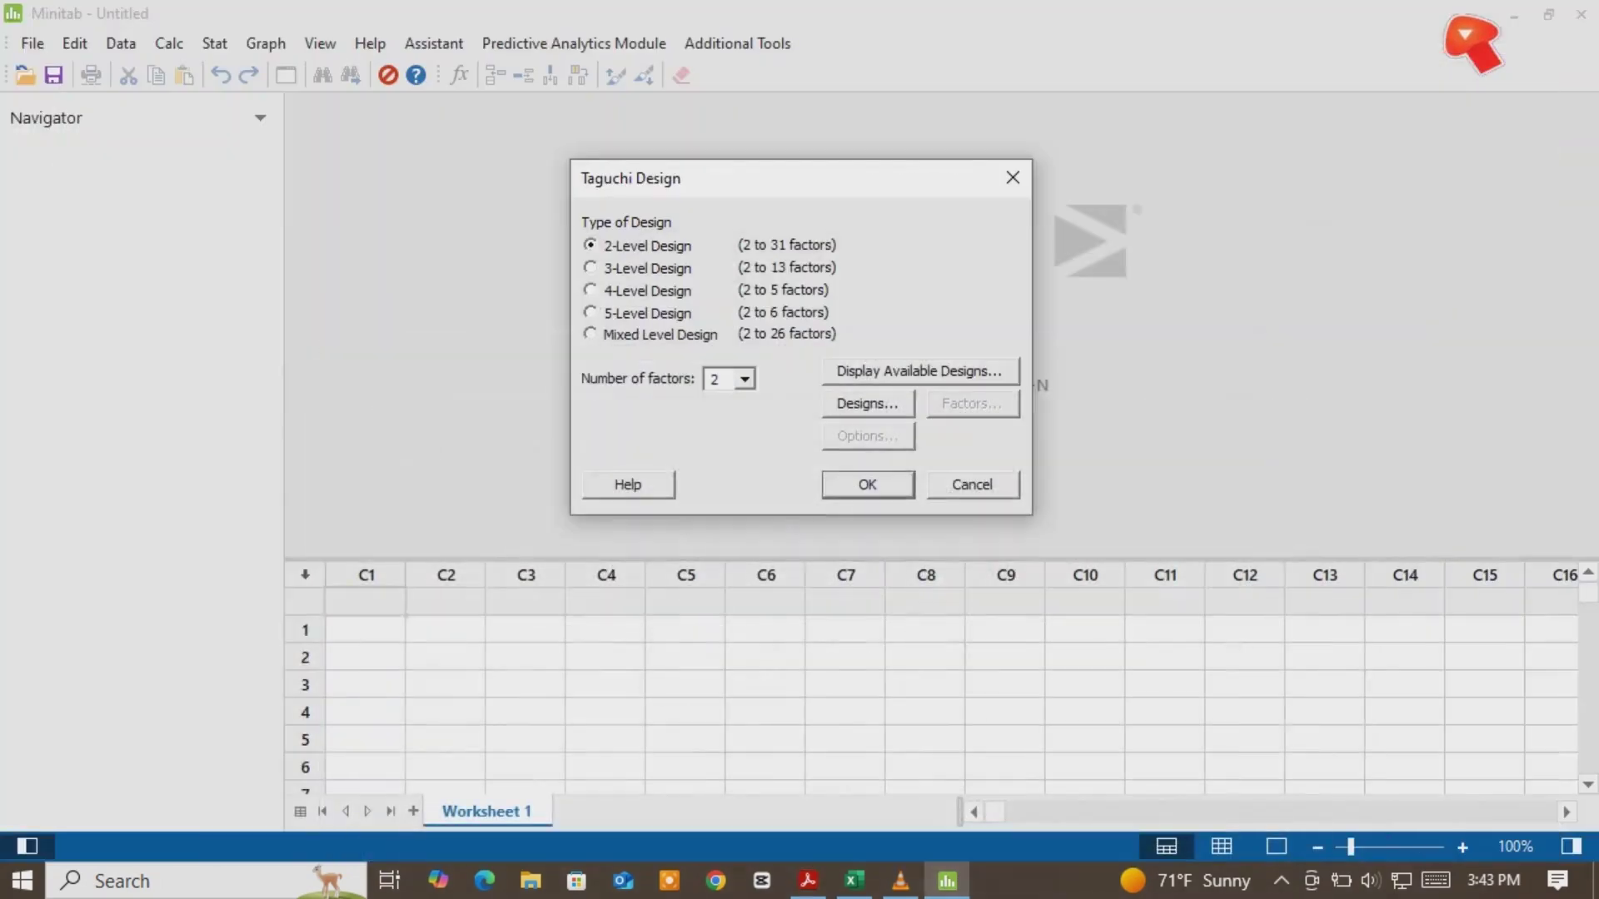
left_click(1447, 24)
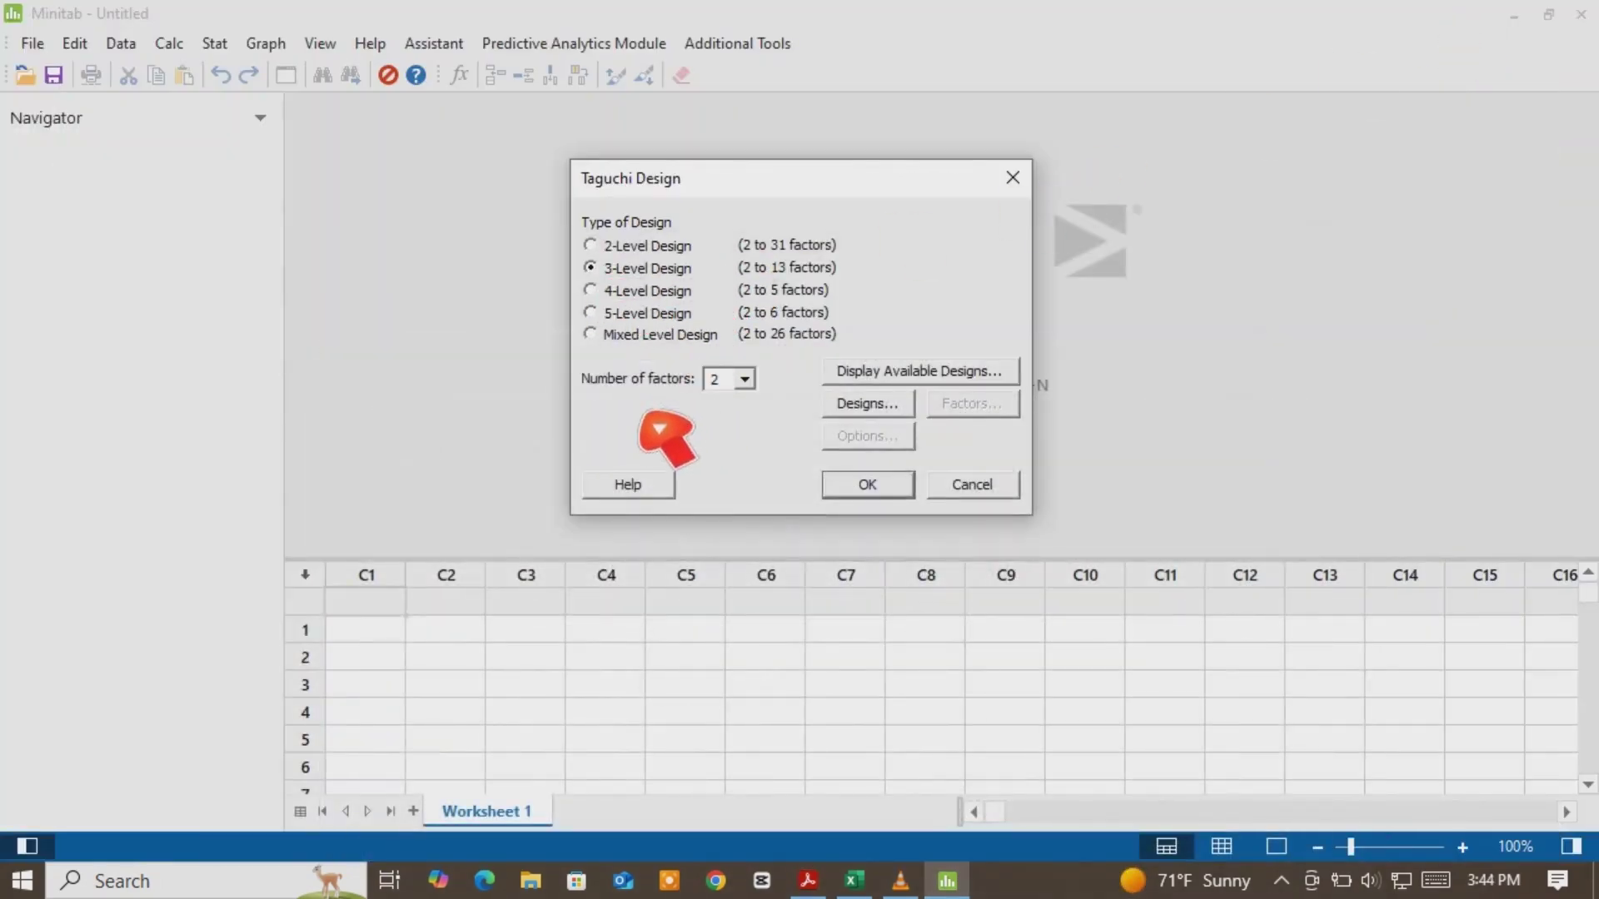
left_click(744, 379)
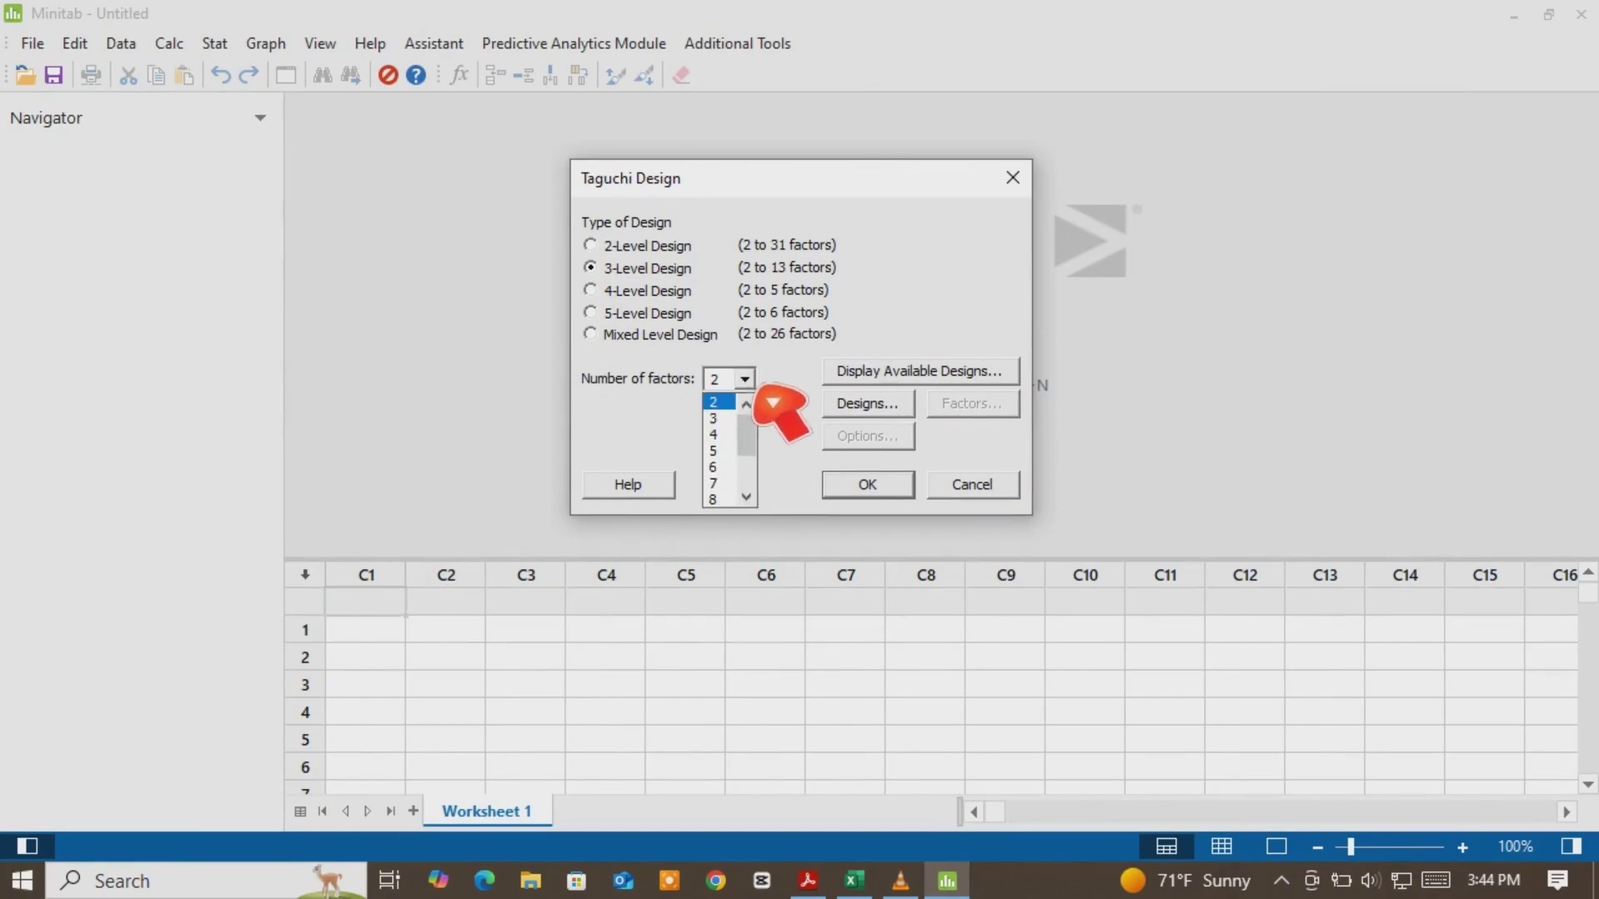
left_click(723, 415)
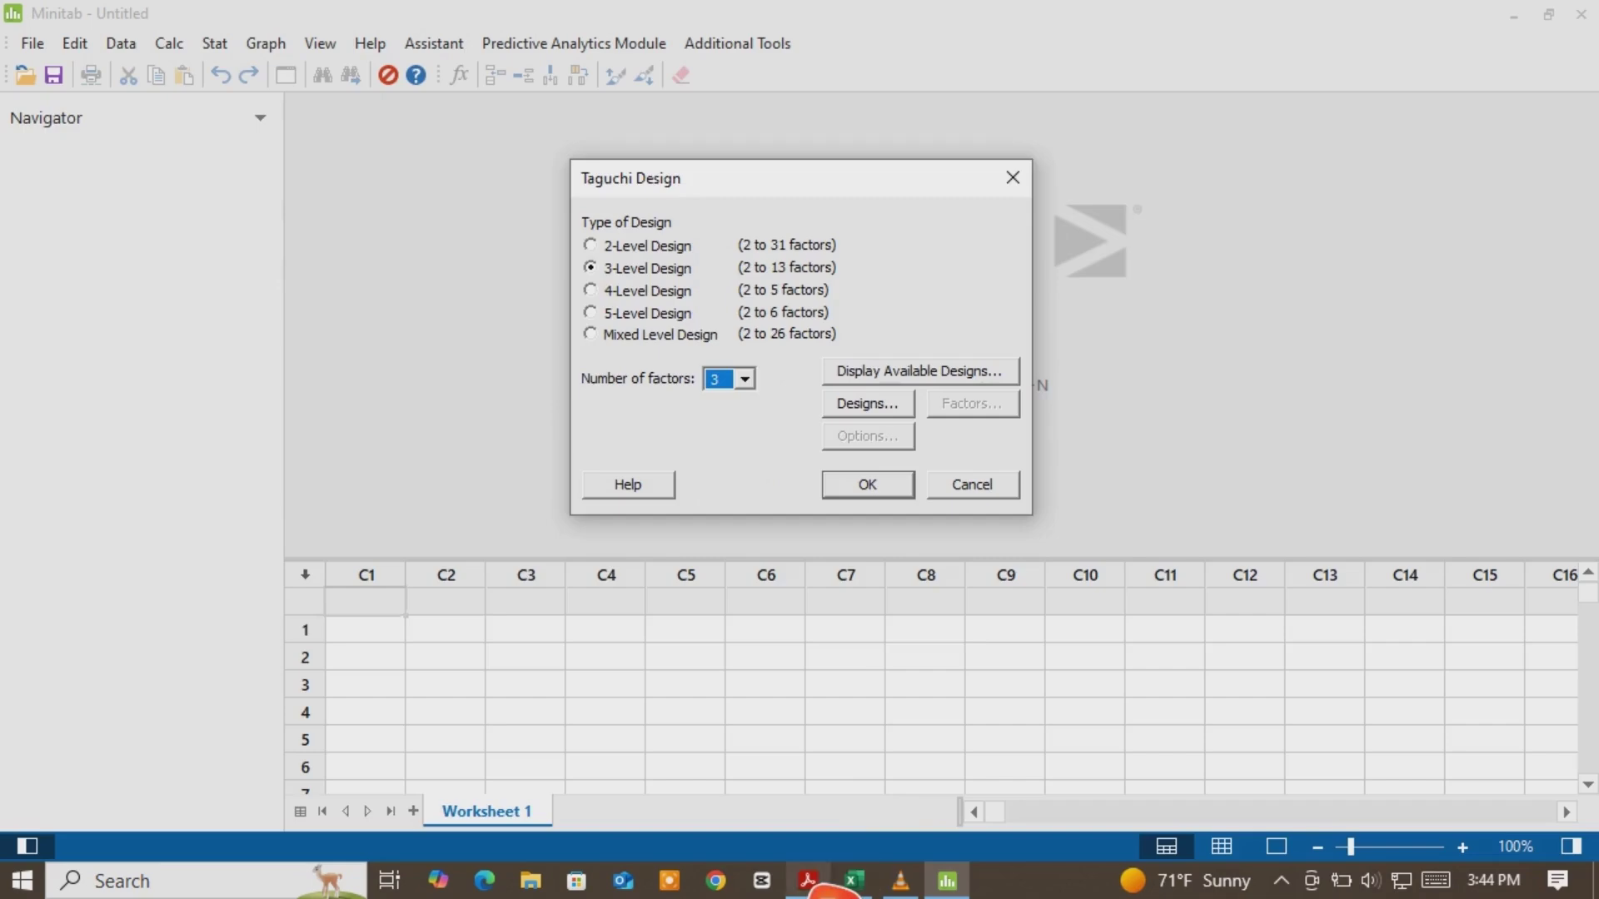
left_click(808, 881)
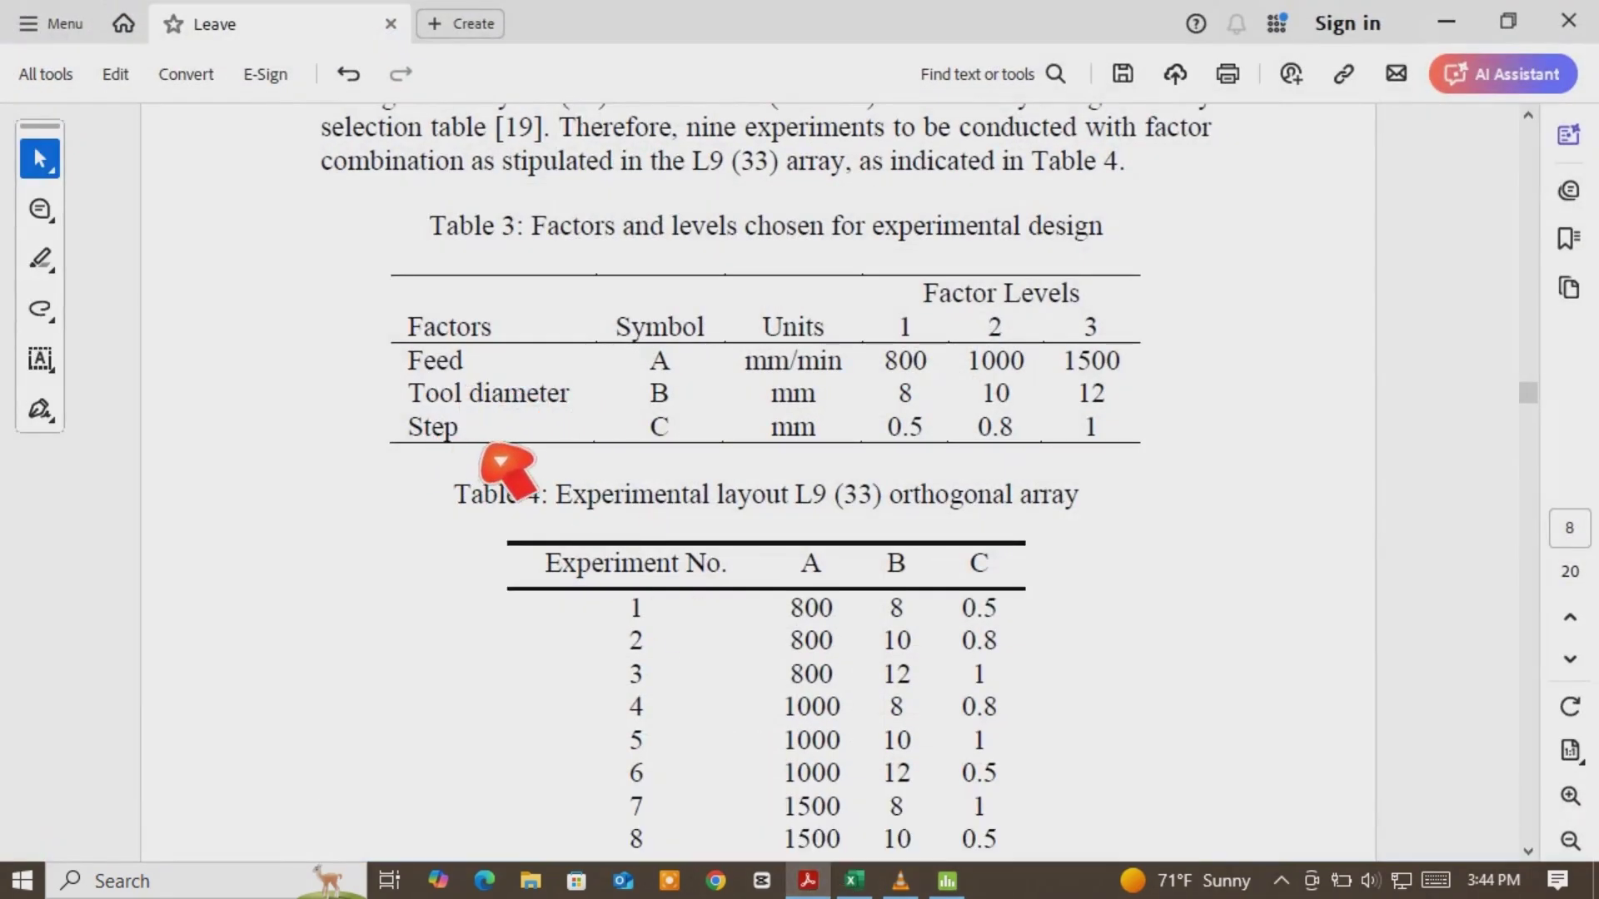
left_click(821, 888)
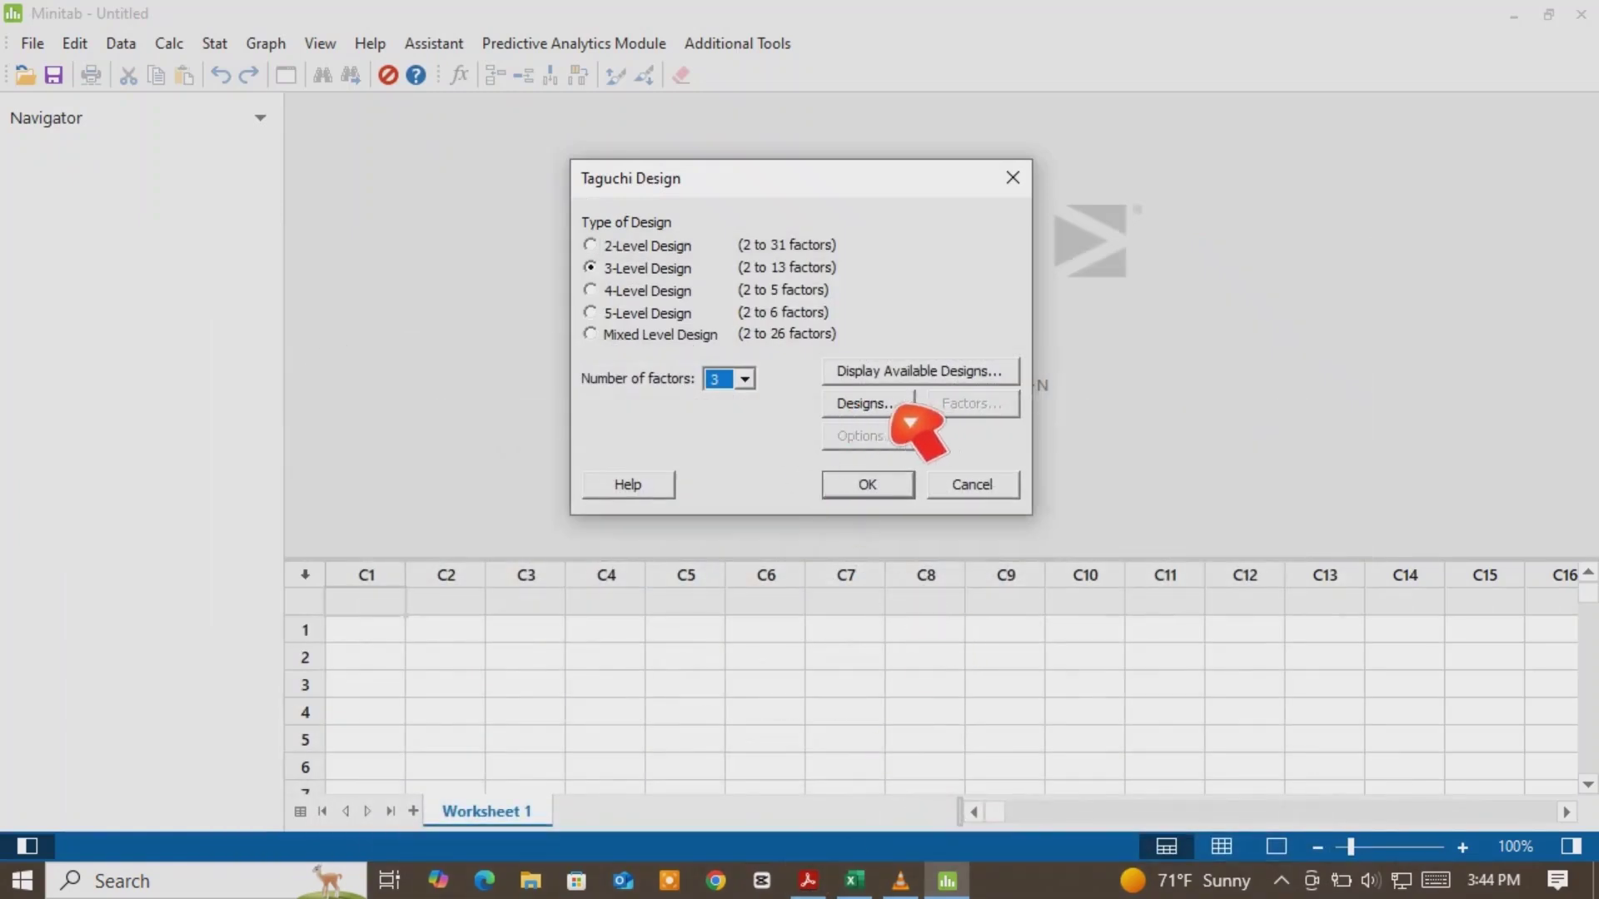
left_click(873, 407)
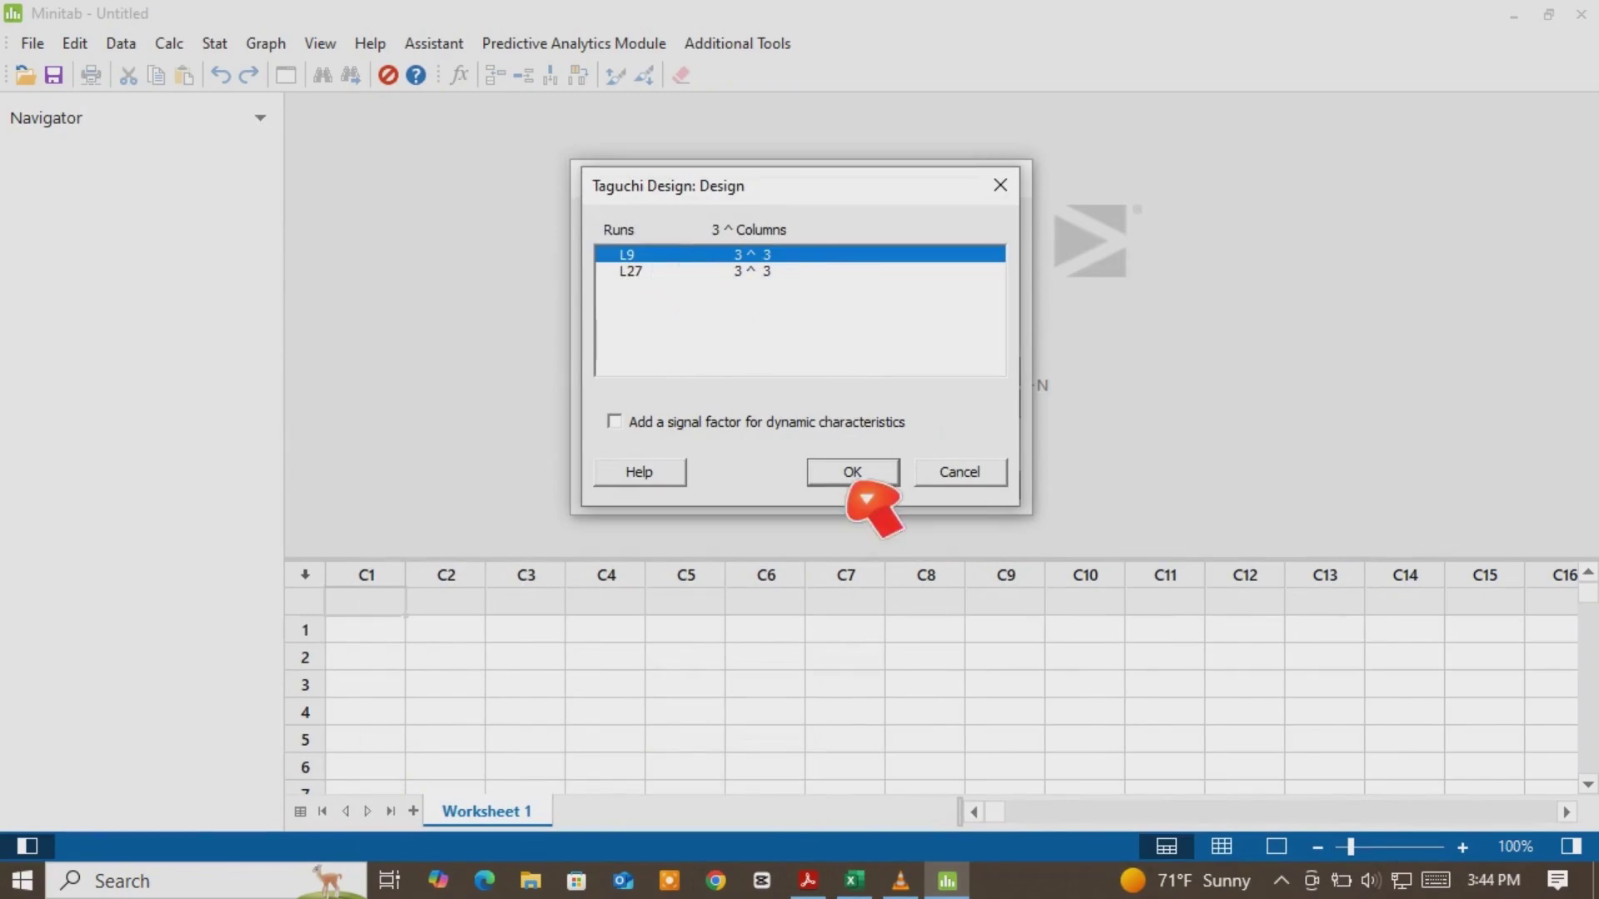
left_click(853, 471)
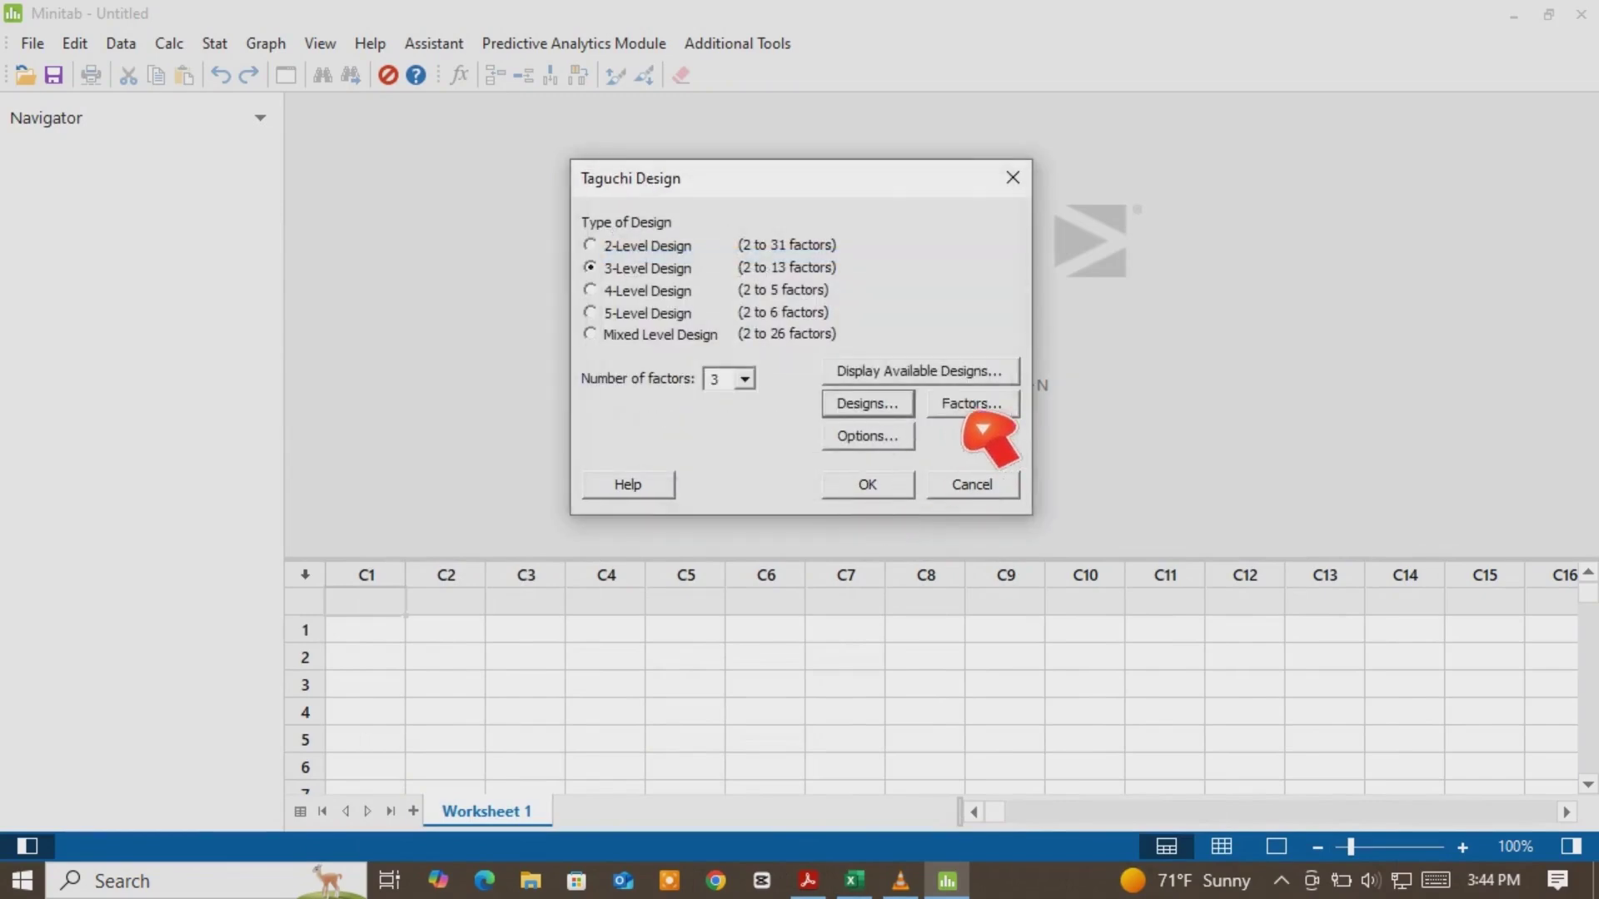
Name factor A Feed Rate in the Taguchi Factors dialog
left_click(973, 408)
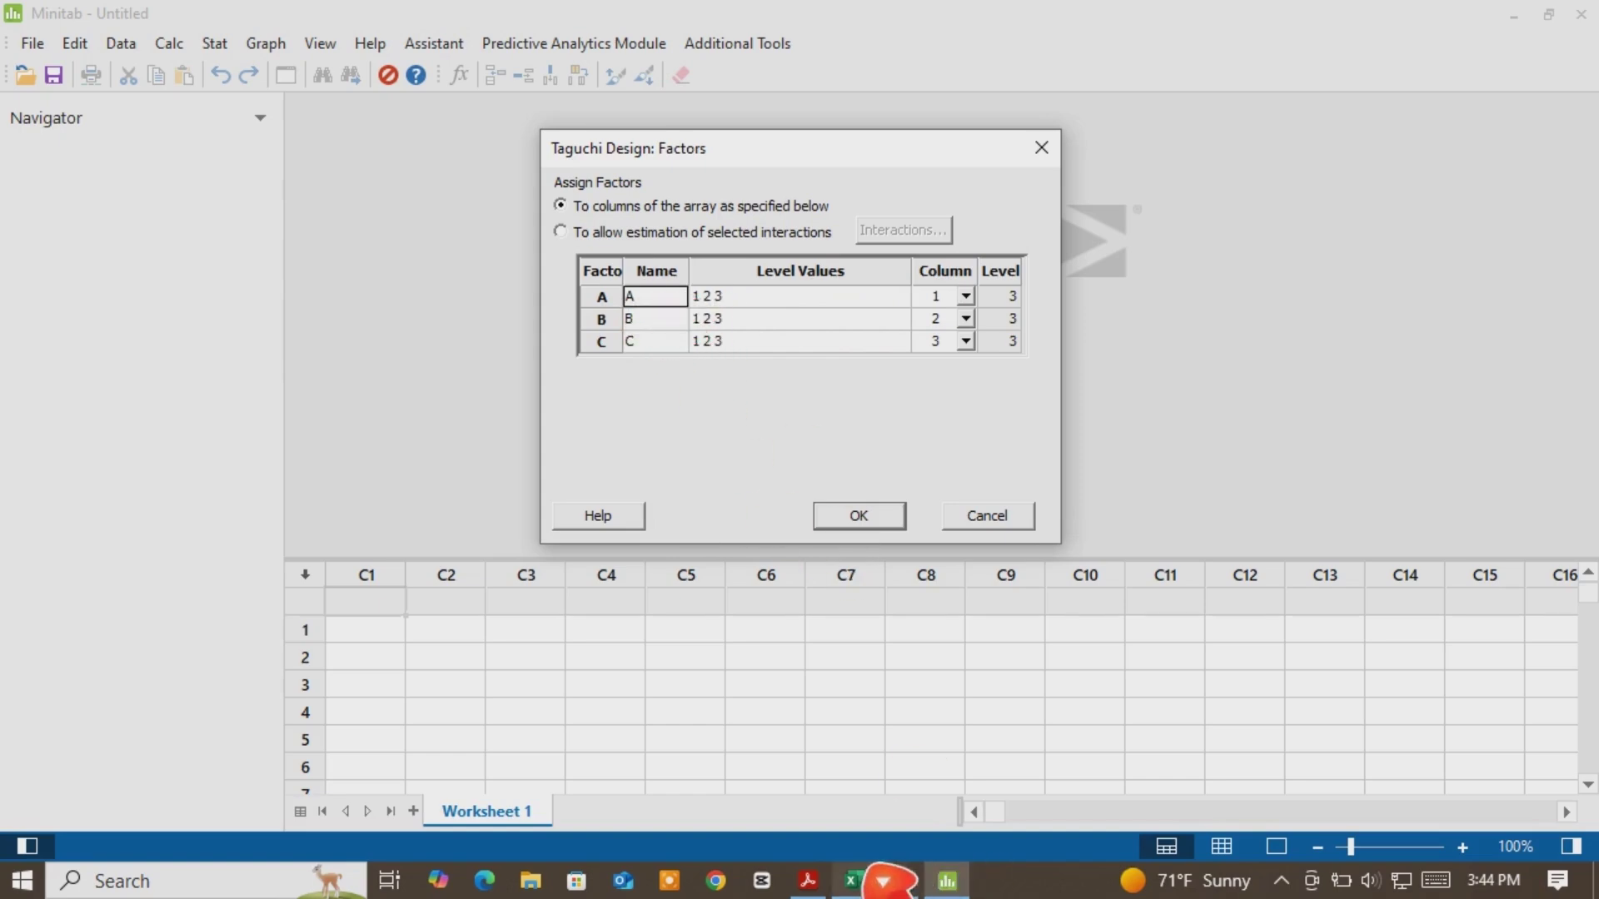
left_click(812, 880)
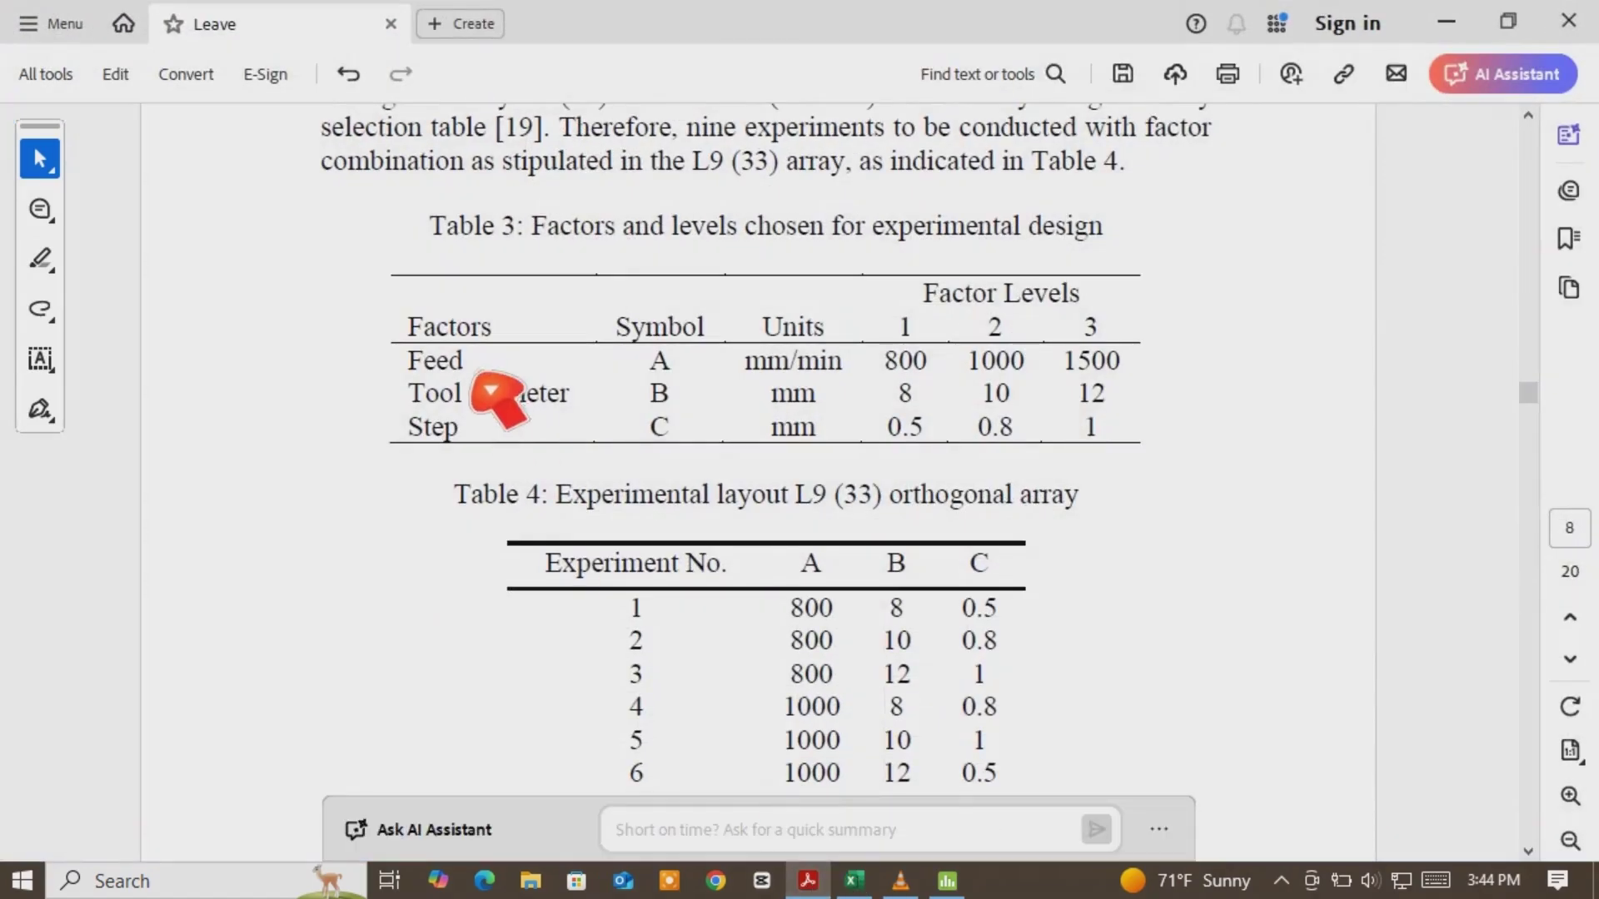
double_click(433, 362)
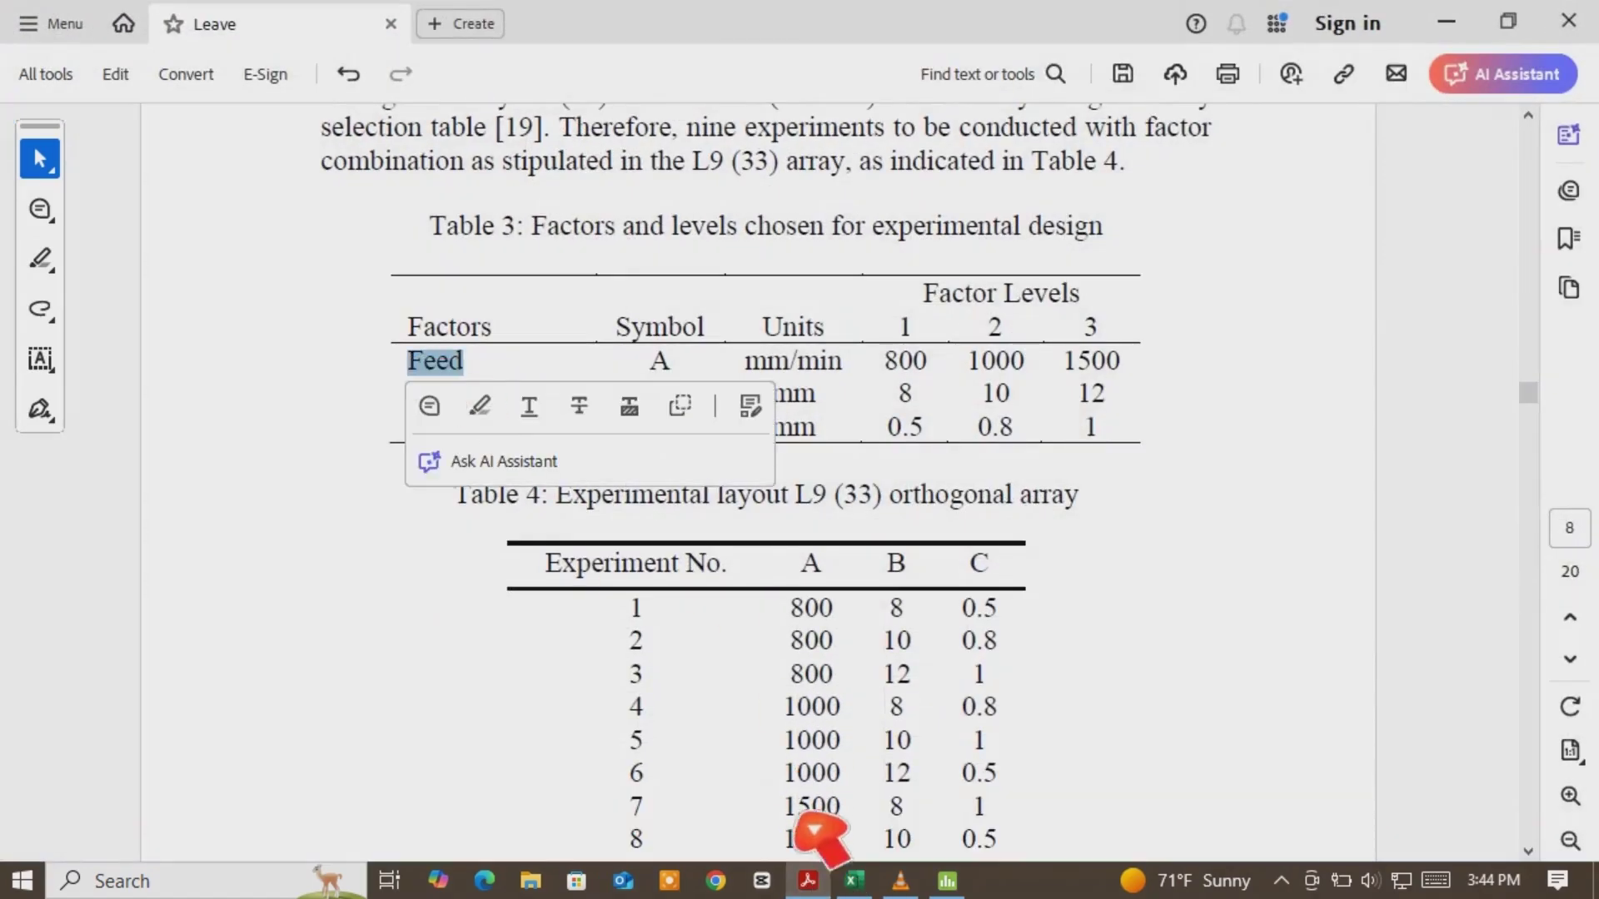
left_click(853, 881)
left_click(947, 880)
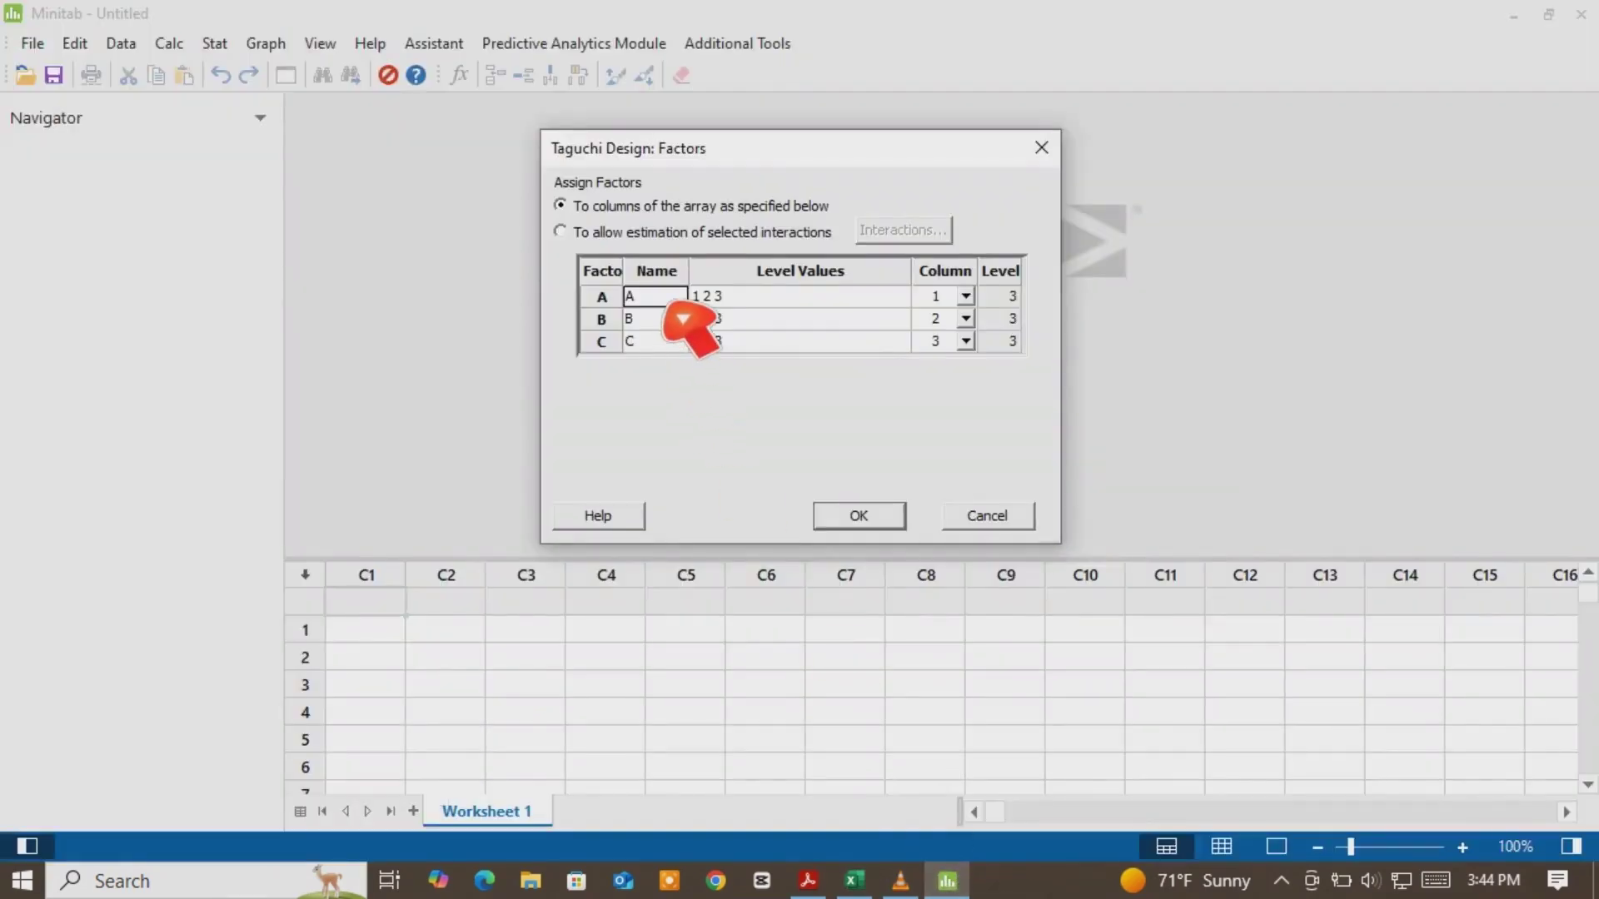
type("FEED")
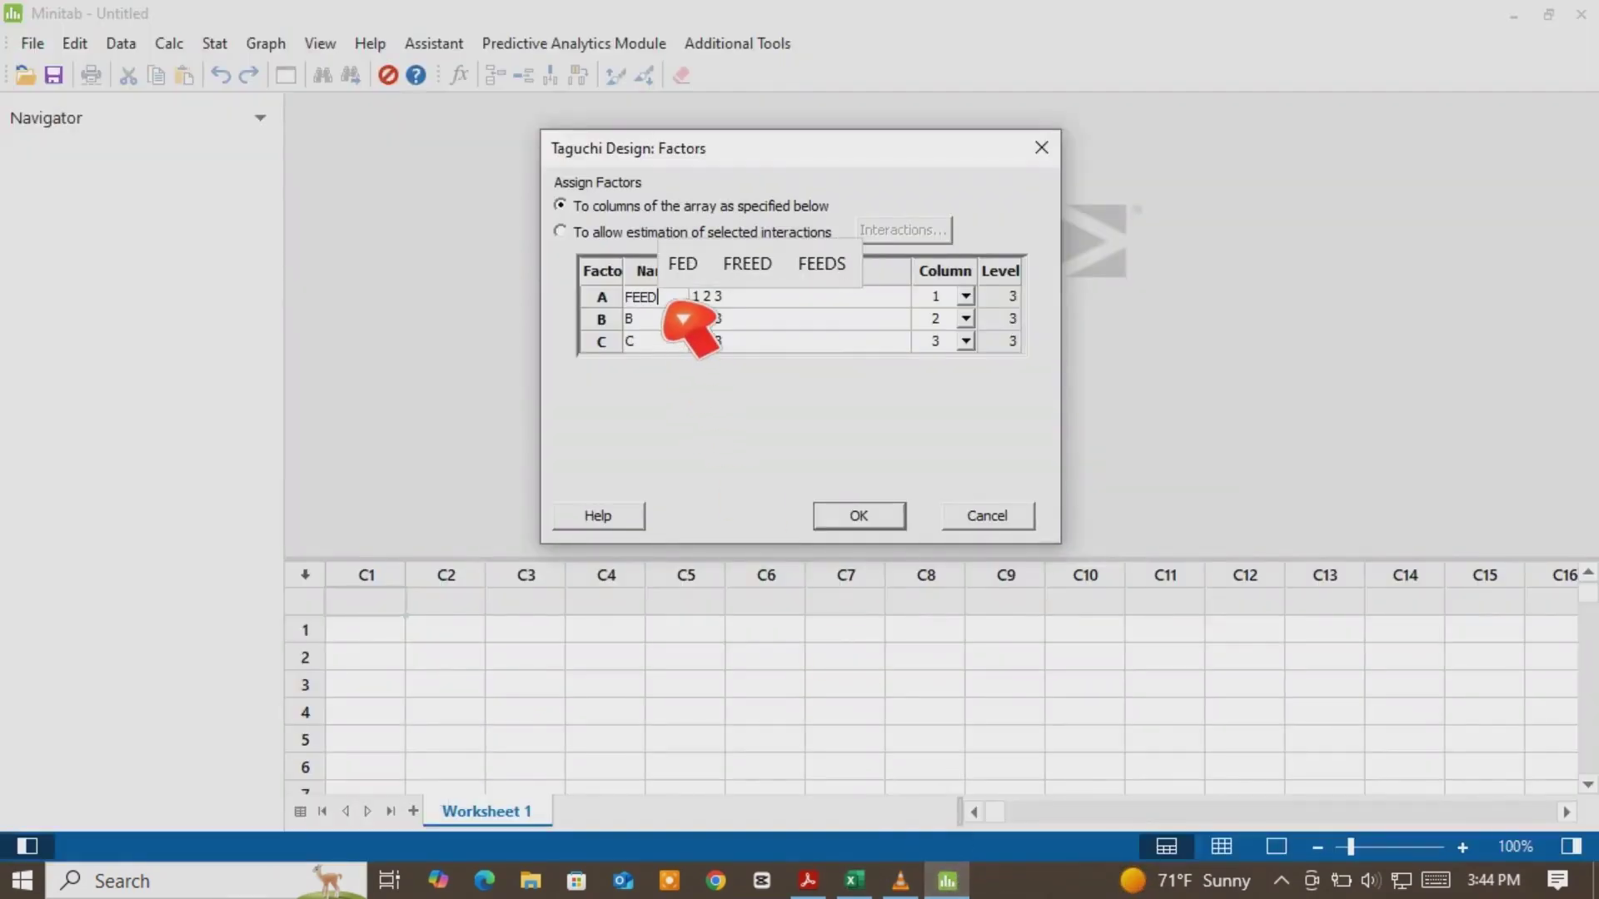
key("BackSpace")
key("BackSpace")
key("BackSpace")
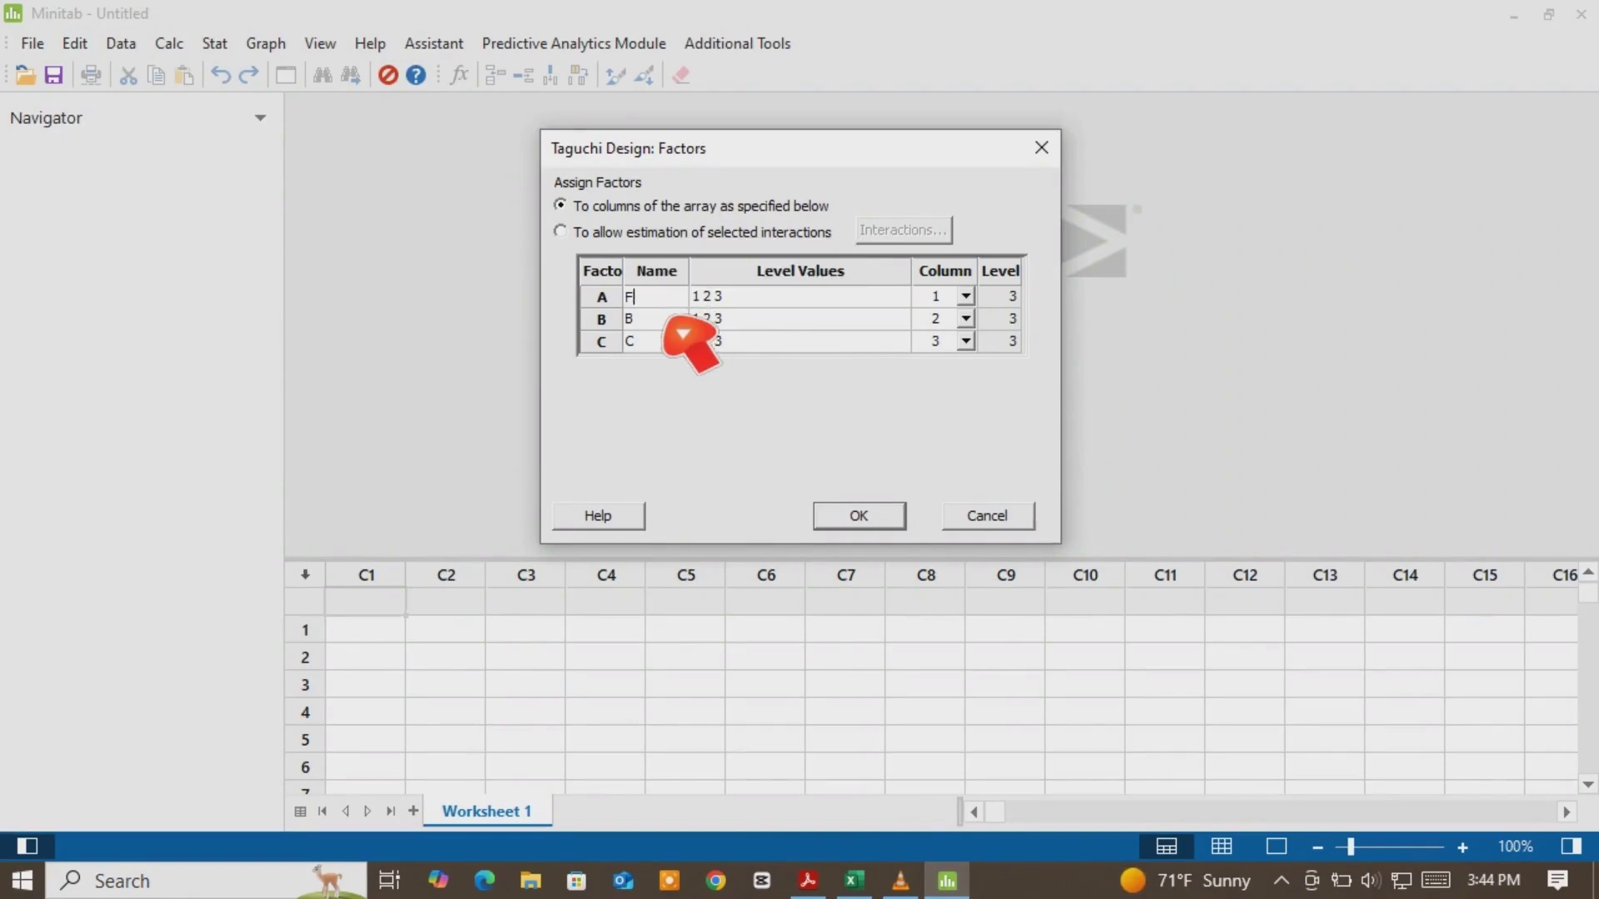
type("ee")
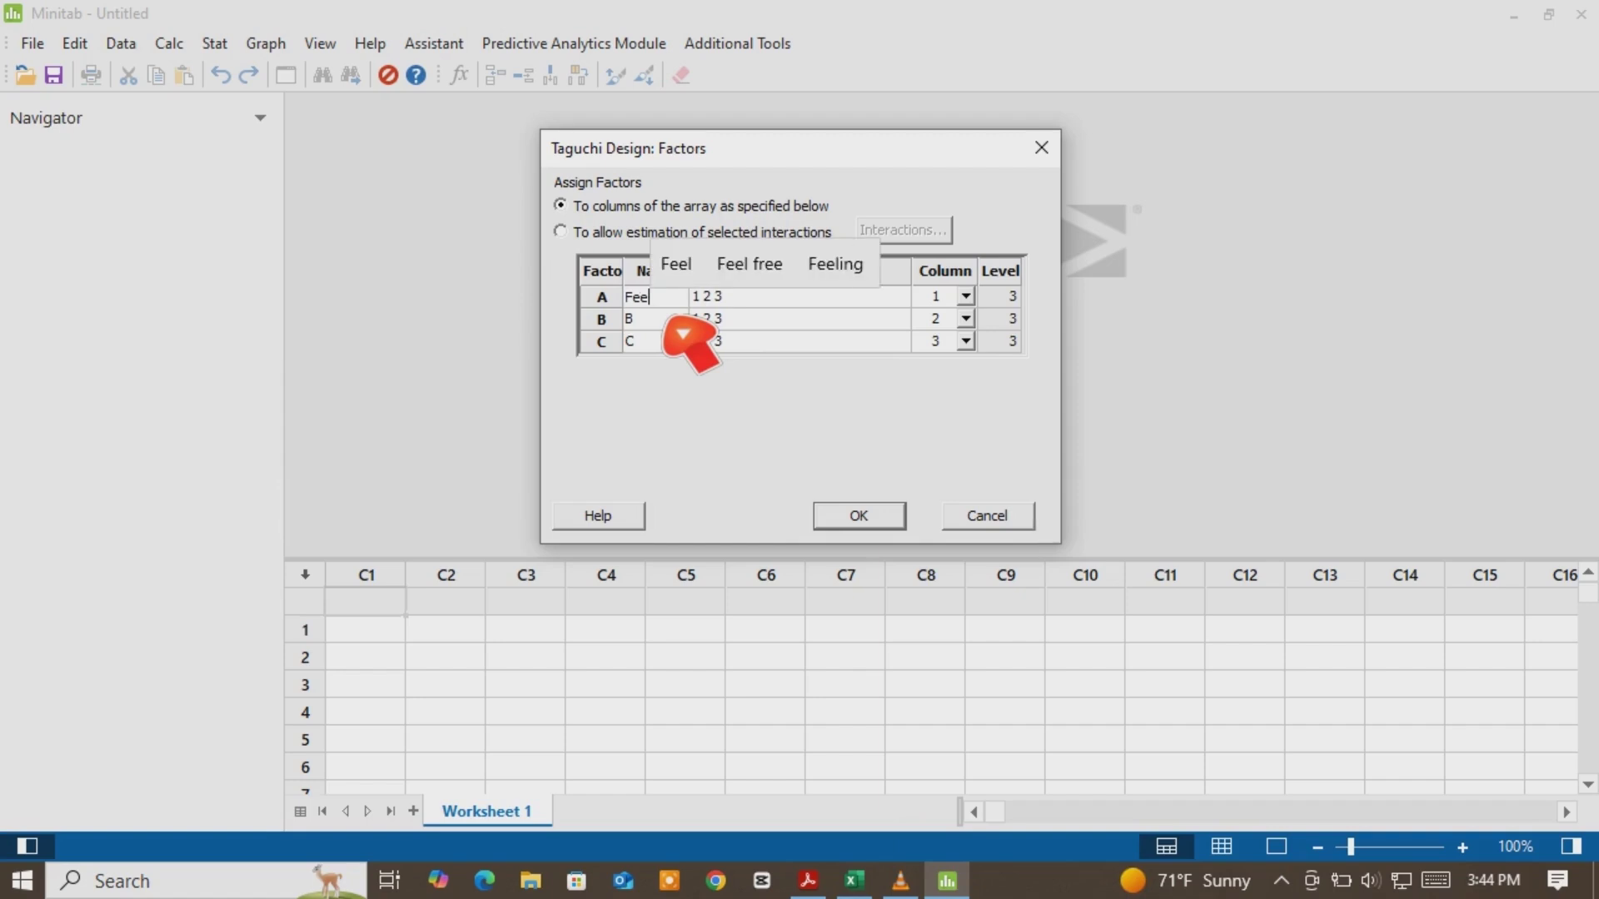
type("d Rate")
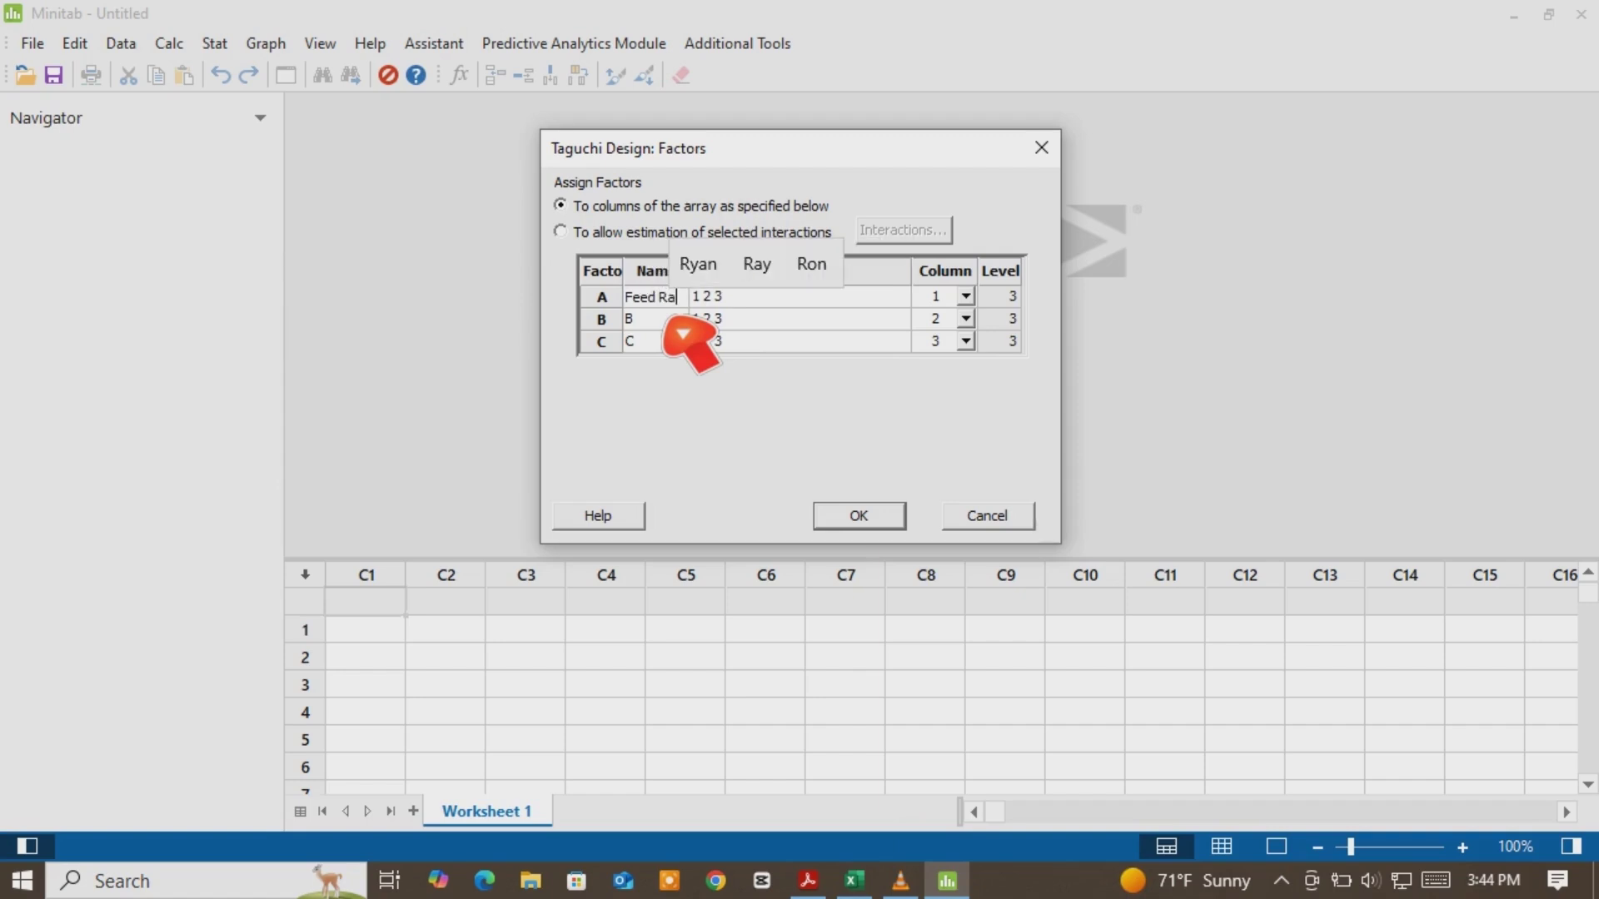
left_click(683, 326)
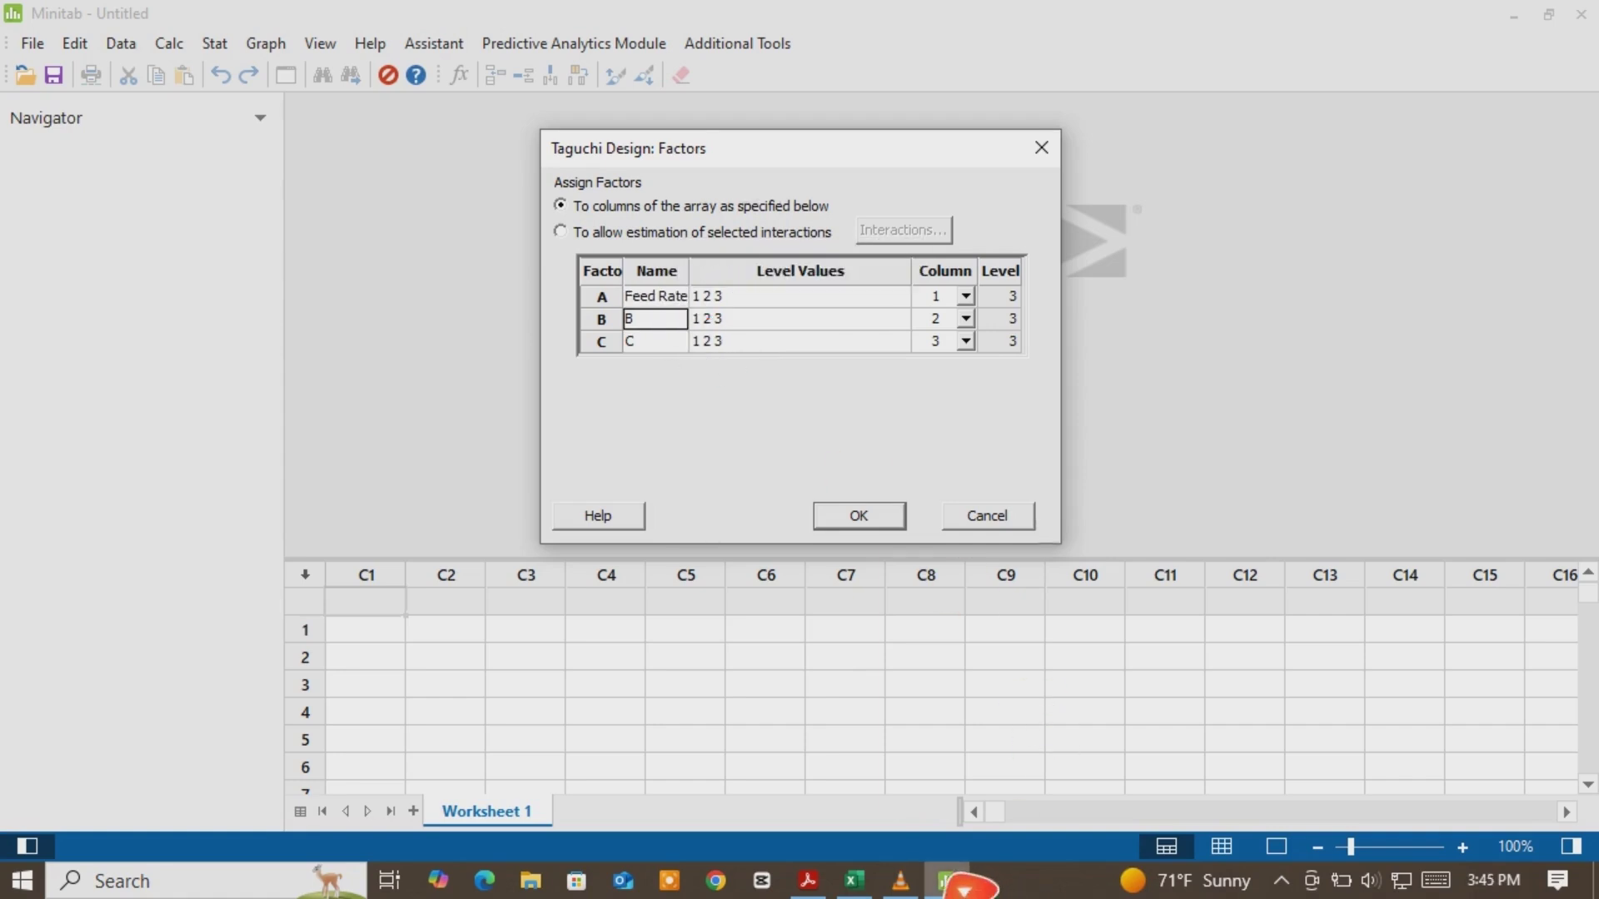
Name factor B Tool Diameter
left_click(809, 878)
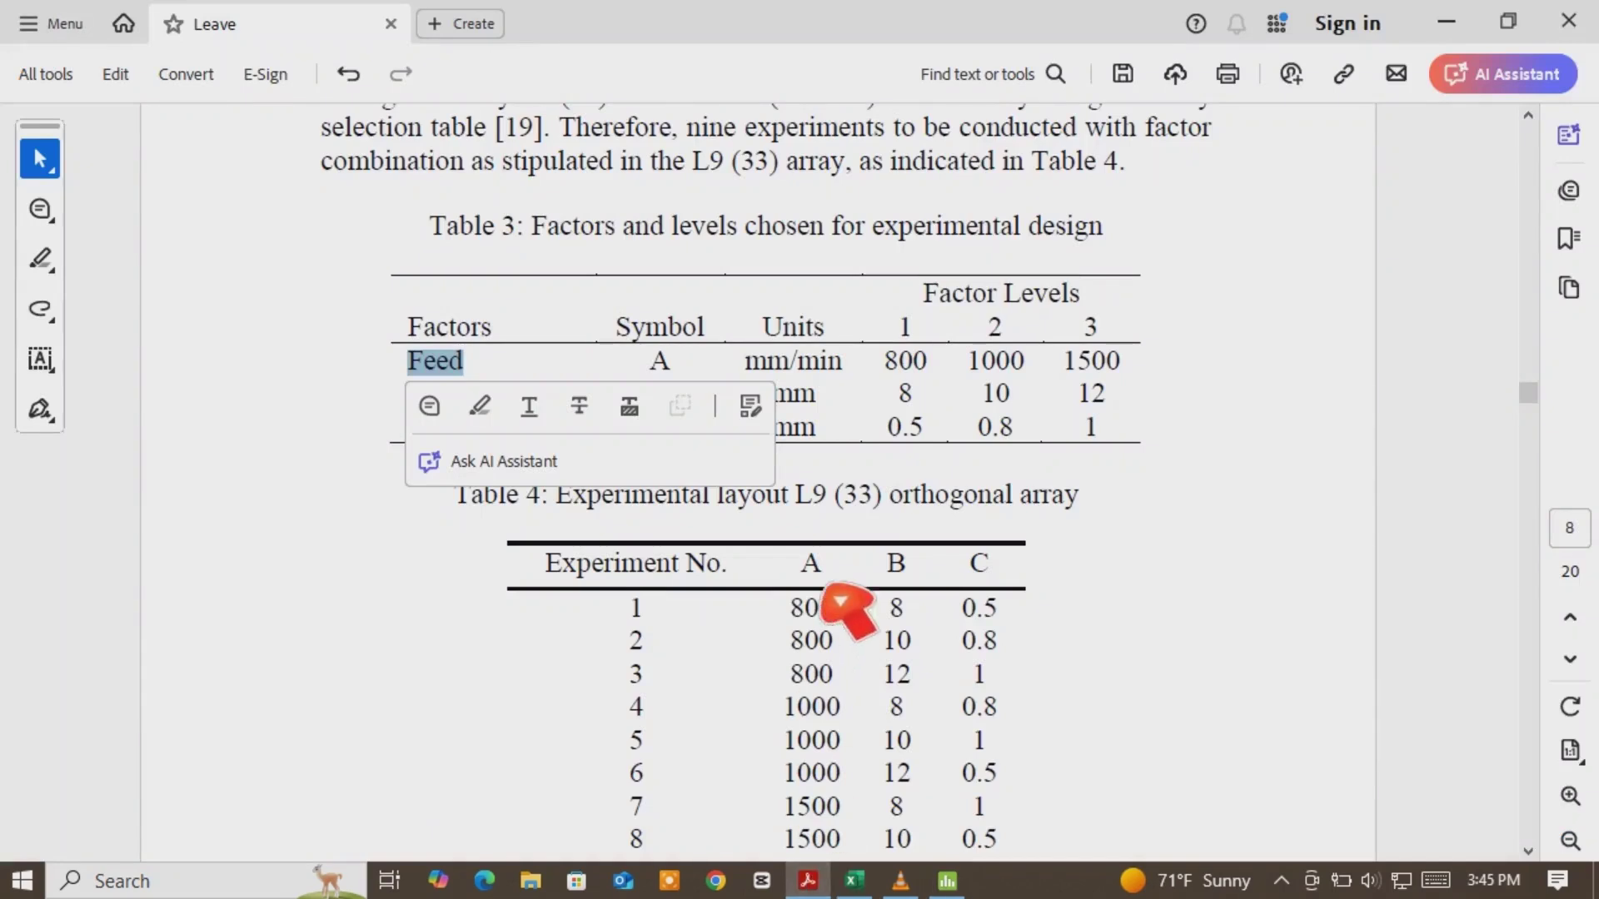
left_click(1179, 575)
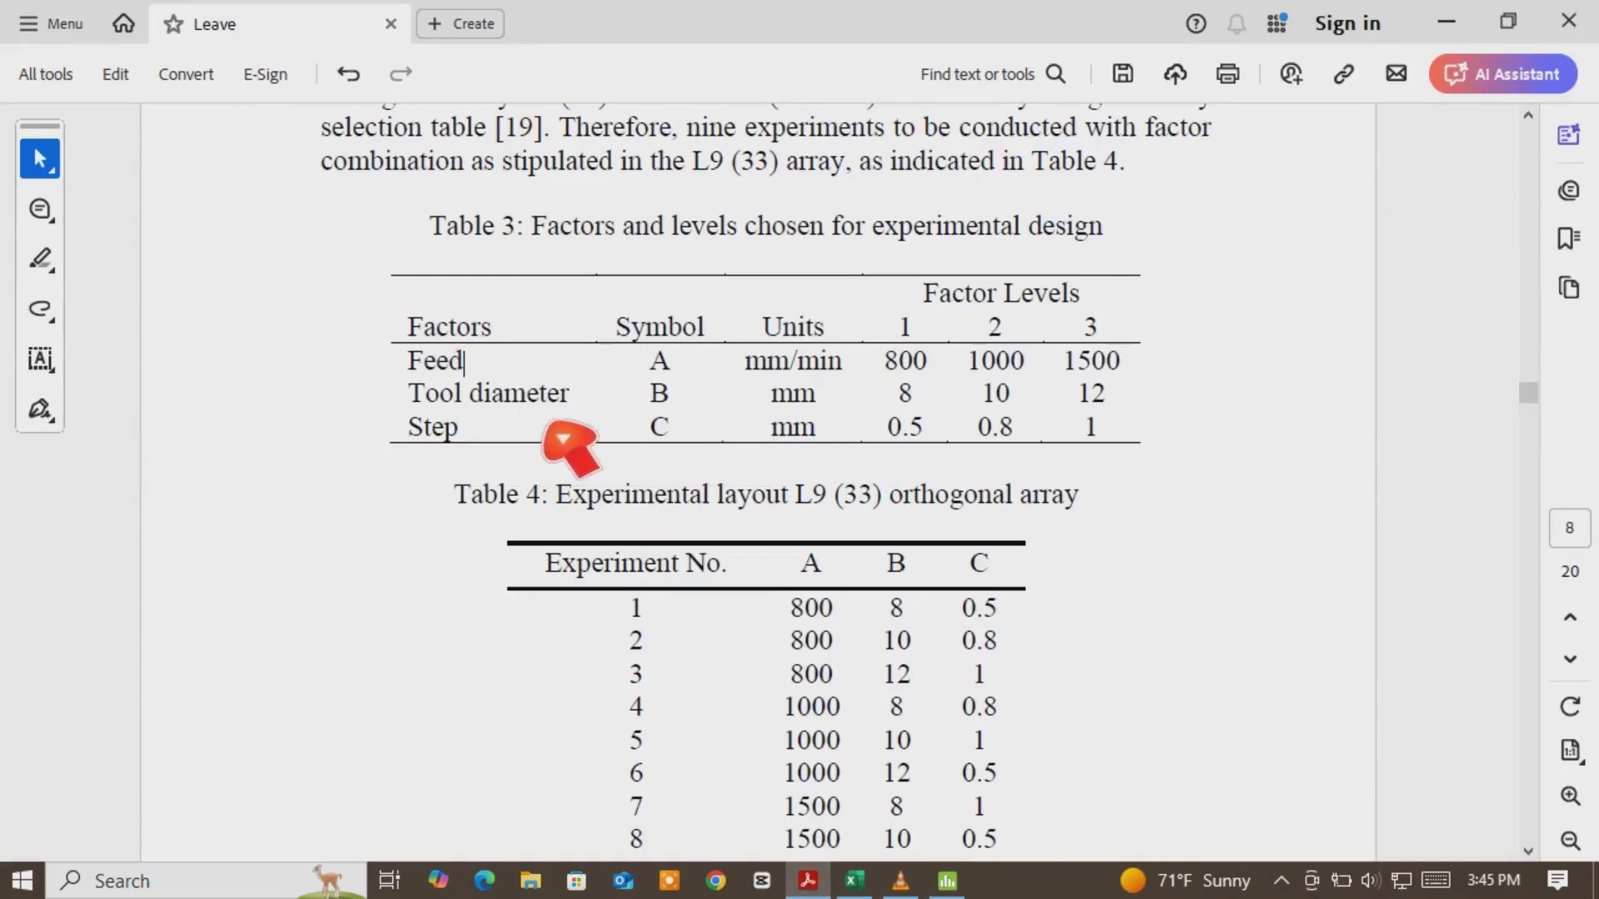
left_click(947, 880)
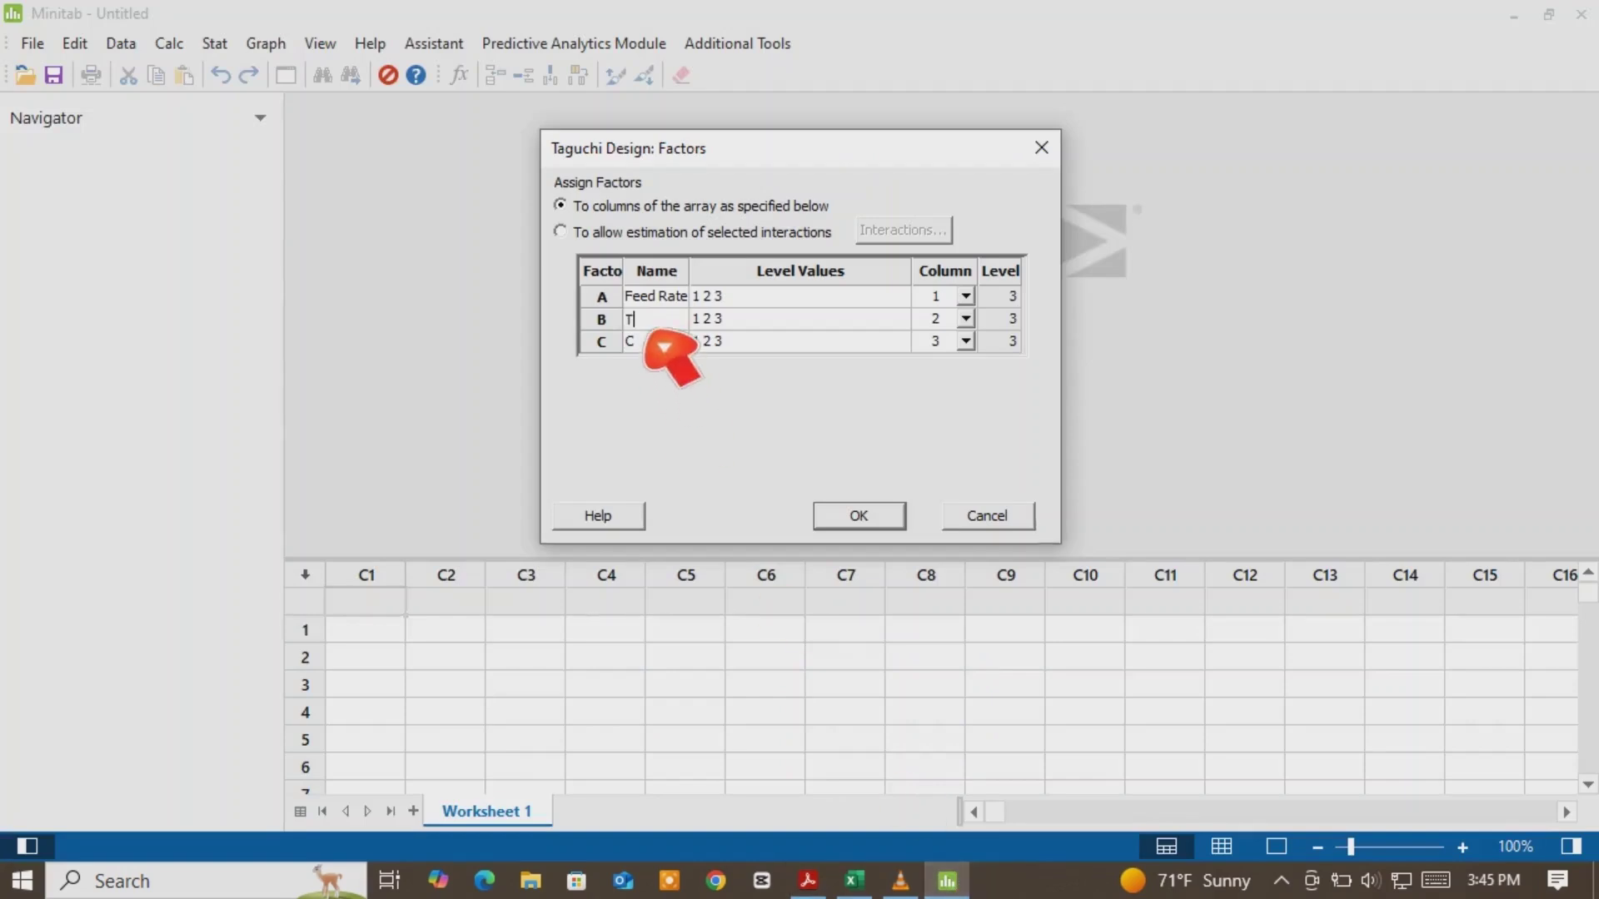
type("Tool Dia")
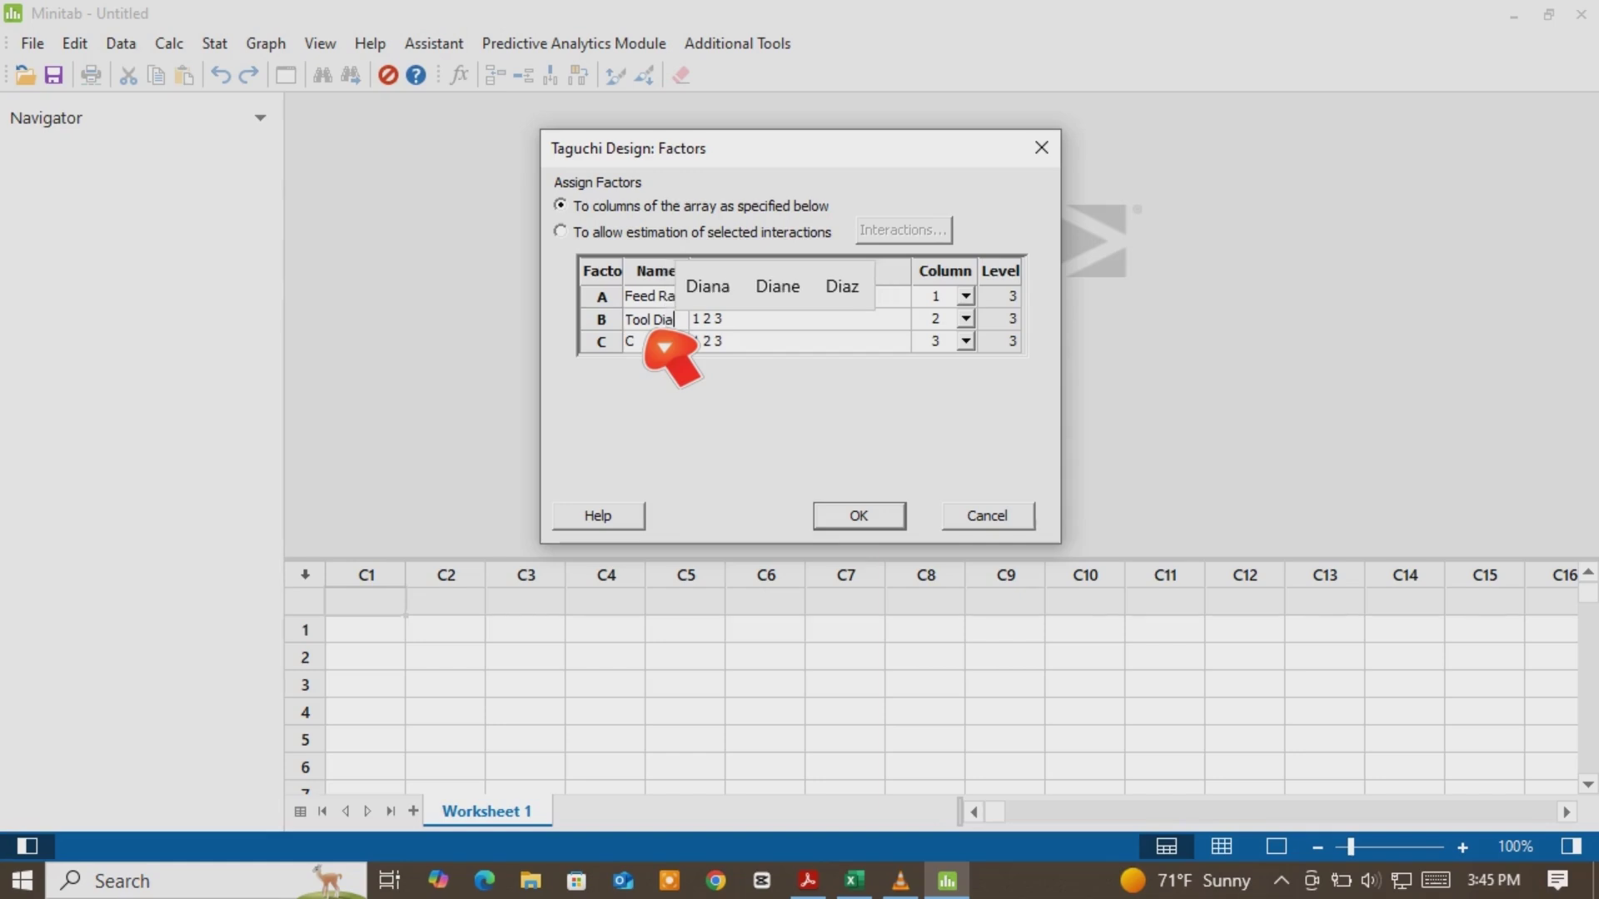
type("met")
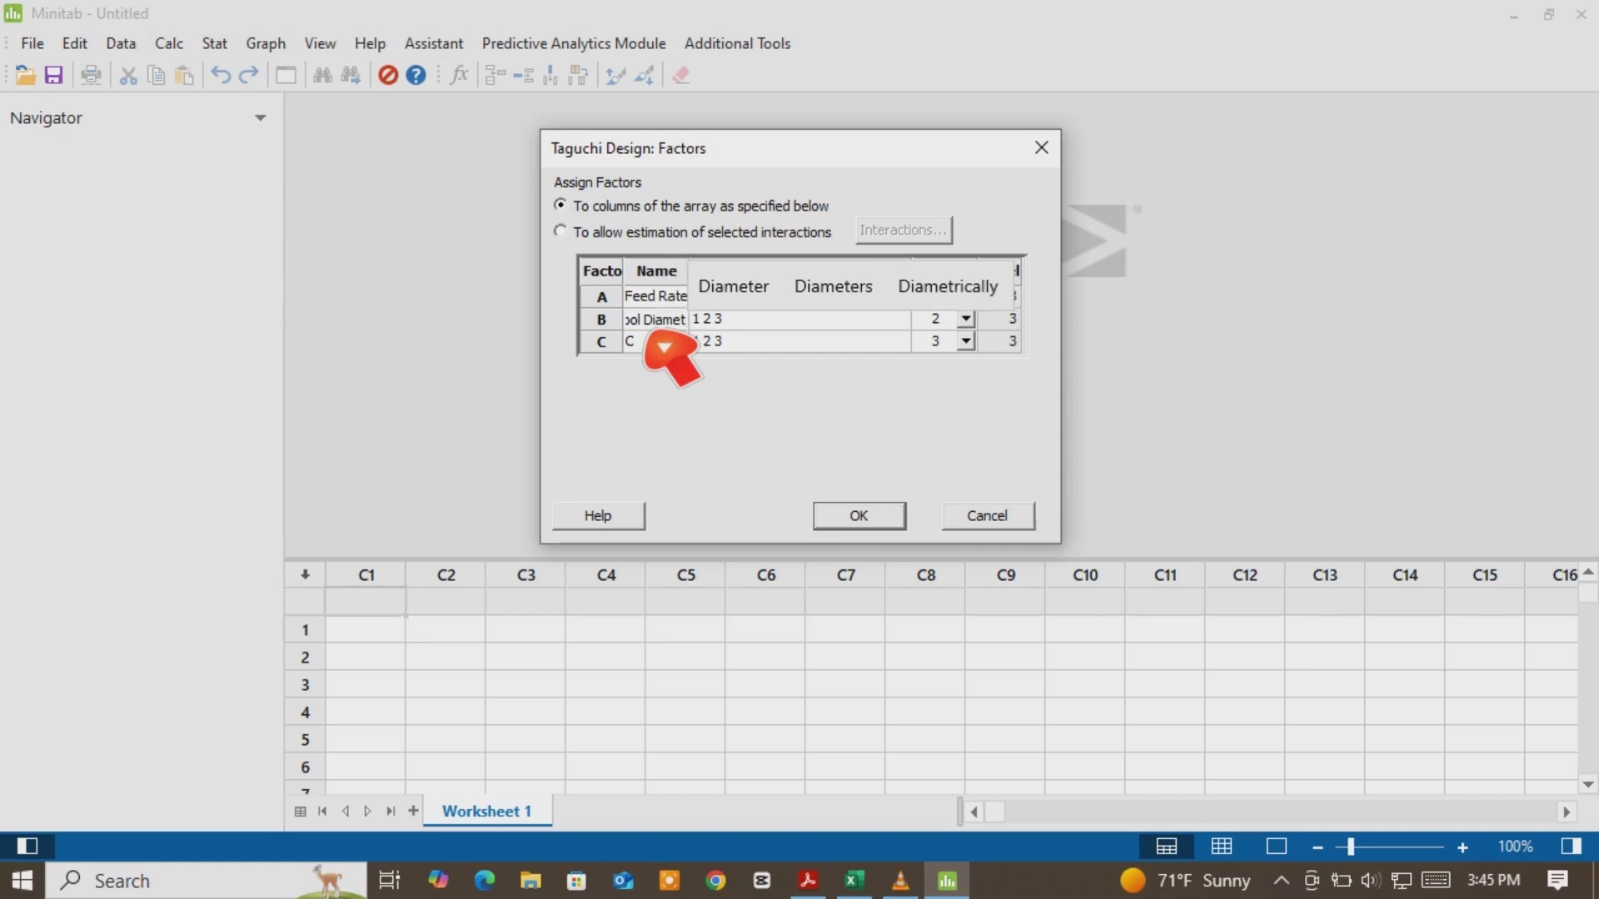
left_click(727, 287)
left_click(660, 343)
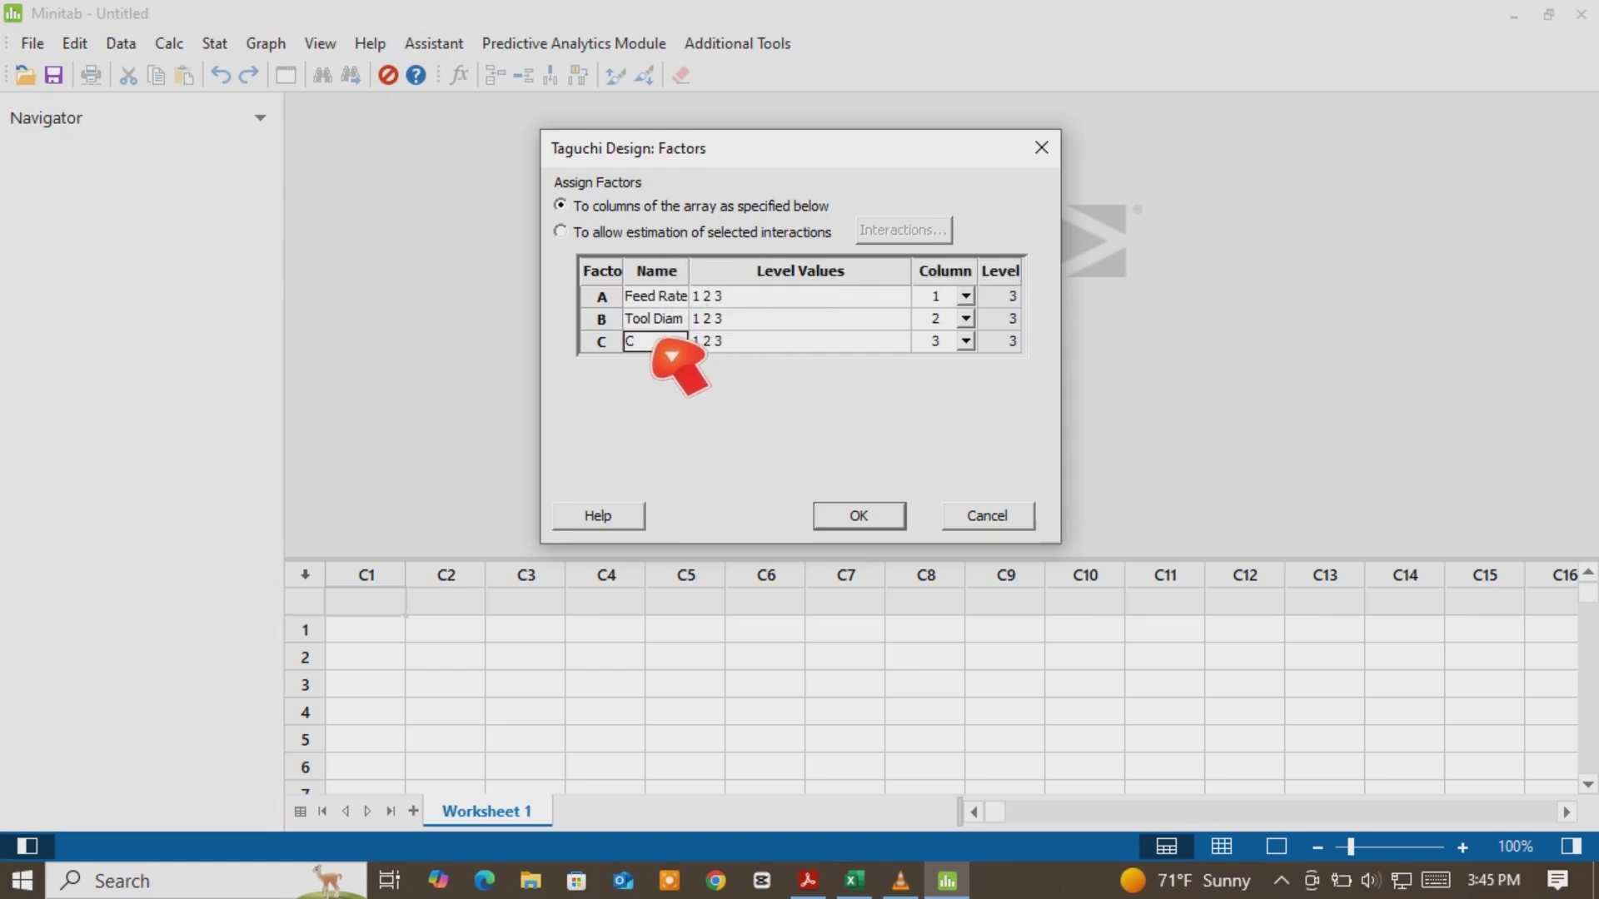
Name factor C Step Size
left_click(808, 882)
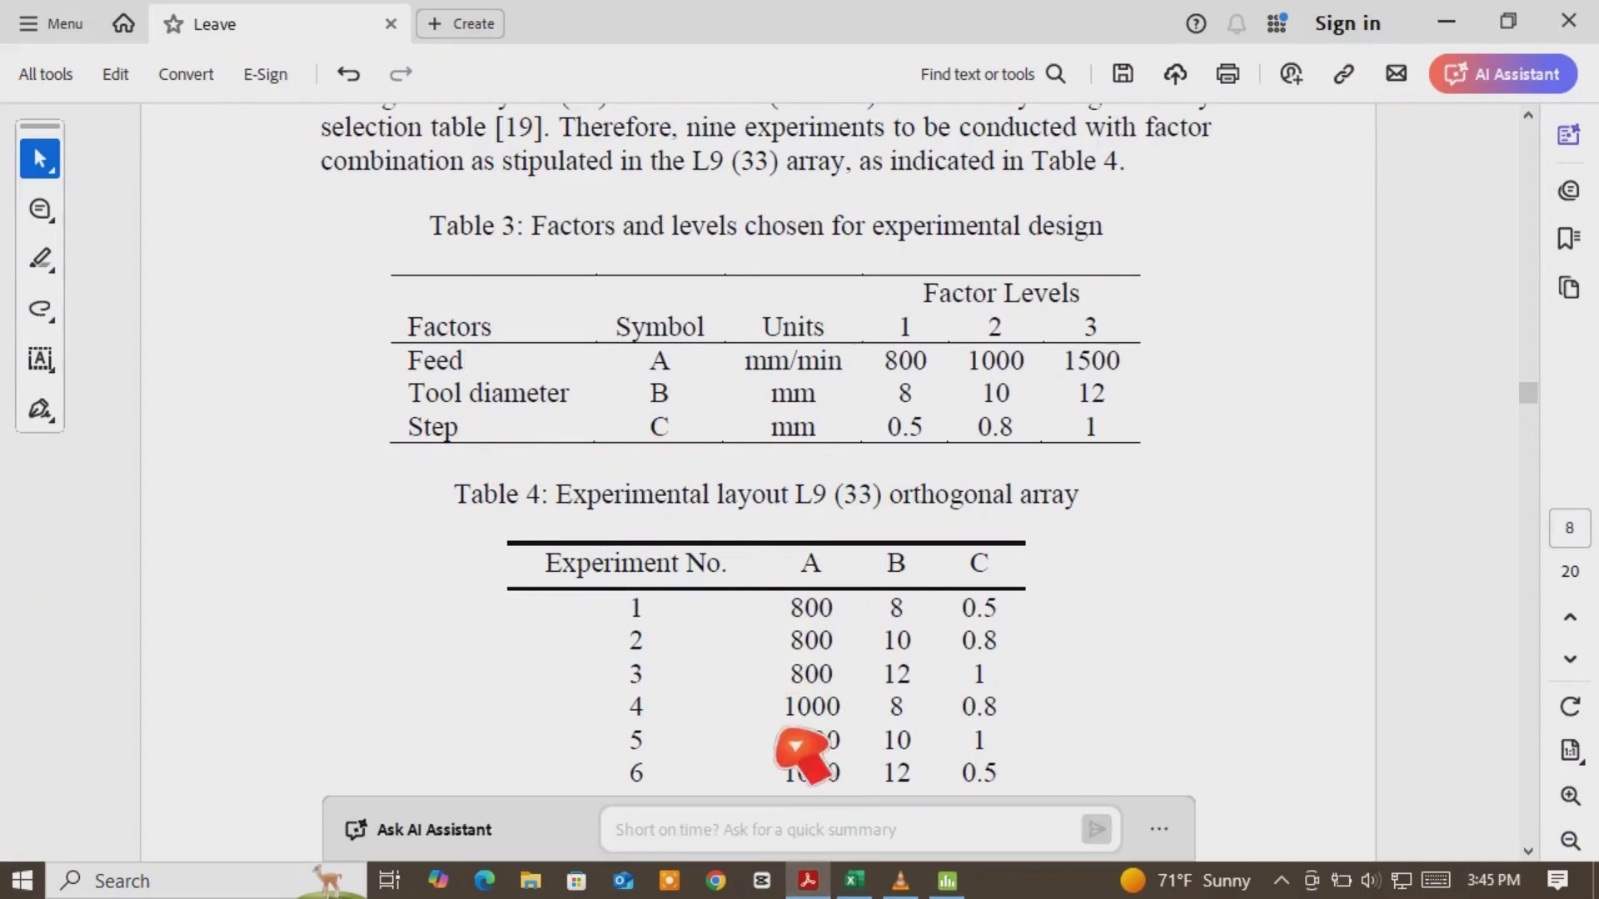
left_click(946, 882)
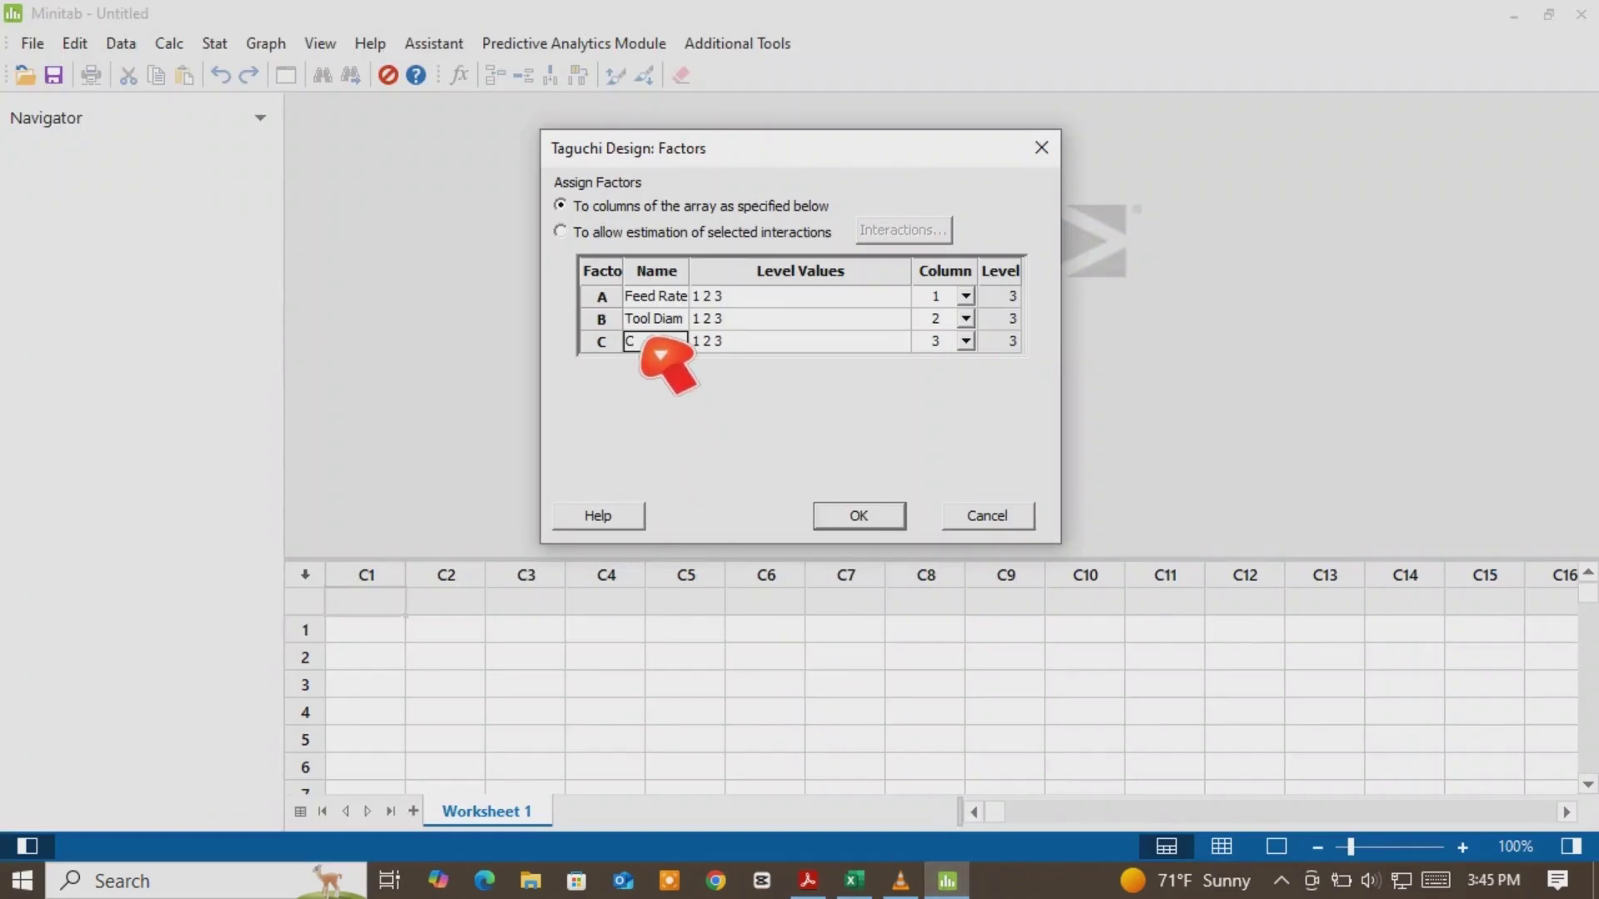
left_click(658, 350)
type("Ste")
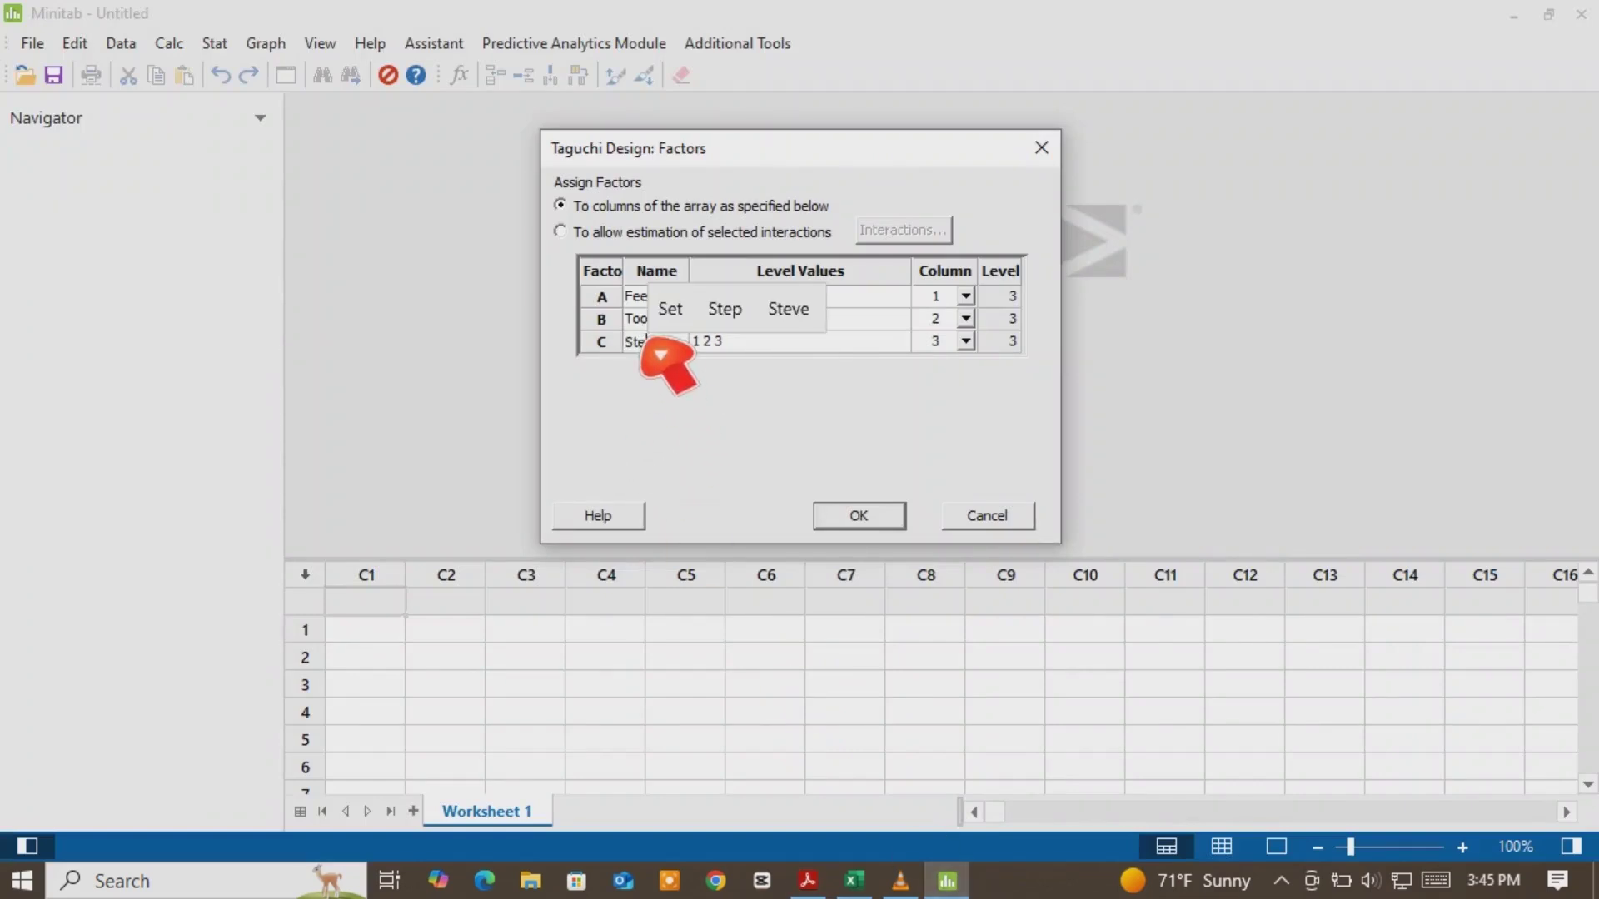
type("p")
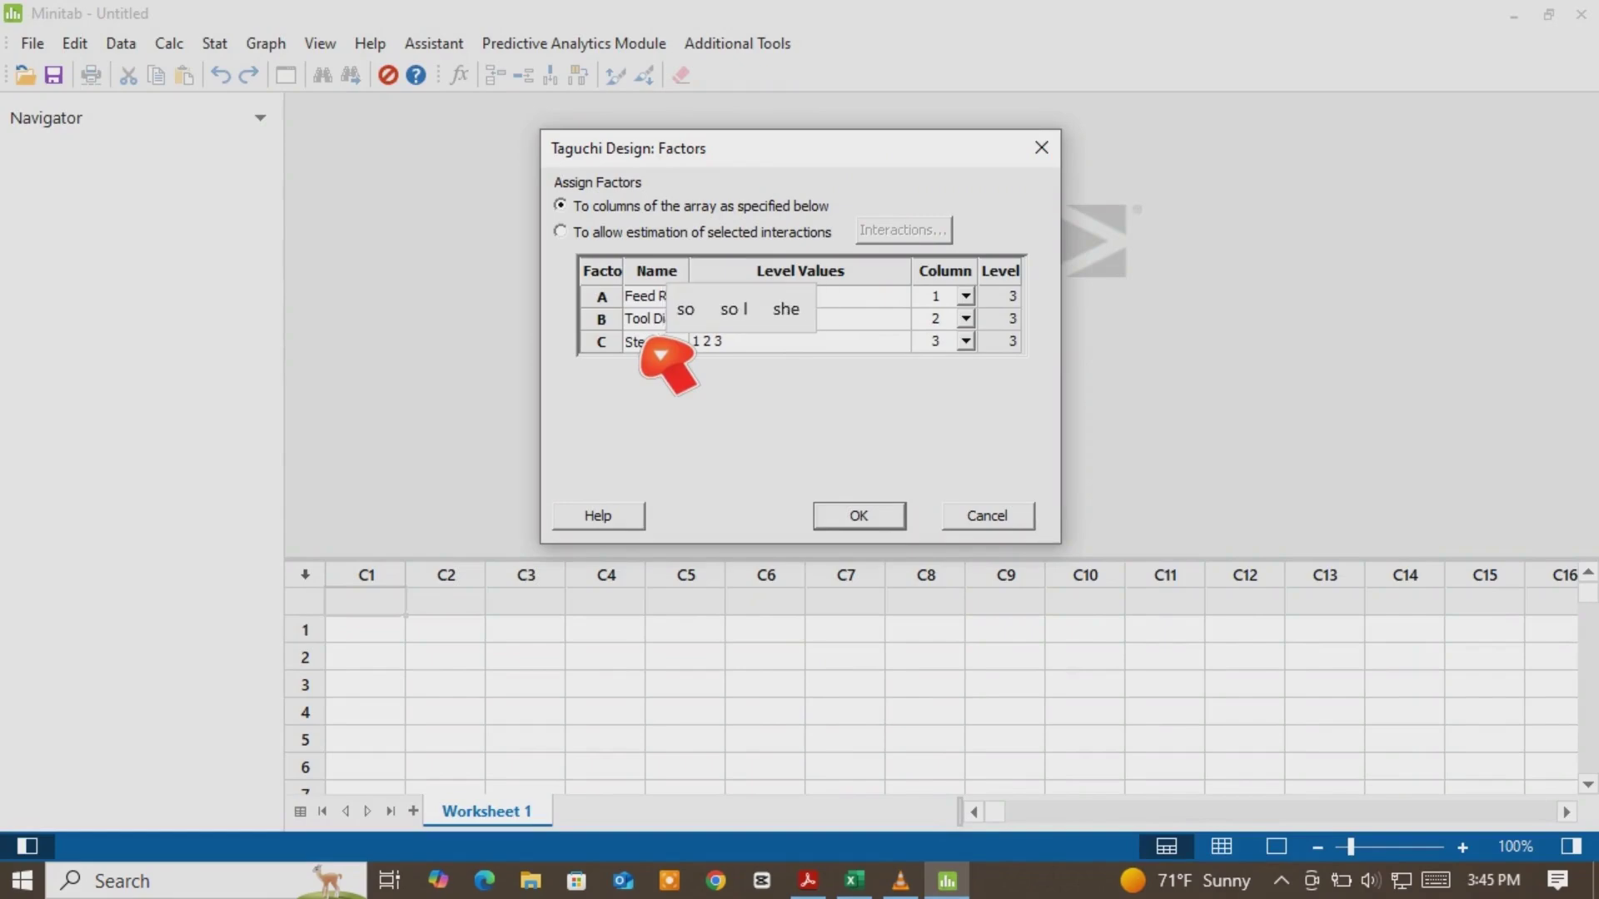
key("BackSpace")
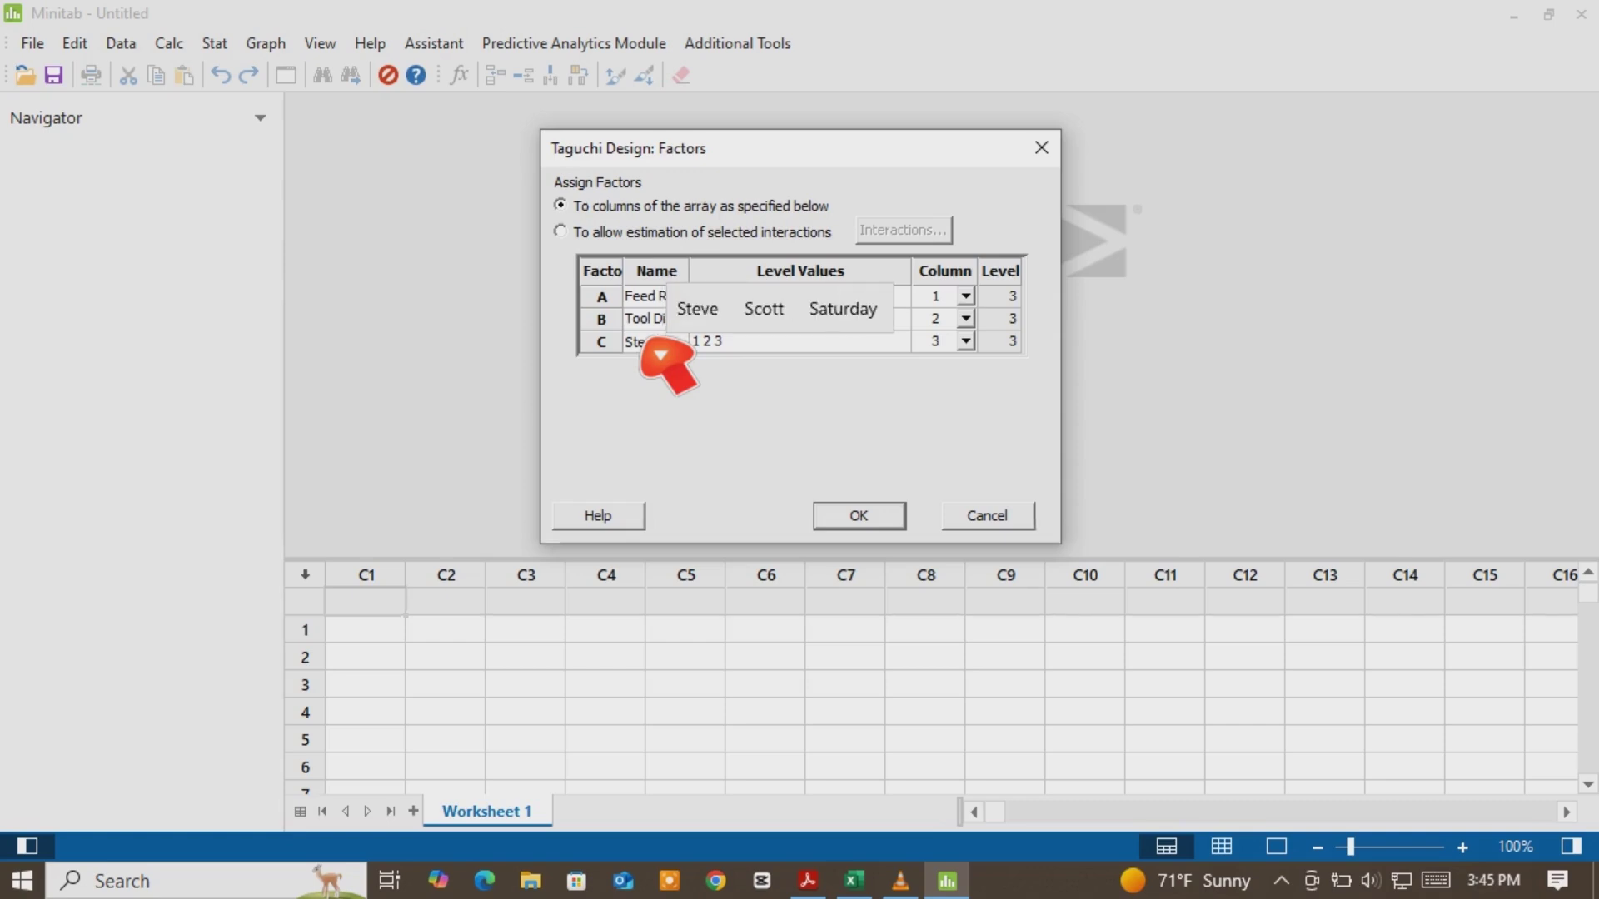
type("iz")
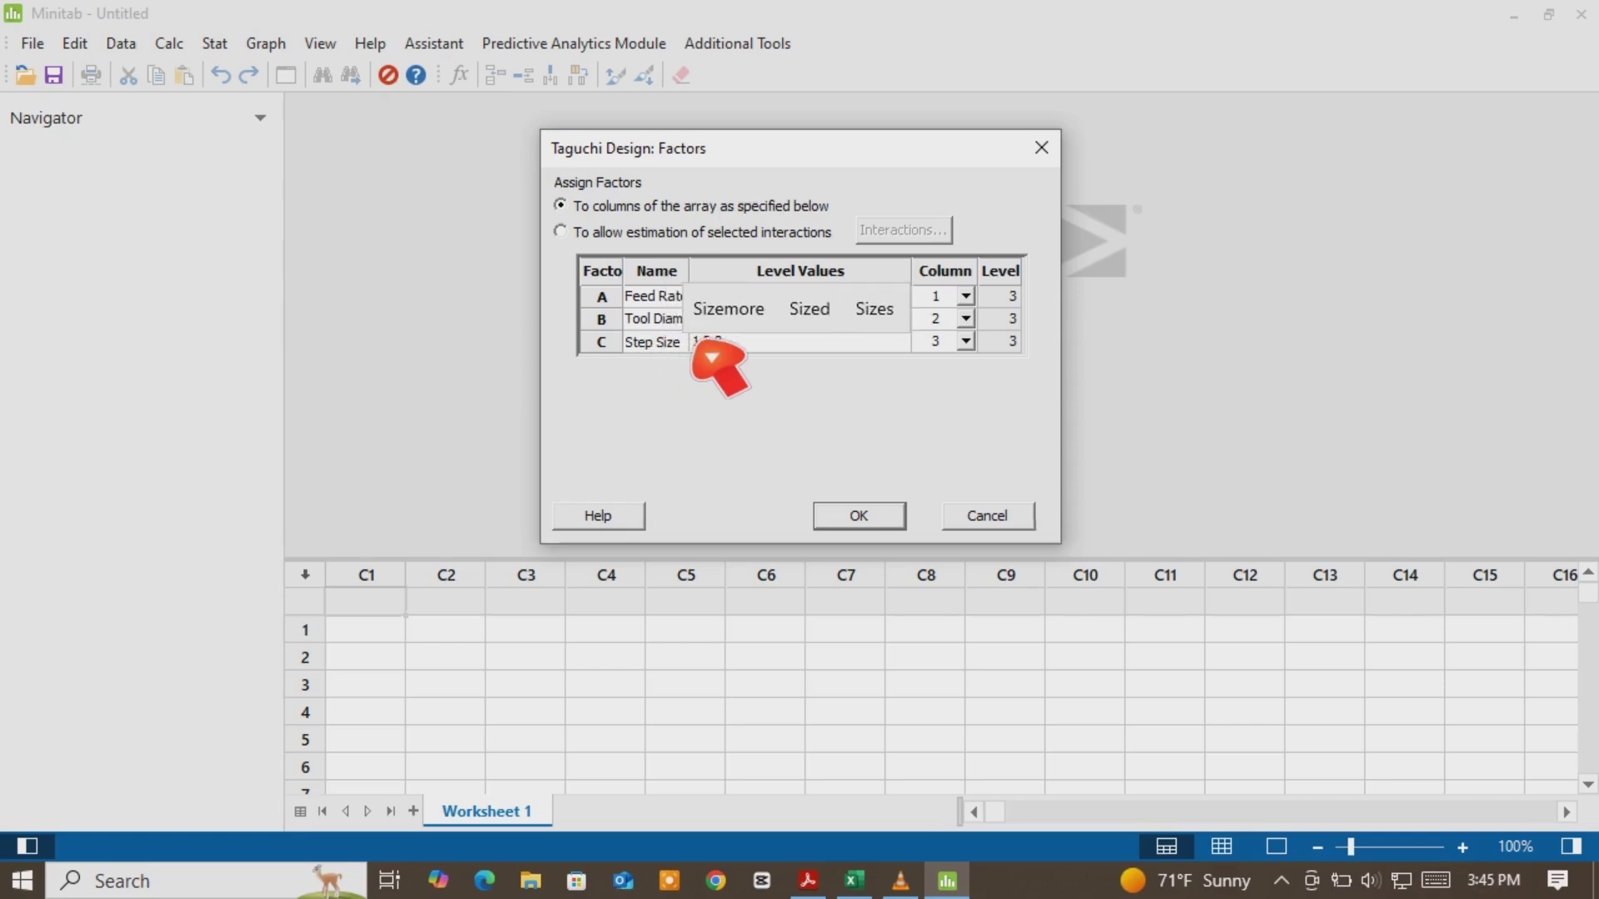
type("e")
key("Tab")
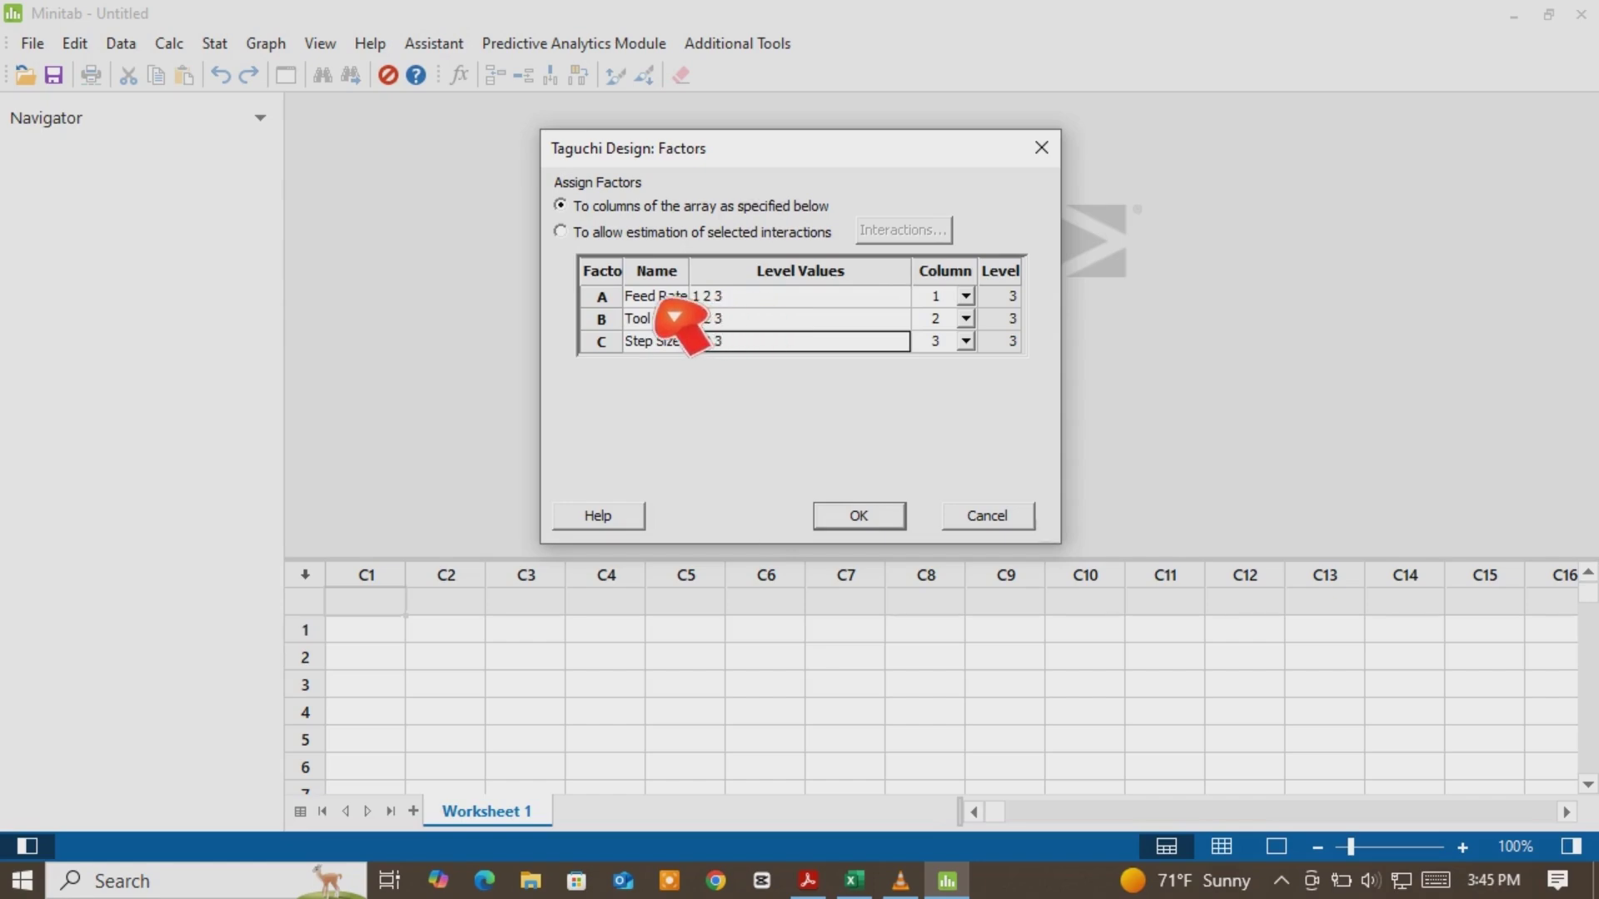
left_click(741, 298)
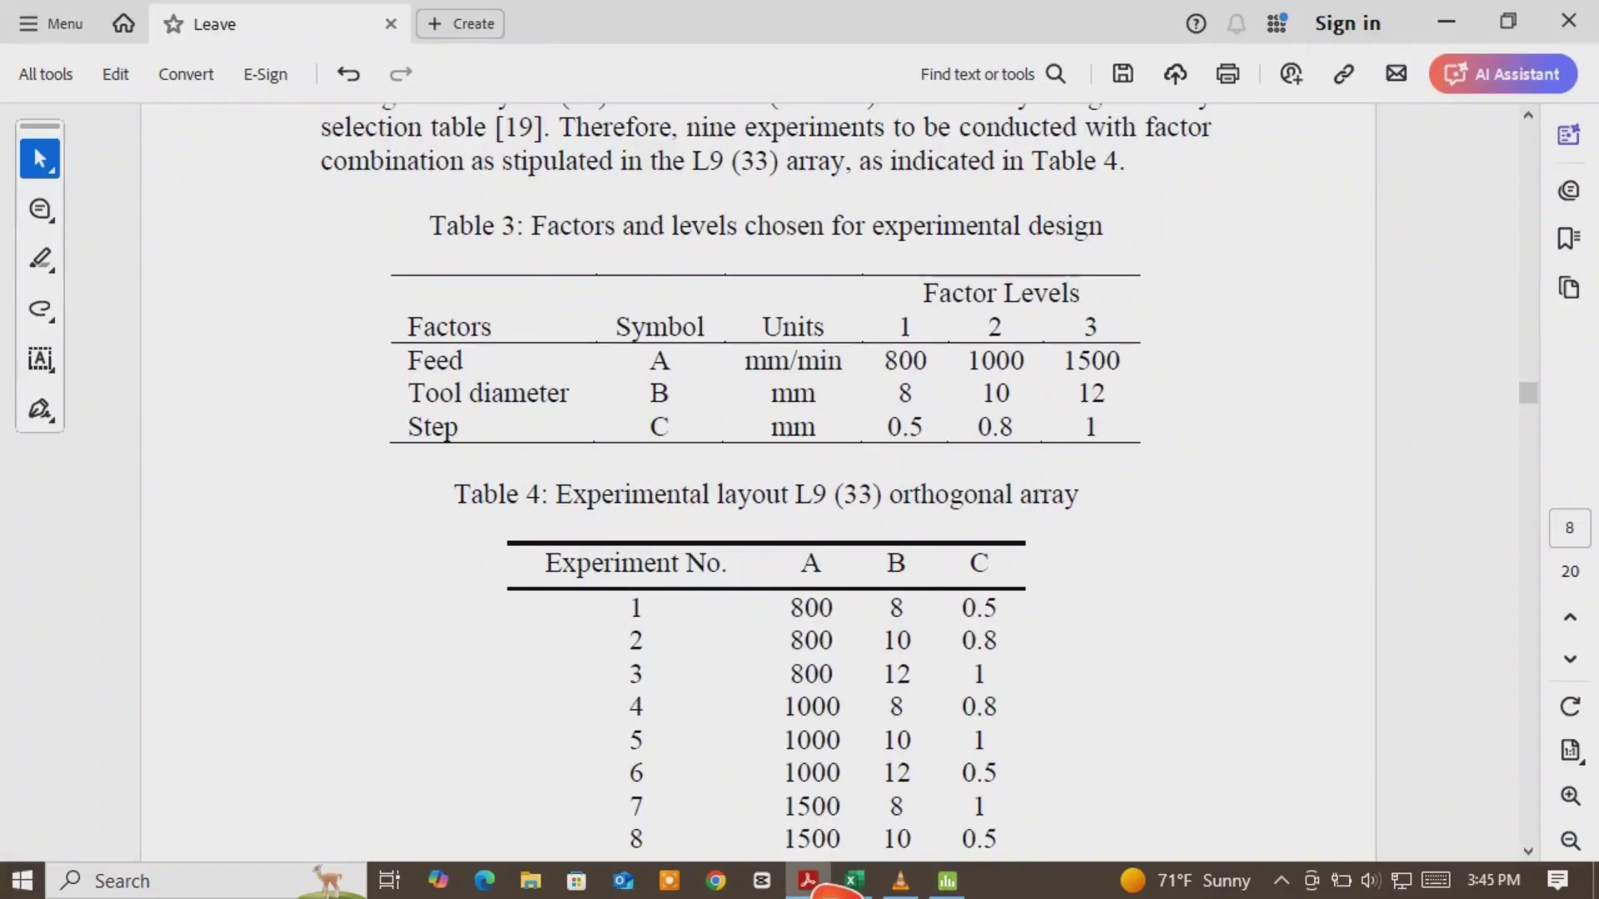
left_click(808, 881)
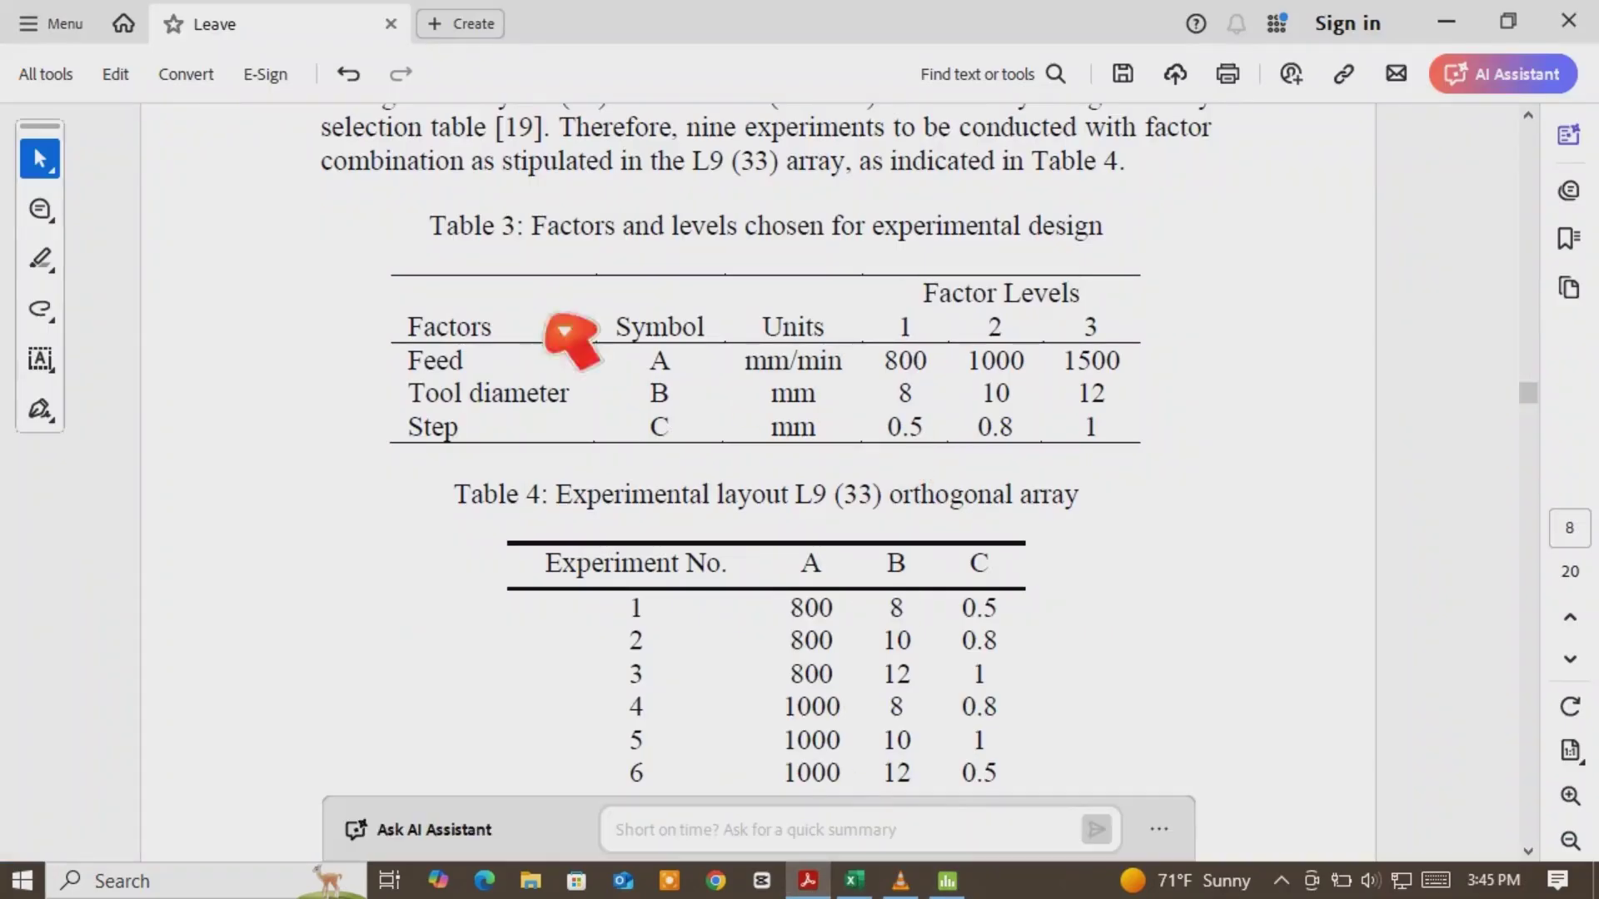
left_click_drag(422, 366, 492, 393)
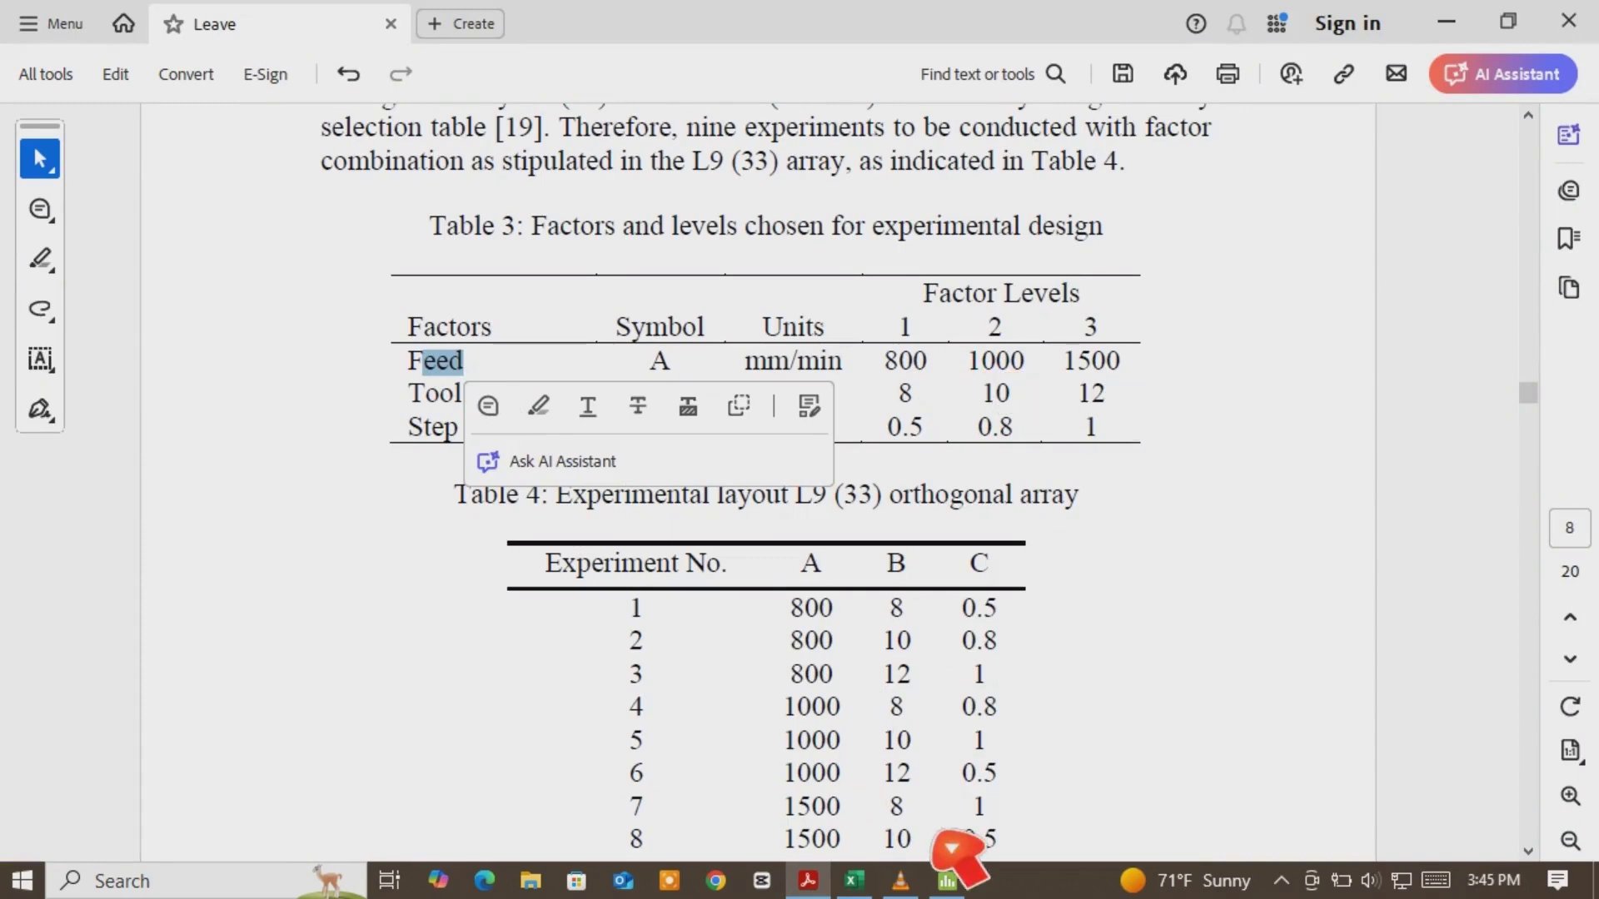
left_click(949, 881)
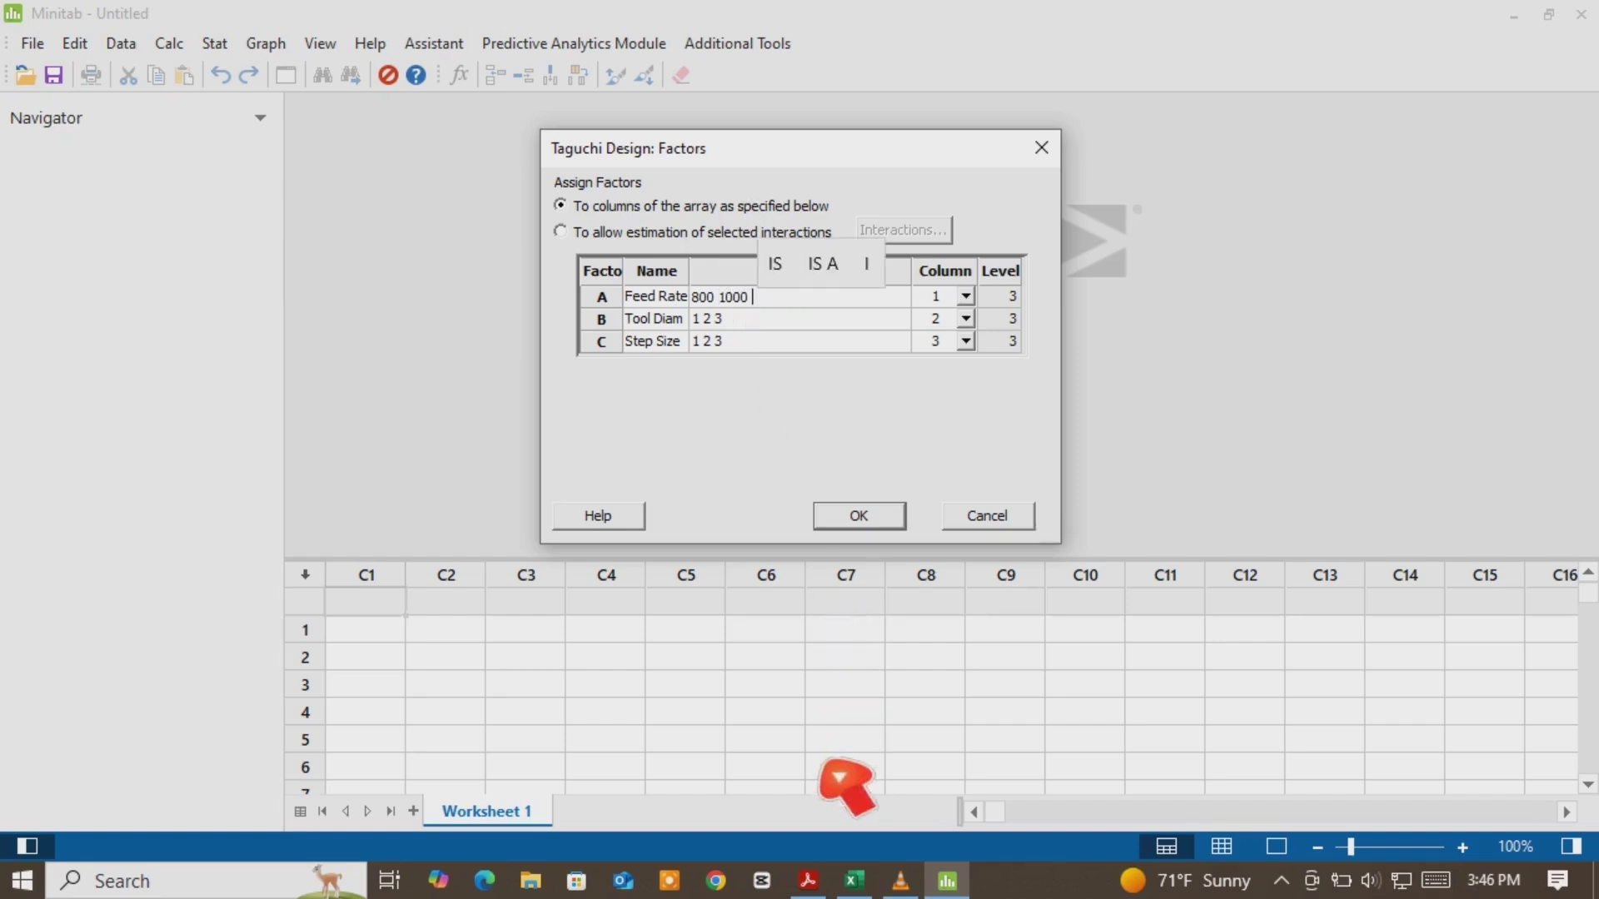
left_click(810, 881)
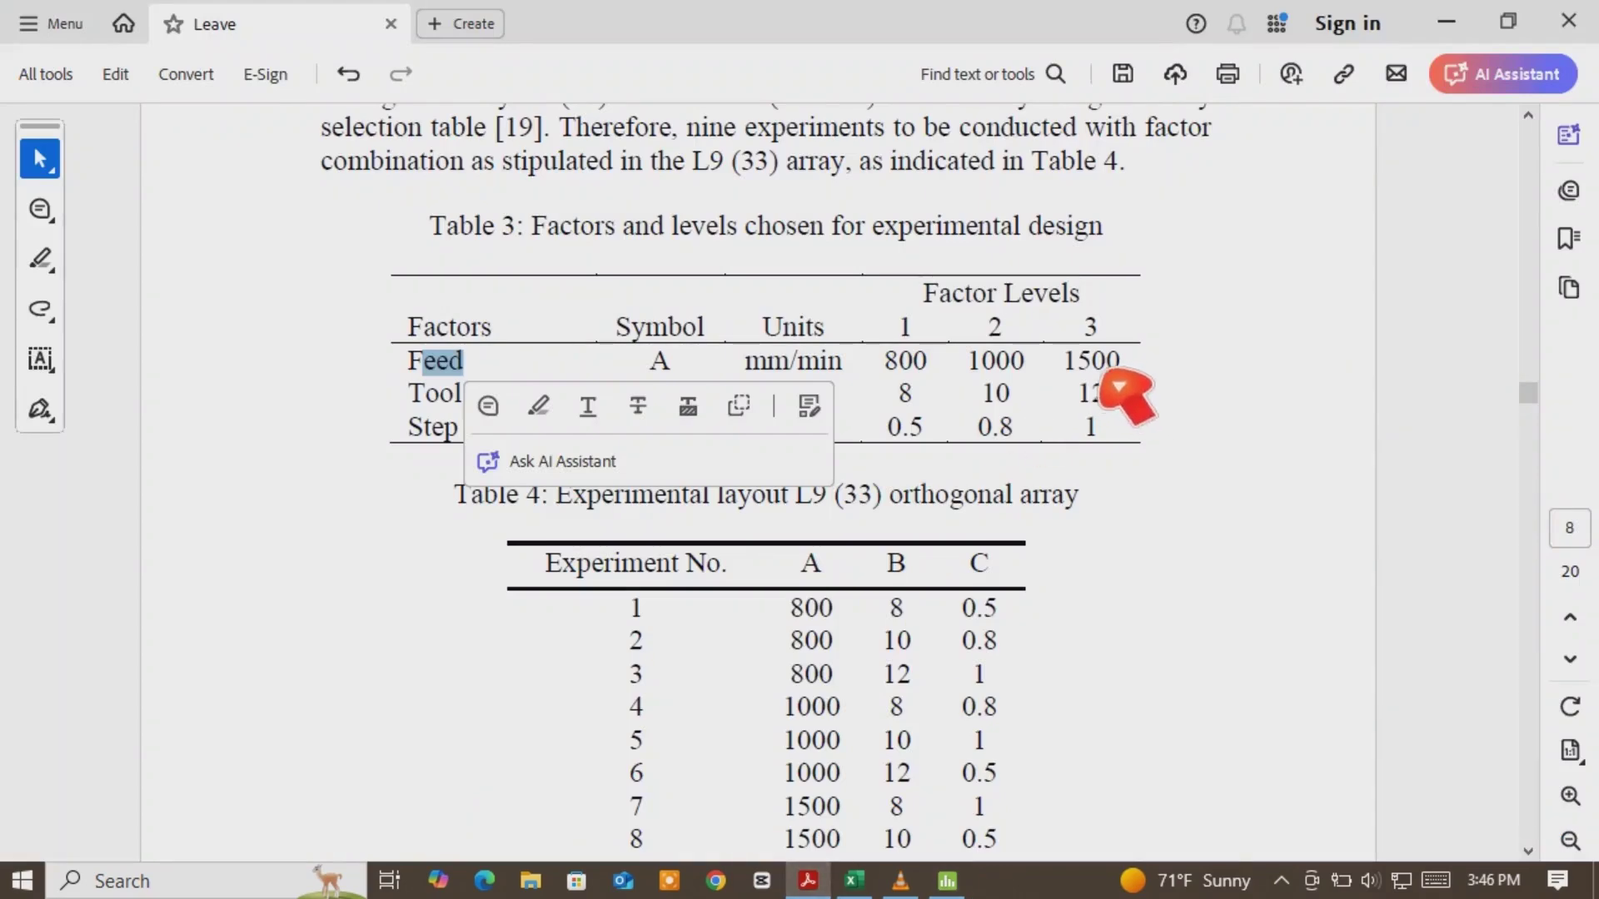
left_click(812, 883)
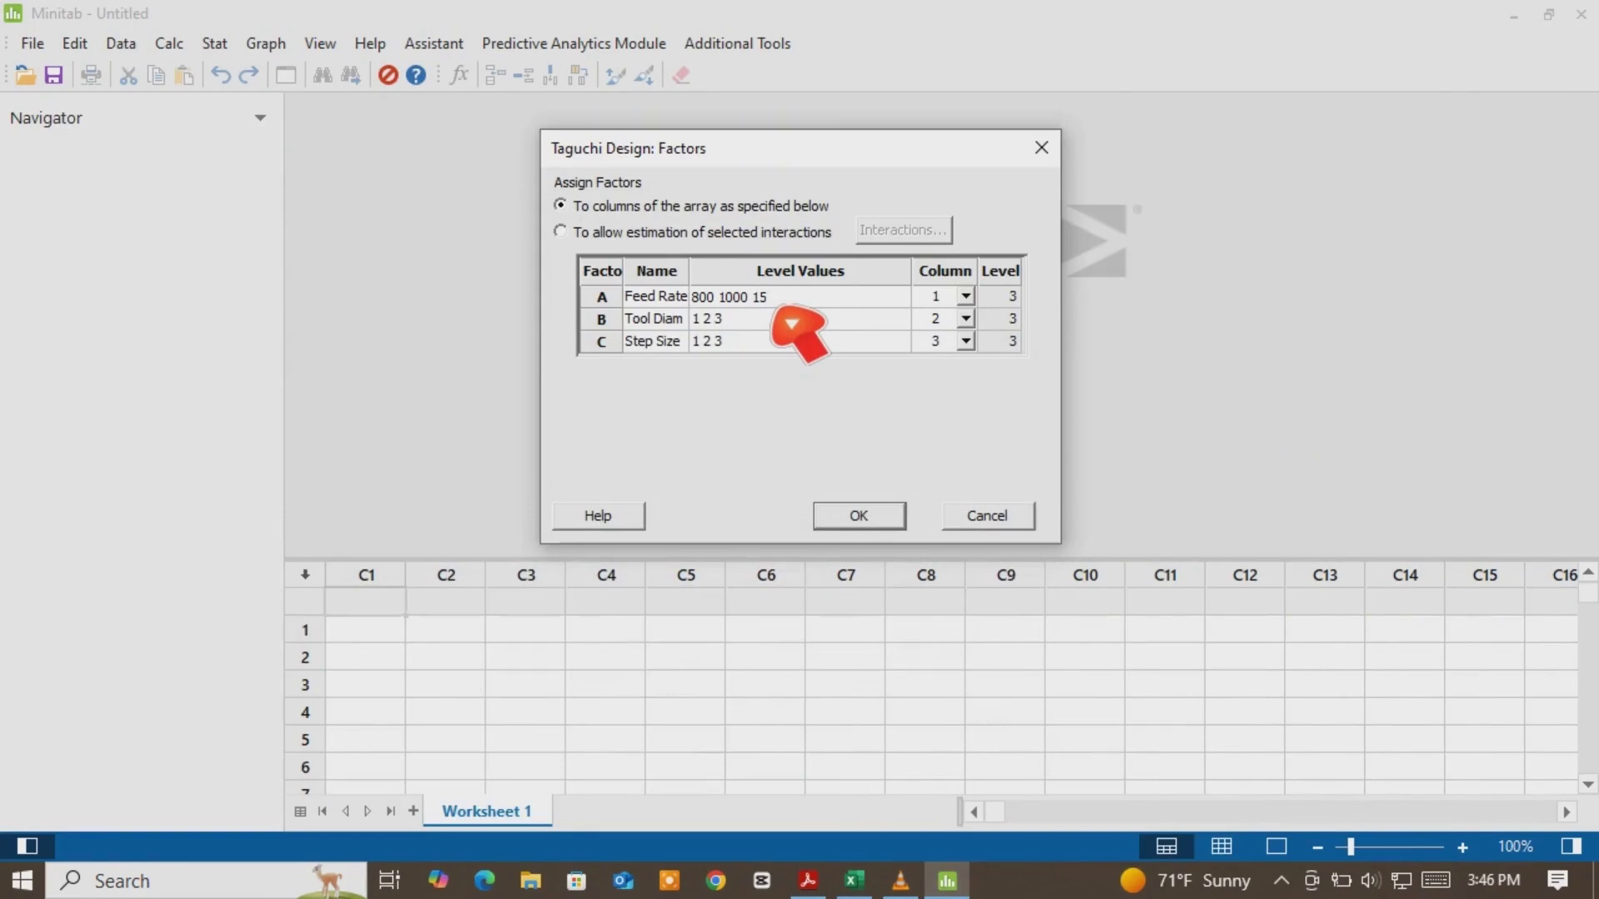
Enter Tool Diameter level values 8 10 12
left_click(733, 322)
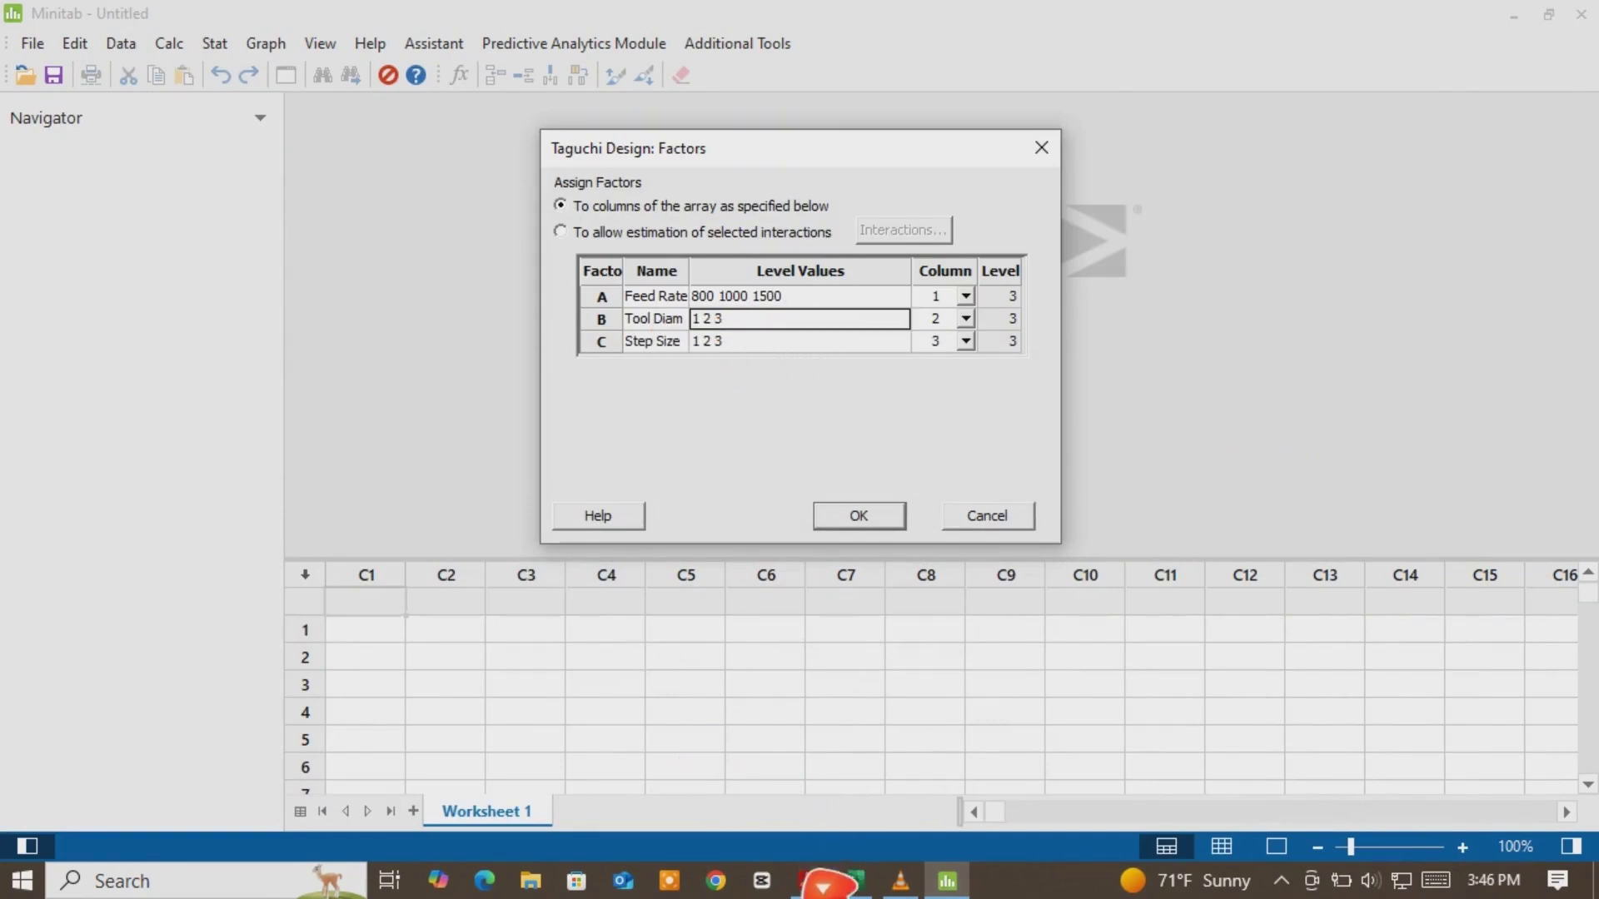
left_click(821, 881)
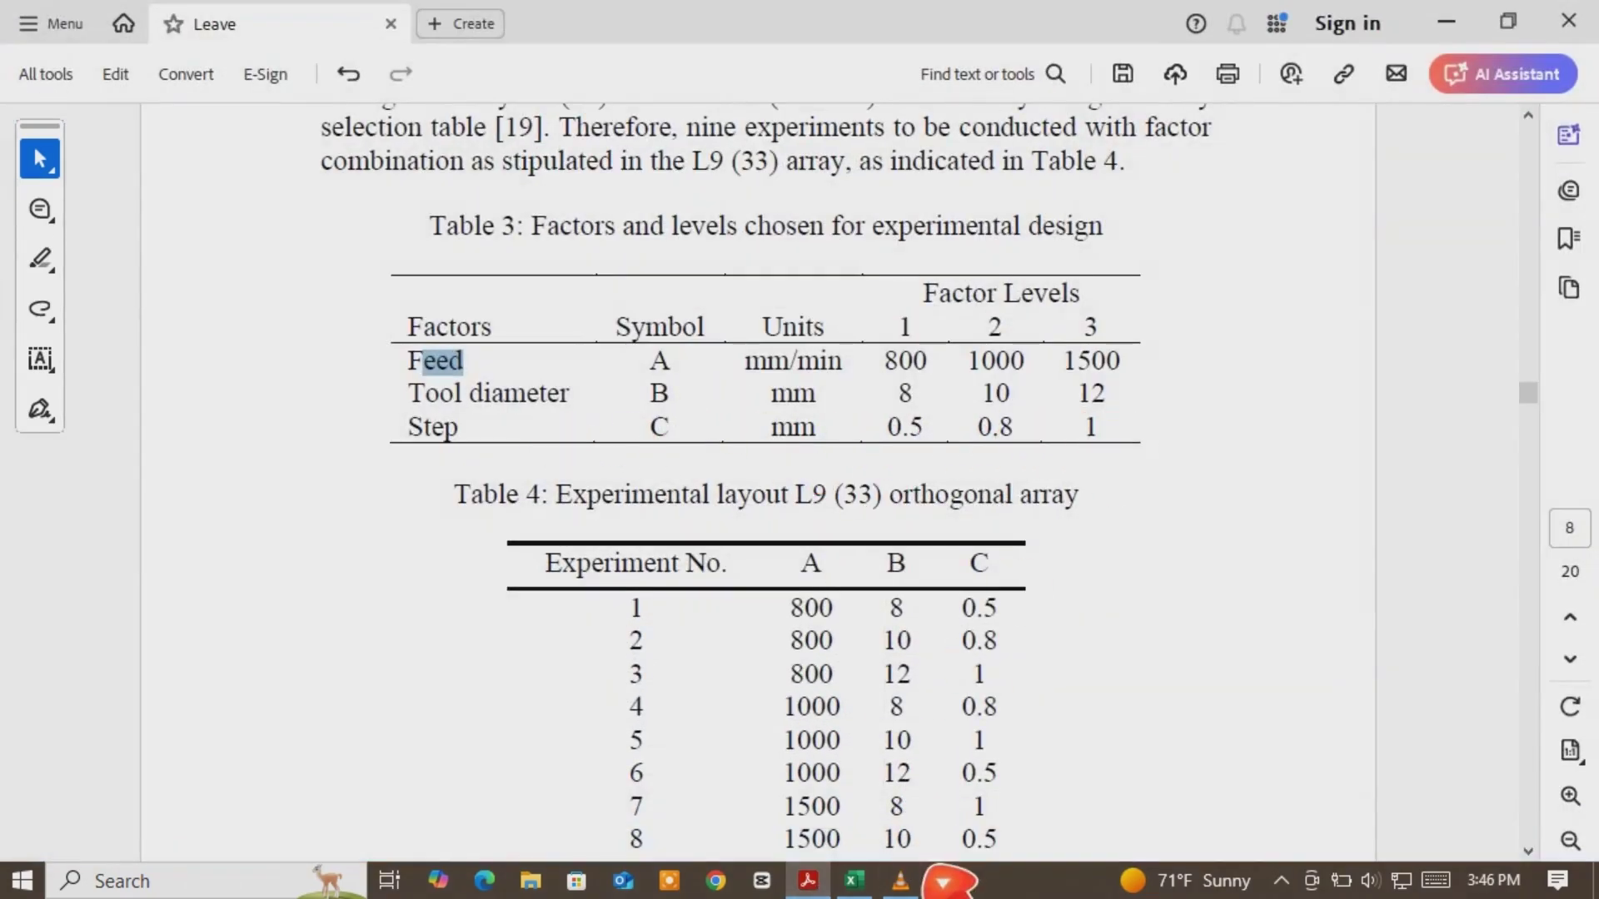
left_click(947, 882)
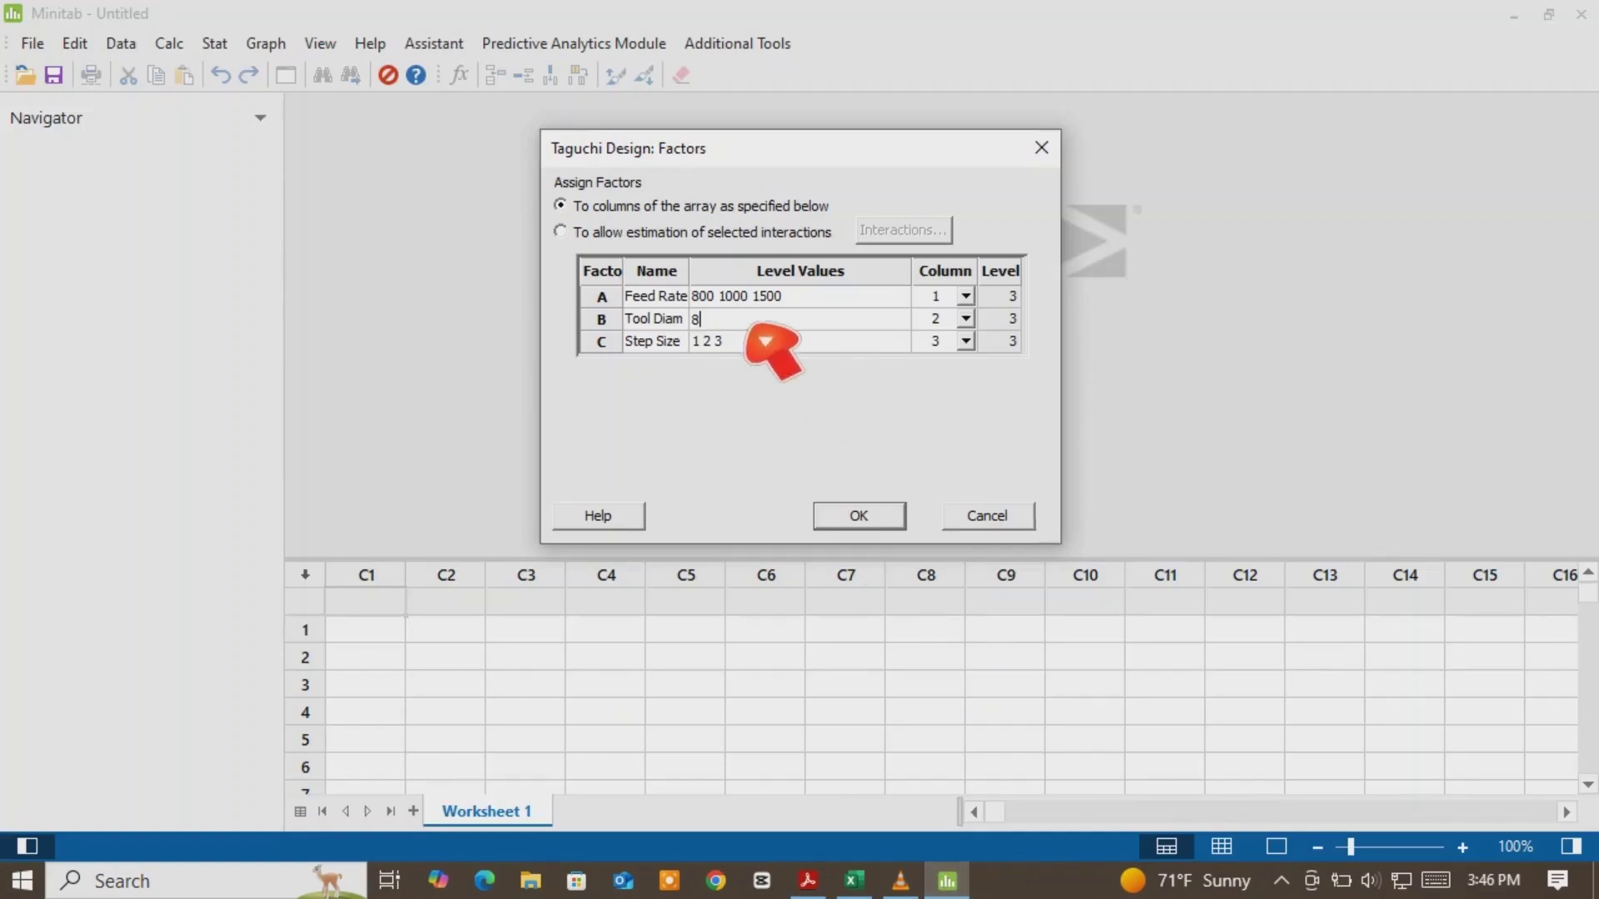
type("10 12")
Enter Step Size level values 0.5 0.8 1
left_click(808, 880)
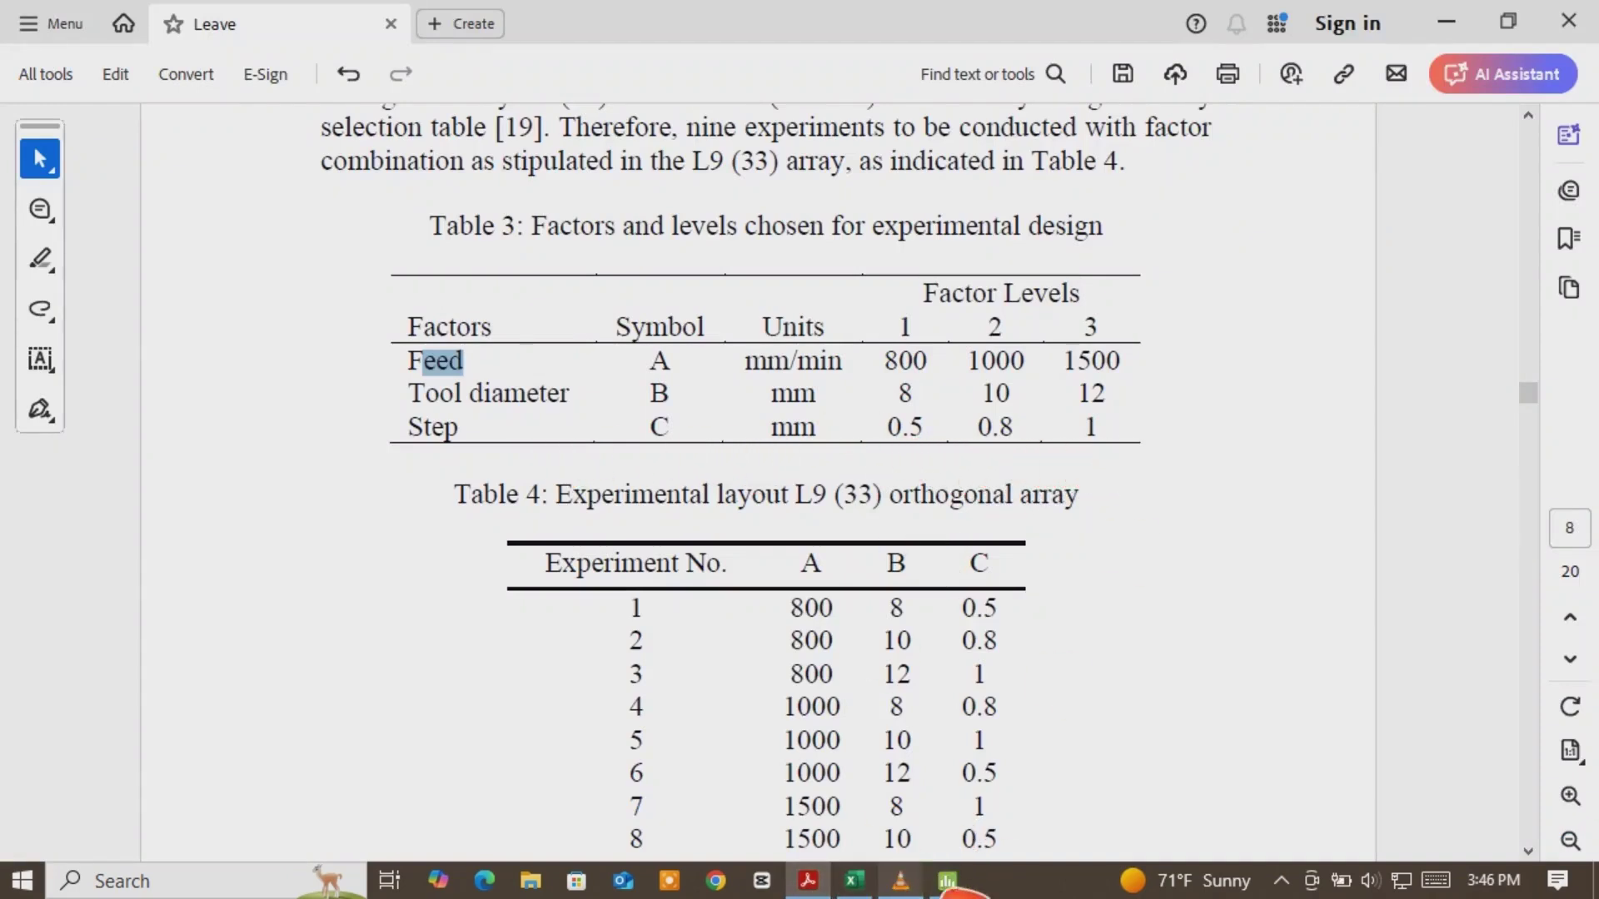
left_click(950, 883)
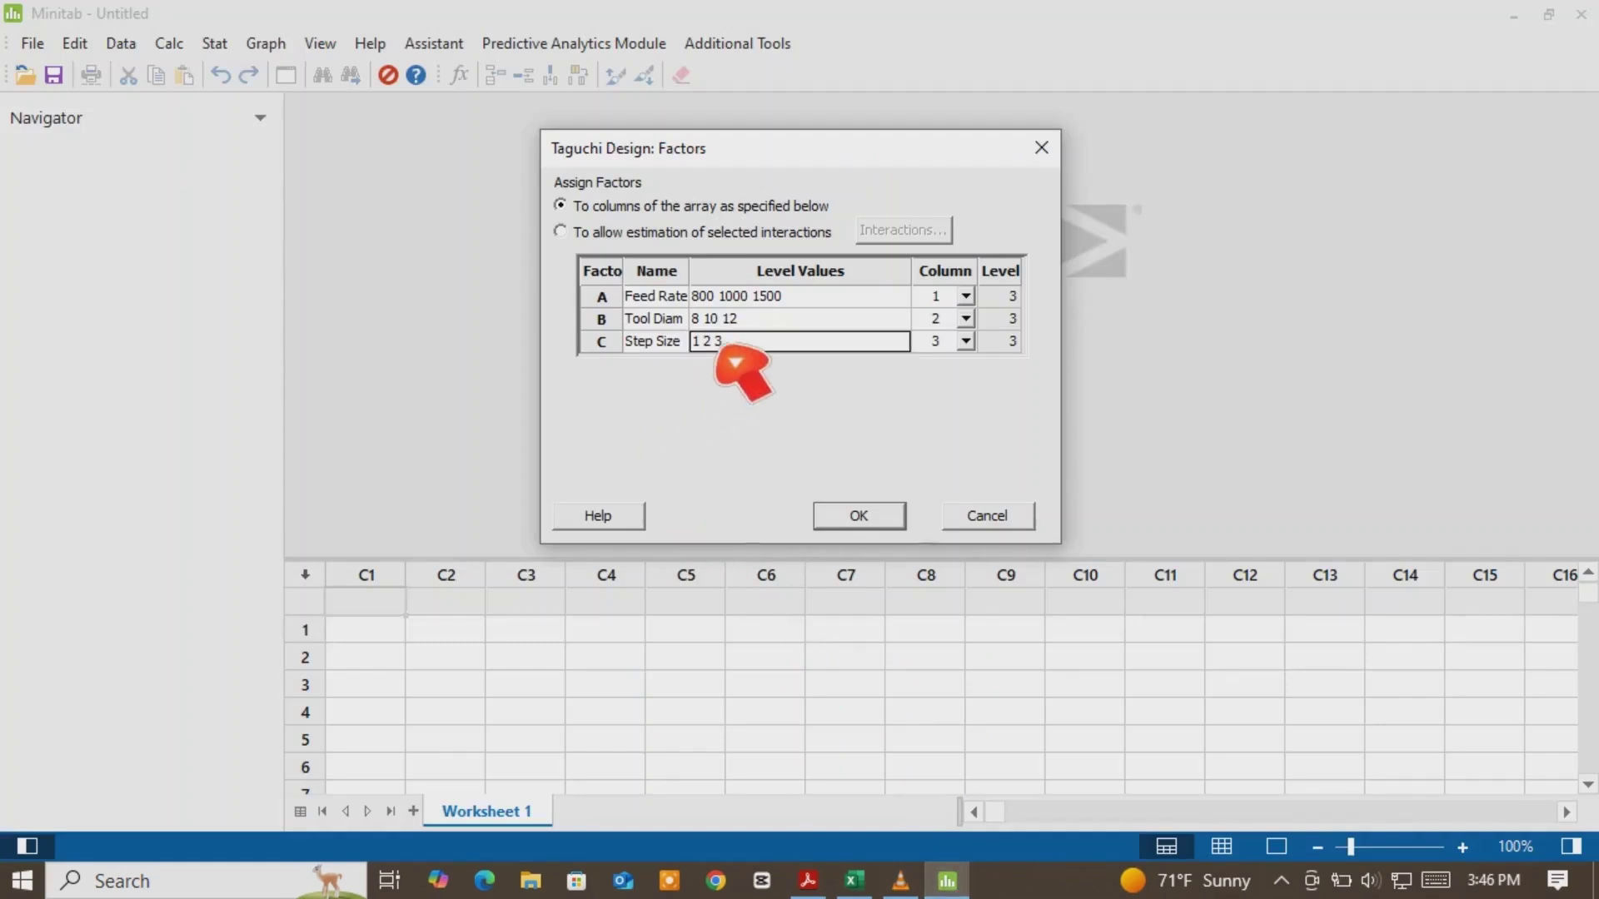
type("0.5 ")
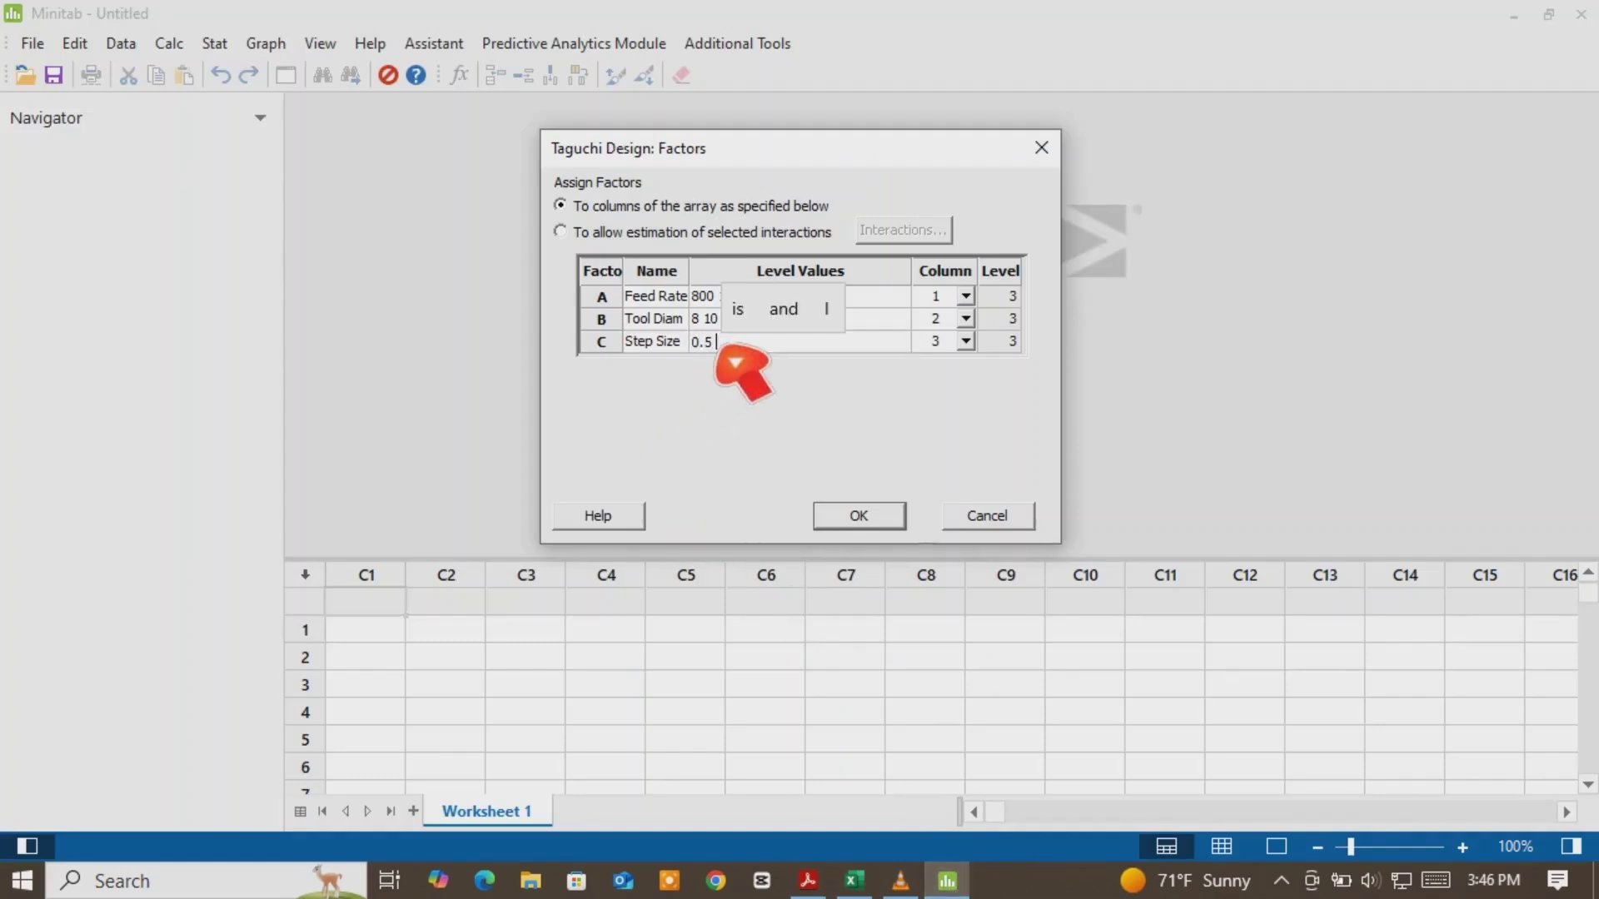
type("0")
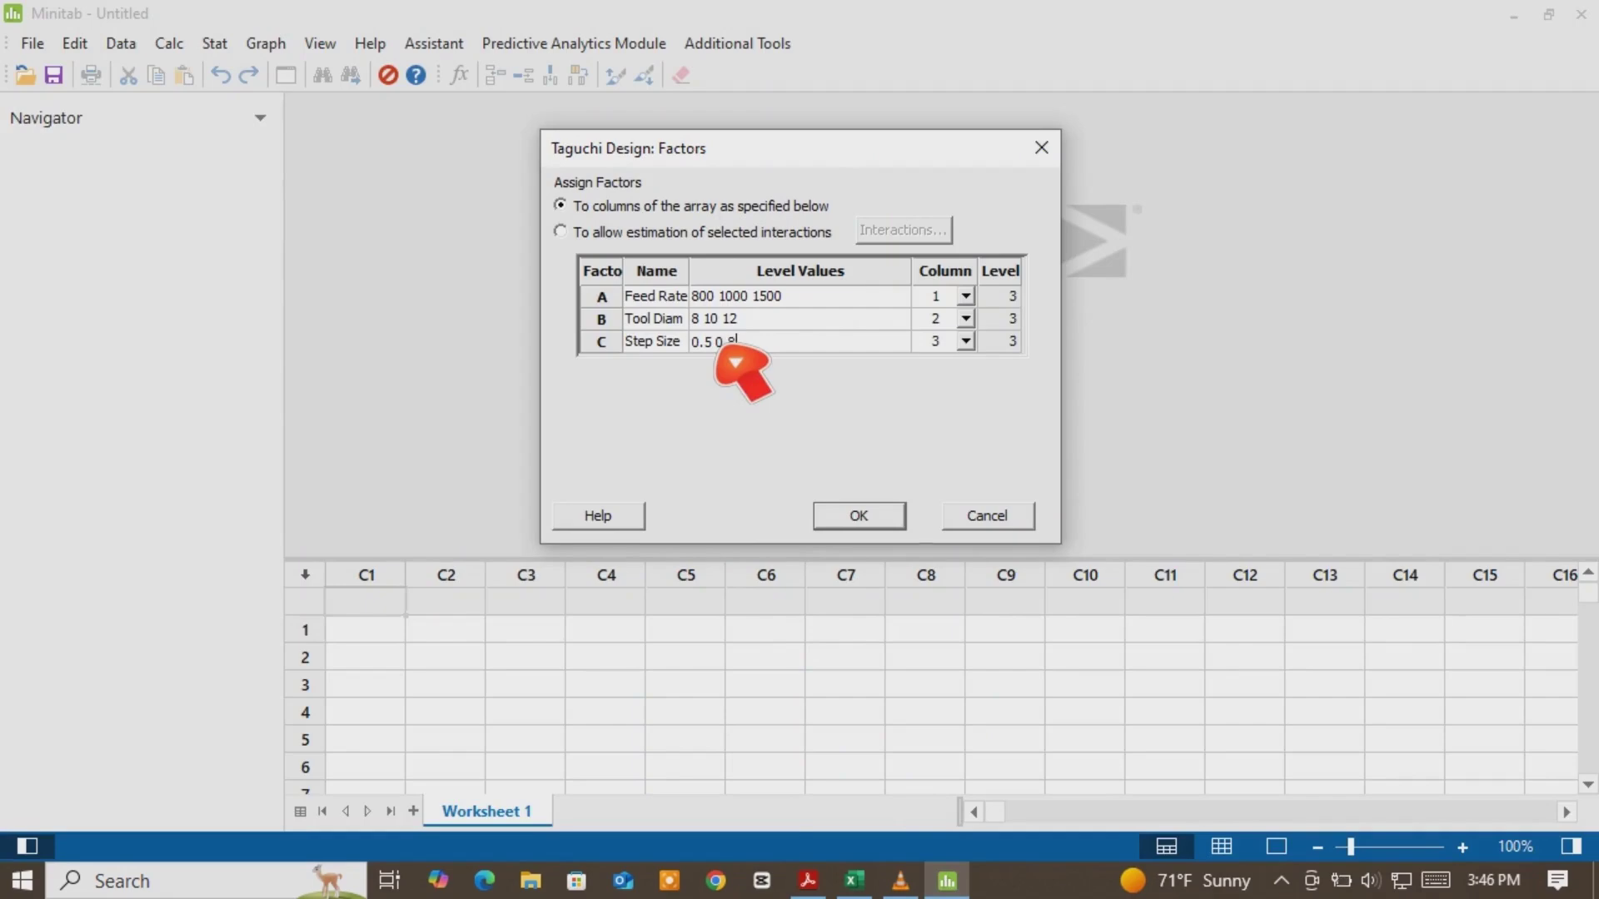
type(".8 1")
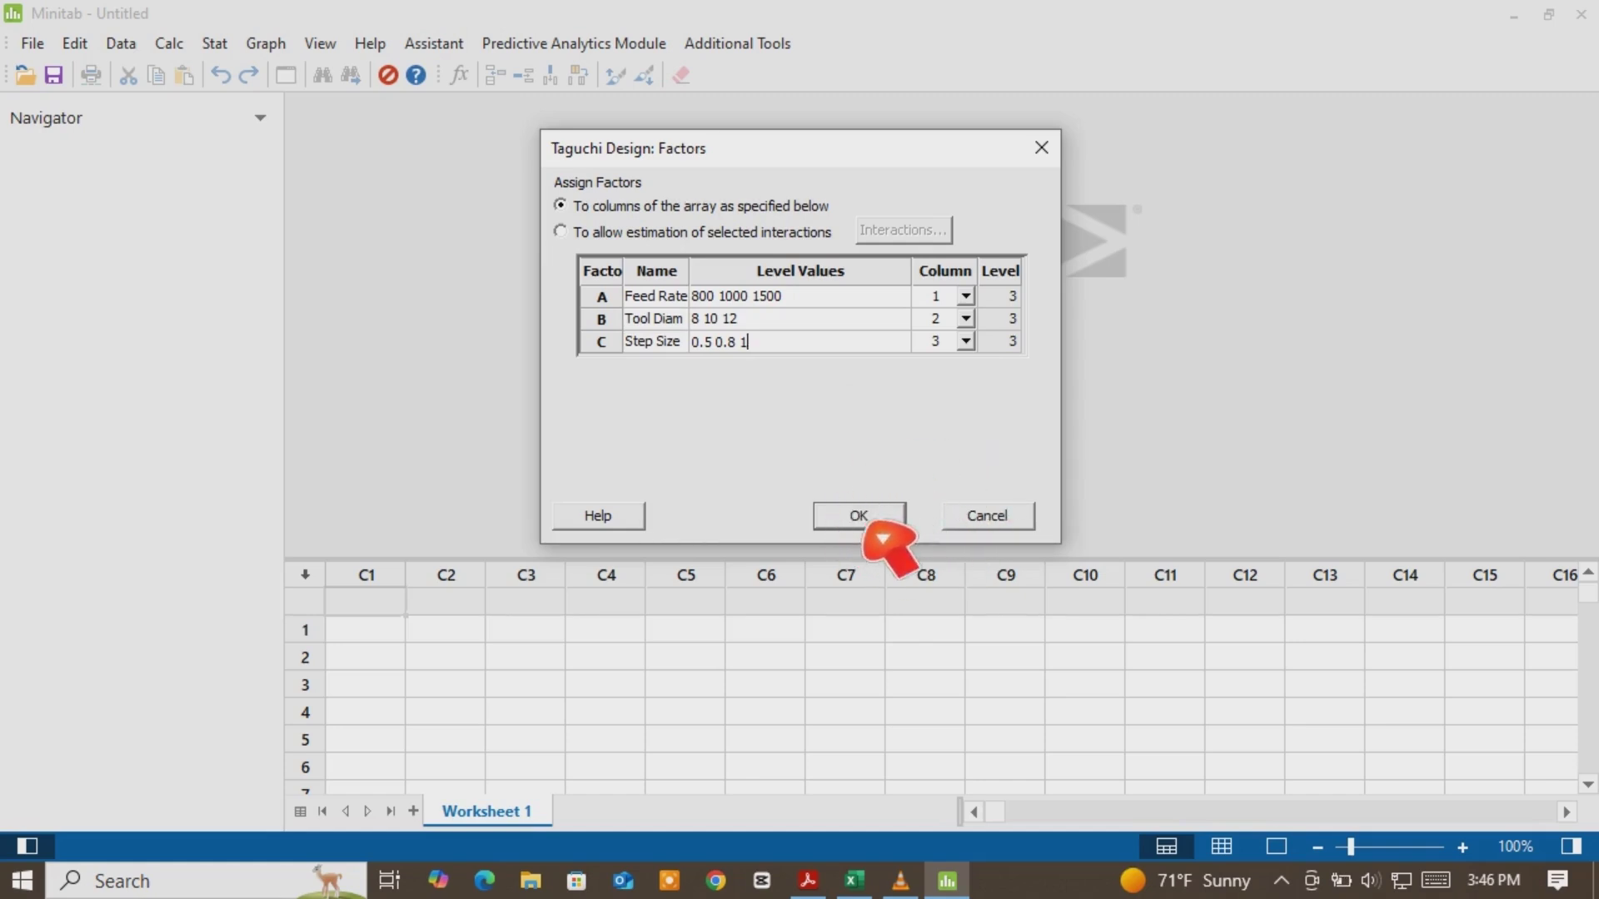
Generate the L9(3^3) design and move to column C4's name cell
left_click(858, 516)
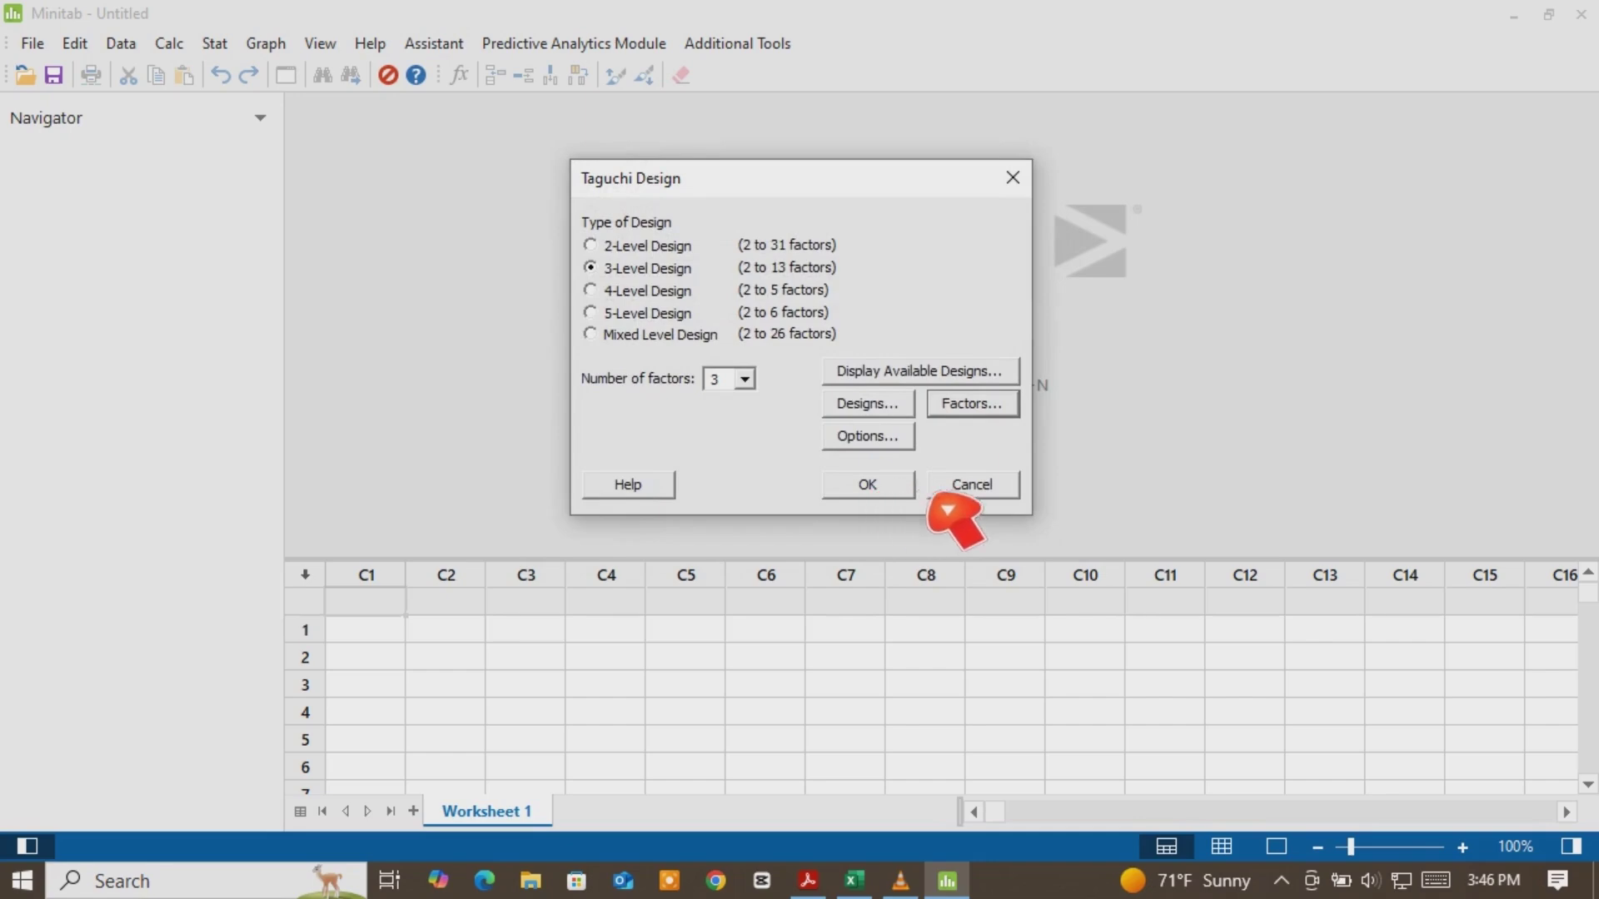
left_click(881, 493)
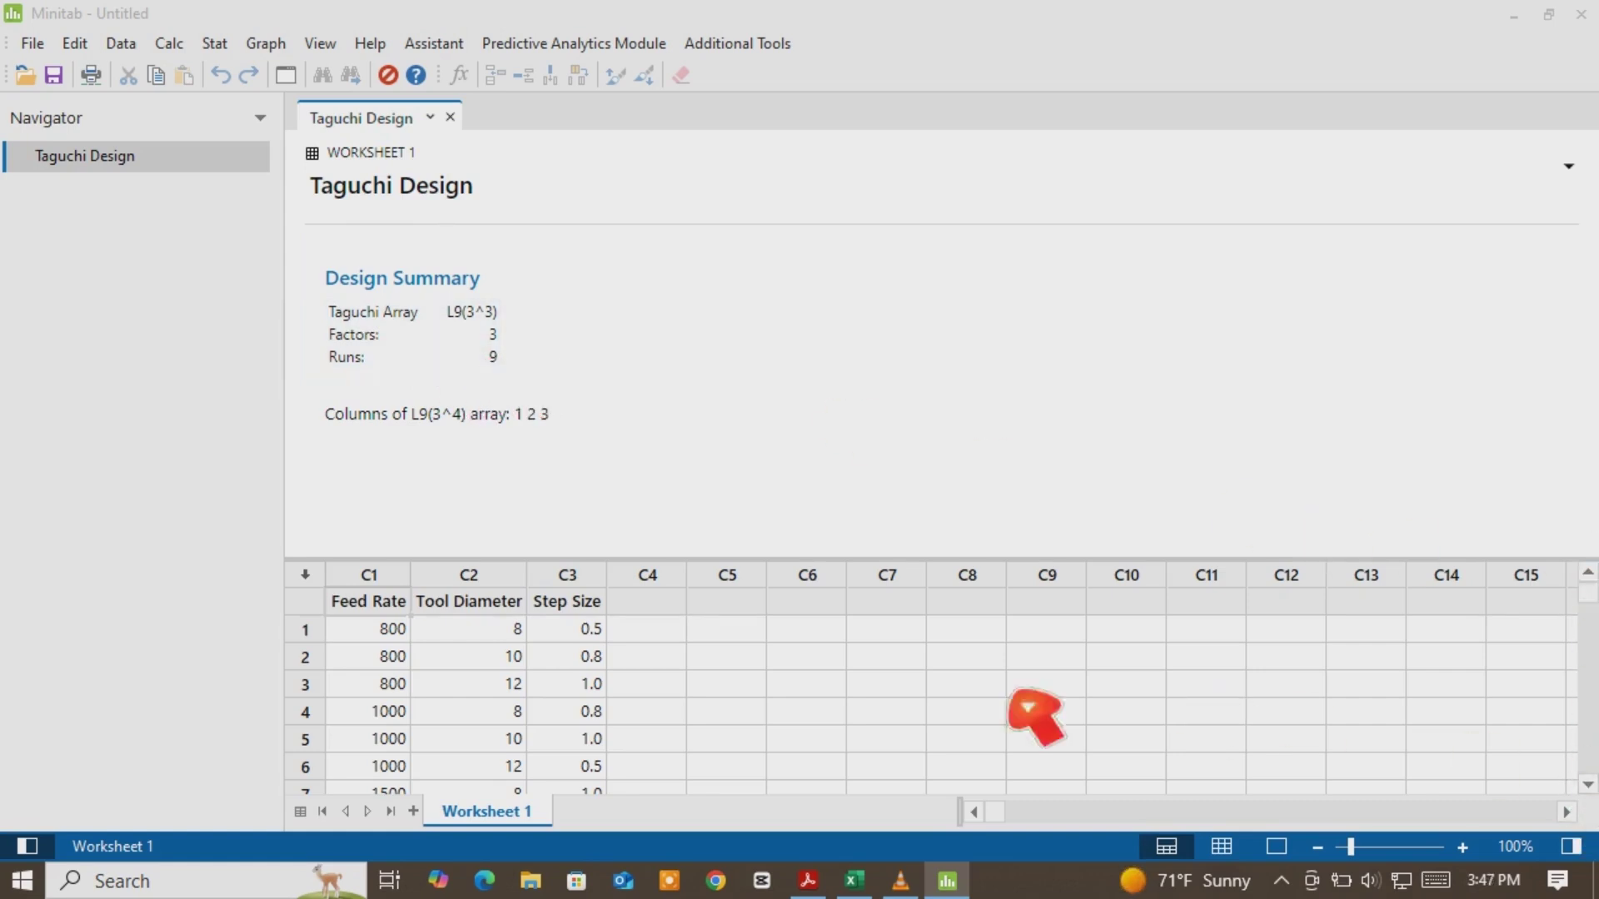
left_click(660, 628)
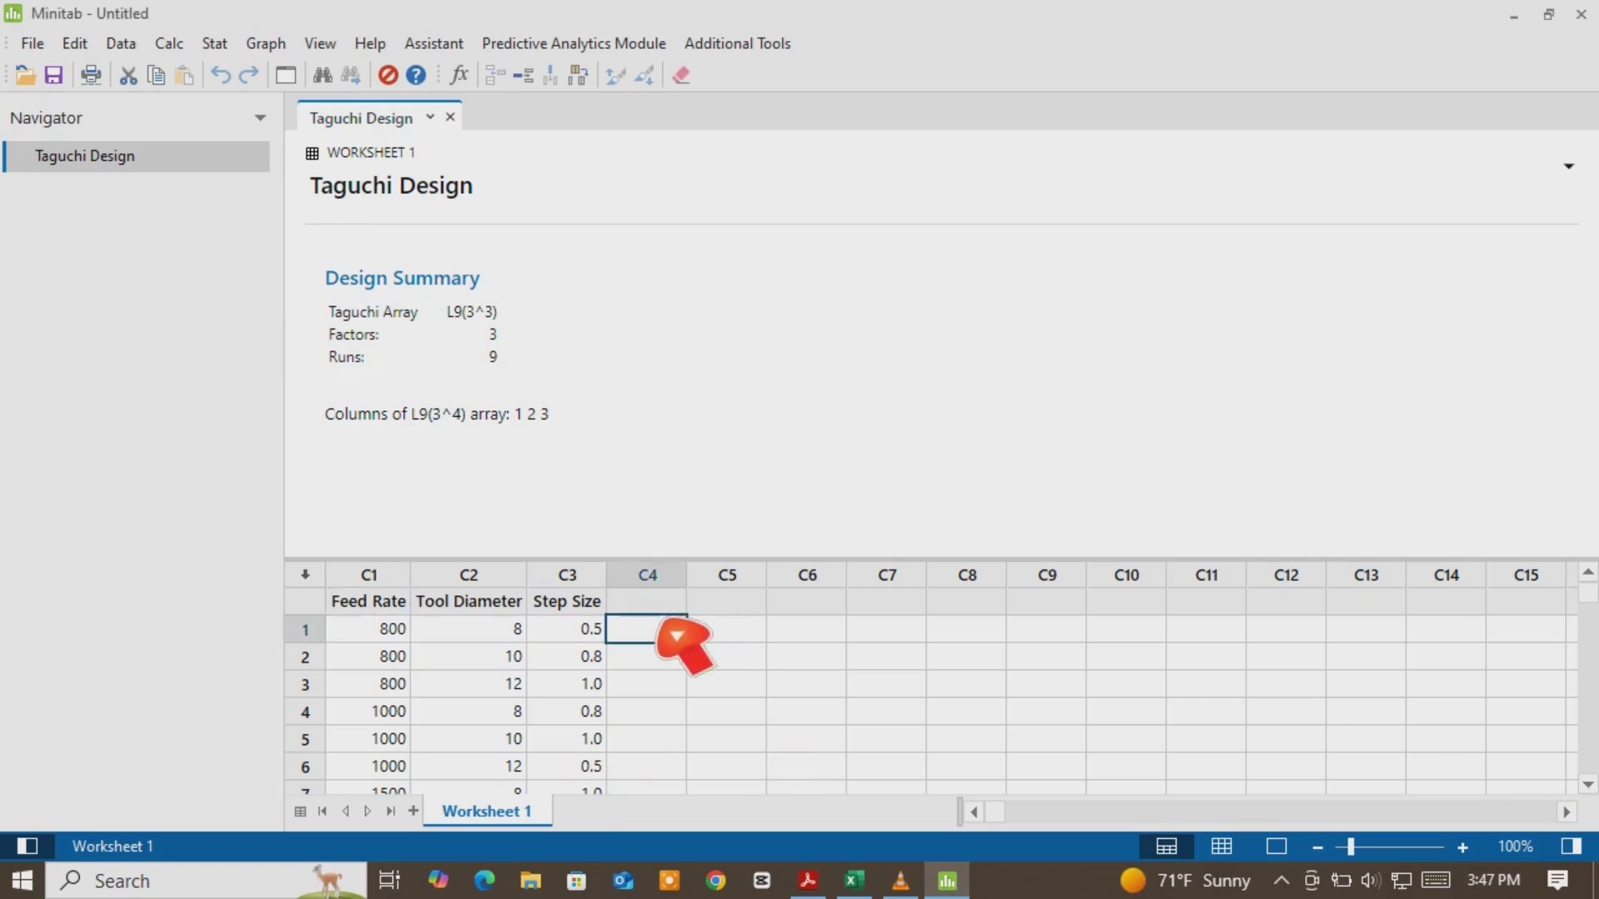
key("Down")
key("Down")
key("Down")
key("Down")
key("Down")
key("Down")
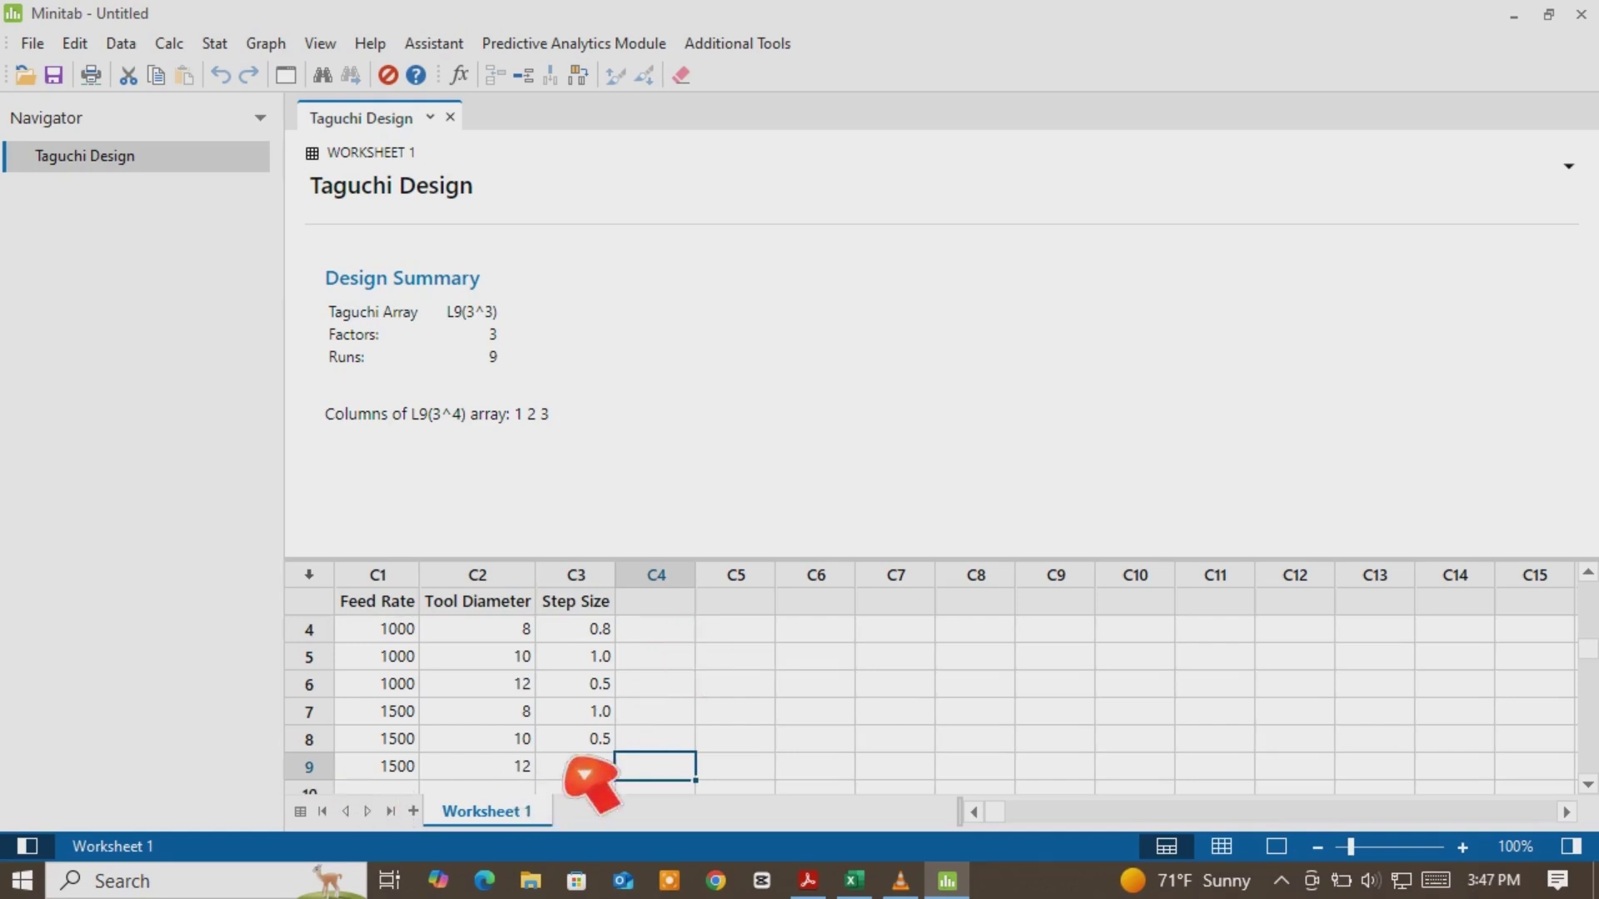
key("Up")
key("Up")
key("Up")
key("Up")
key("Up")
key("Up")
key("Up")
key("Up")
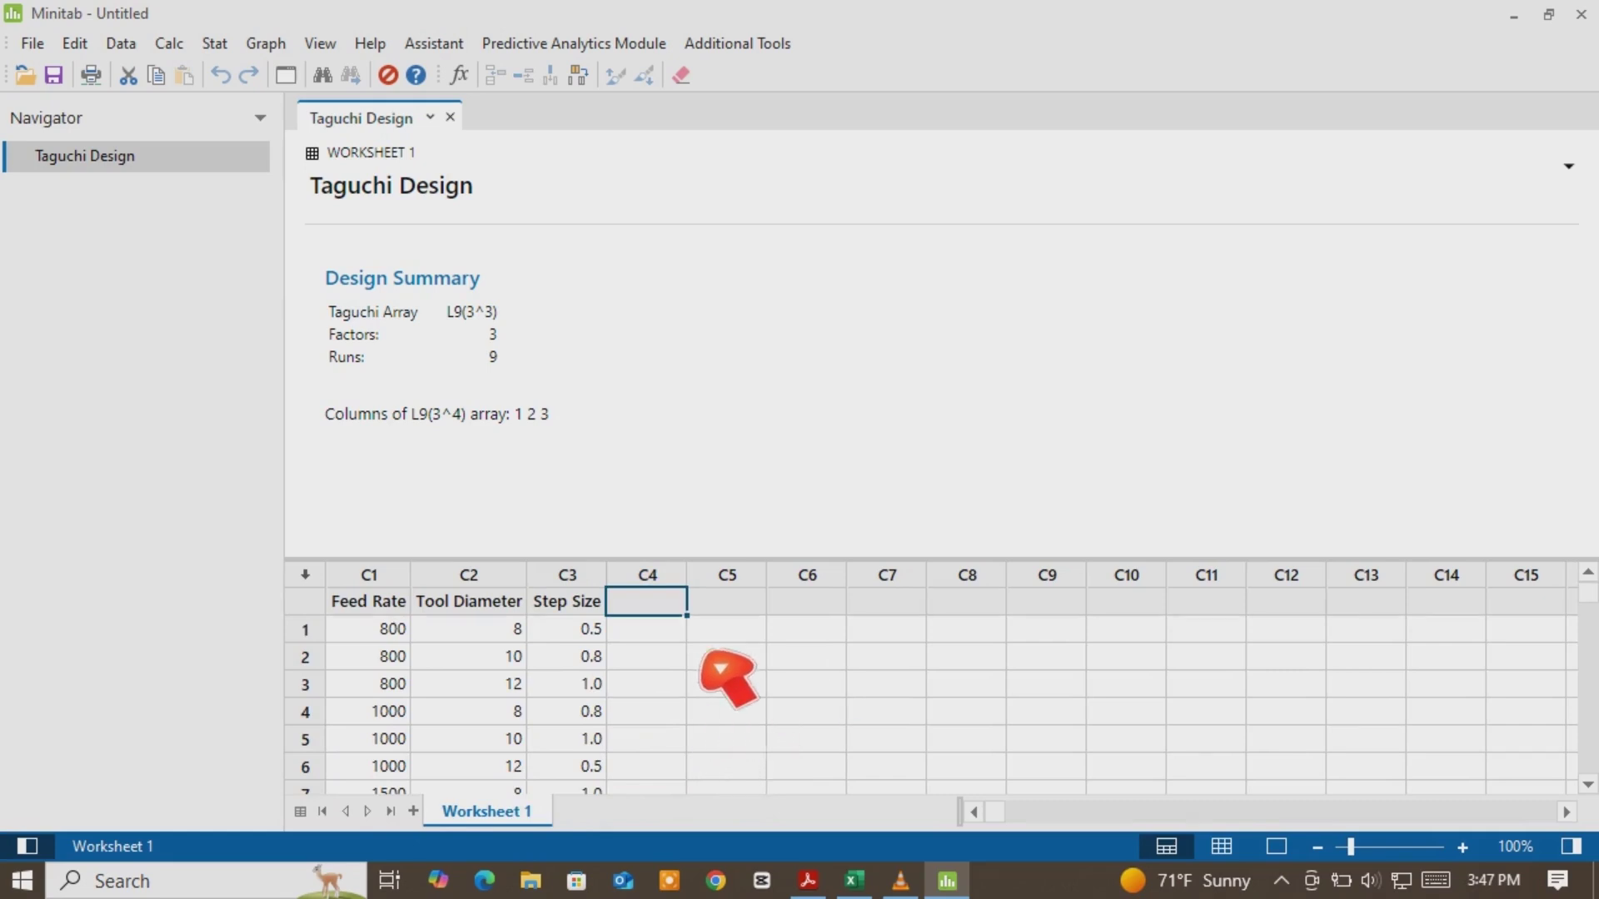
left_click(809, 881)
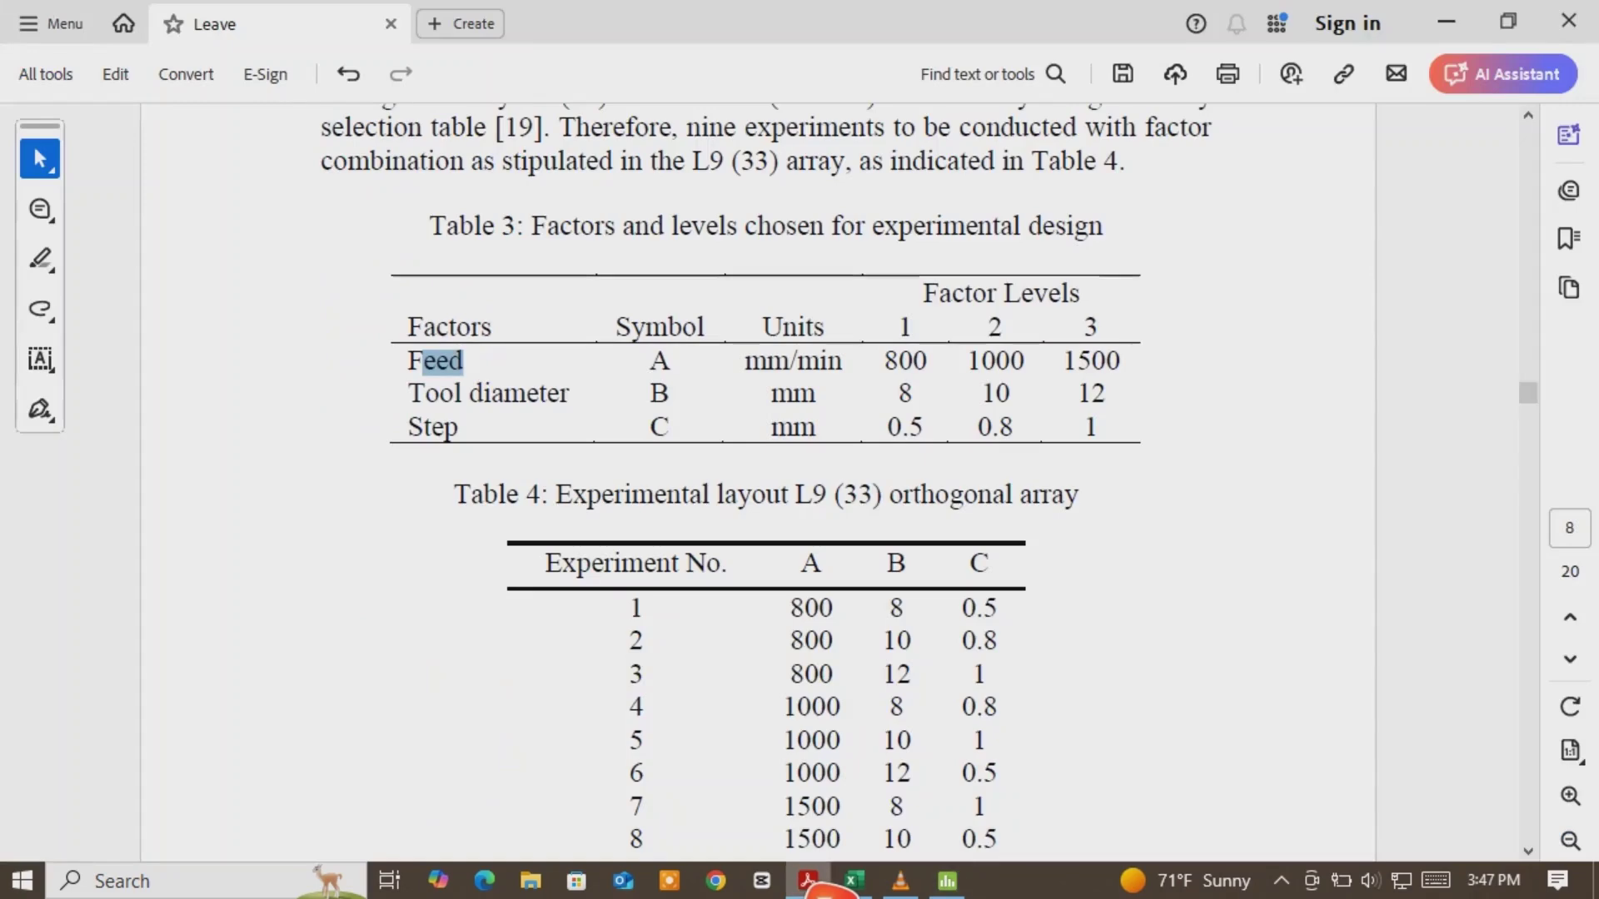
left_click(822, 879)
left_click(810, 883)
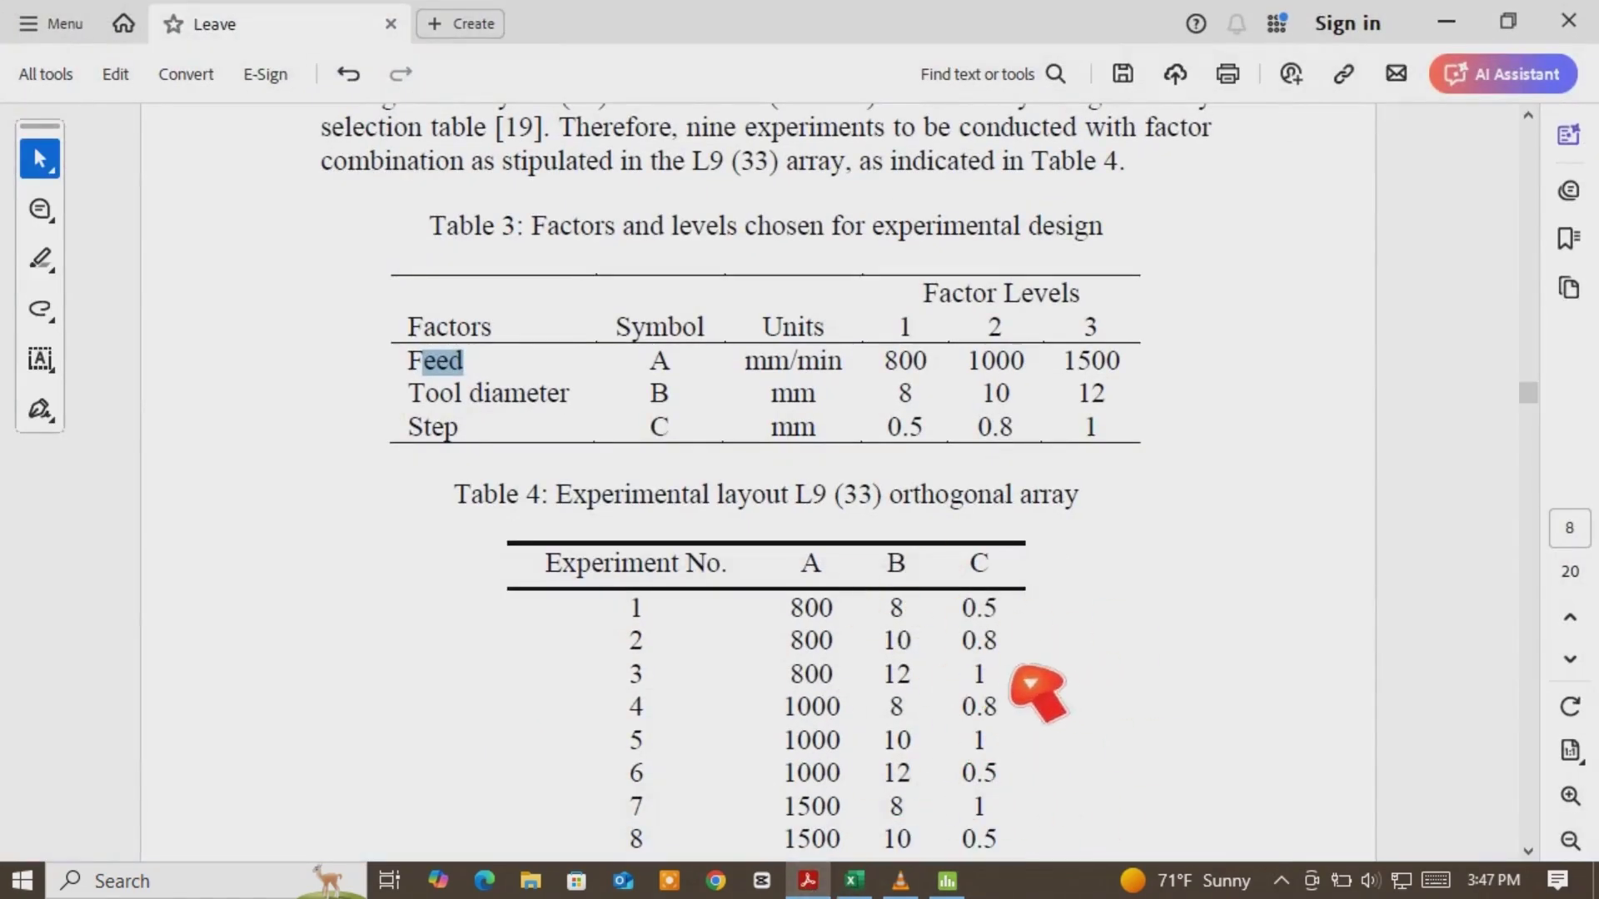
double_click(676, 518)
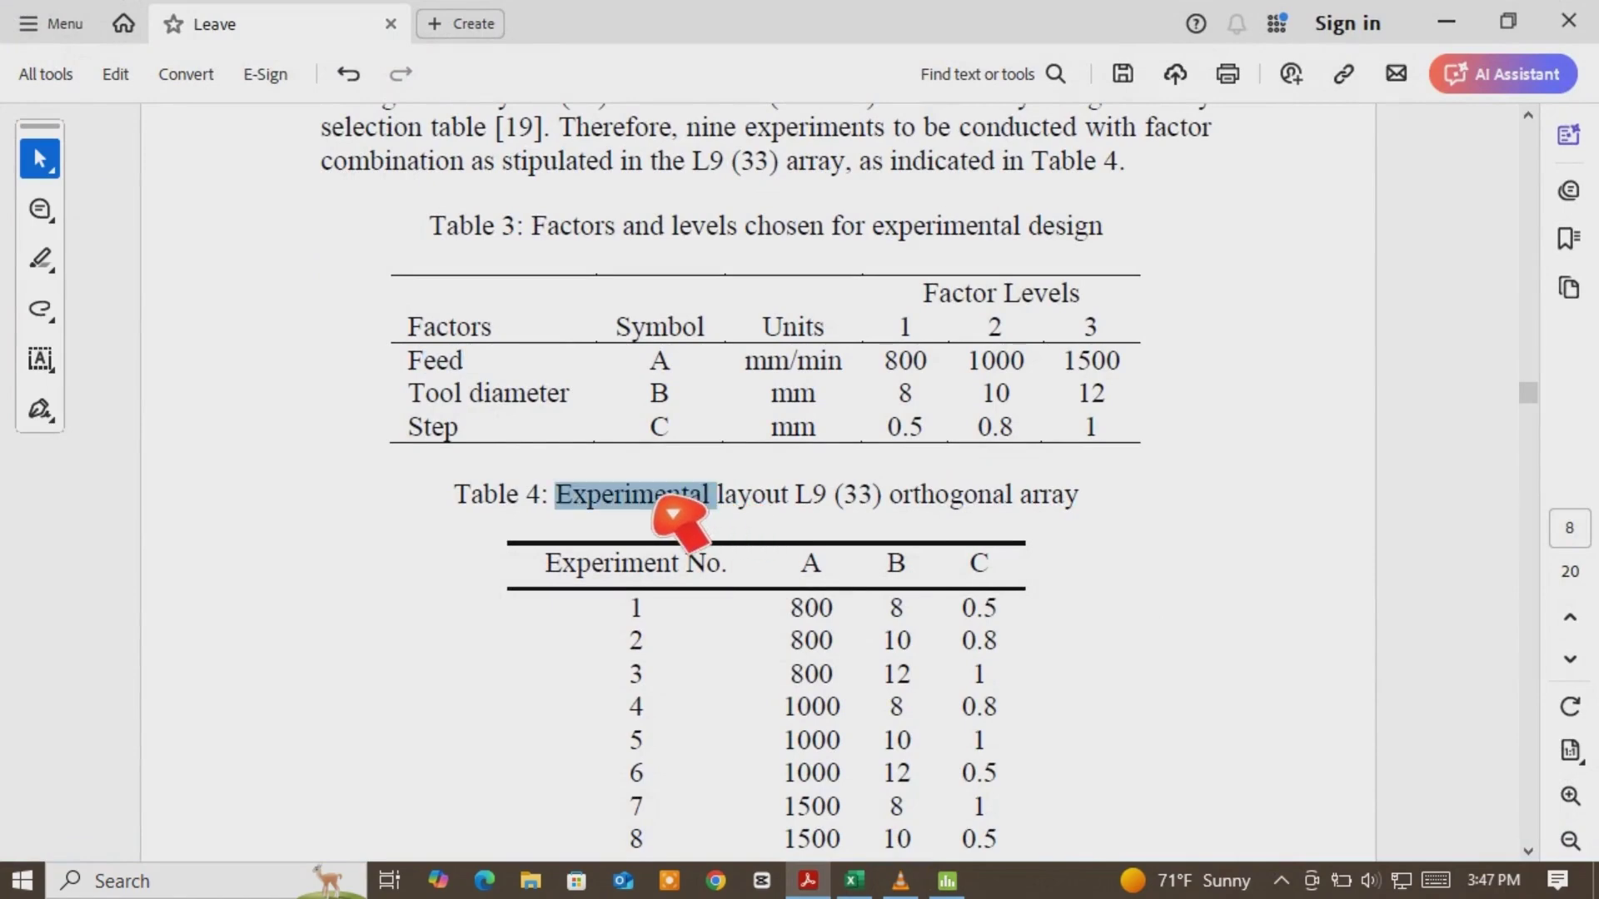
left_click(1066, 392)
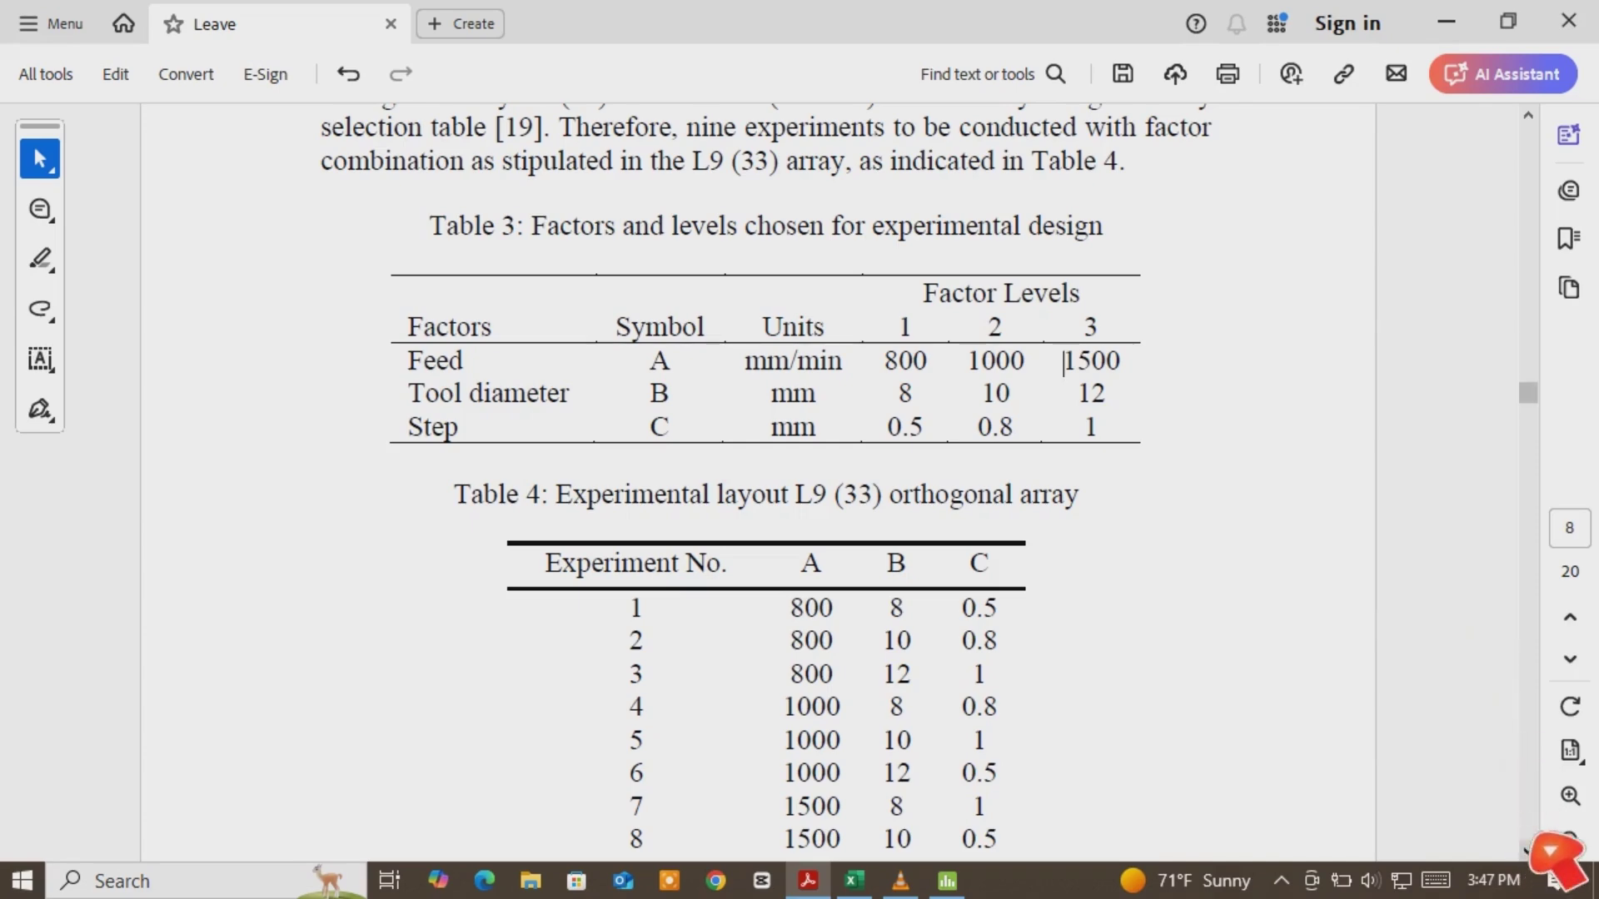
key("Page_Down")
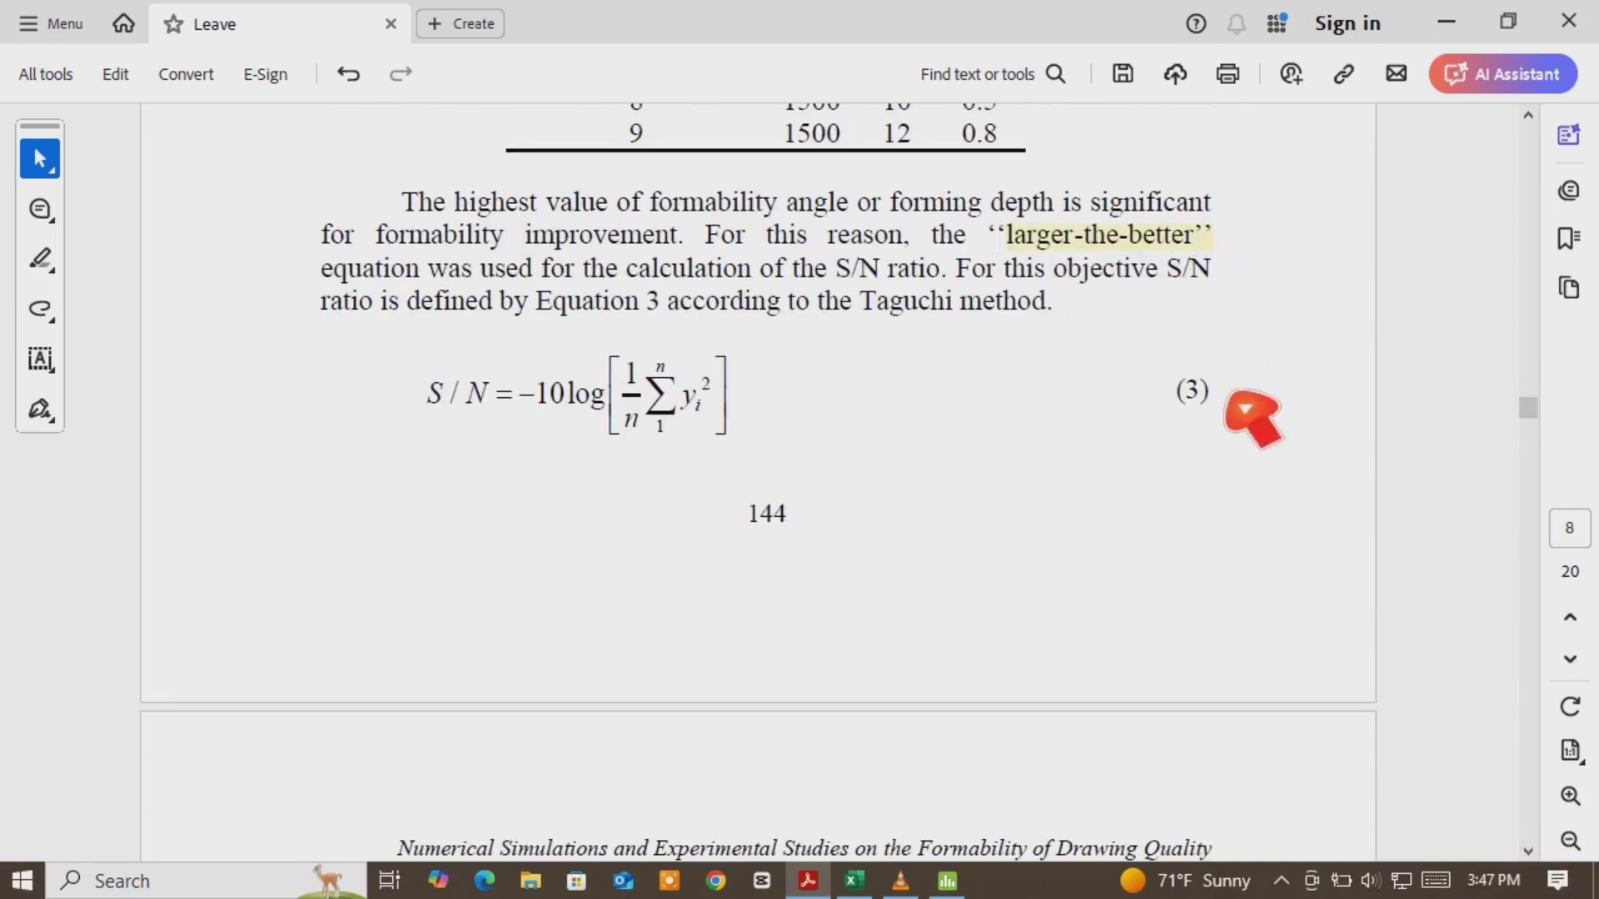
key("Page_Down")
key("Page_Down")
key("Page_Down")
key("Page_Down")
key("Page_Down")
key("Page_Down")
key("Page_Down")
key("Page_Down")
key("Page_Down")
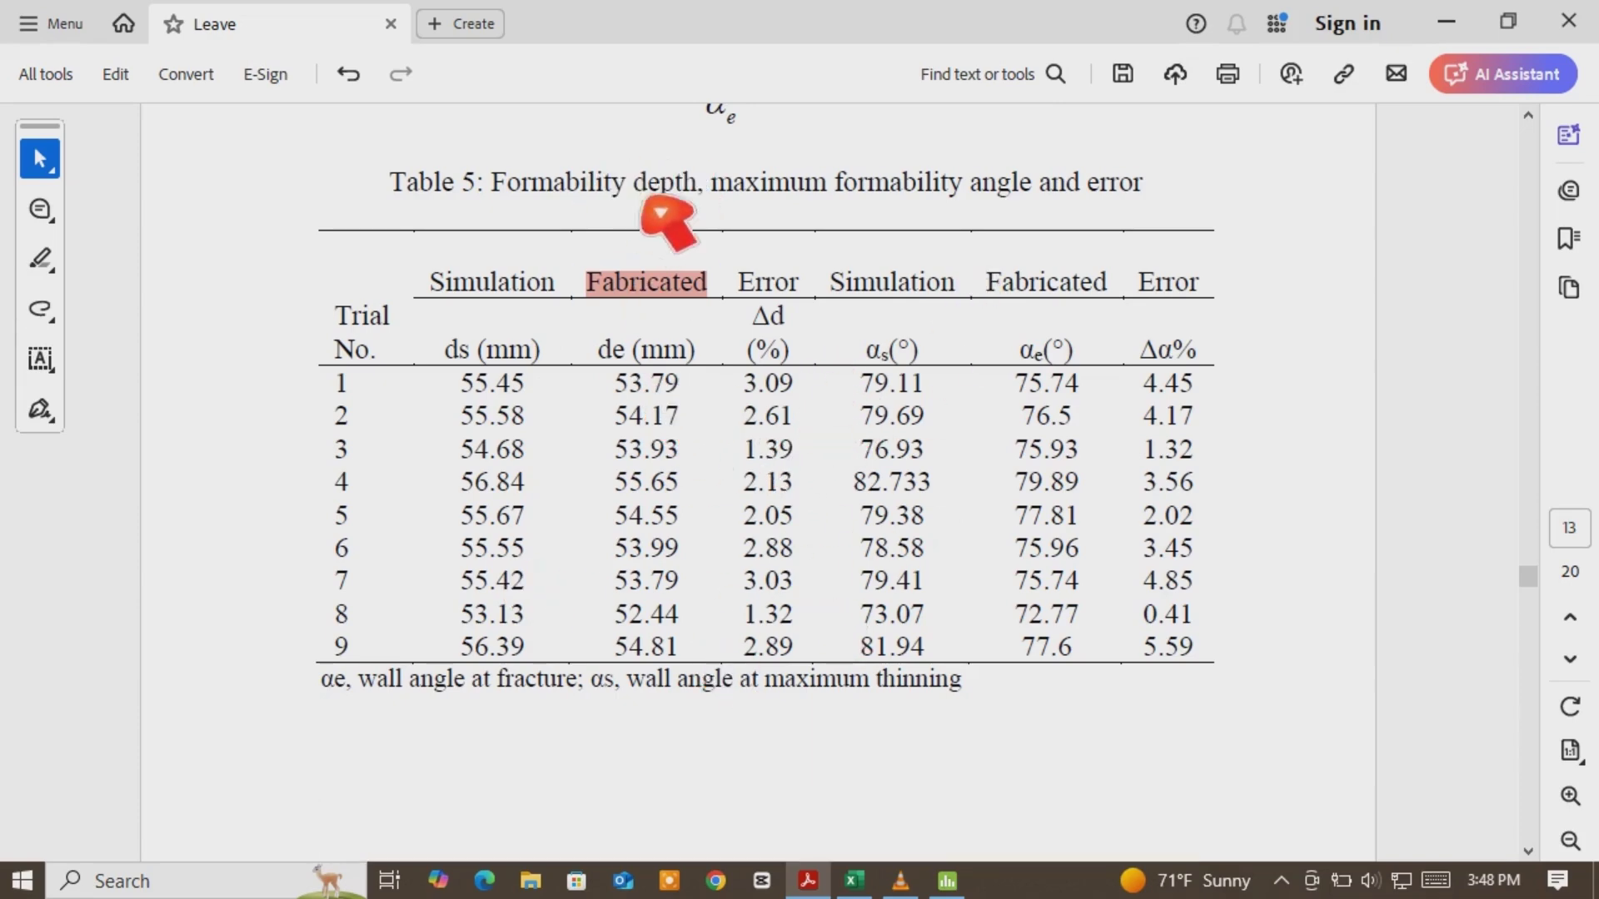
left_click_drag(721, 205, 491, 185)
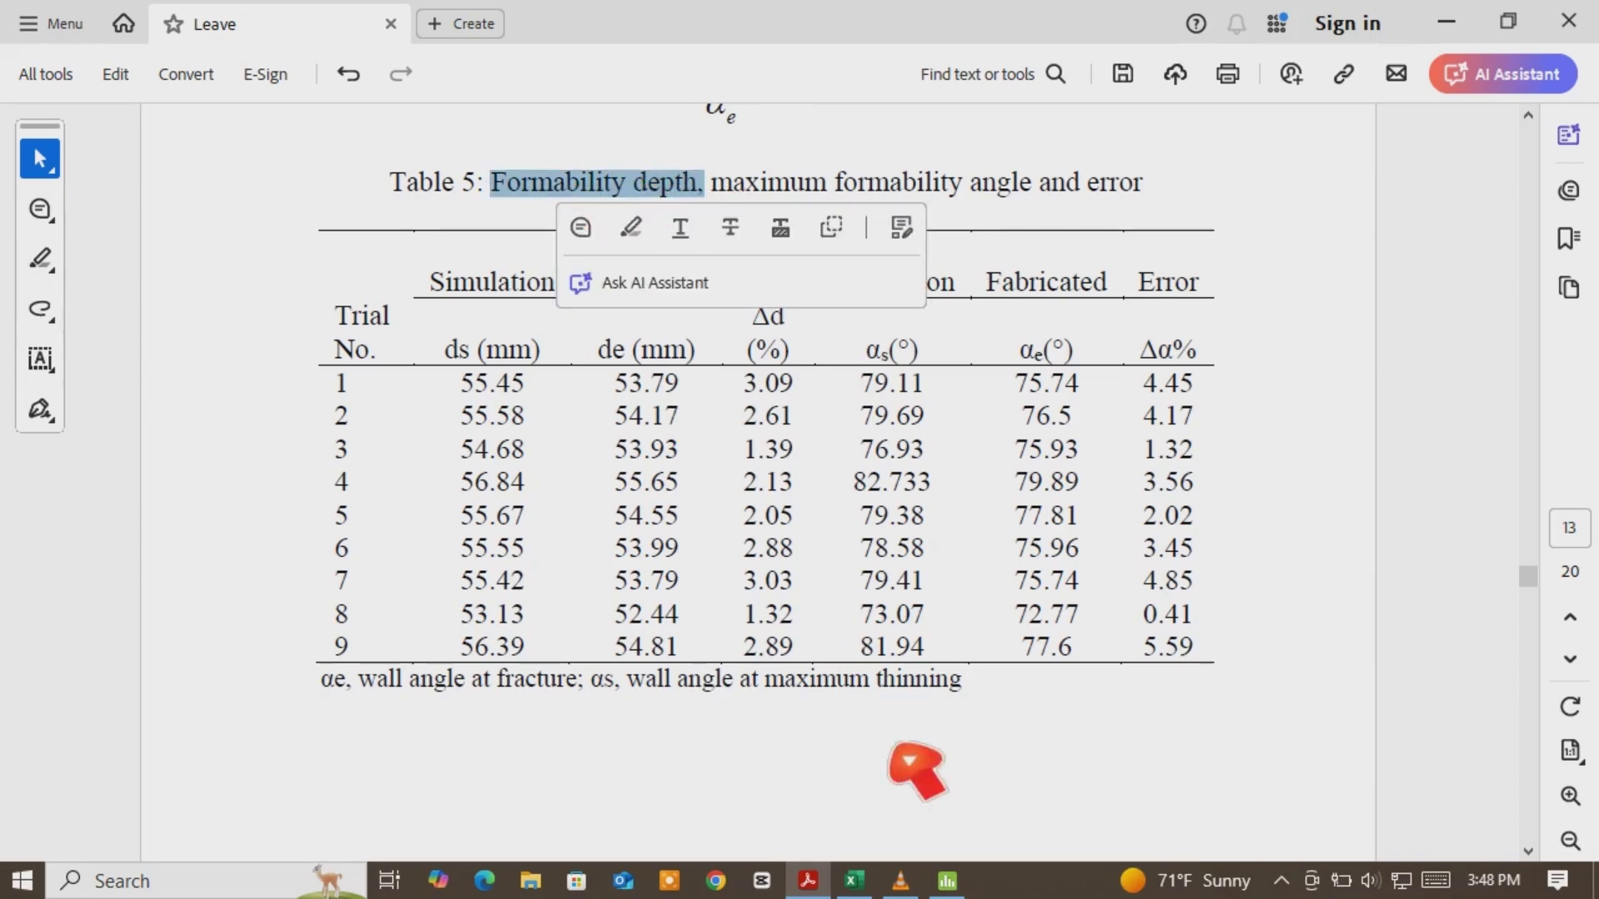
left_click(949, 881)
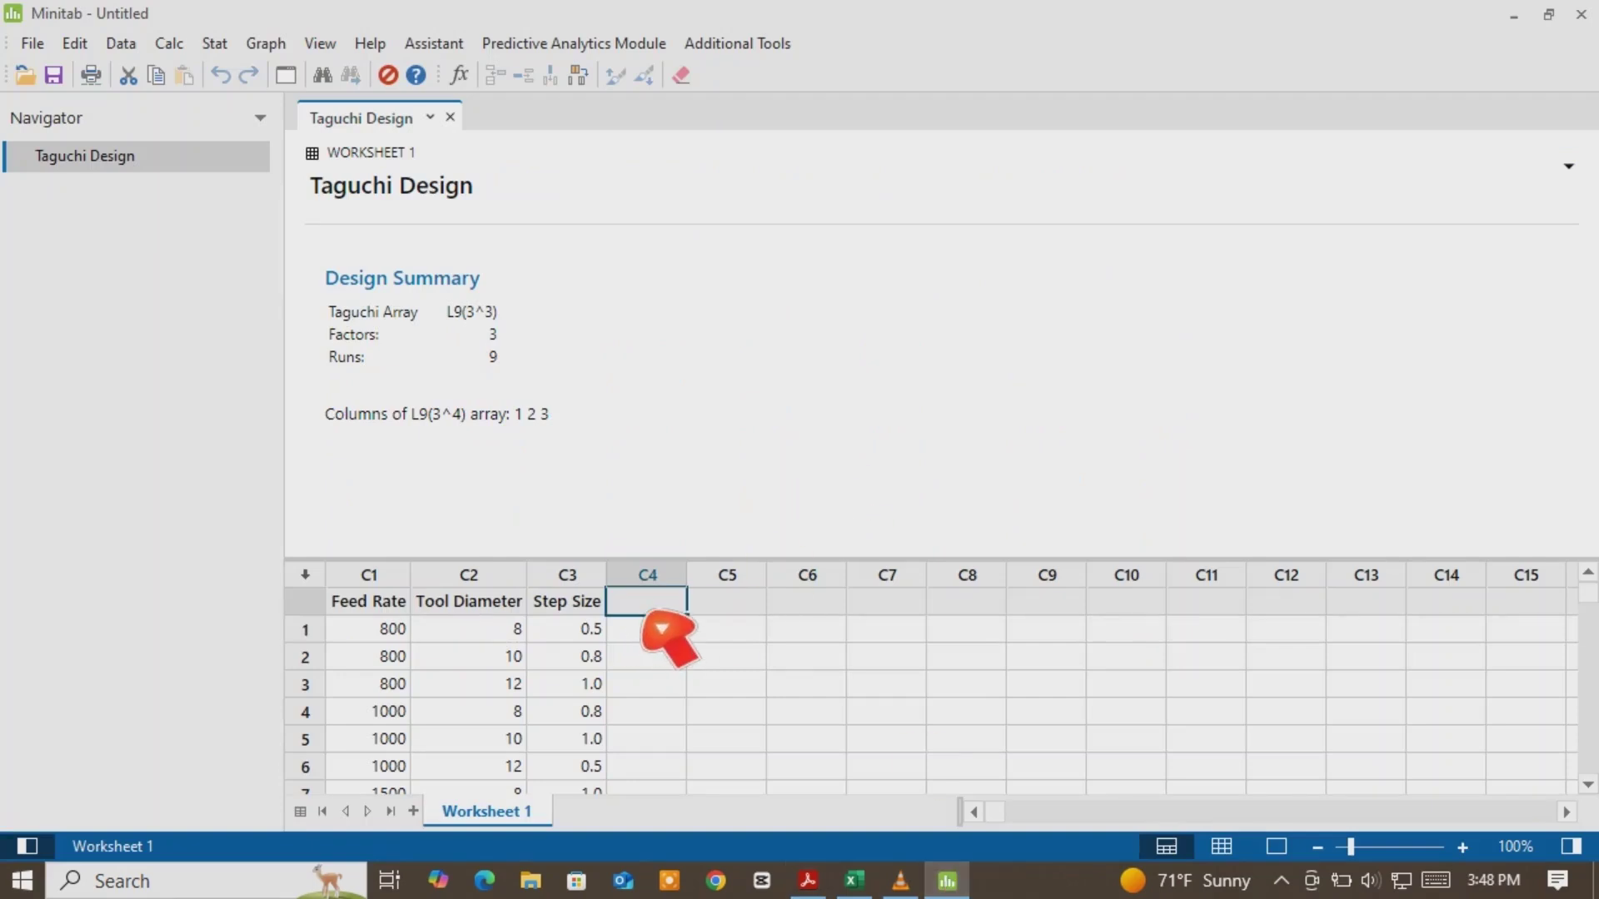
Title column C4 Formability and bring the paper's Table 5 back up
type("For")
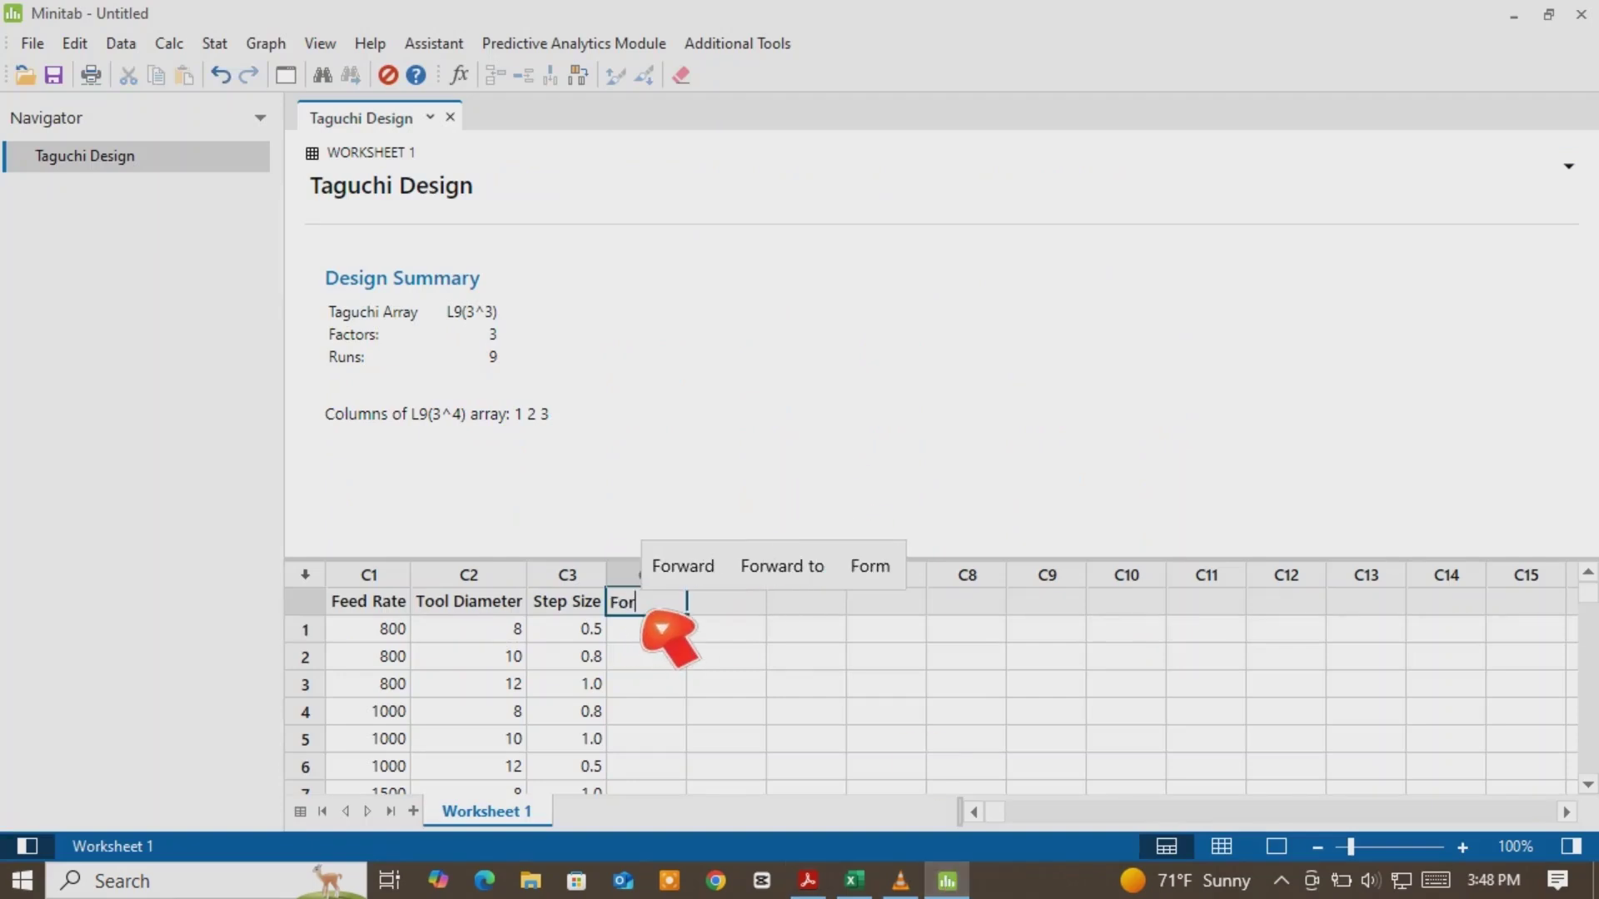
type("mab")
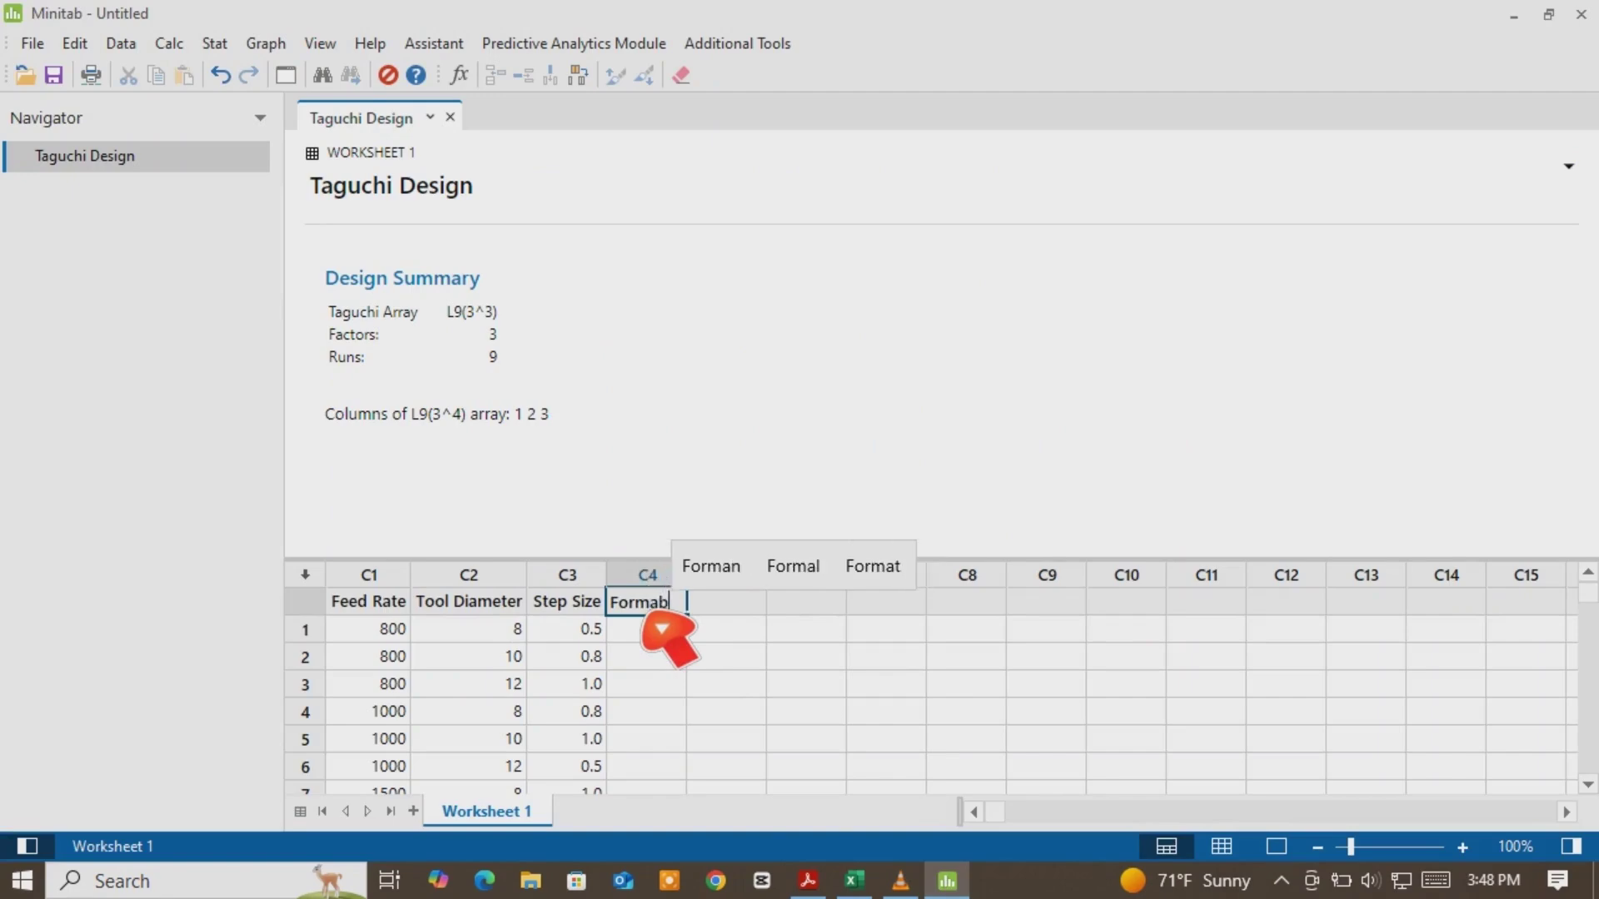
type("ility")
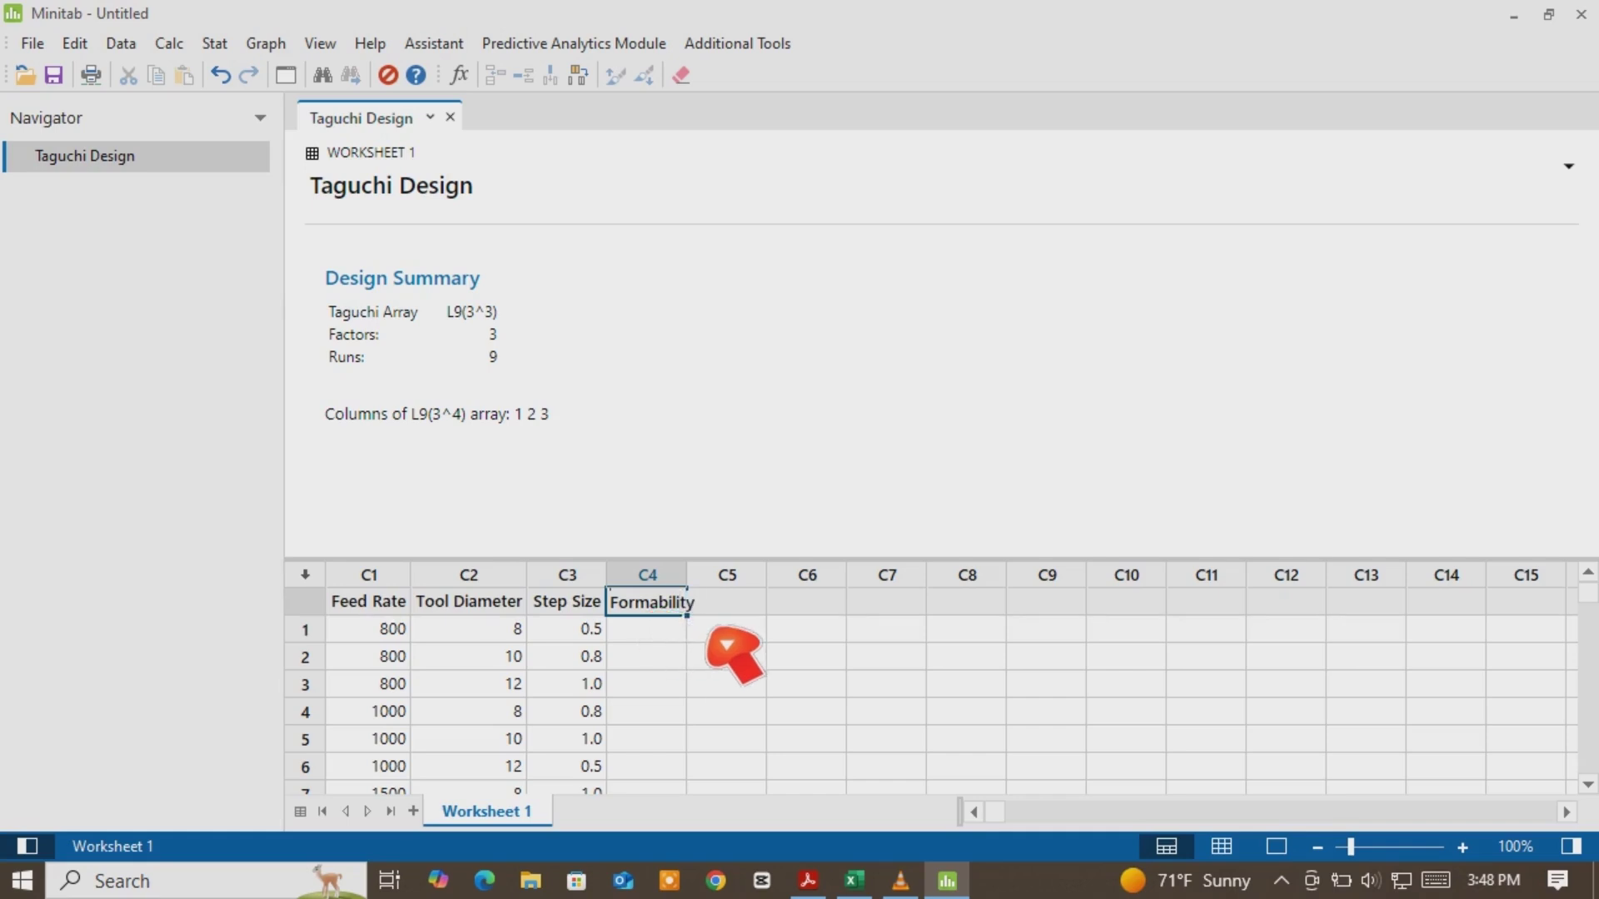
left_click(708, 635)
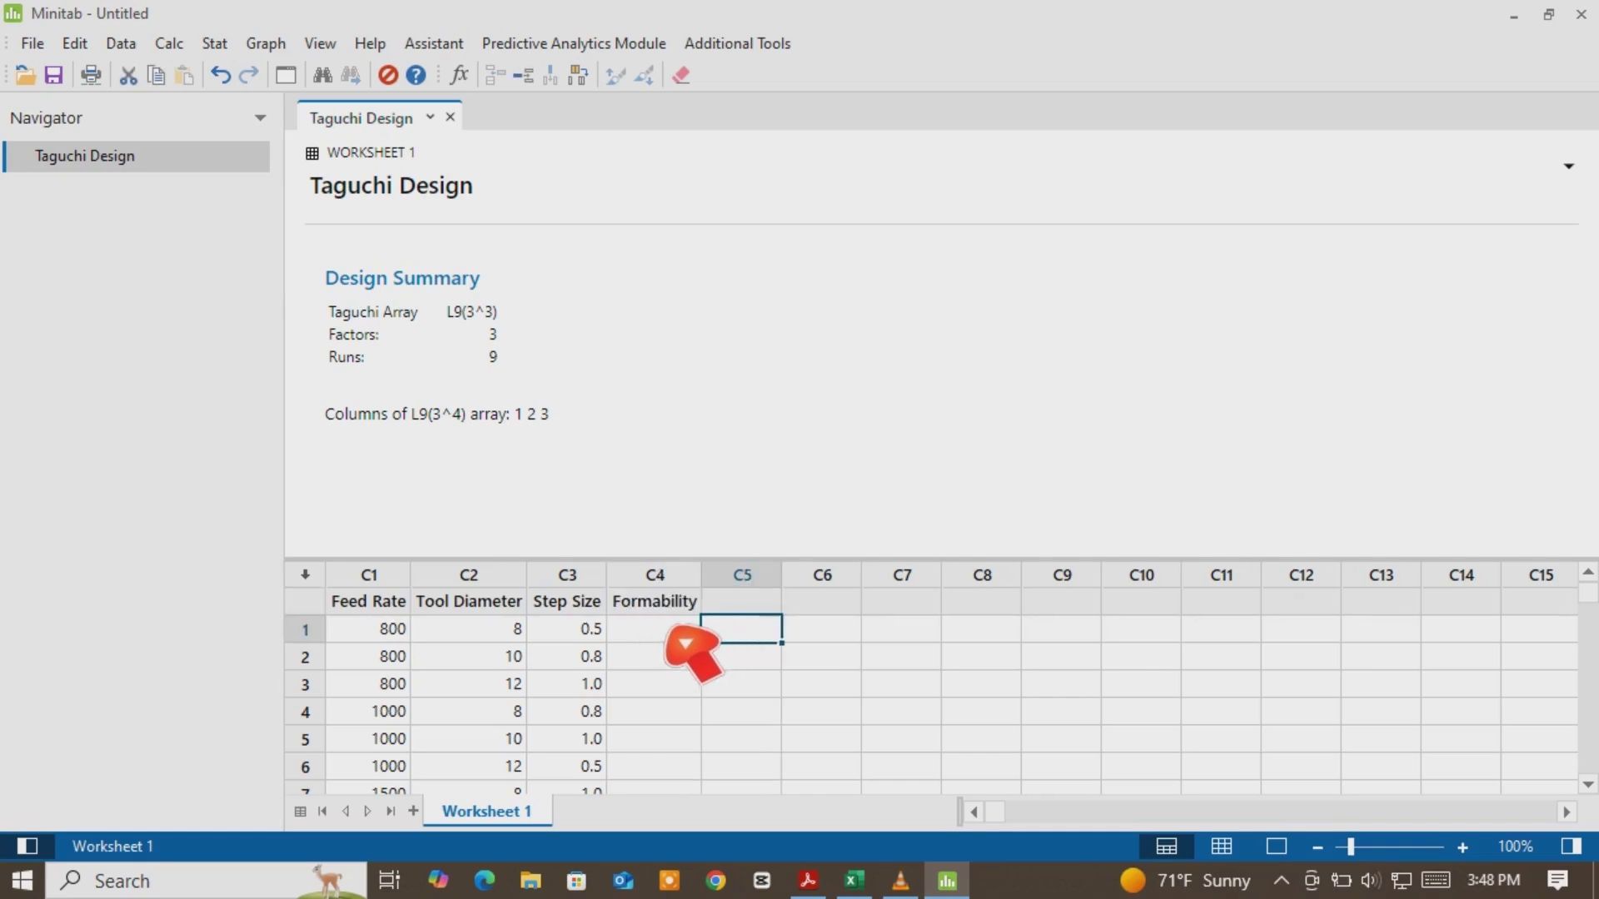
left_click(689, 639)
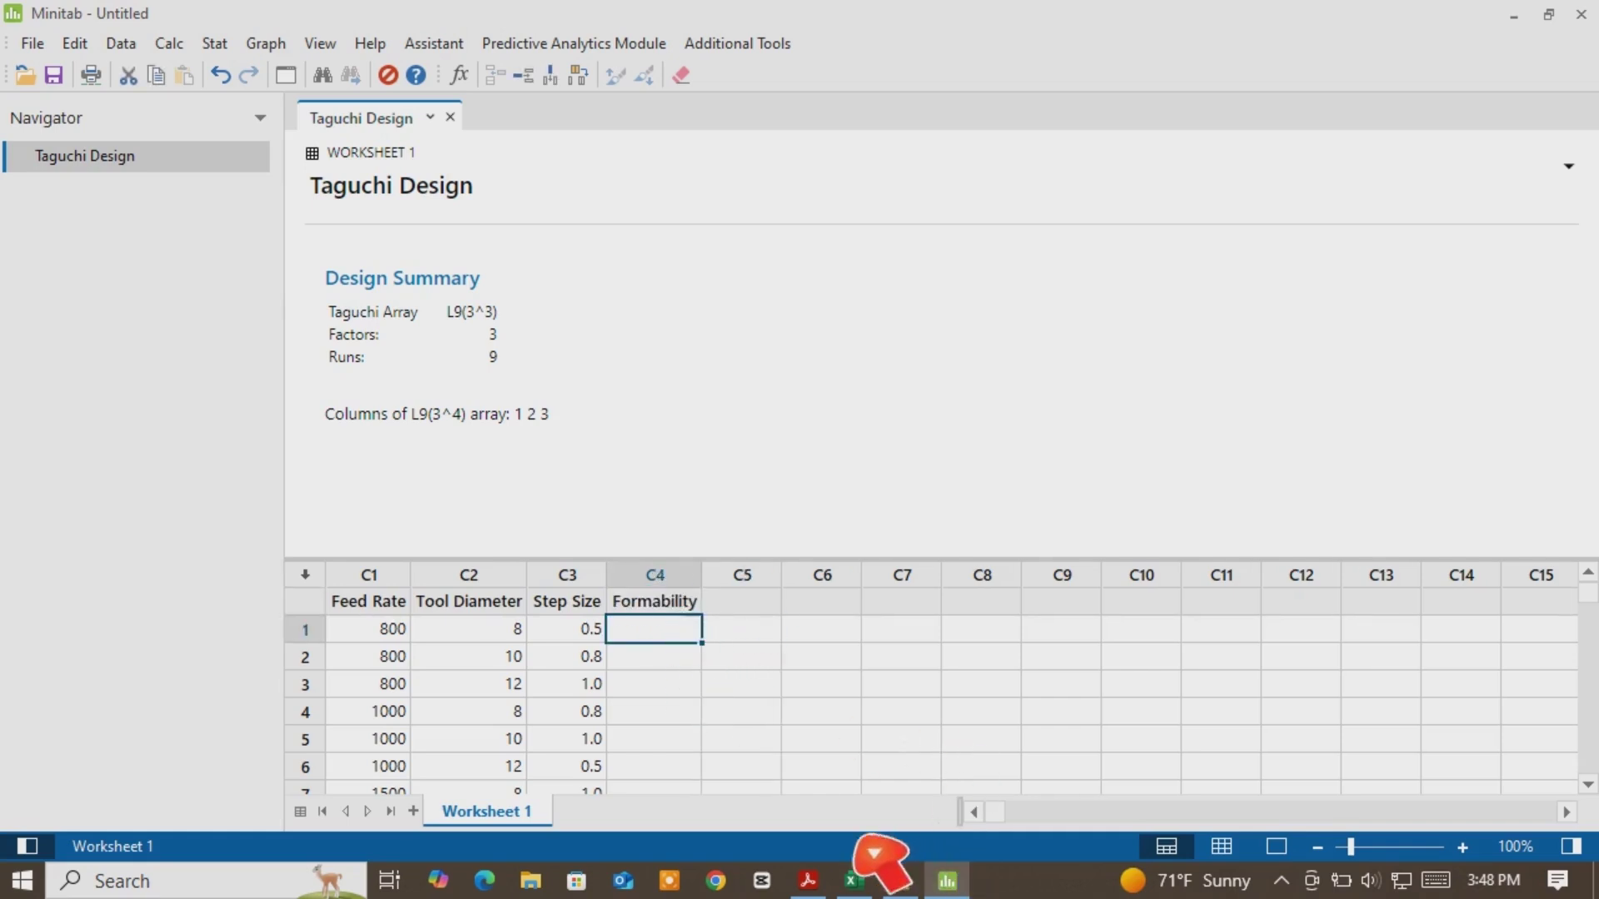
left_click(808, 881)
left_click(808, 881)
left_click(808, 881)
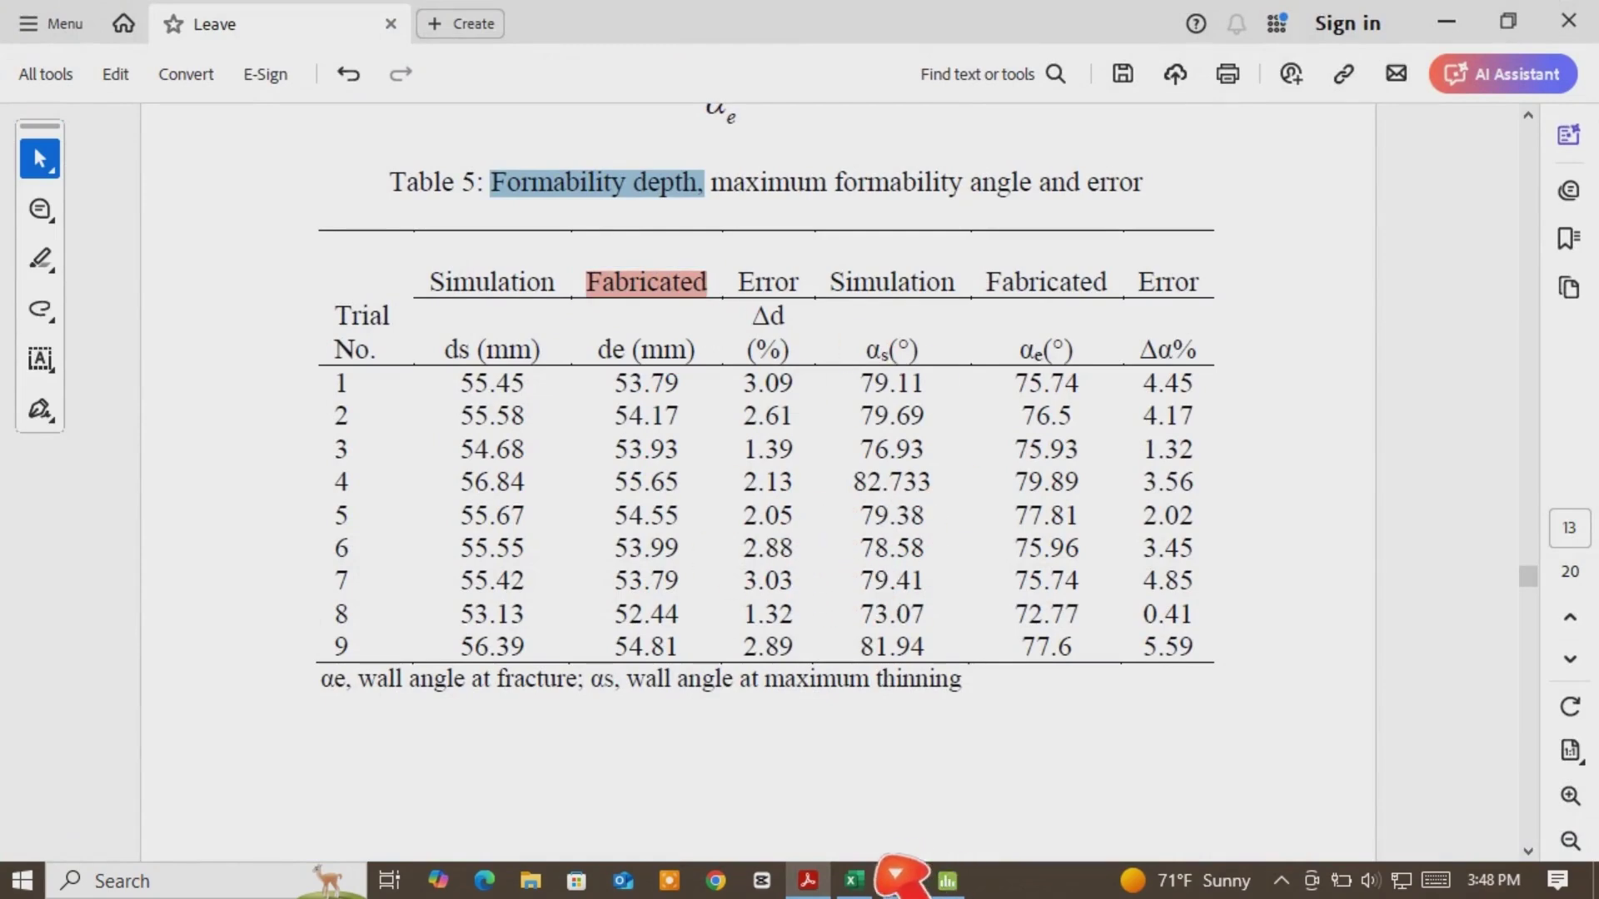
Copy the nine Fabricated depth values in C9:C17 from the Excel table
left_click(858, 883)
scroll(648, 290, "up", 1)
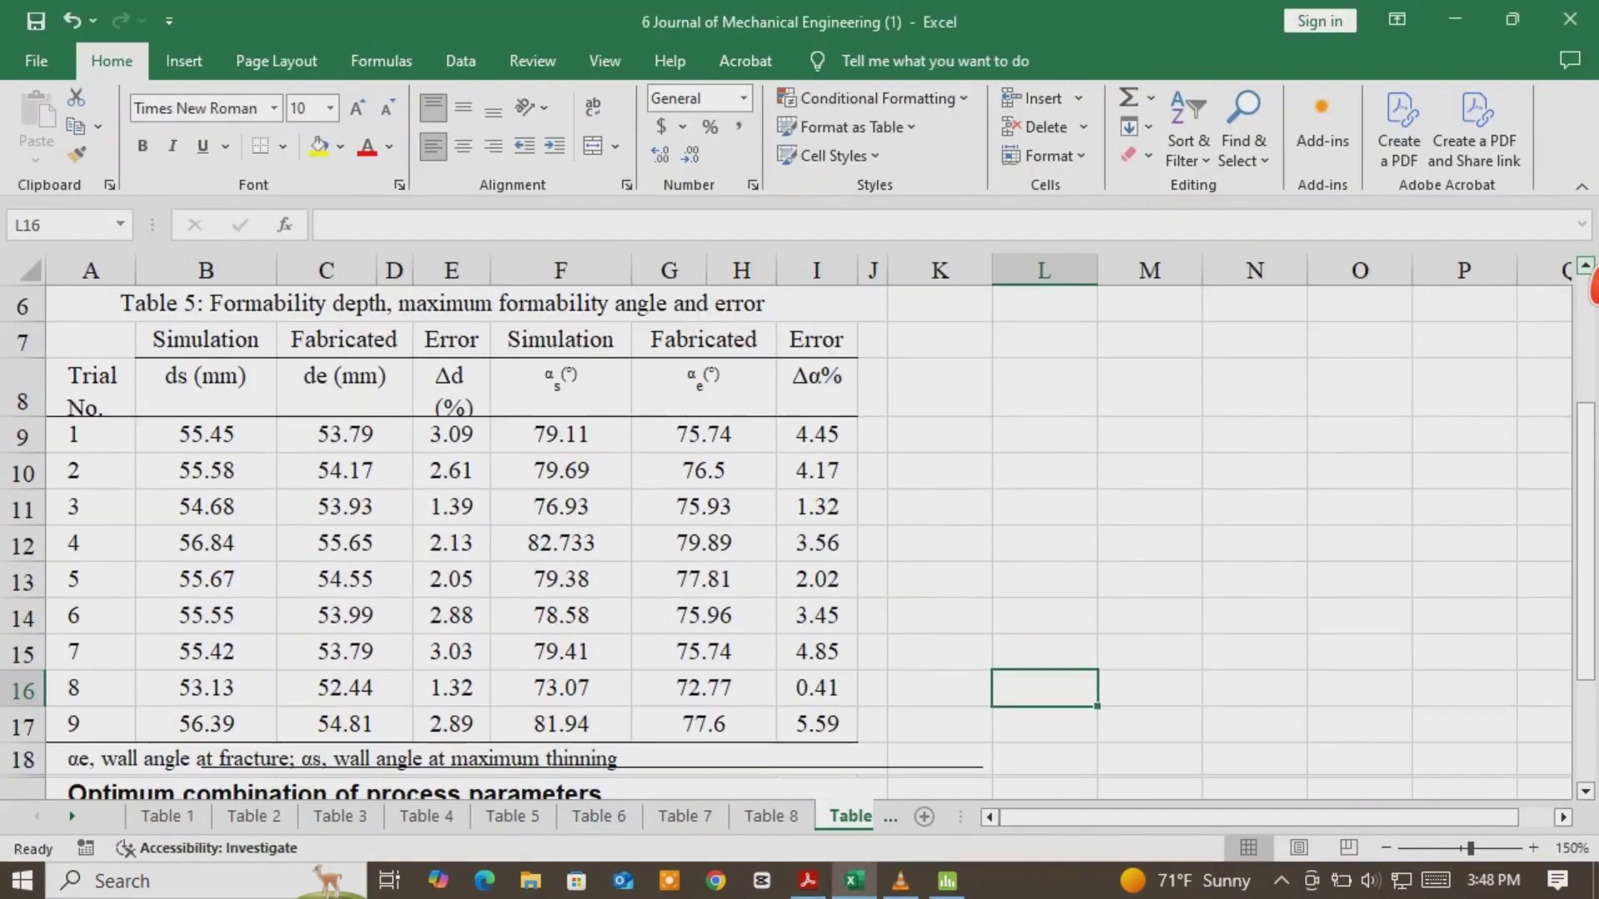
left_click_drag(363, 450, 362, 735)
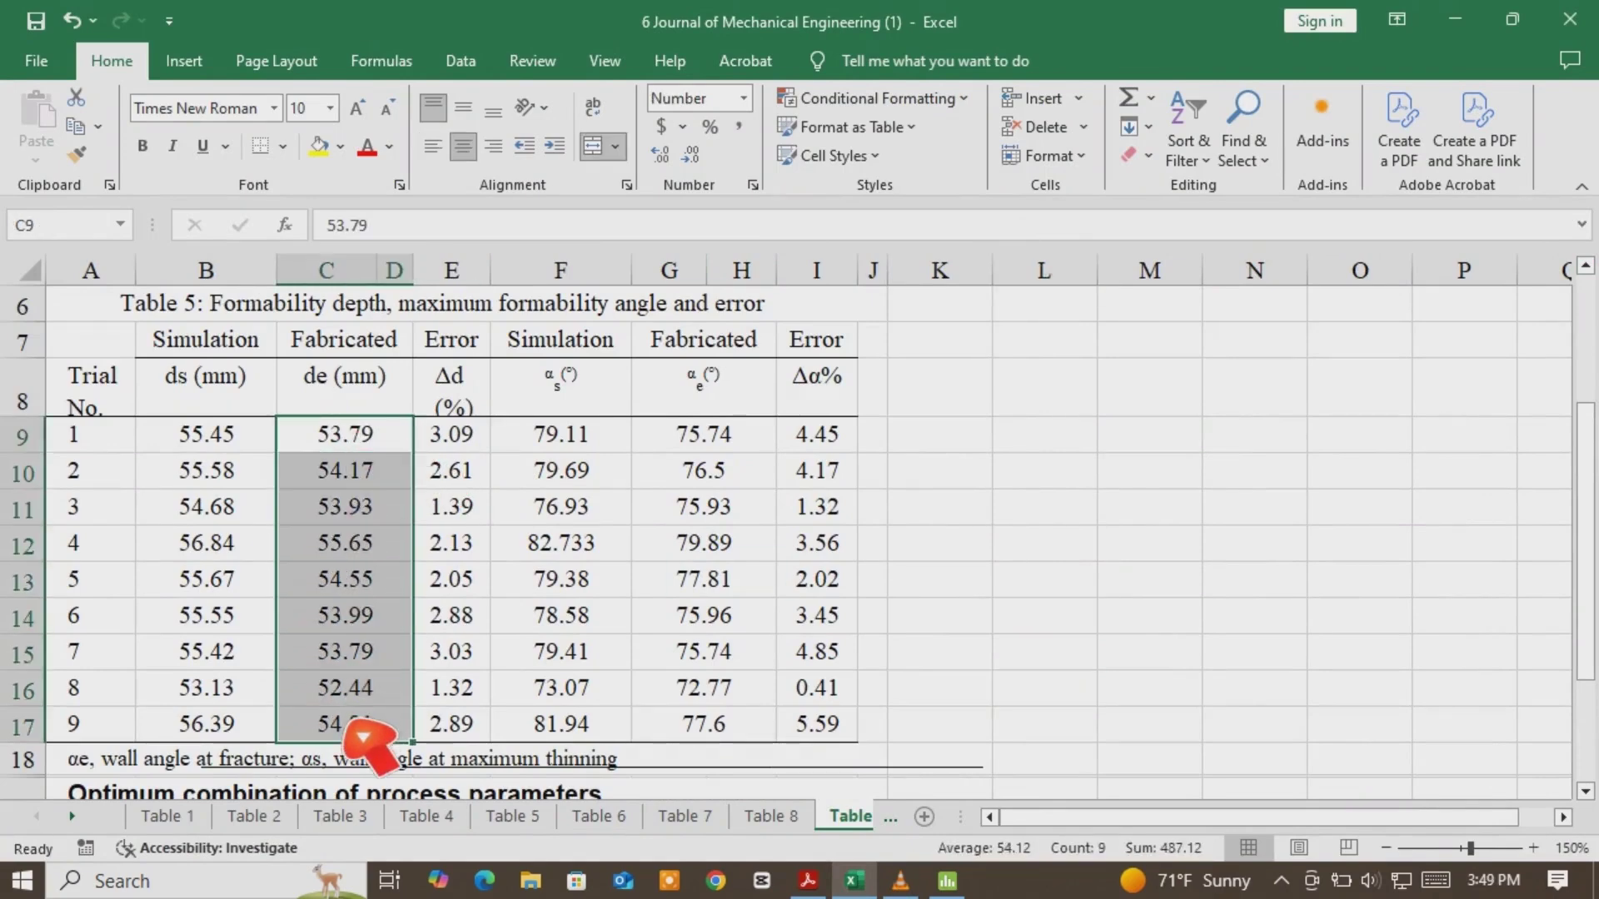
right_click(363, 736)
left_click(435, 176)
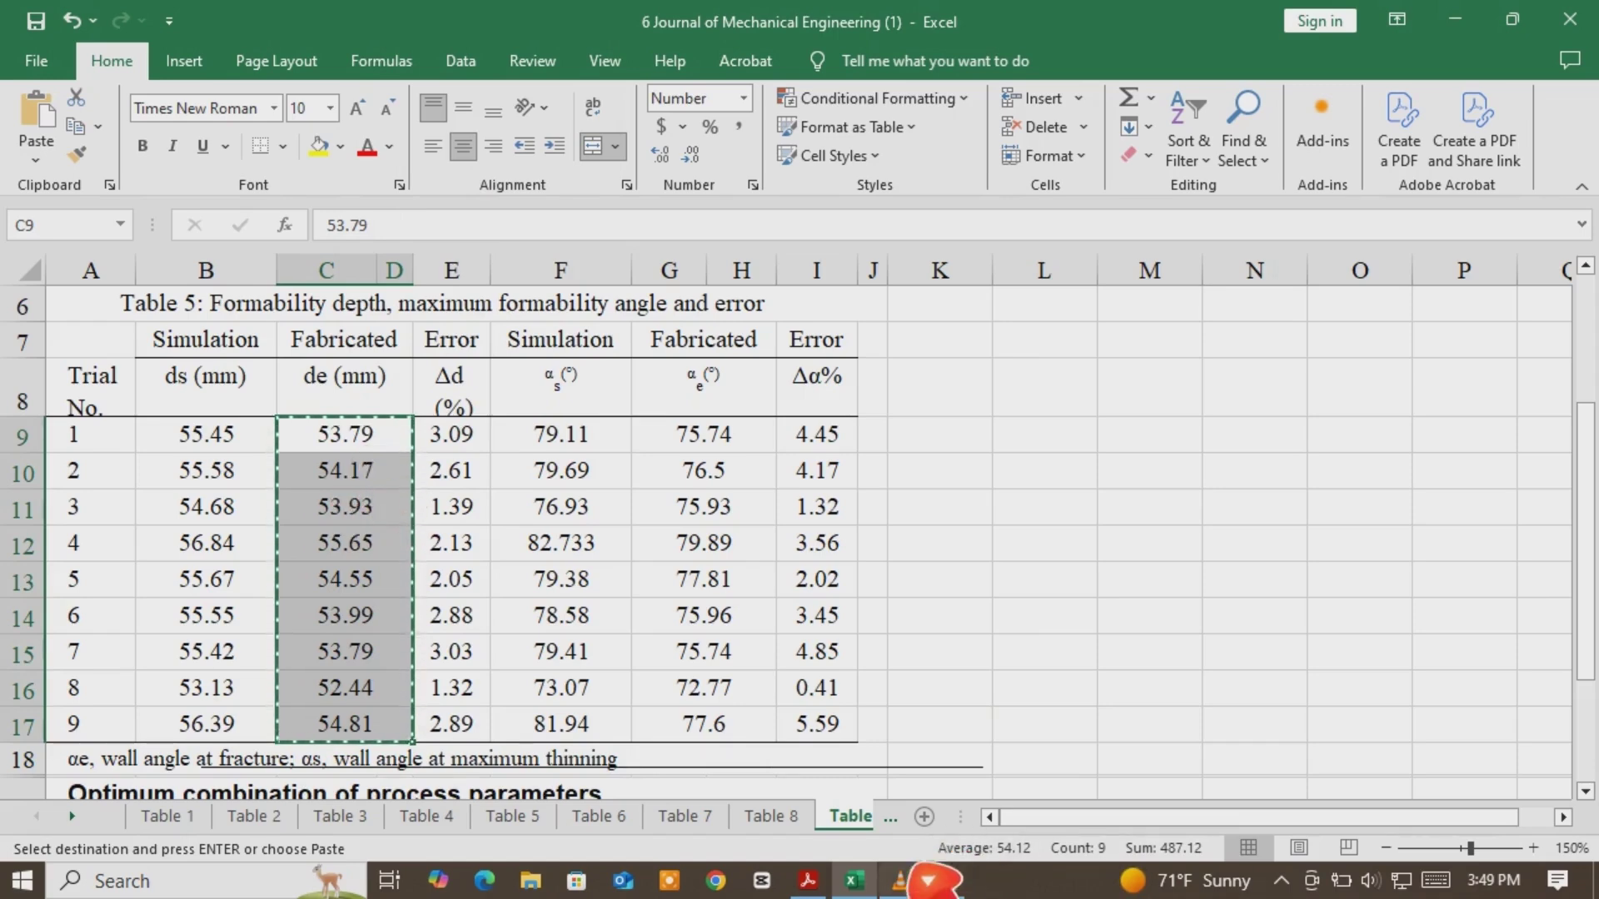
left_click(812, 881)
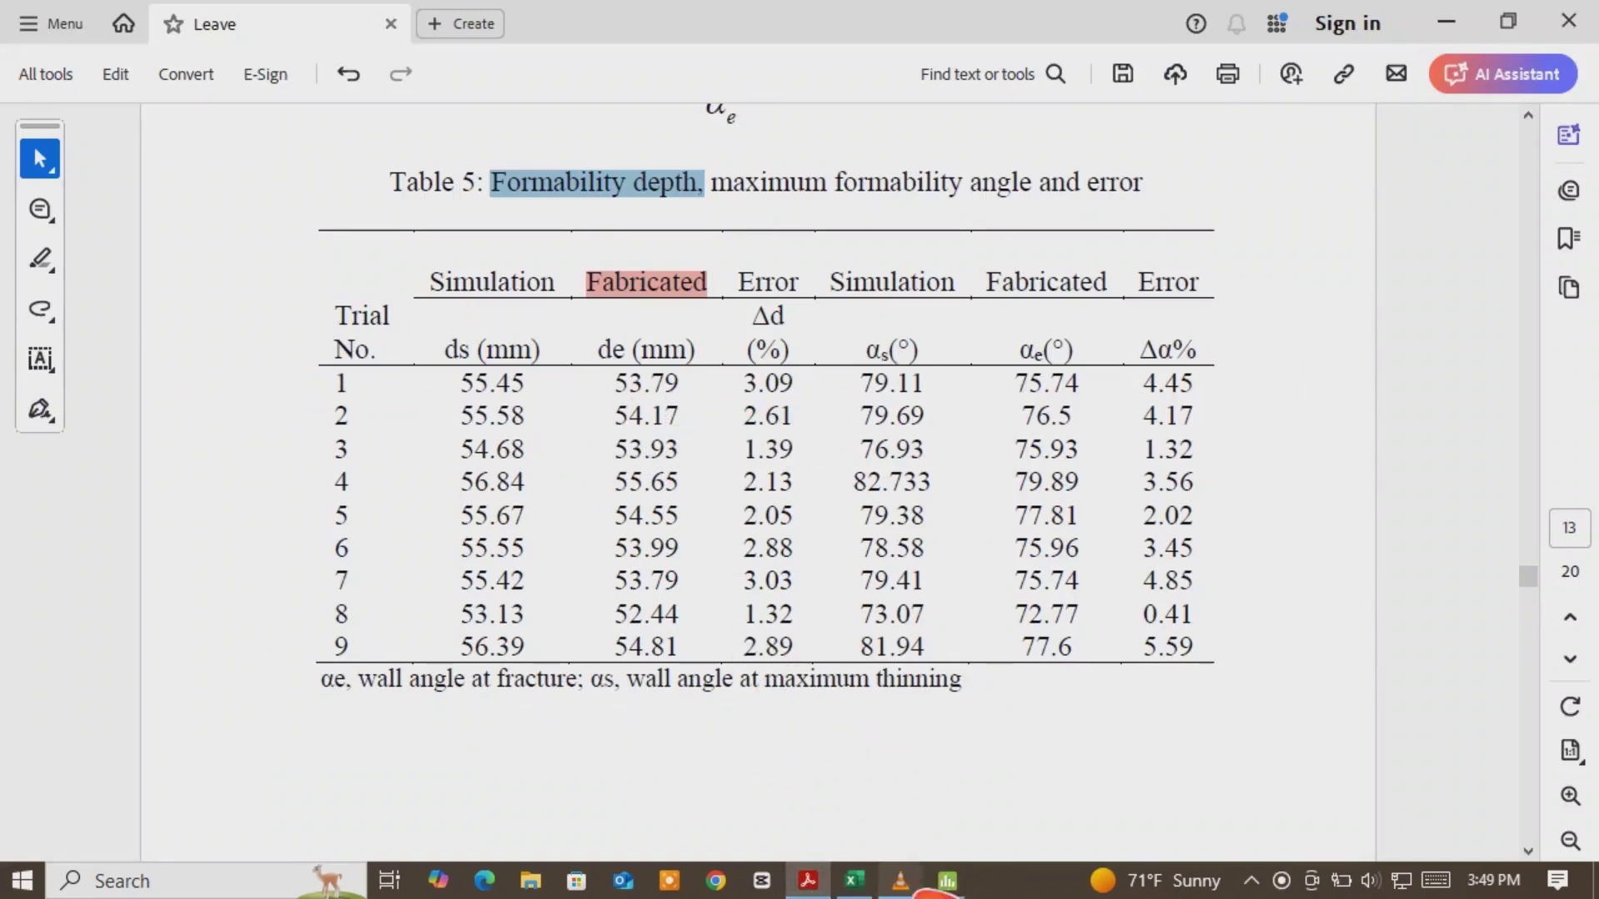
Paste the nine depth values into the Formability column, ending at 54.81
left_click(948, 881)
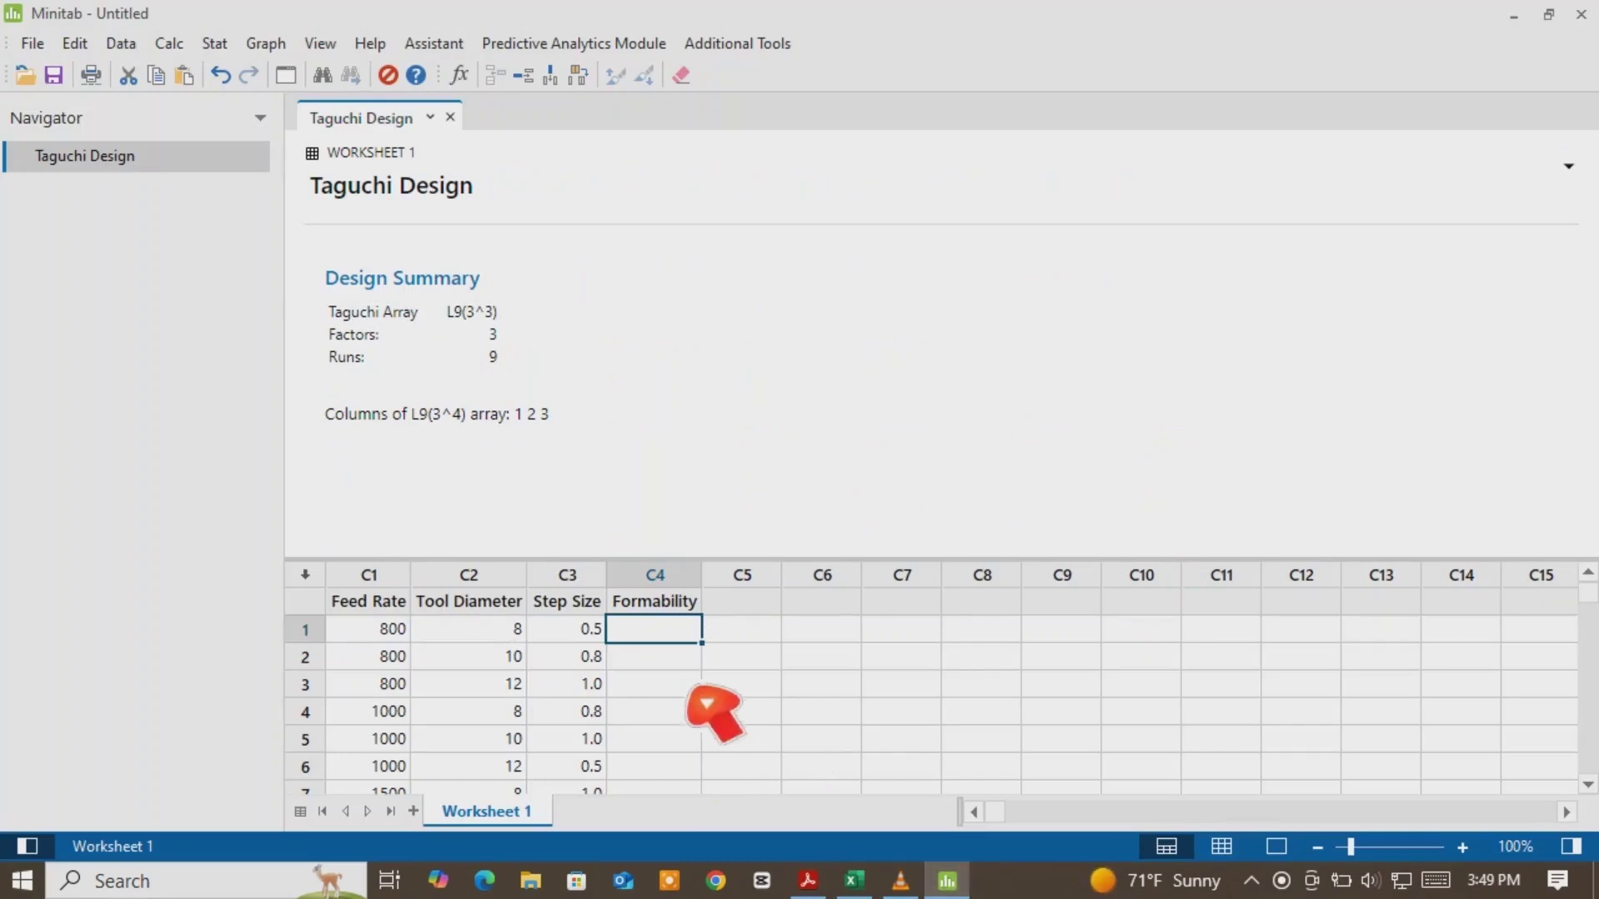
right_click(664, 643)
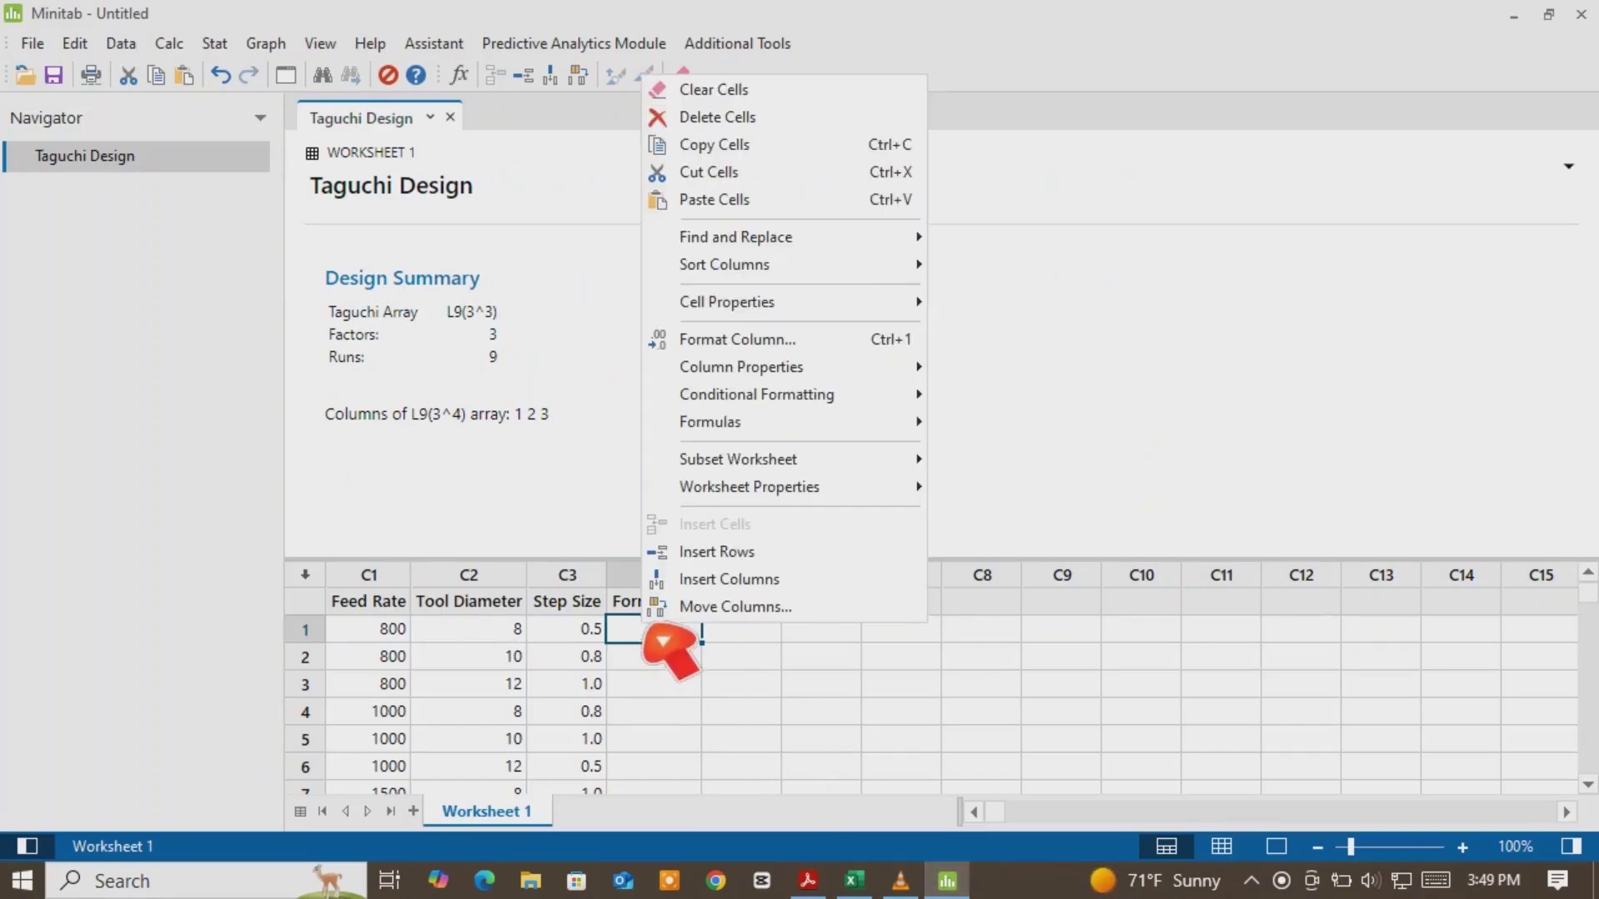
left_click(732, 199)
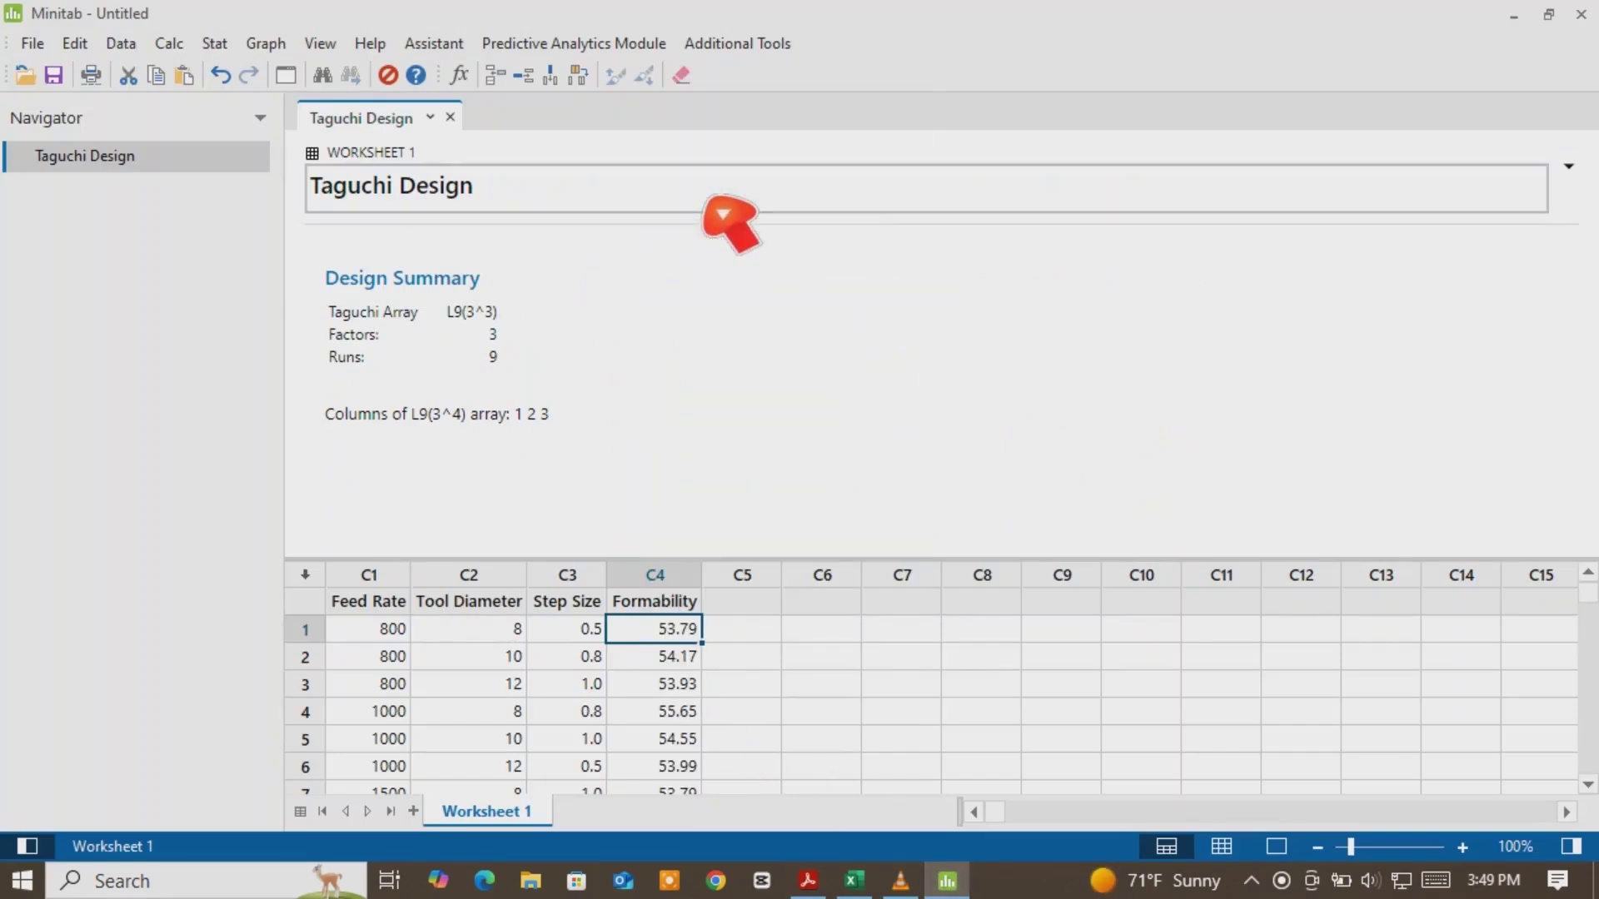
scroll(941, 679, "down", 2)
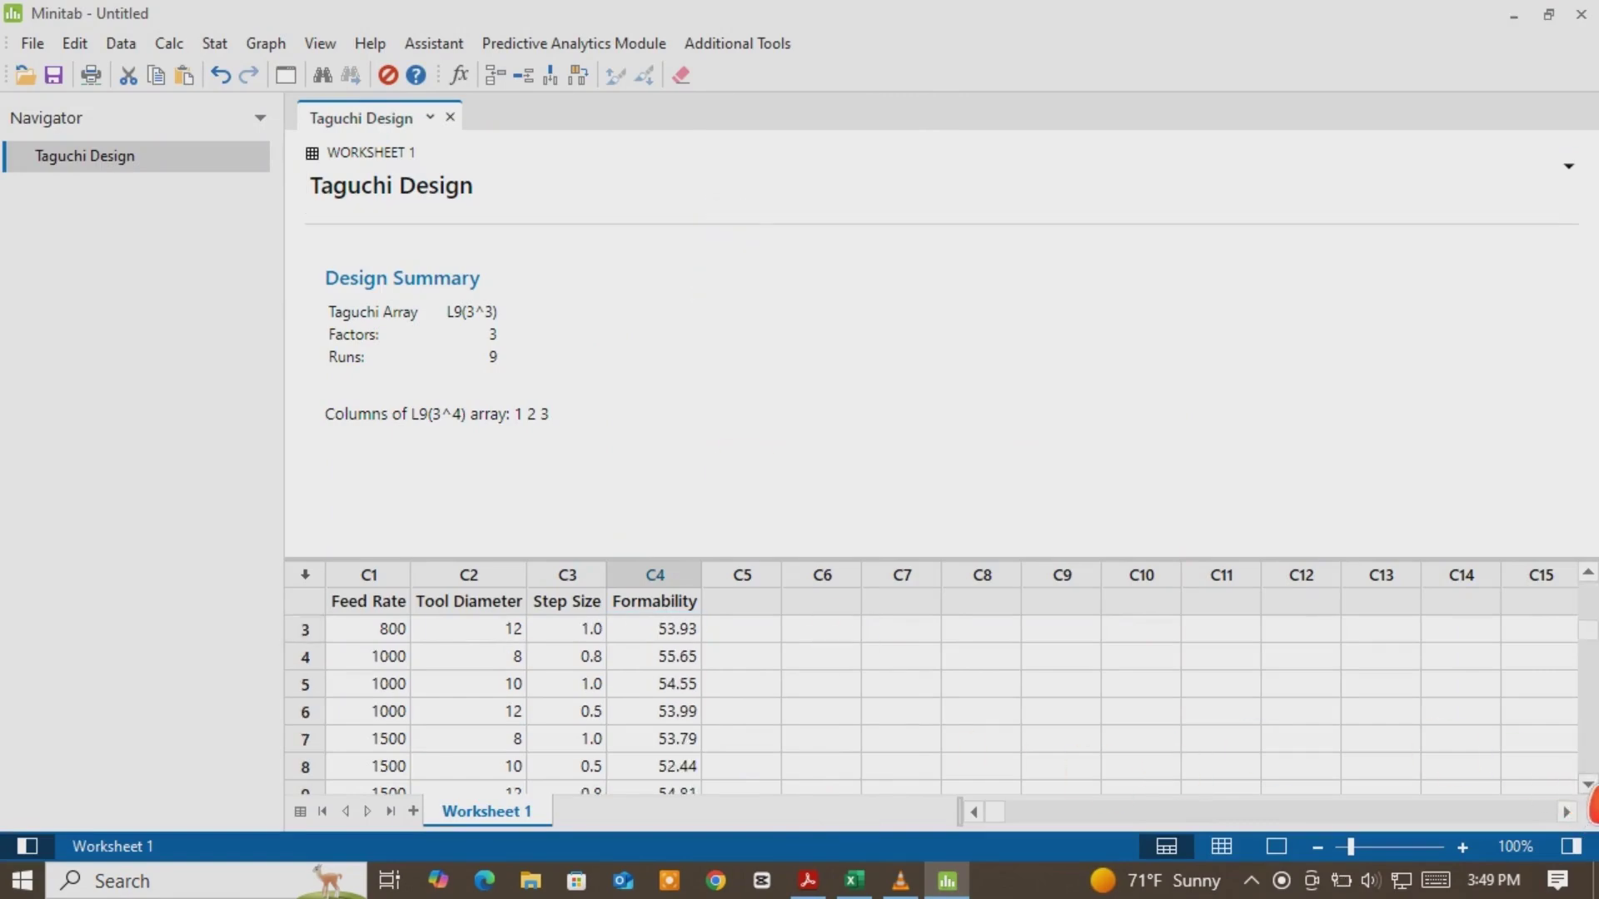
left_click(678, 739)
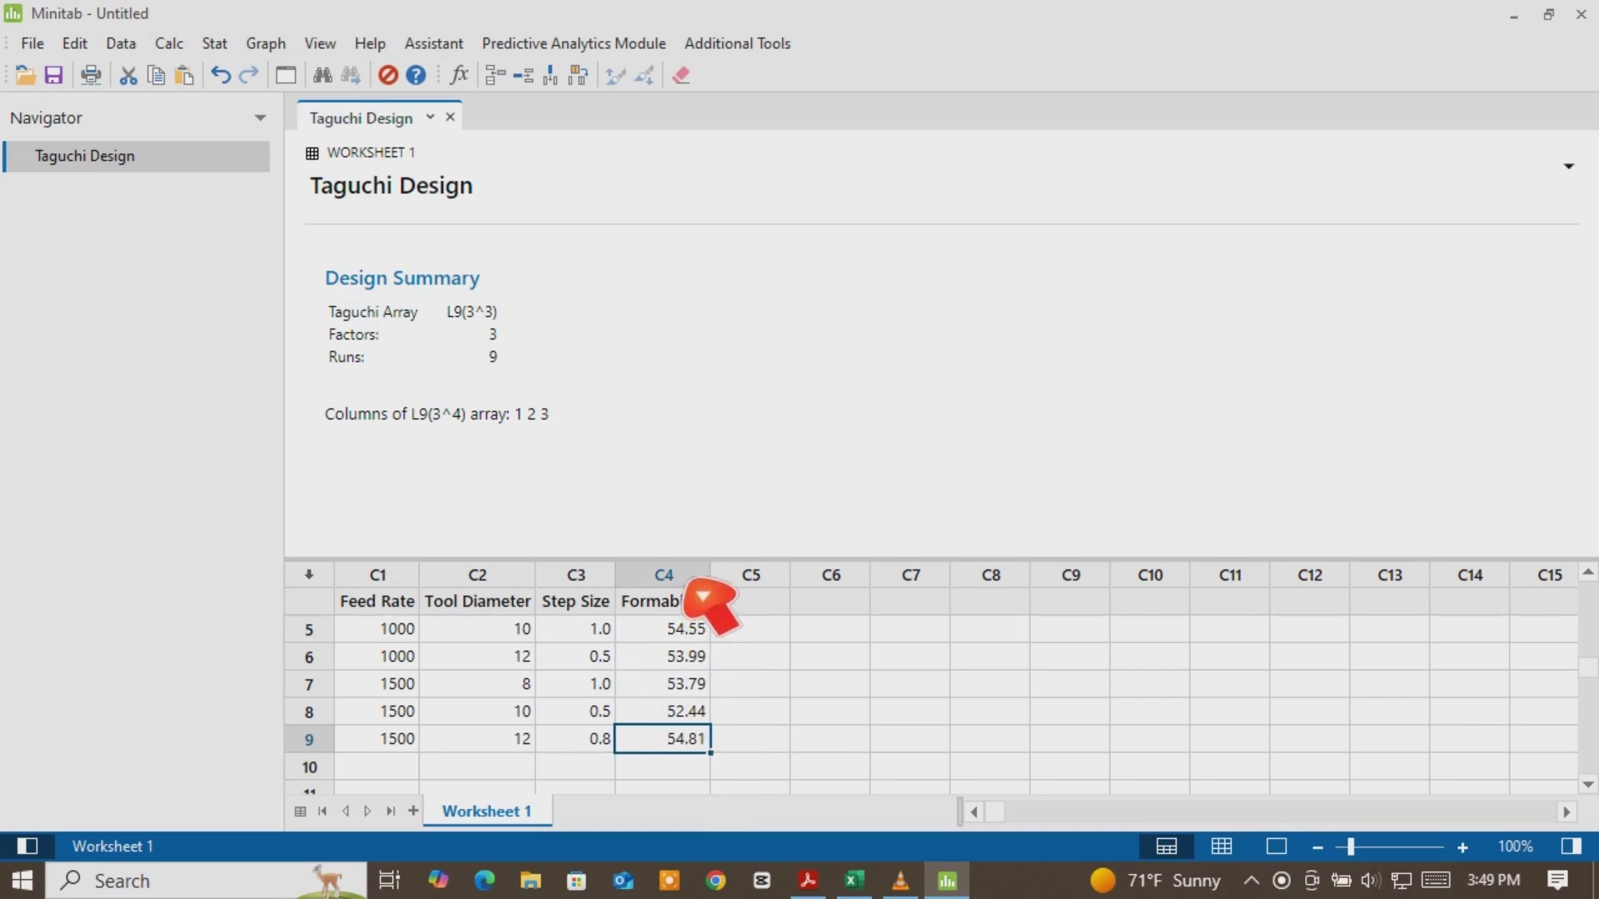
Select columns C1:C4 across all nine runs
left_click(688, 573)
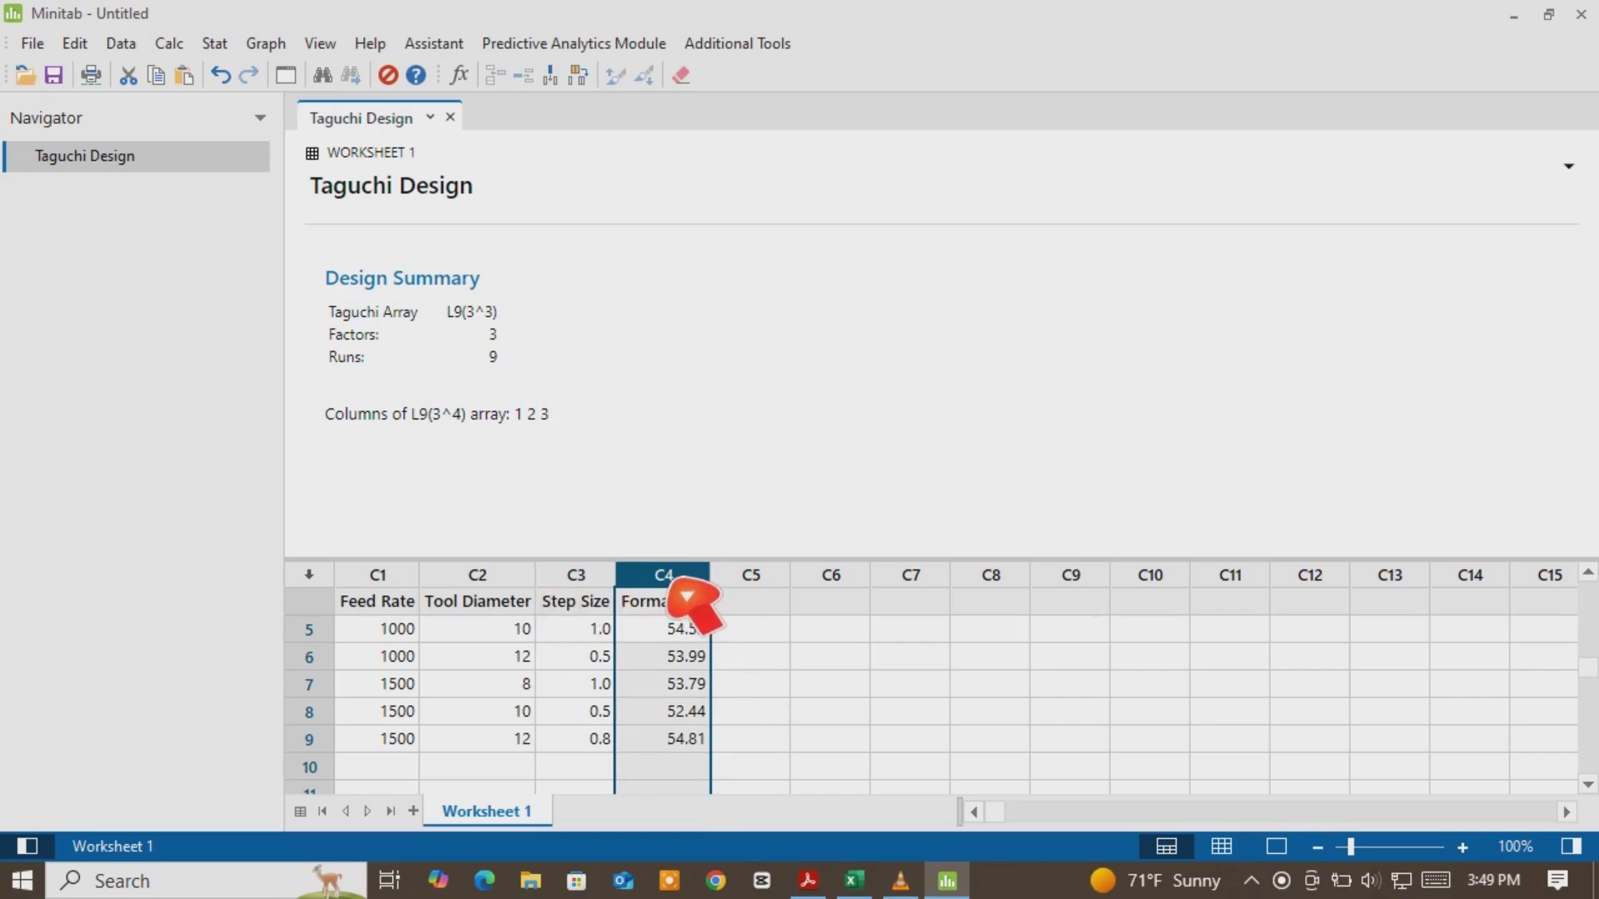
left_click(697, 743)
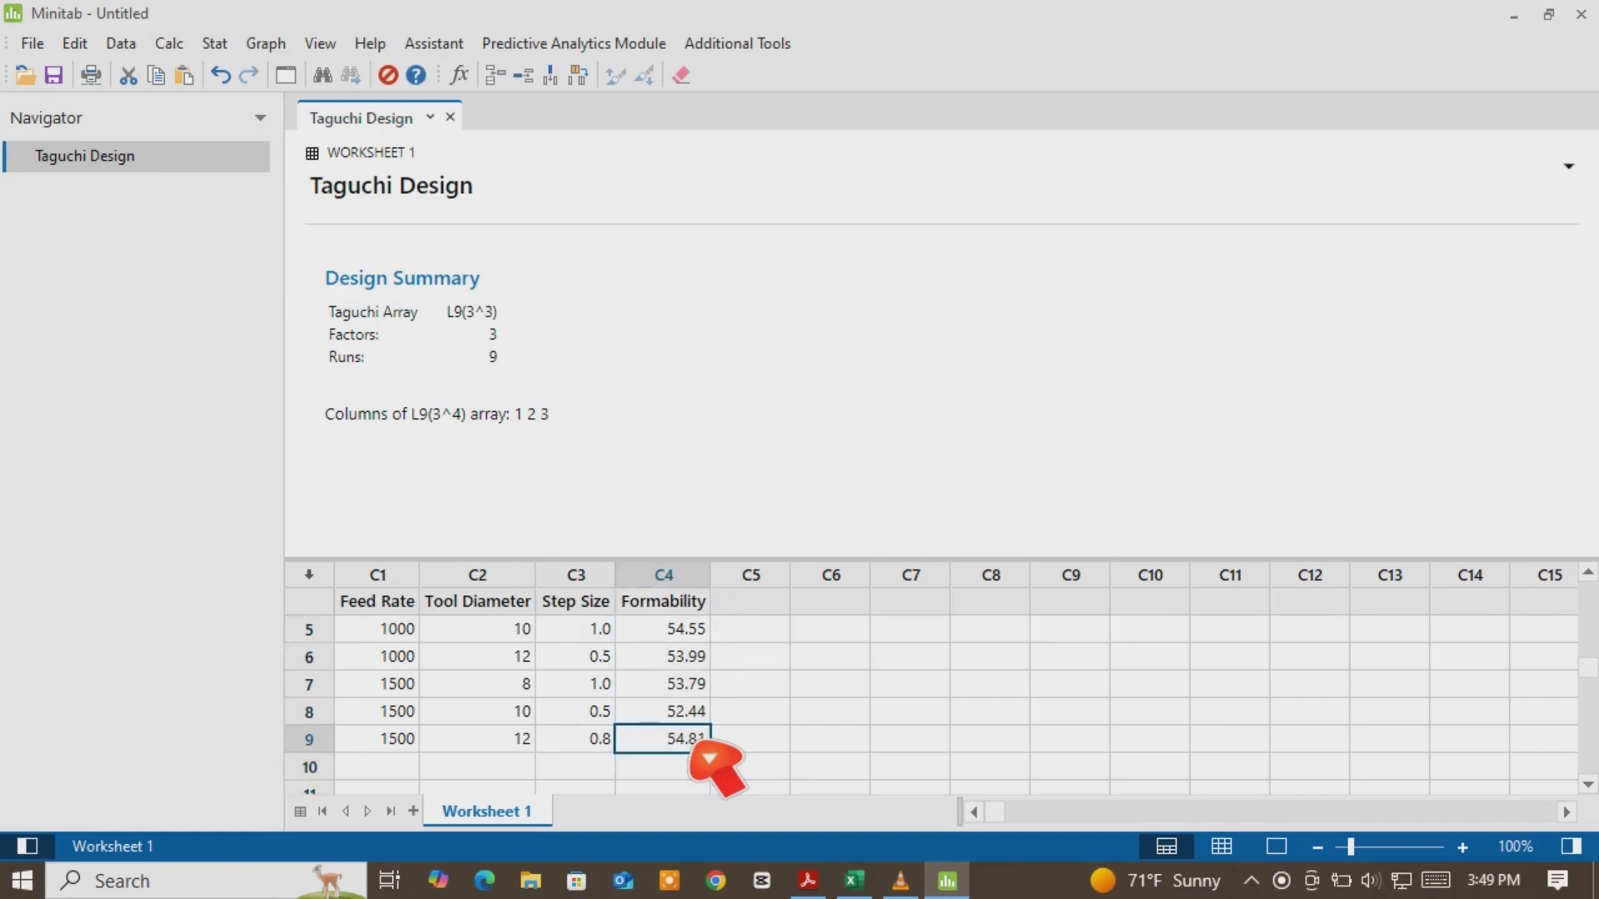
left_click_drag(707, 752, 457, 635)
scroll(717, 679, "down", 1)
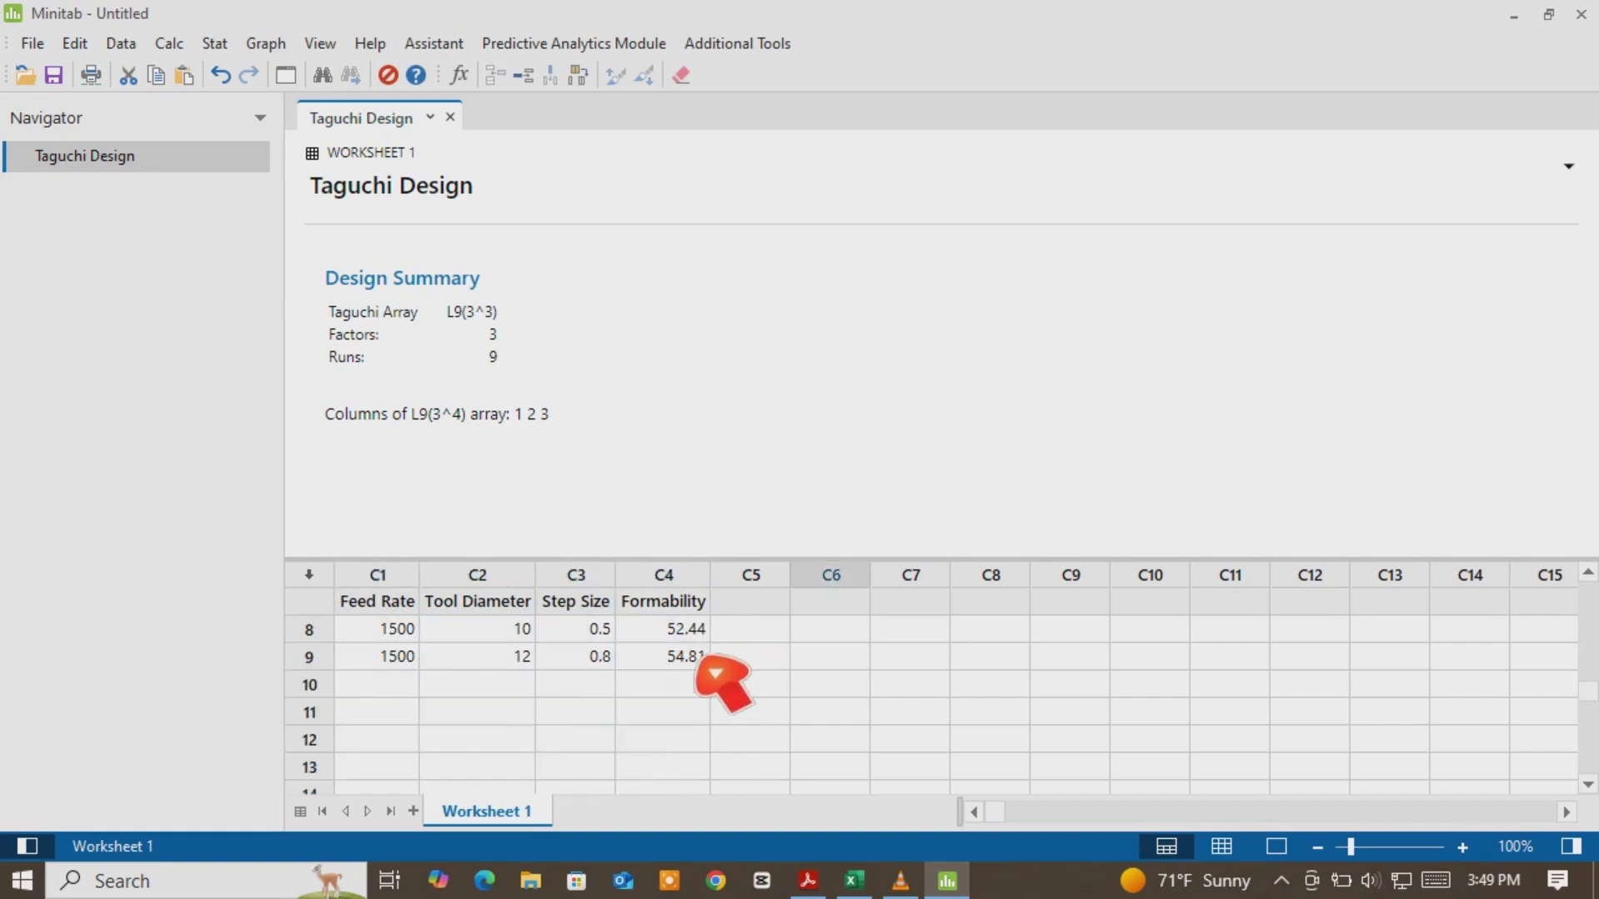
left_click_drag(716, 673, 271, 546)
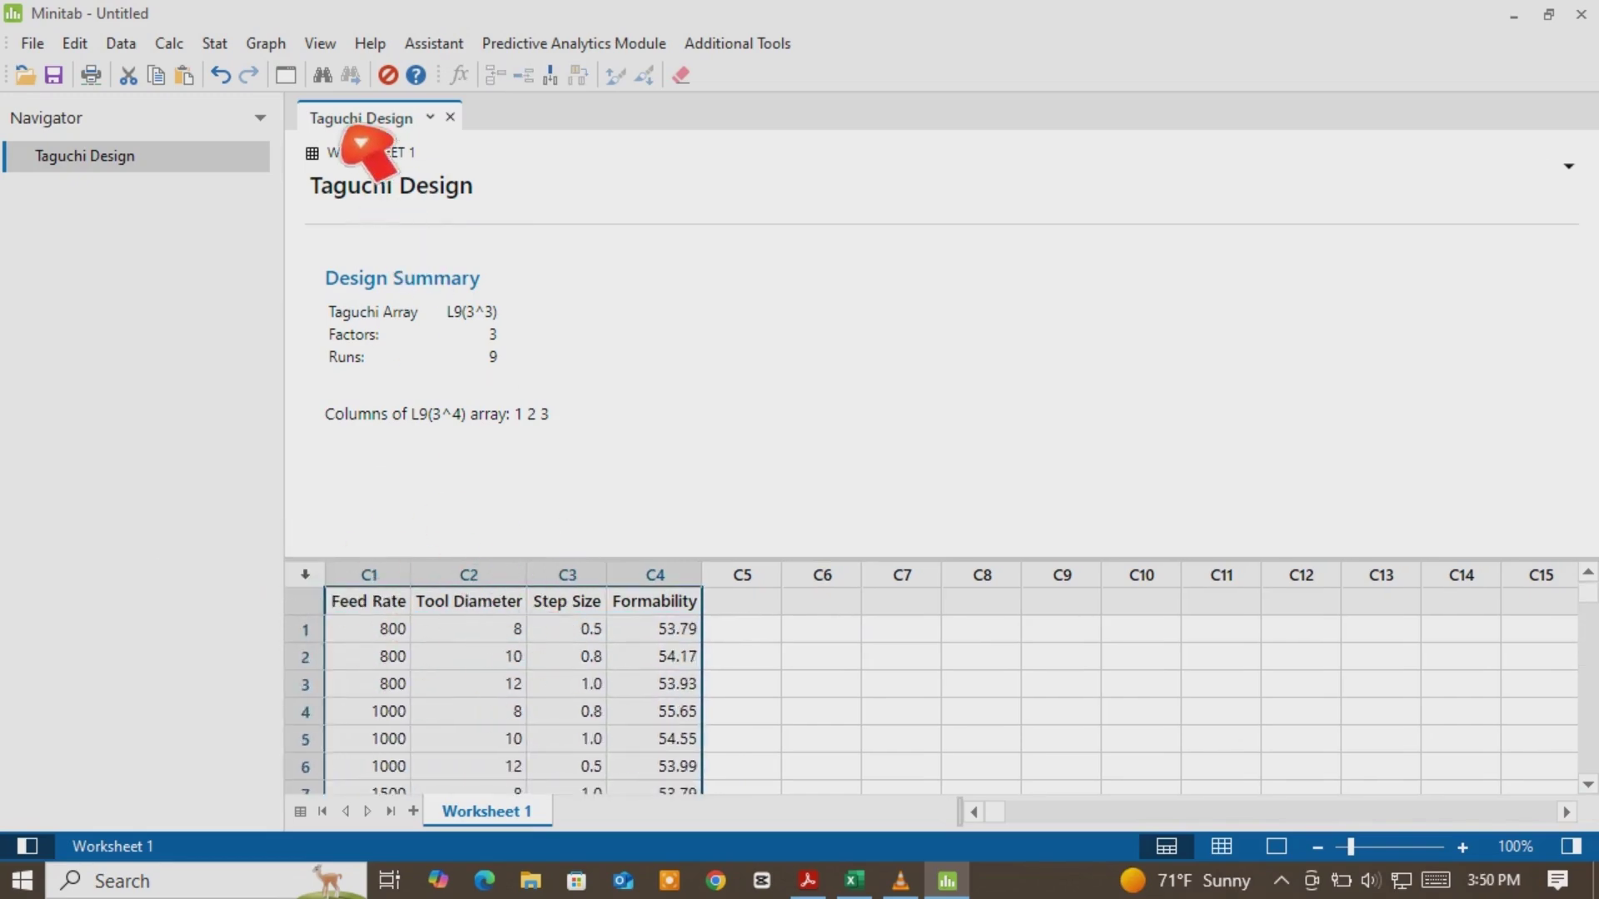
Open the Analyze Taguchi Design dialog from Stat > DOE > Taguchi
left_click(218, 47)
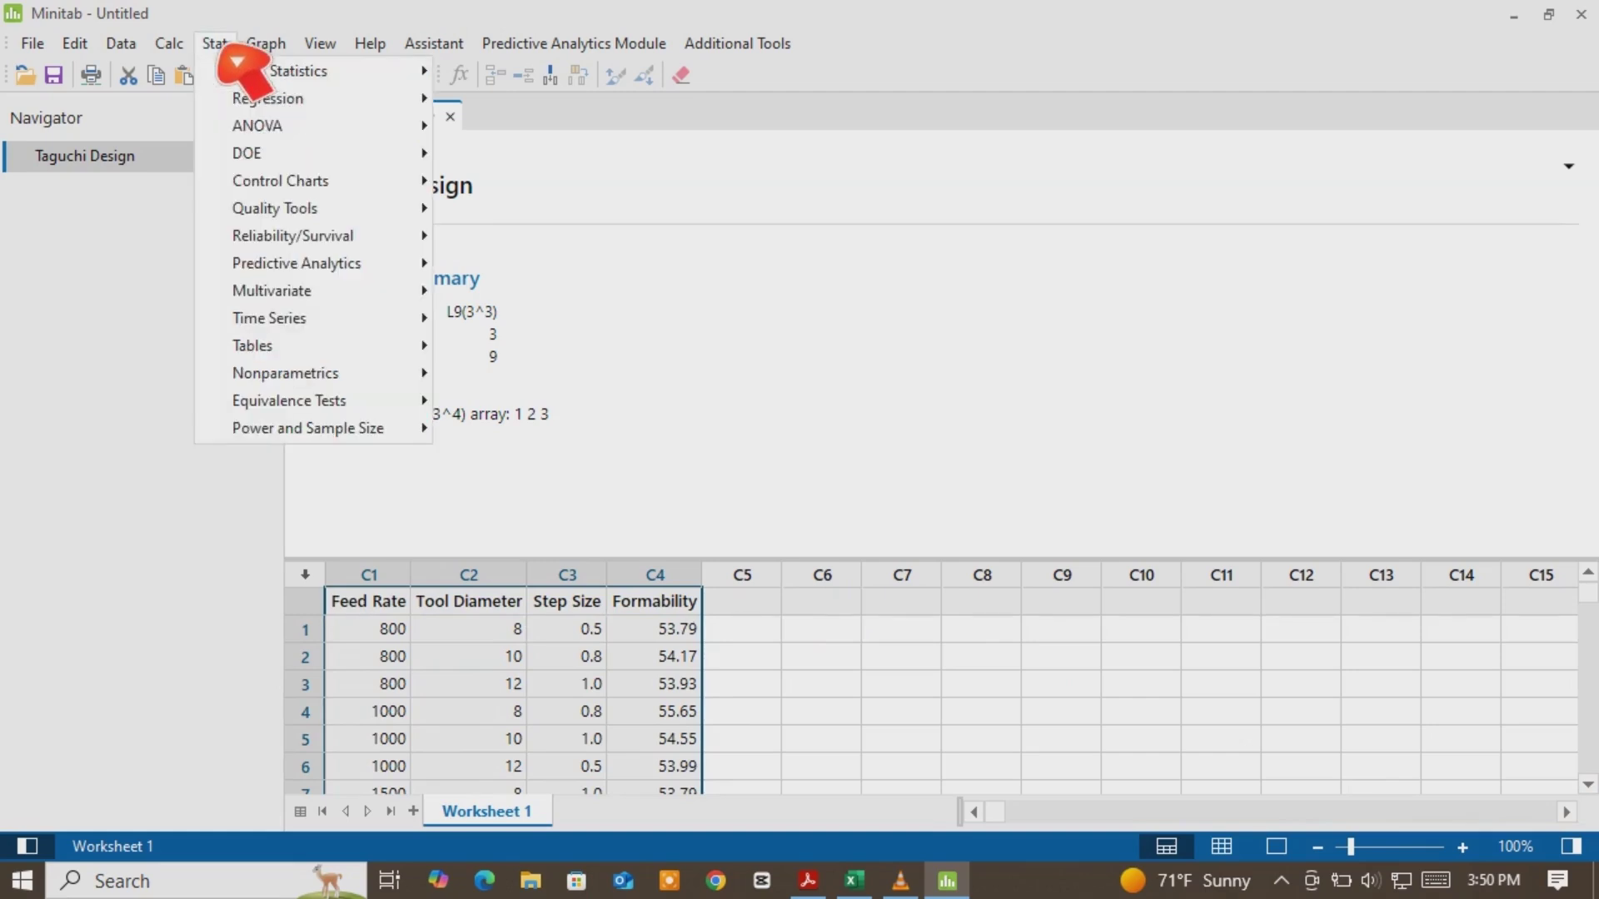
mouse_move(283, 162)
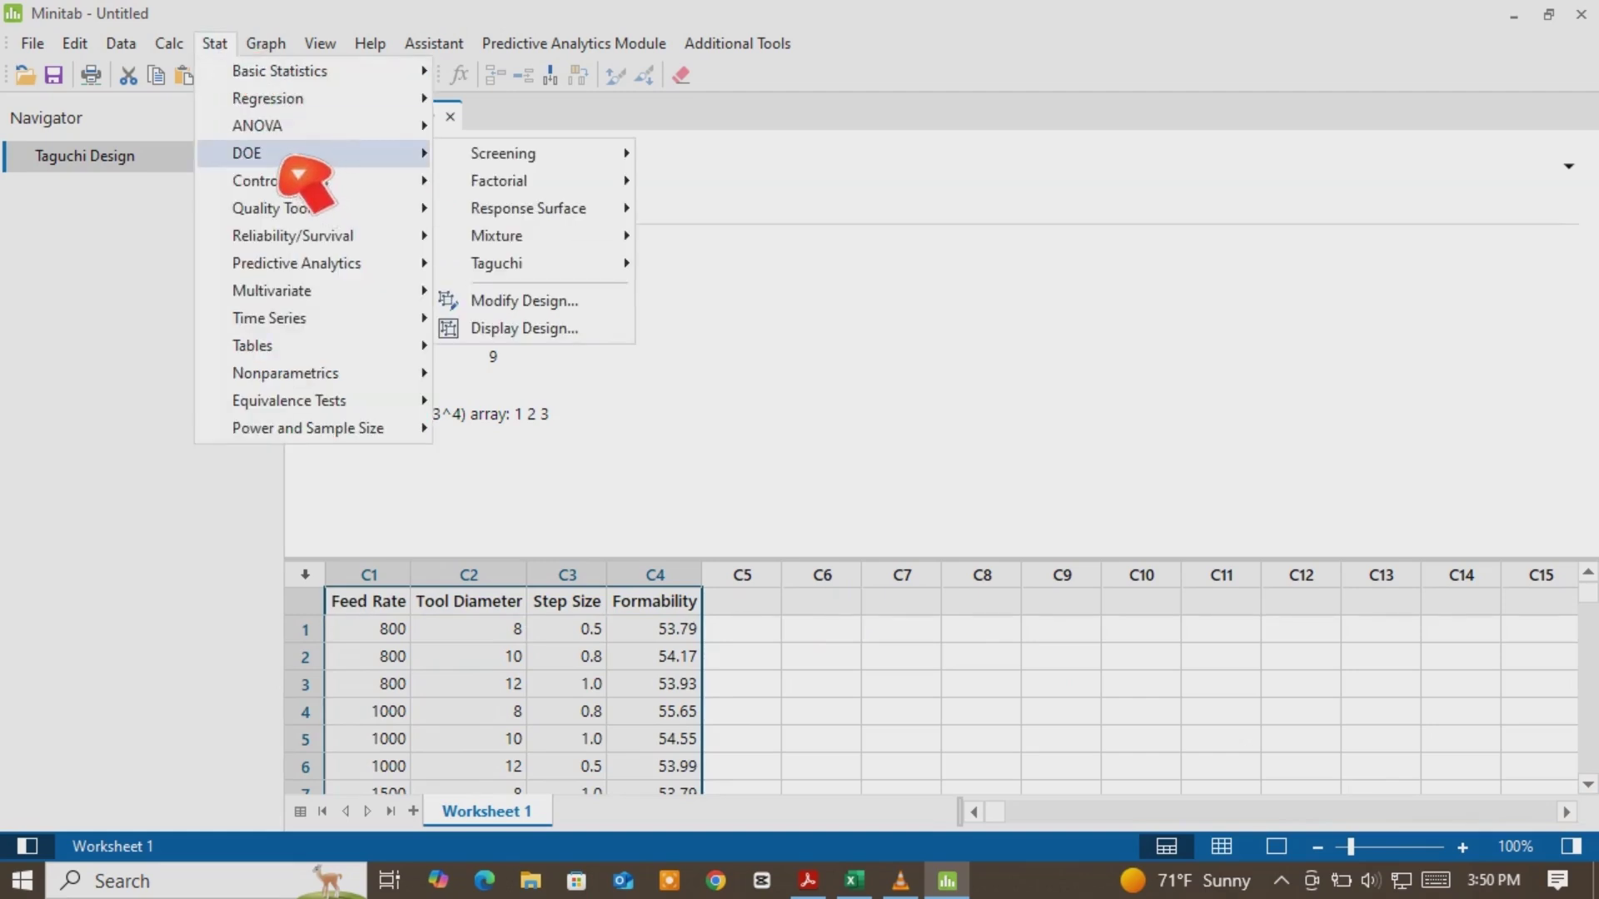
mouse_move(542, 265)
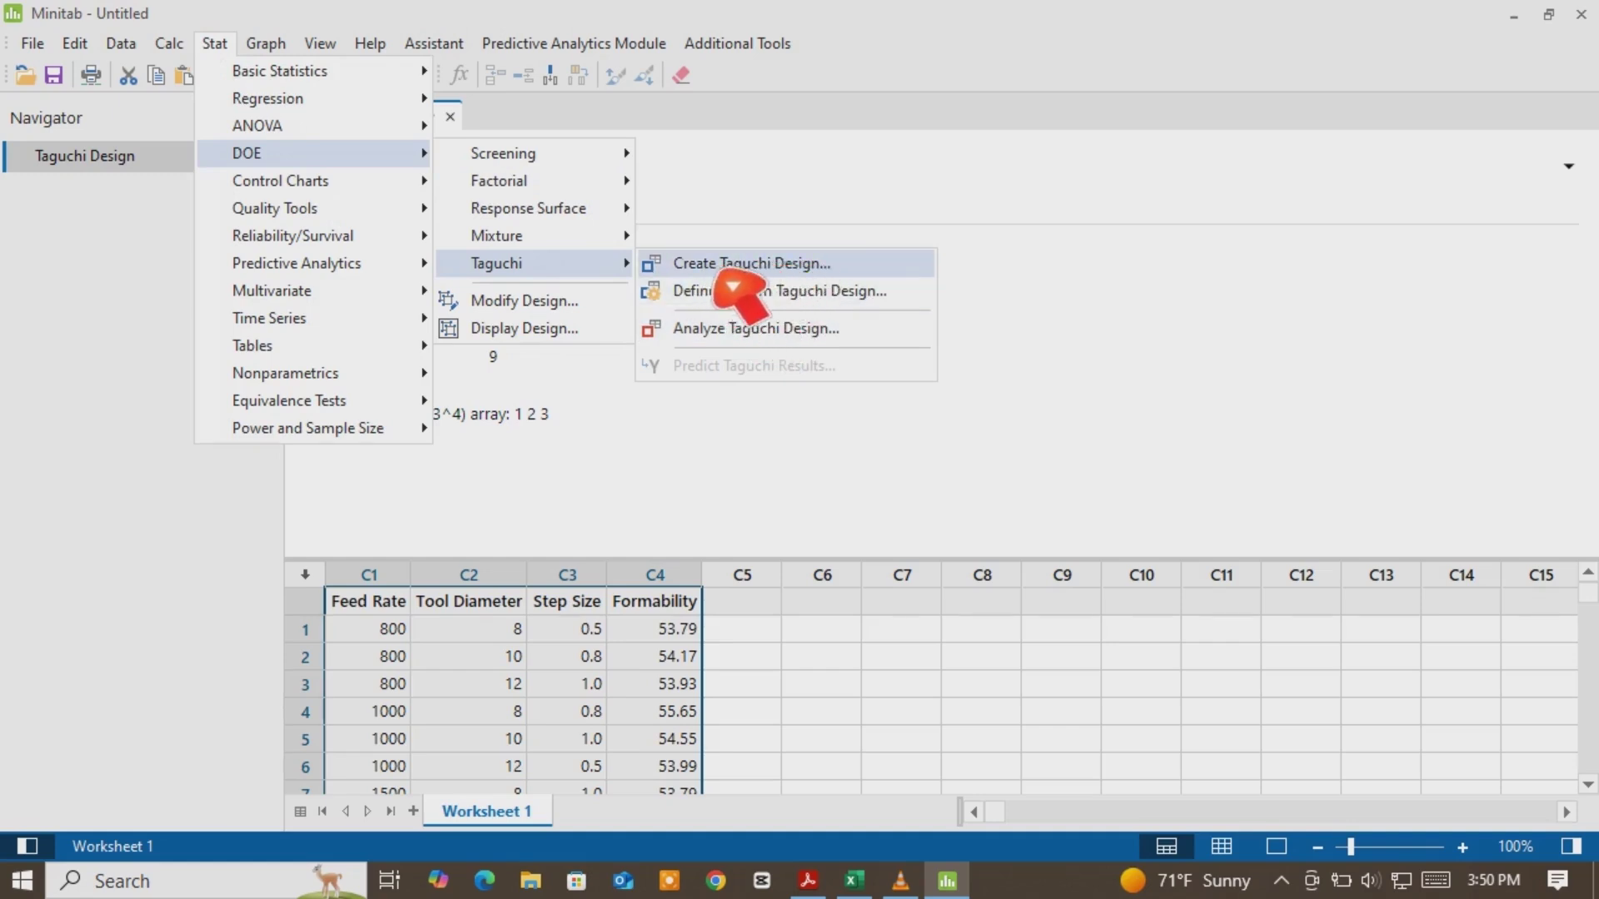
left_click(759, 333)
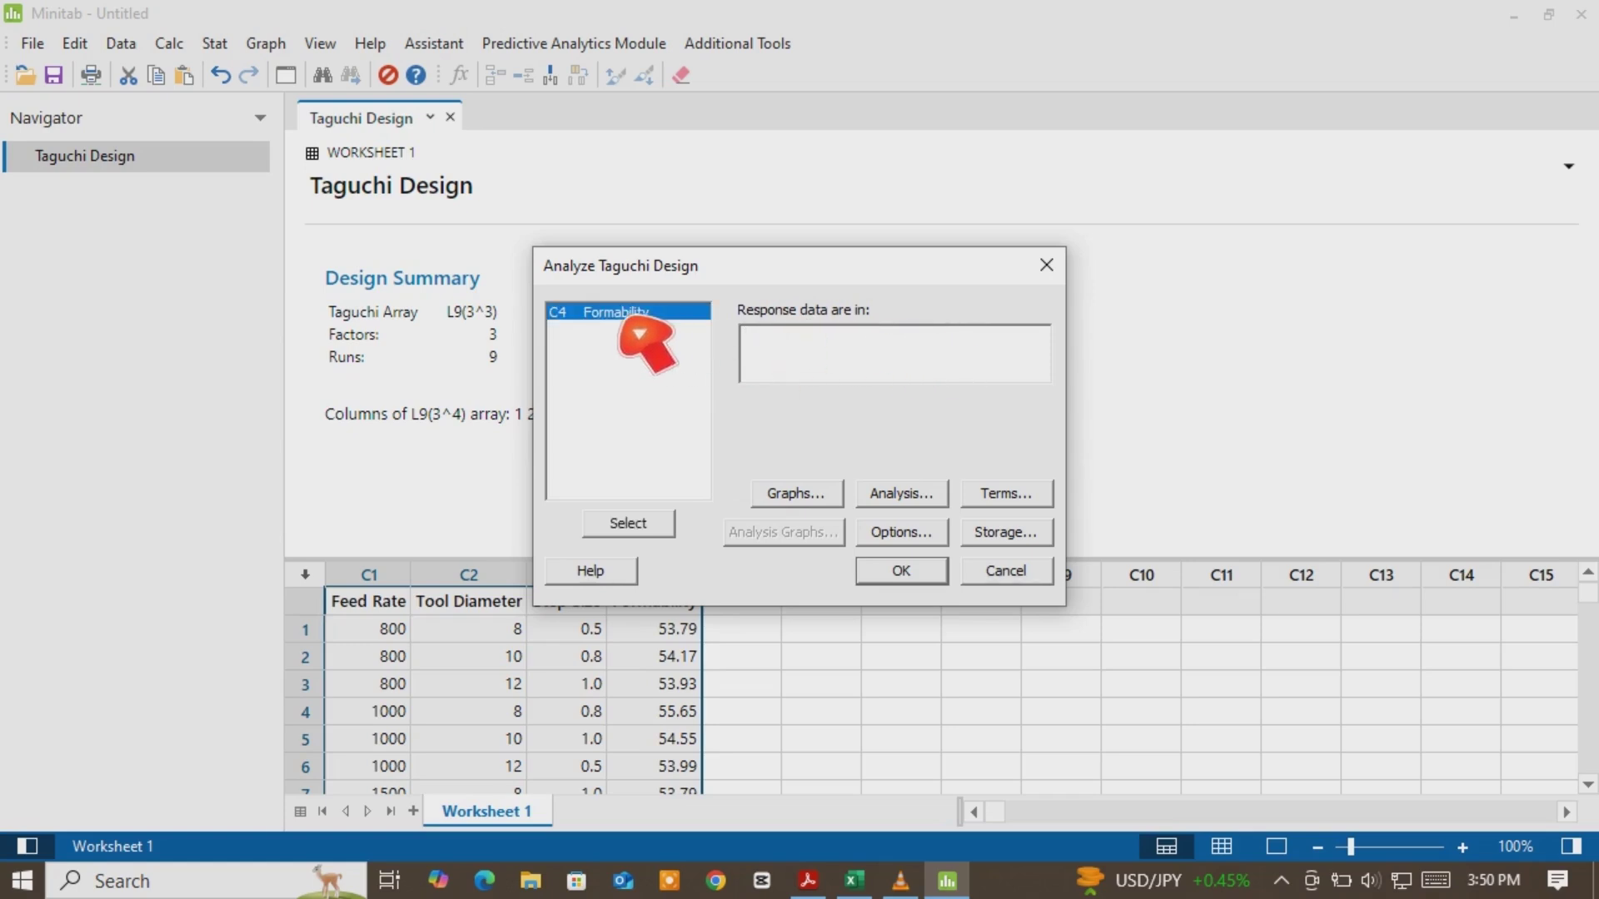
Analyze C4 Formability with S/N ratio and means plots and larger-is-better S/N ratios
left_click(829, 366)
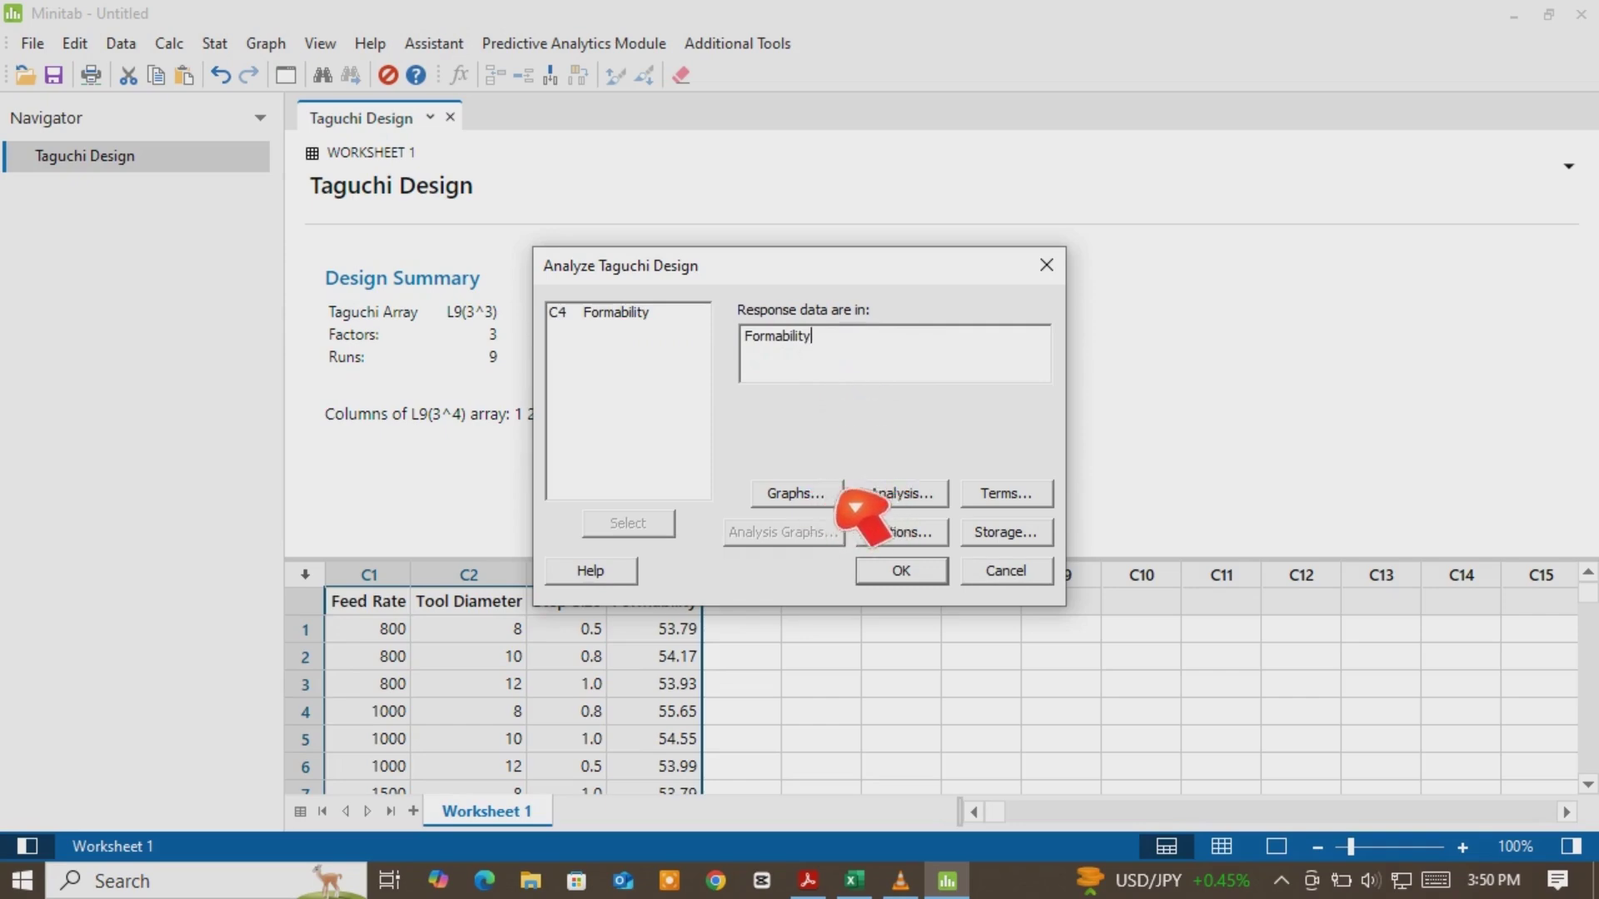
left_click(828, 504)
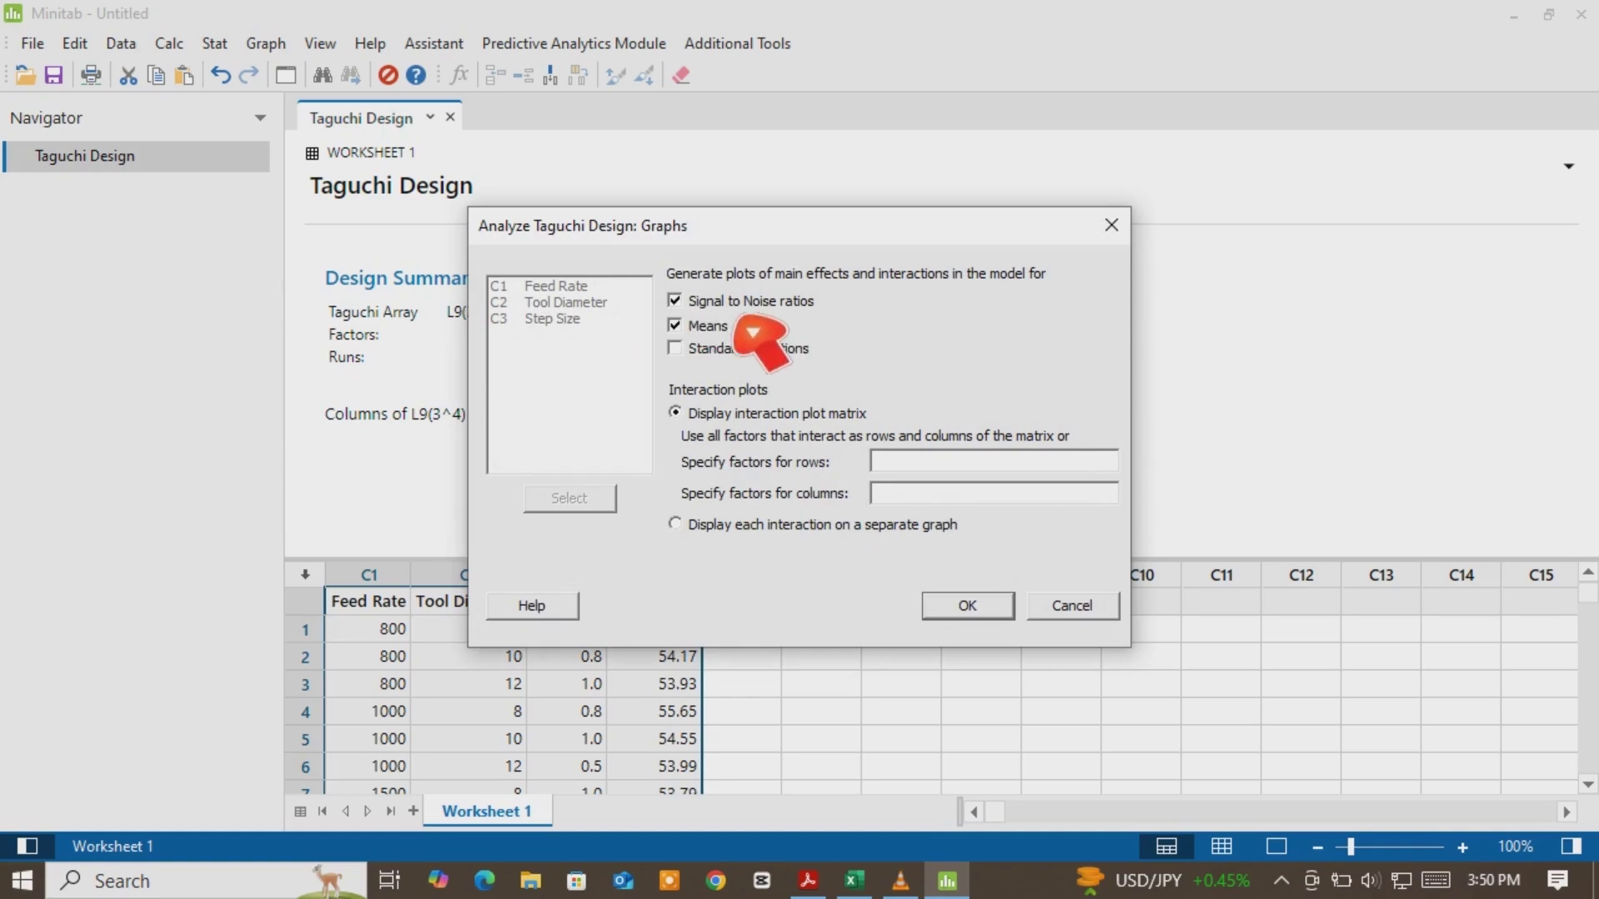
left_click(1020, 602)
left_click(916, 537)
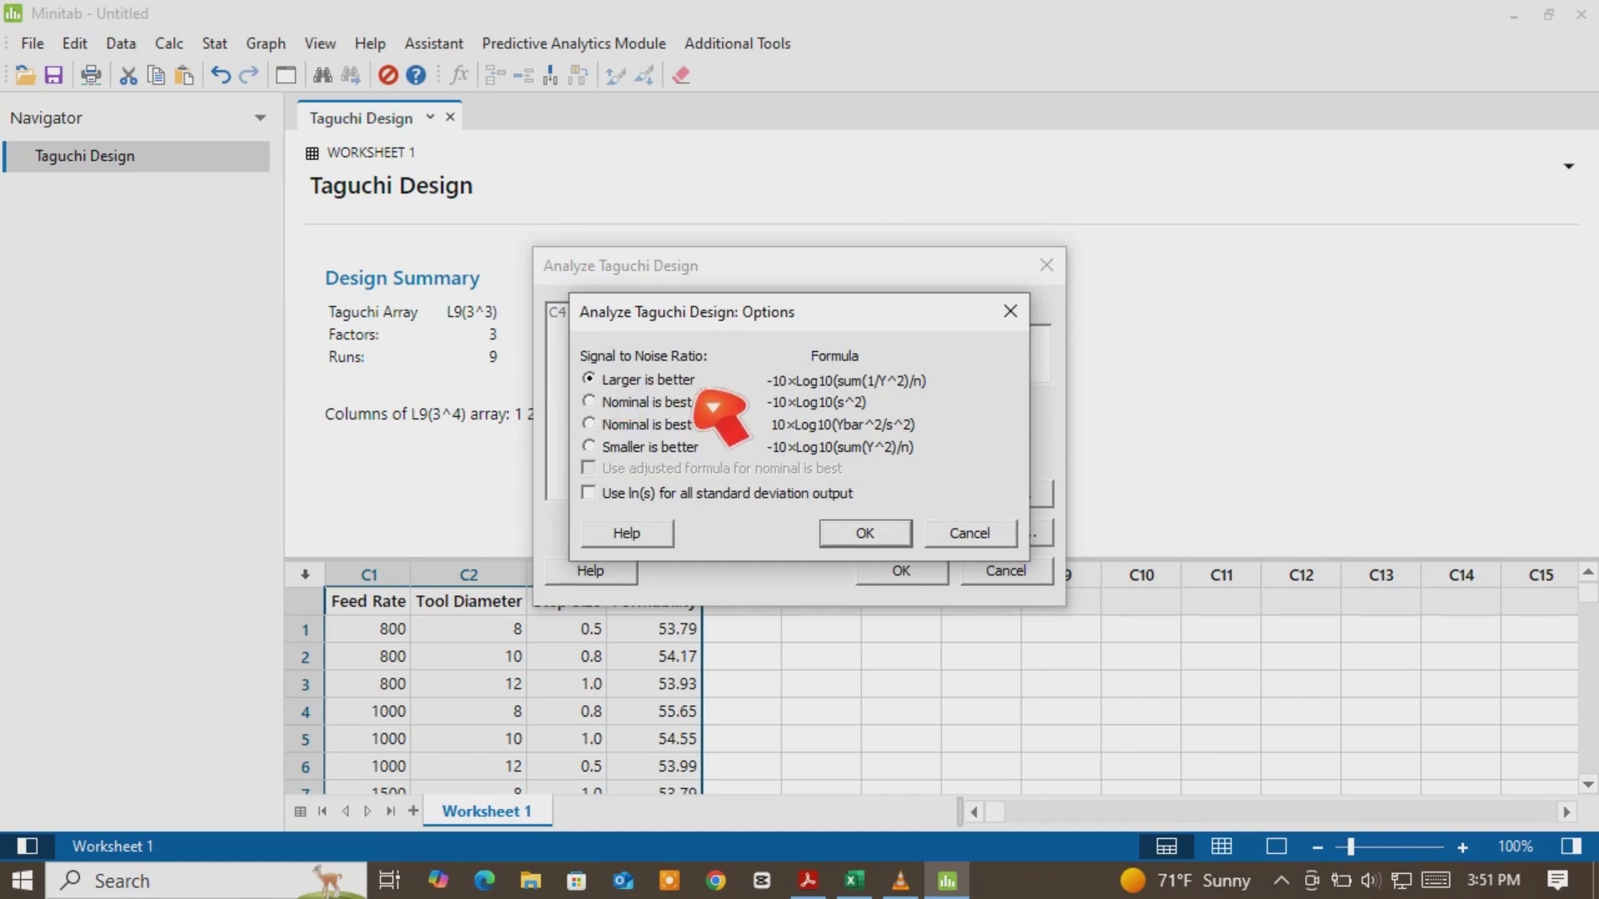
left_click_drag(859, 329, 1039, 213)
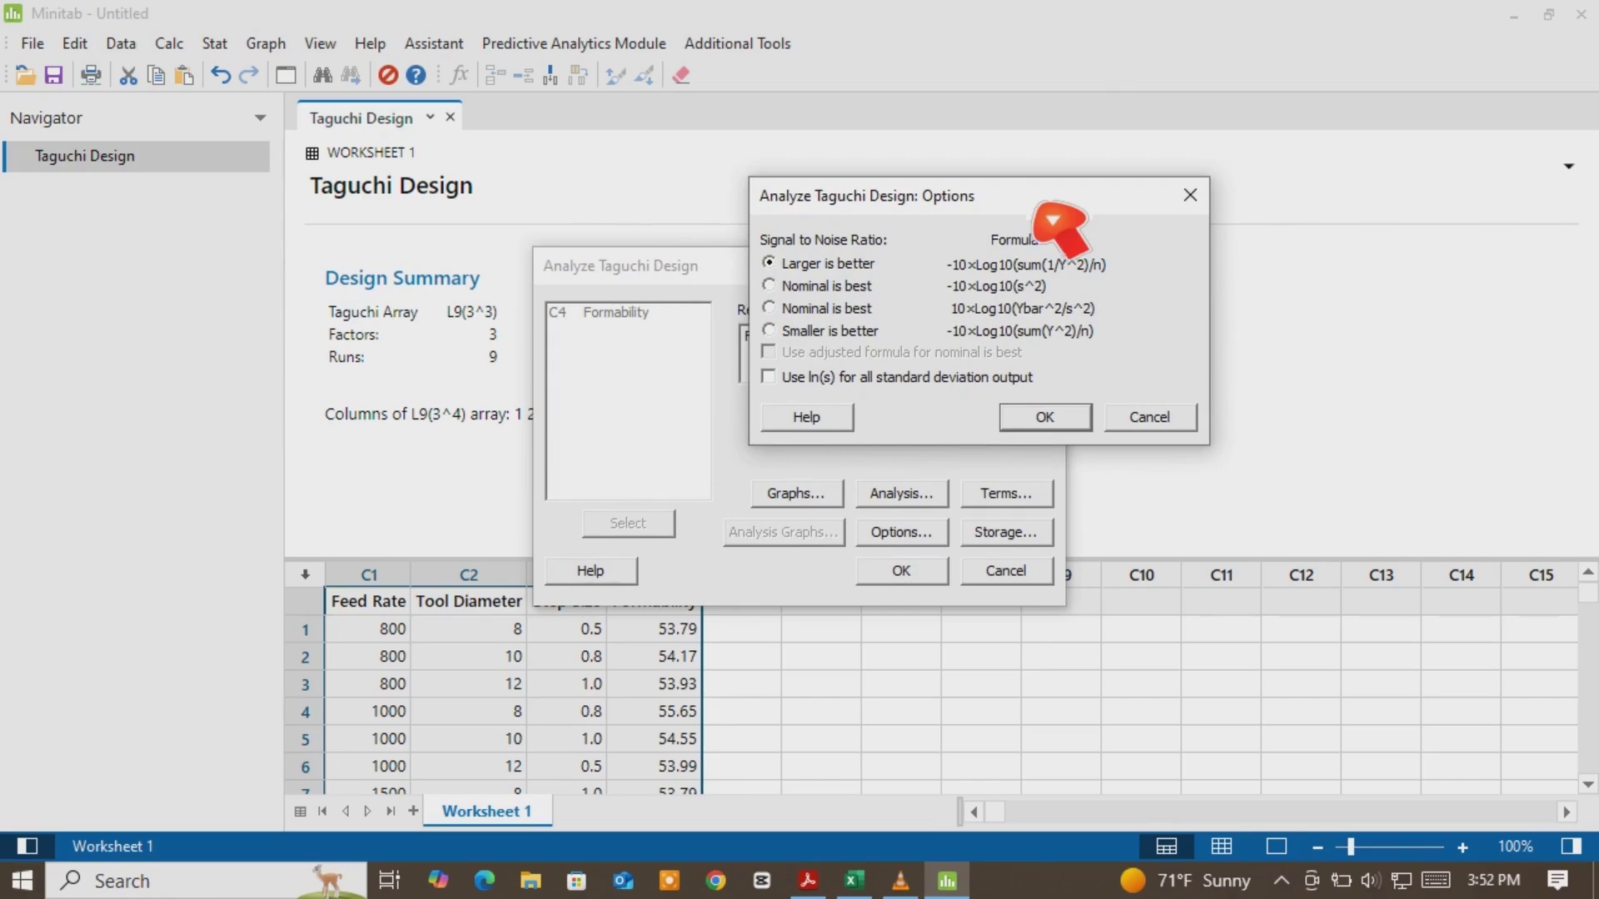
left_click(1081, 426)
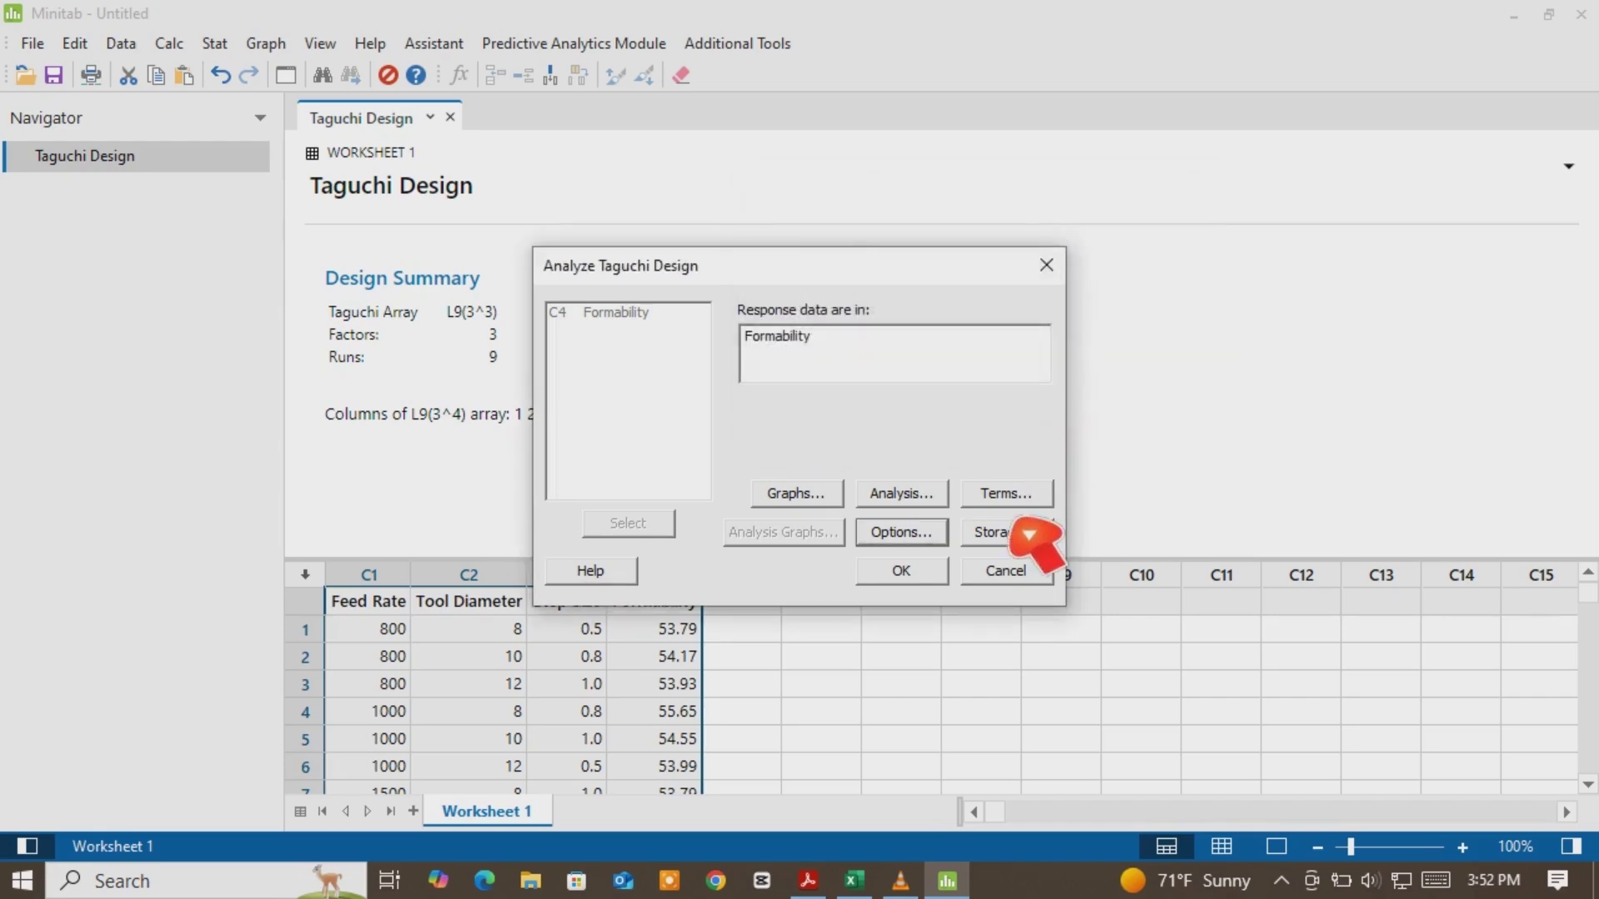
left_click(920, 581)
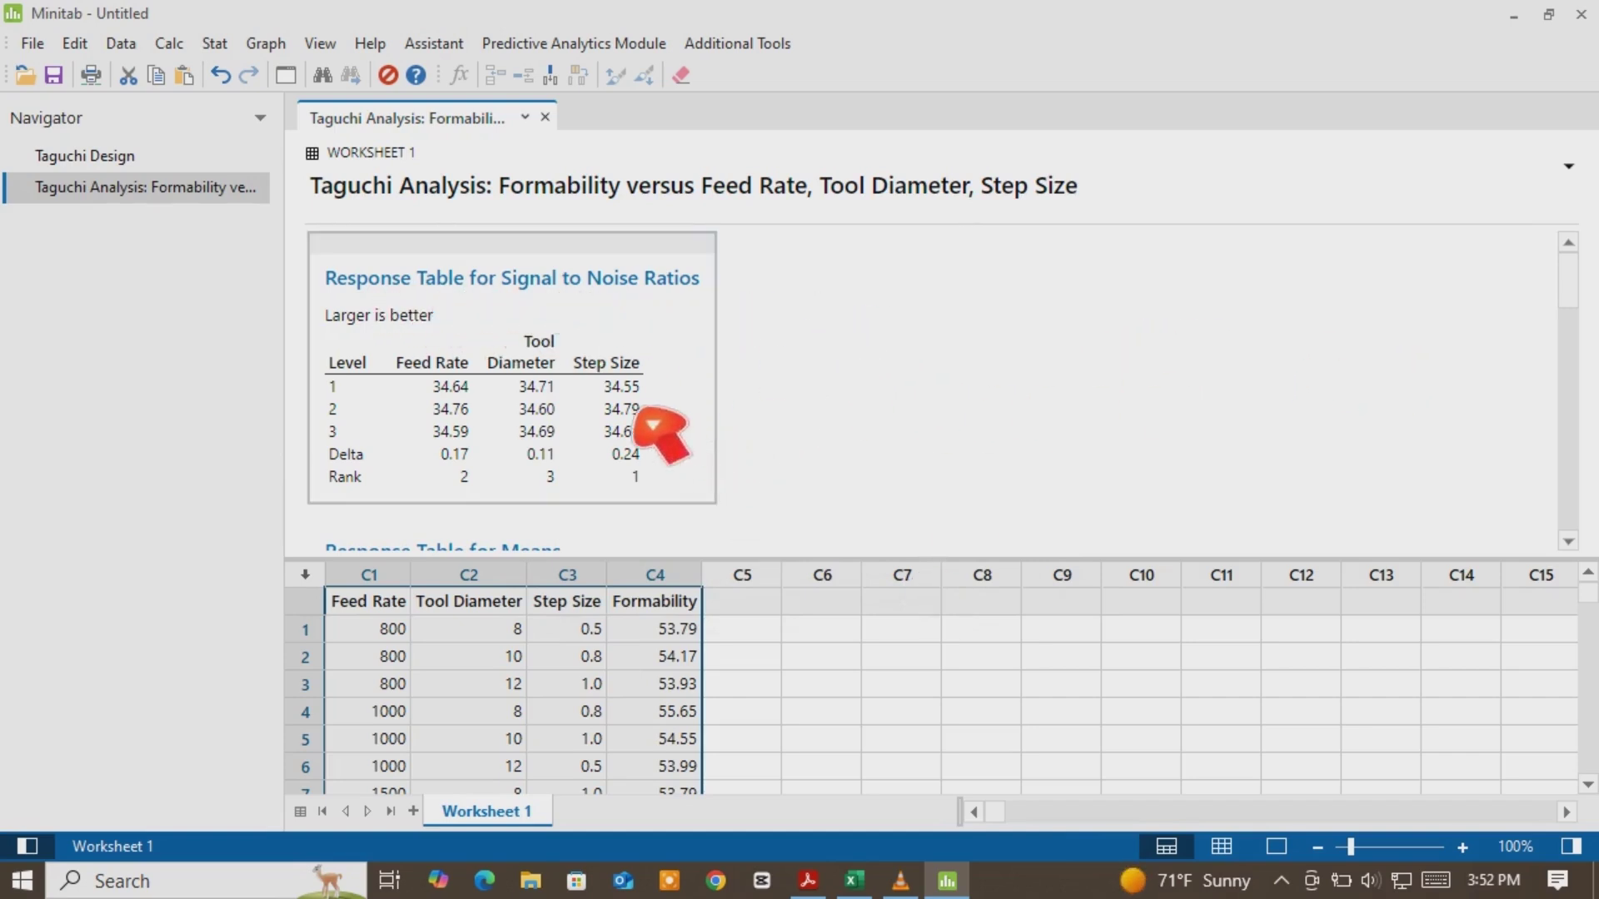
Review the S/N and means response tables and main effects plots, then switch to the paper
left_click_drag(1583, 308, 1582, 408)
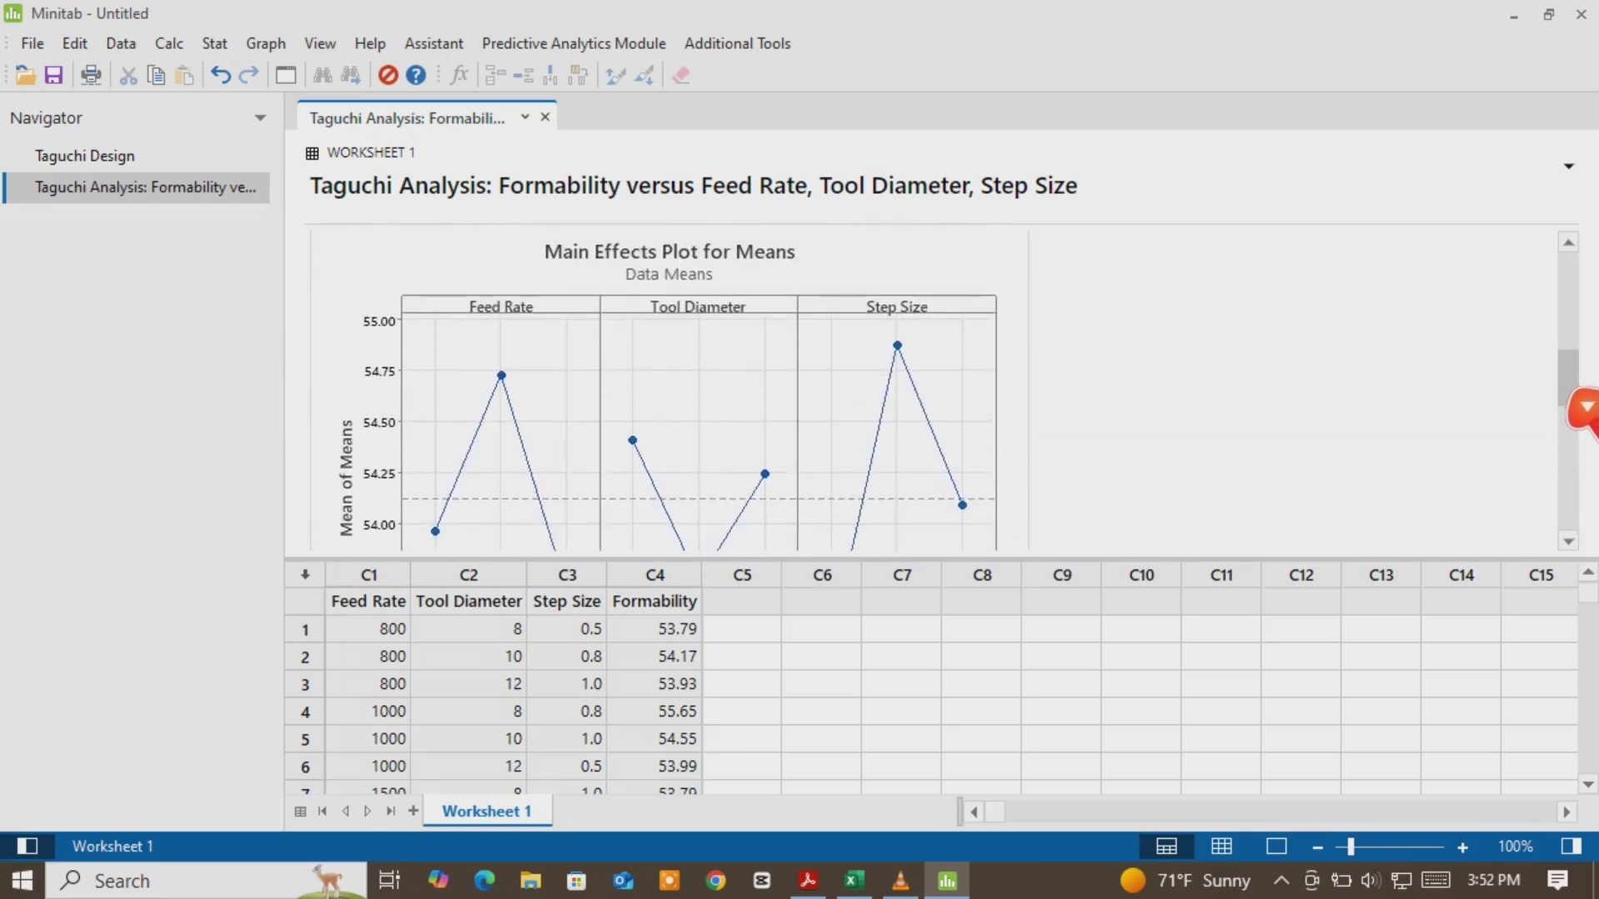
scroll(999, 383, "down", 5)
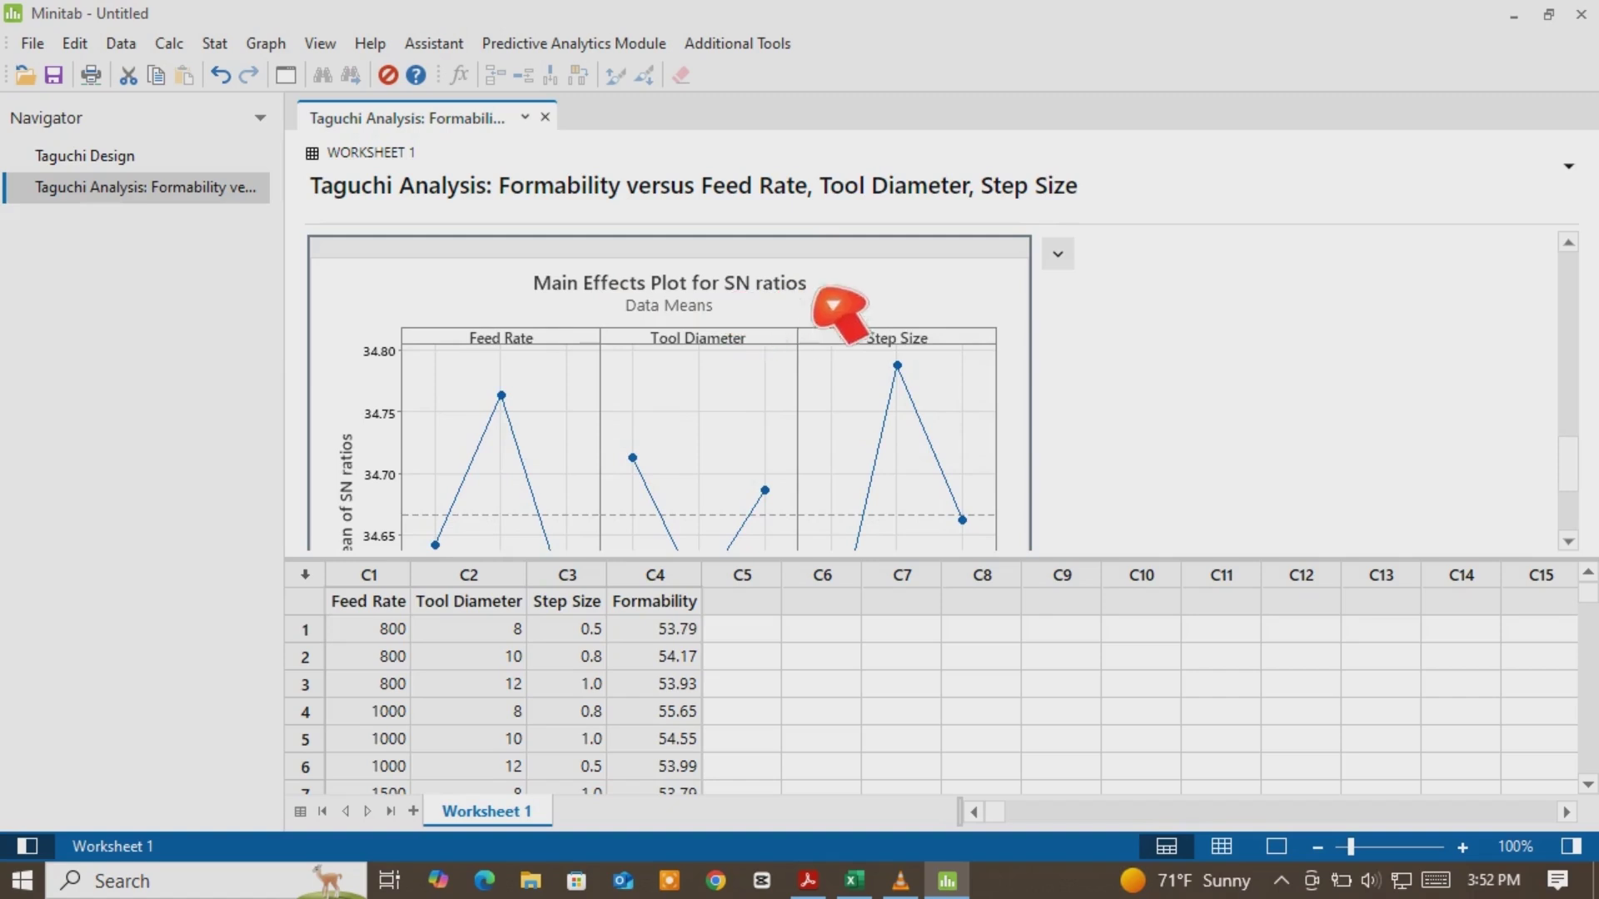
scroll(1574, 313, "up", 5)
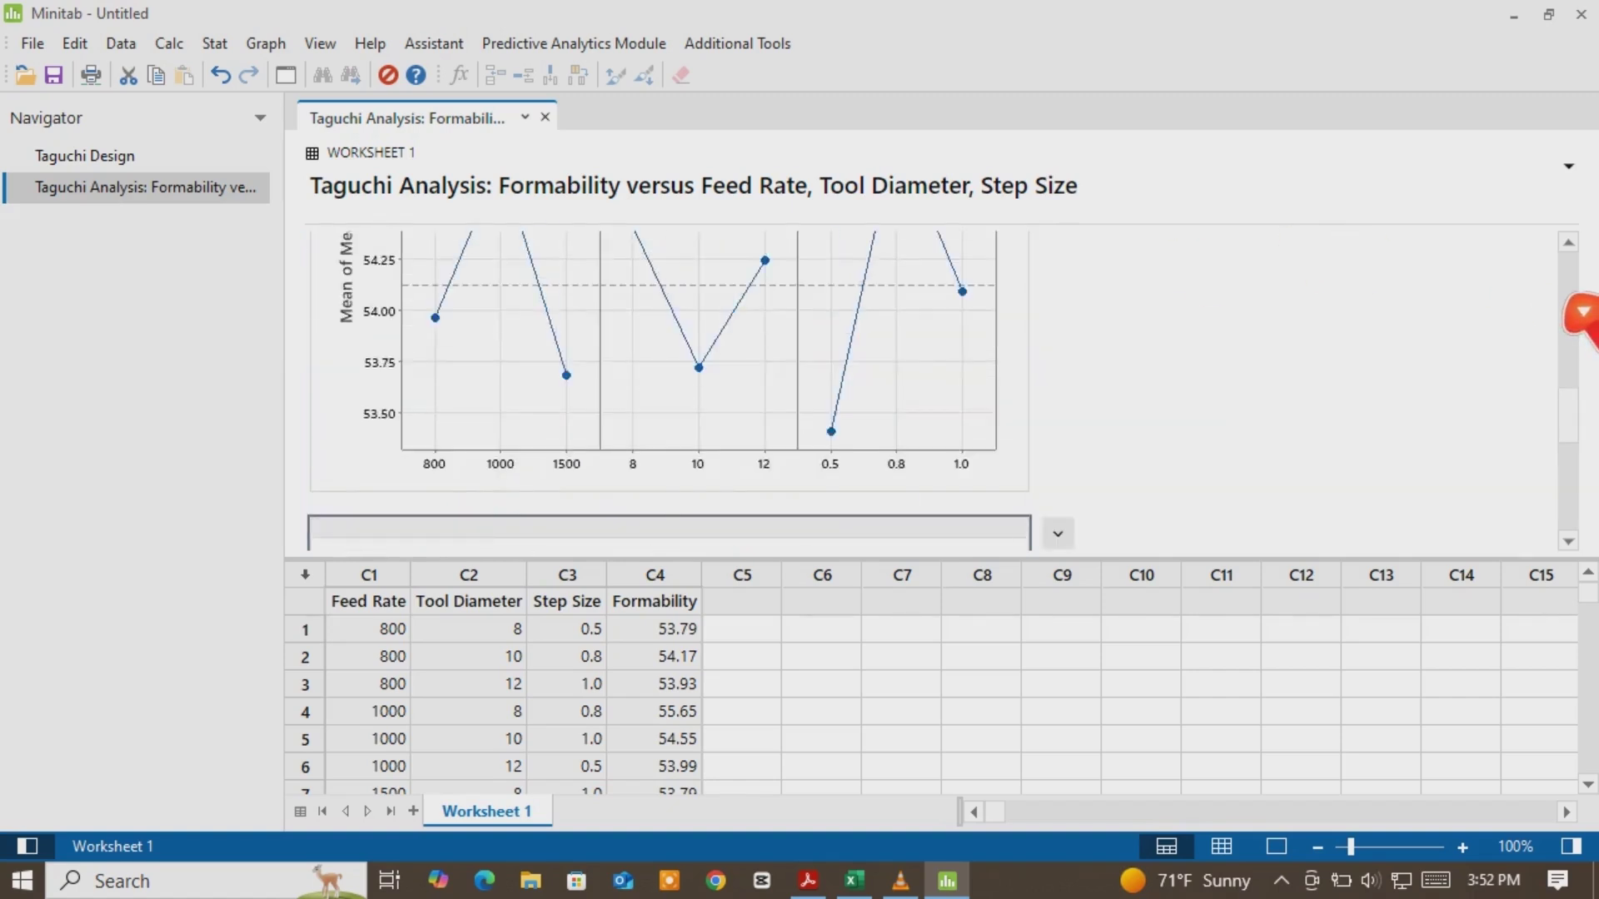
scroll(666, 391, "down", 3)
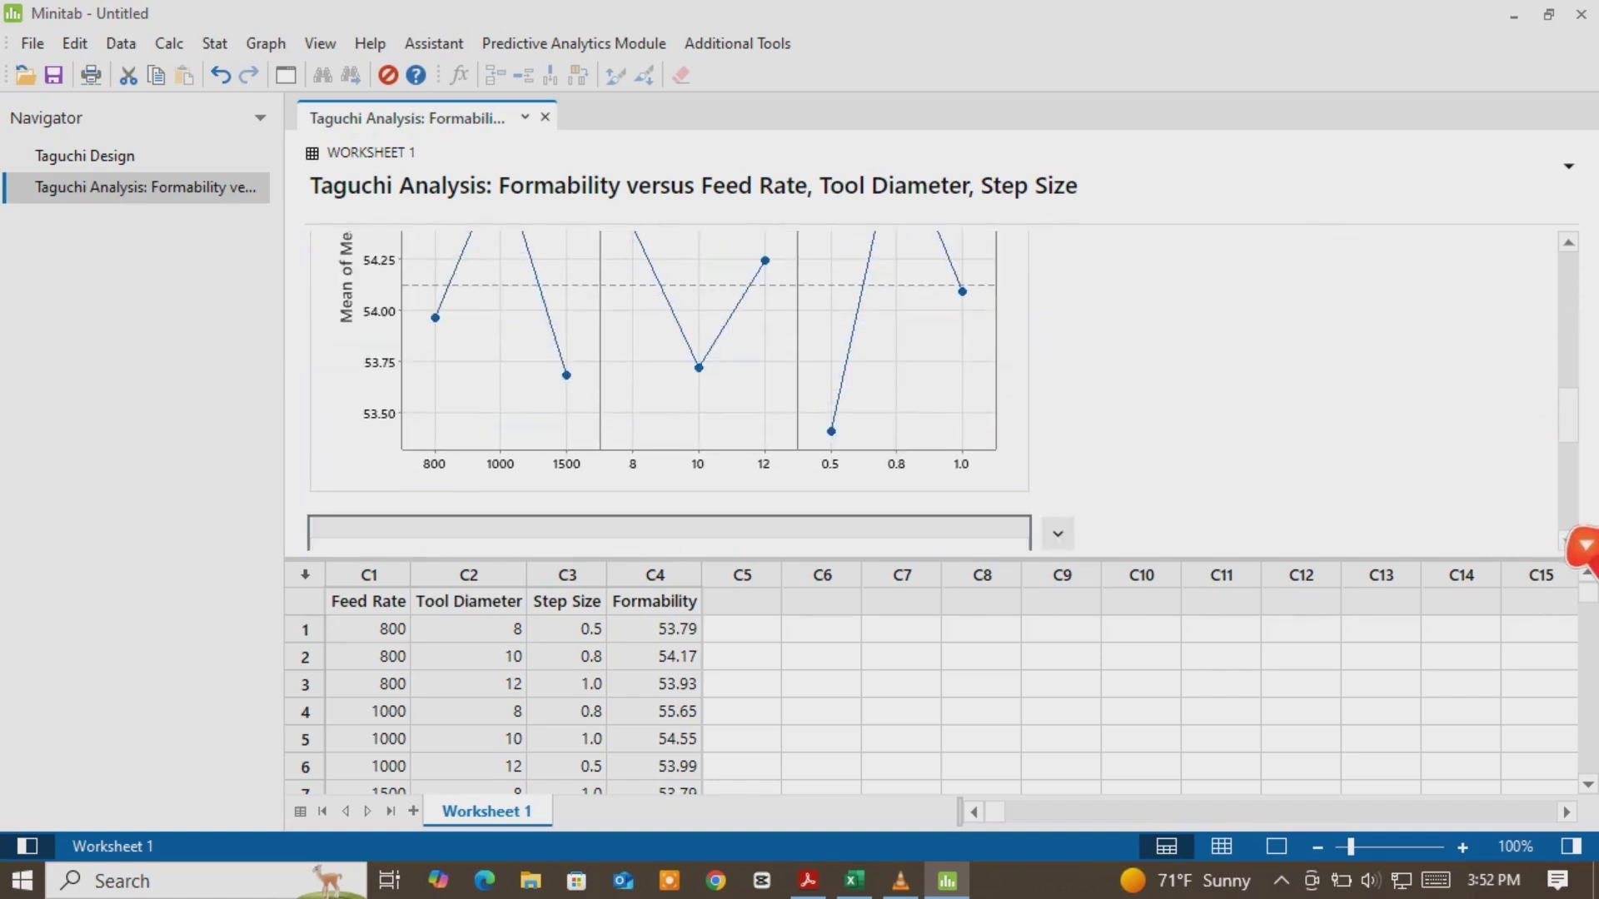
scroll(1574, 550, "down", 5)
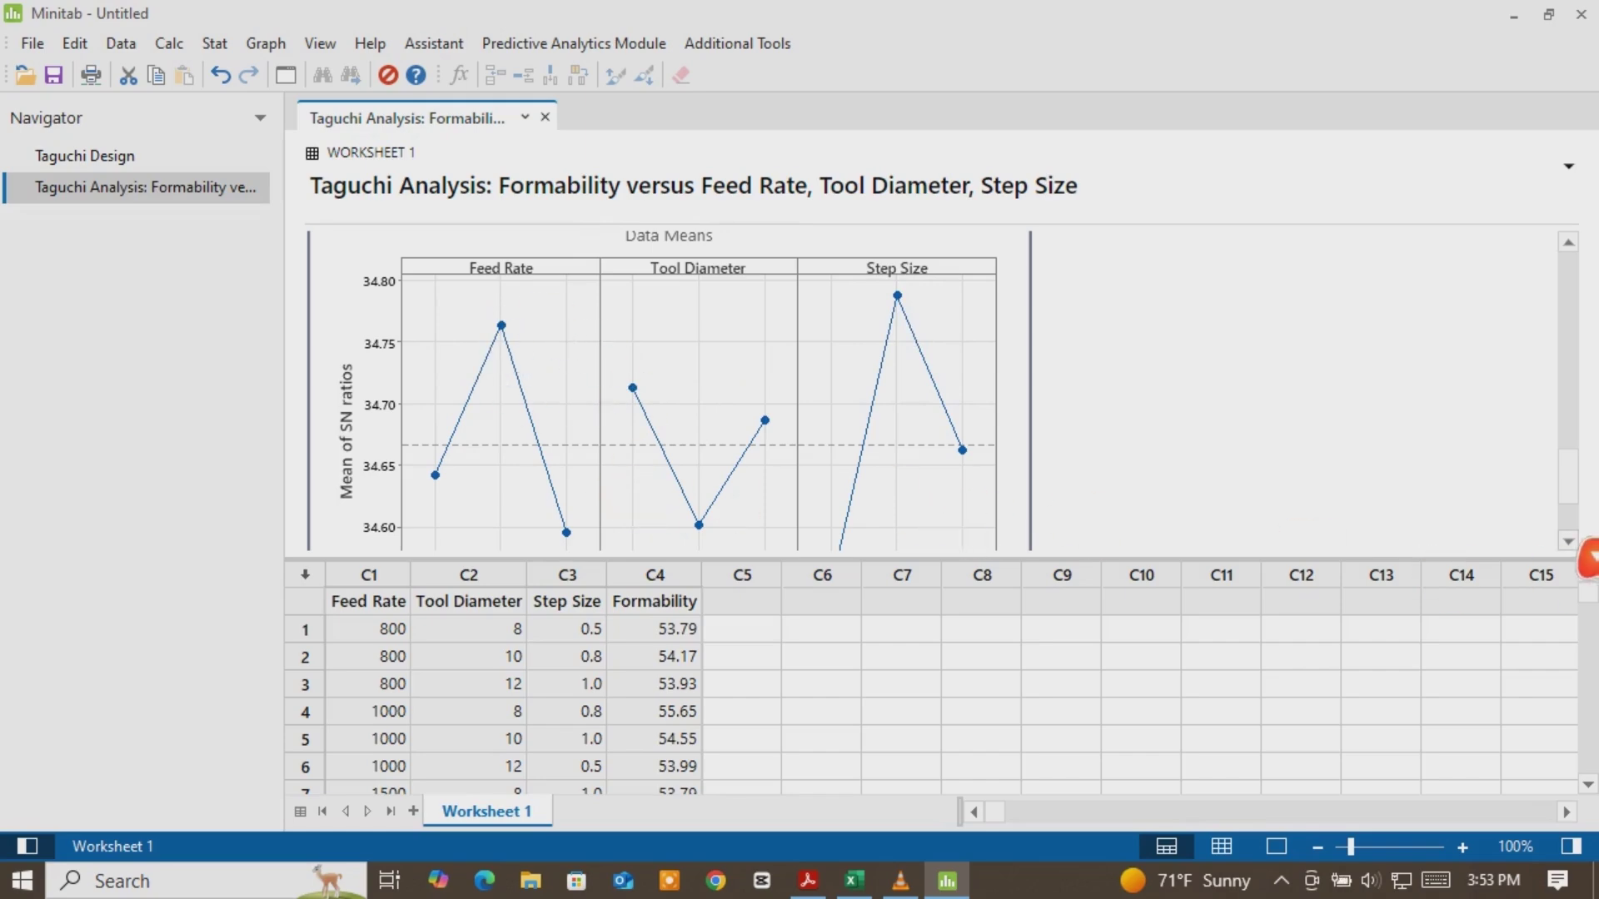
scroll(1587, 549, "down", 3)
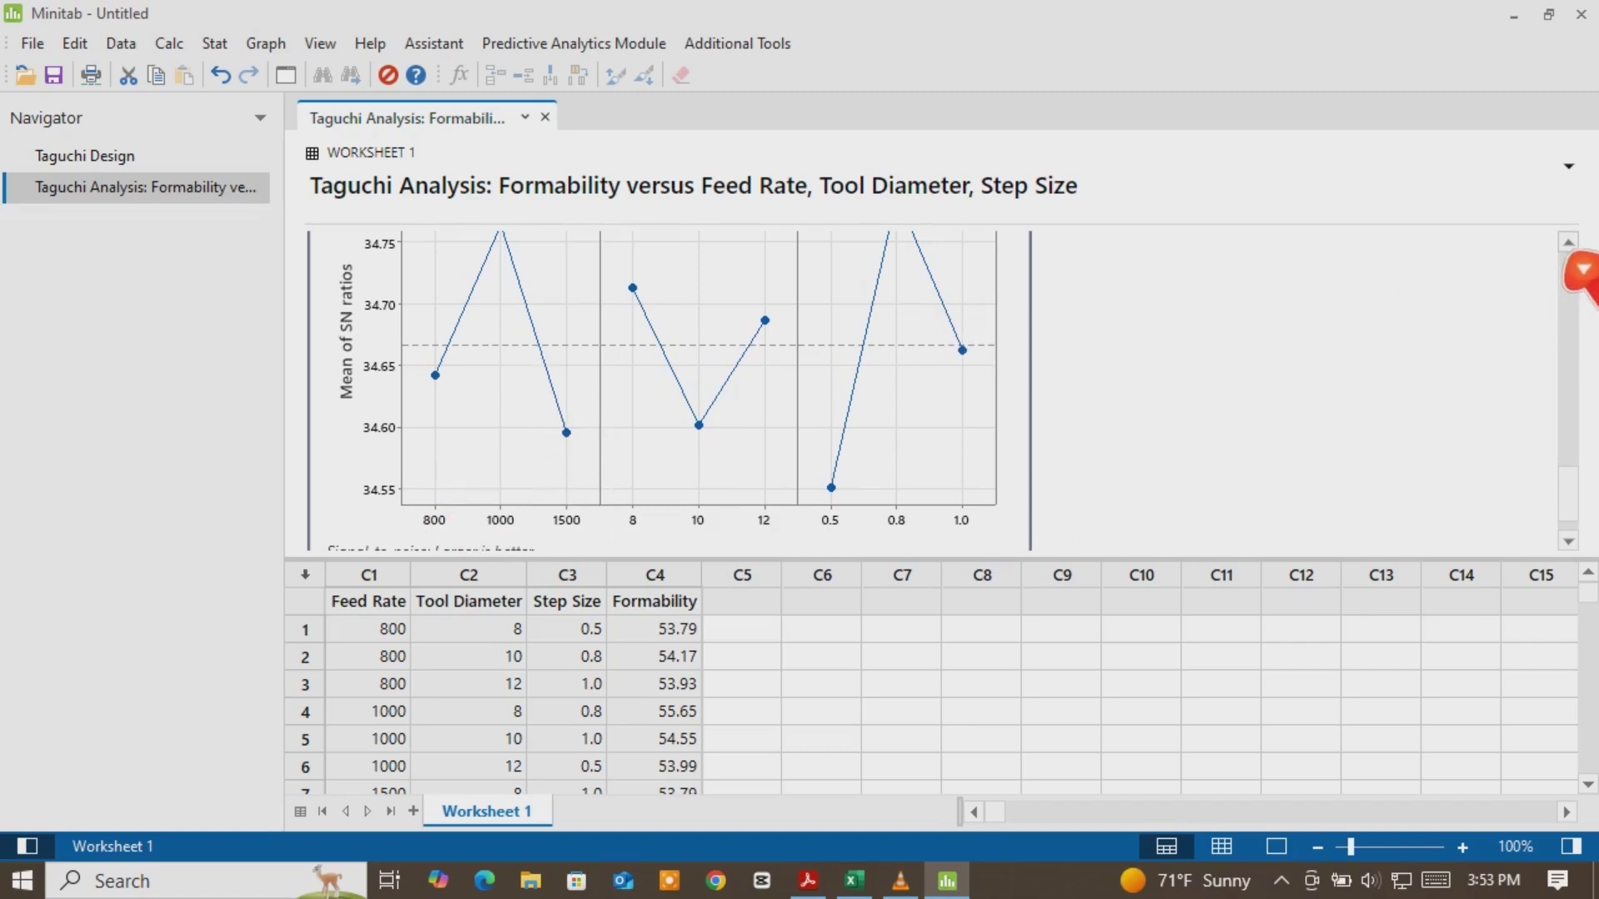
scroll(1578, 265, "up", 3)
scroll(1580, 266, "up", 3)
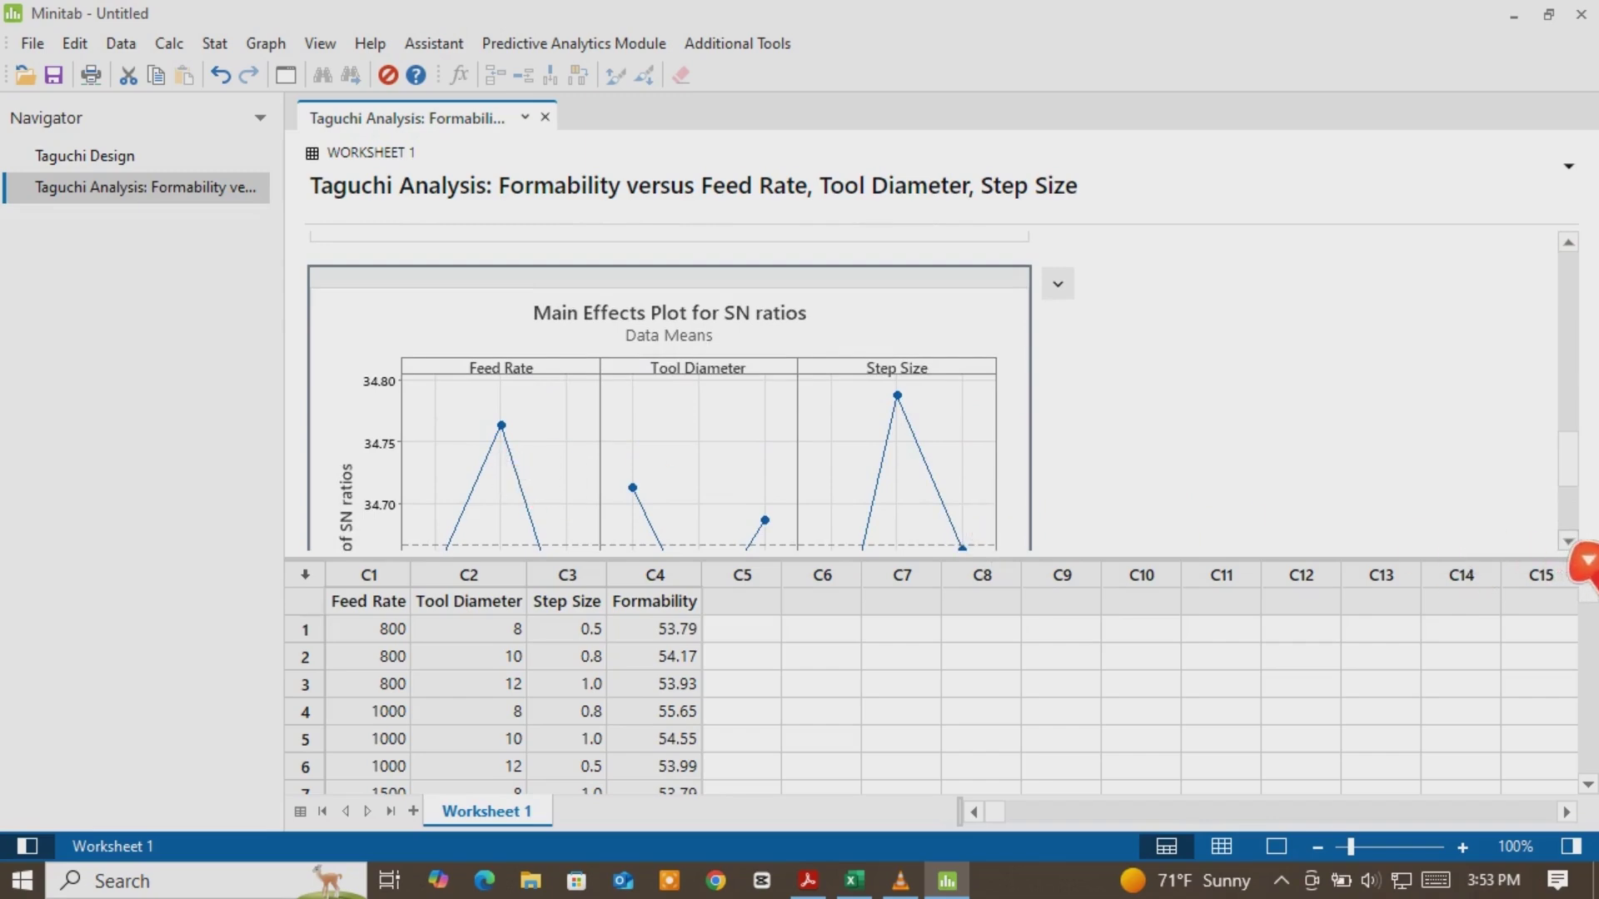
scroll(1585, 558, "down", 2)
scroll(1585, 563, "down", 3)
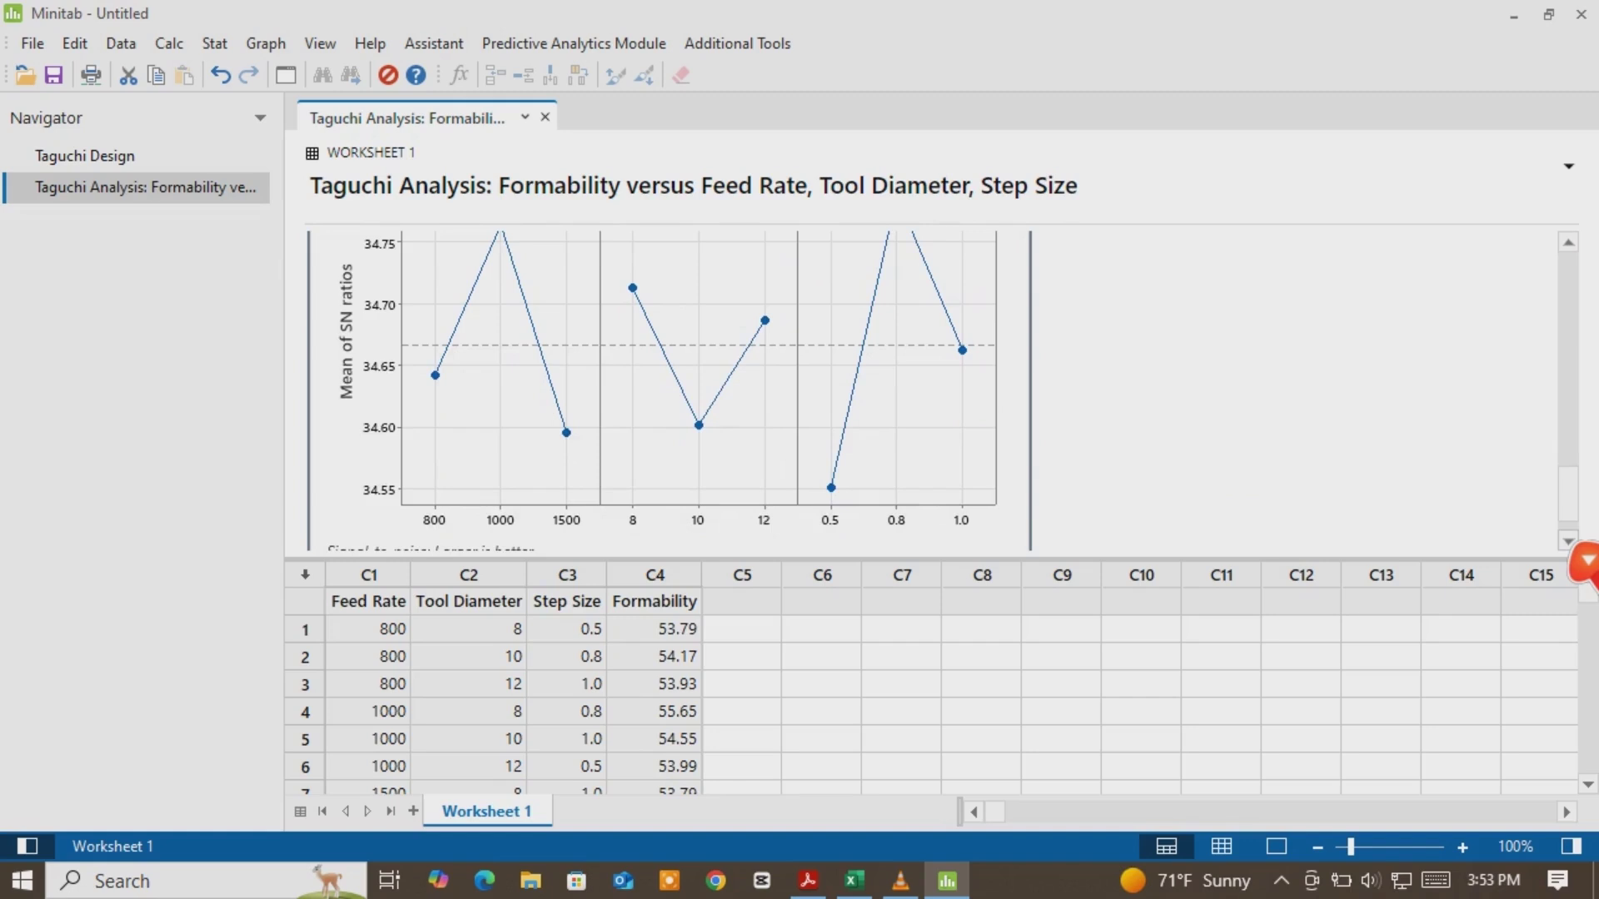
scroll(1584, 565, "down", 1)
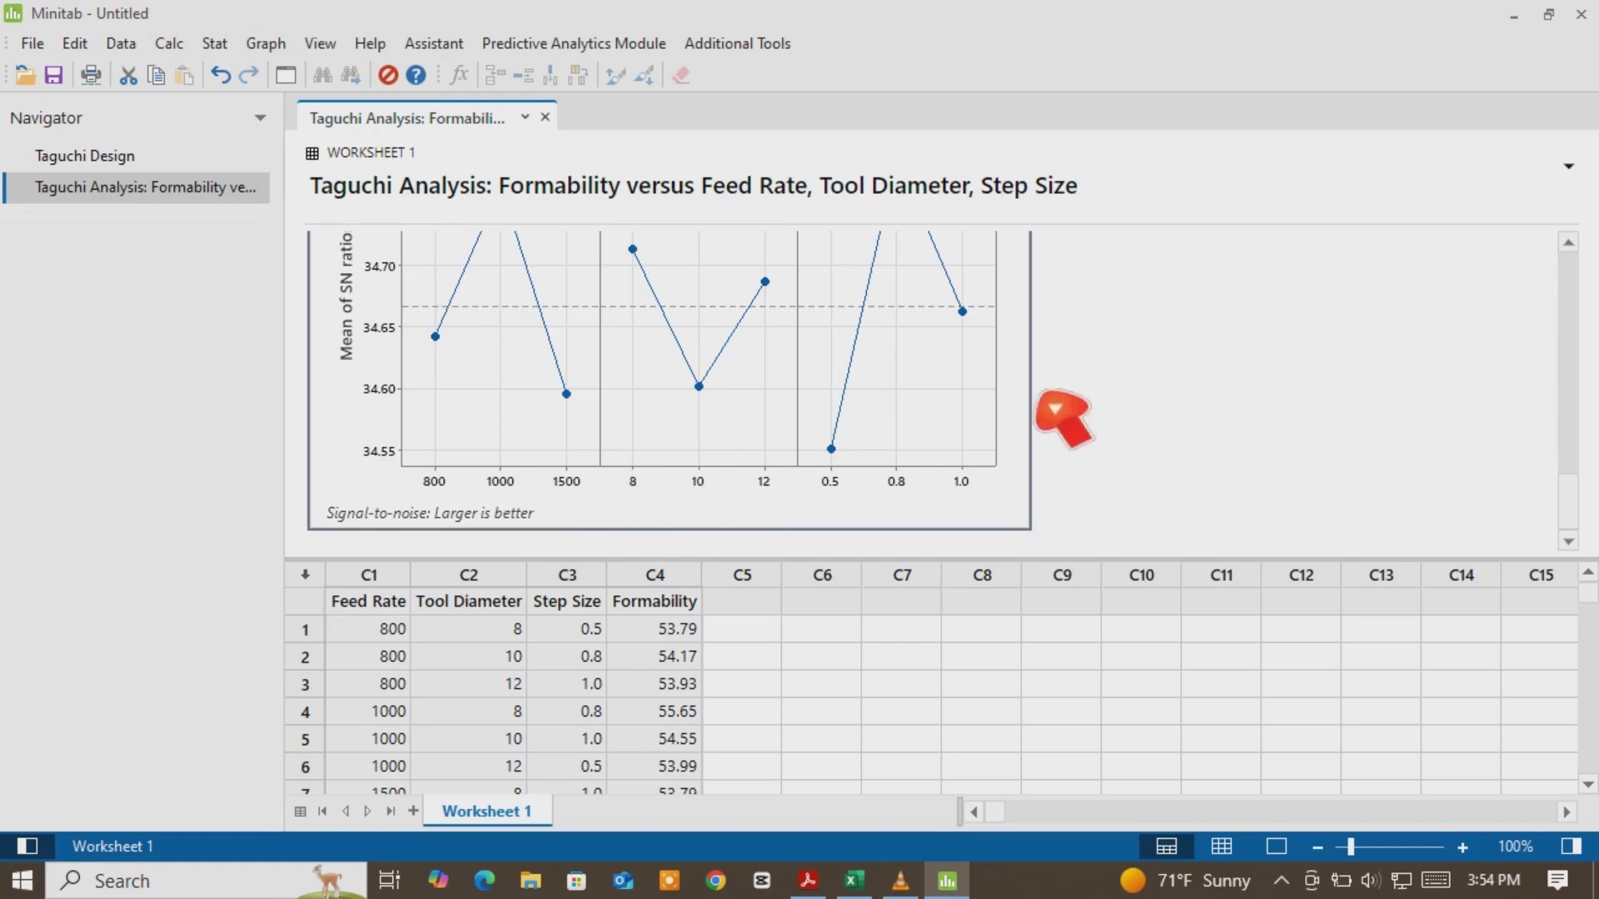
scroll(1577, 263, "up", 3)
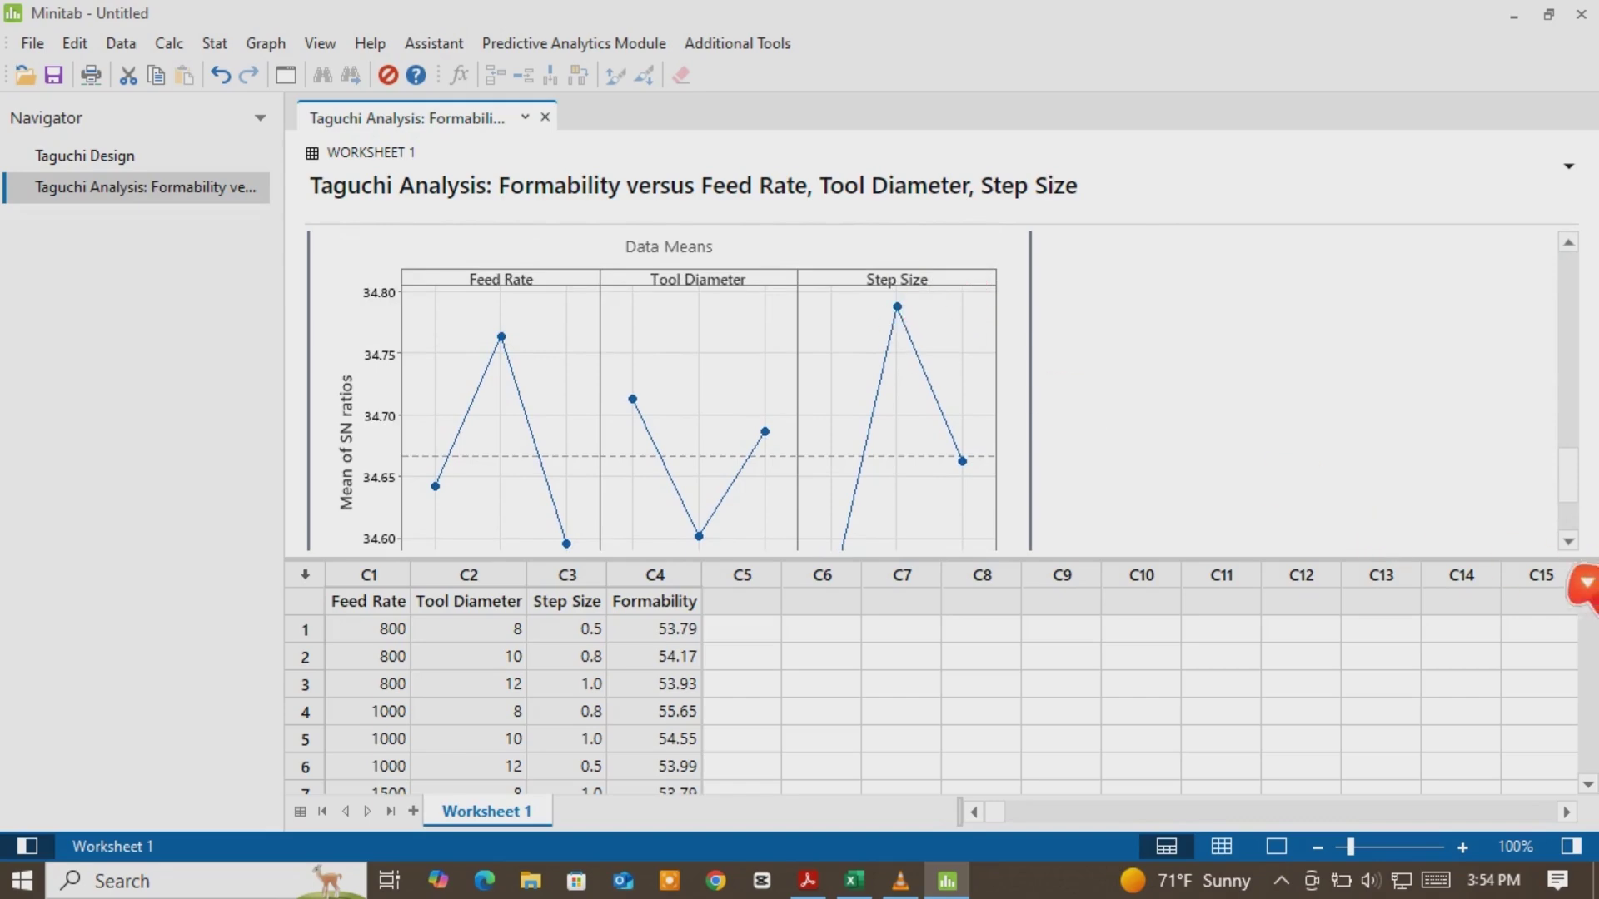
scroll(1582, 562, "down", 3)
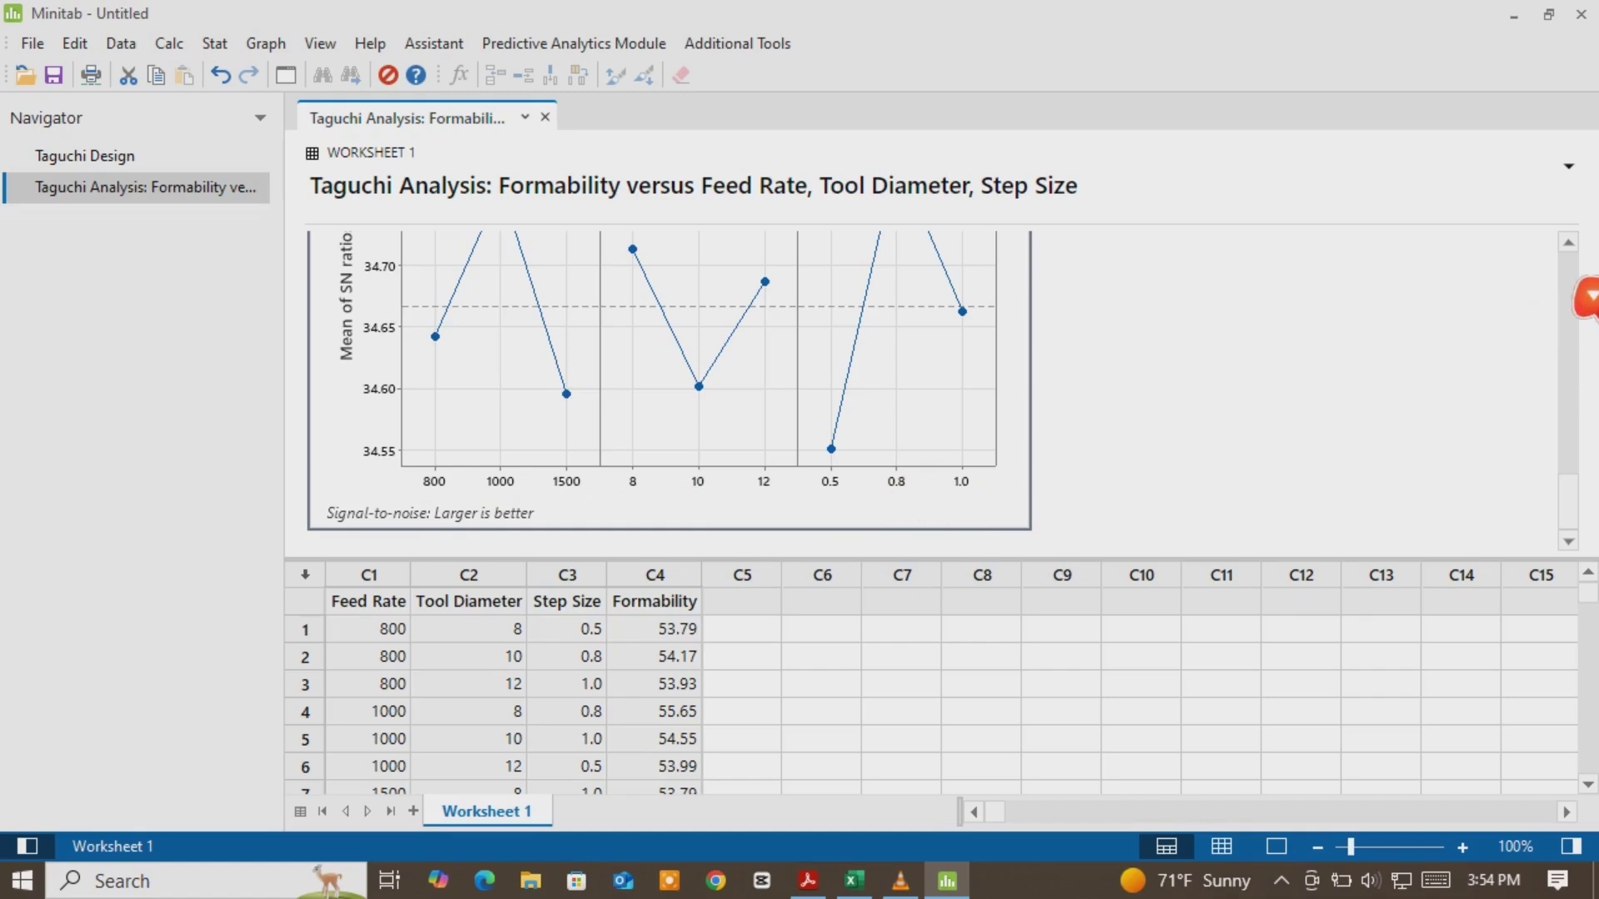
scroll(1589, 296, "down", 3)
scroll(1589, 296, "up", 4)
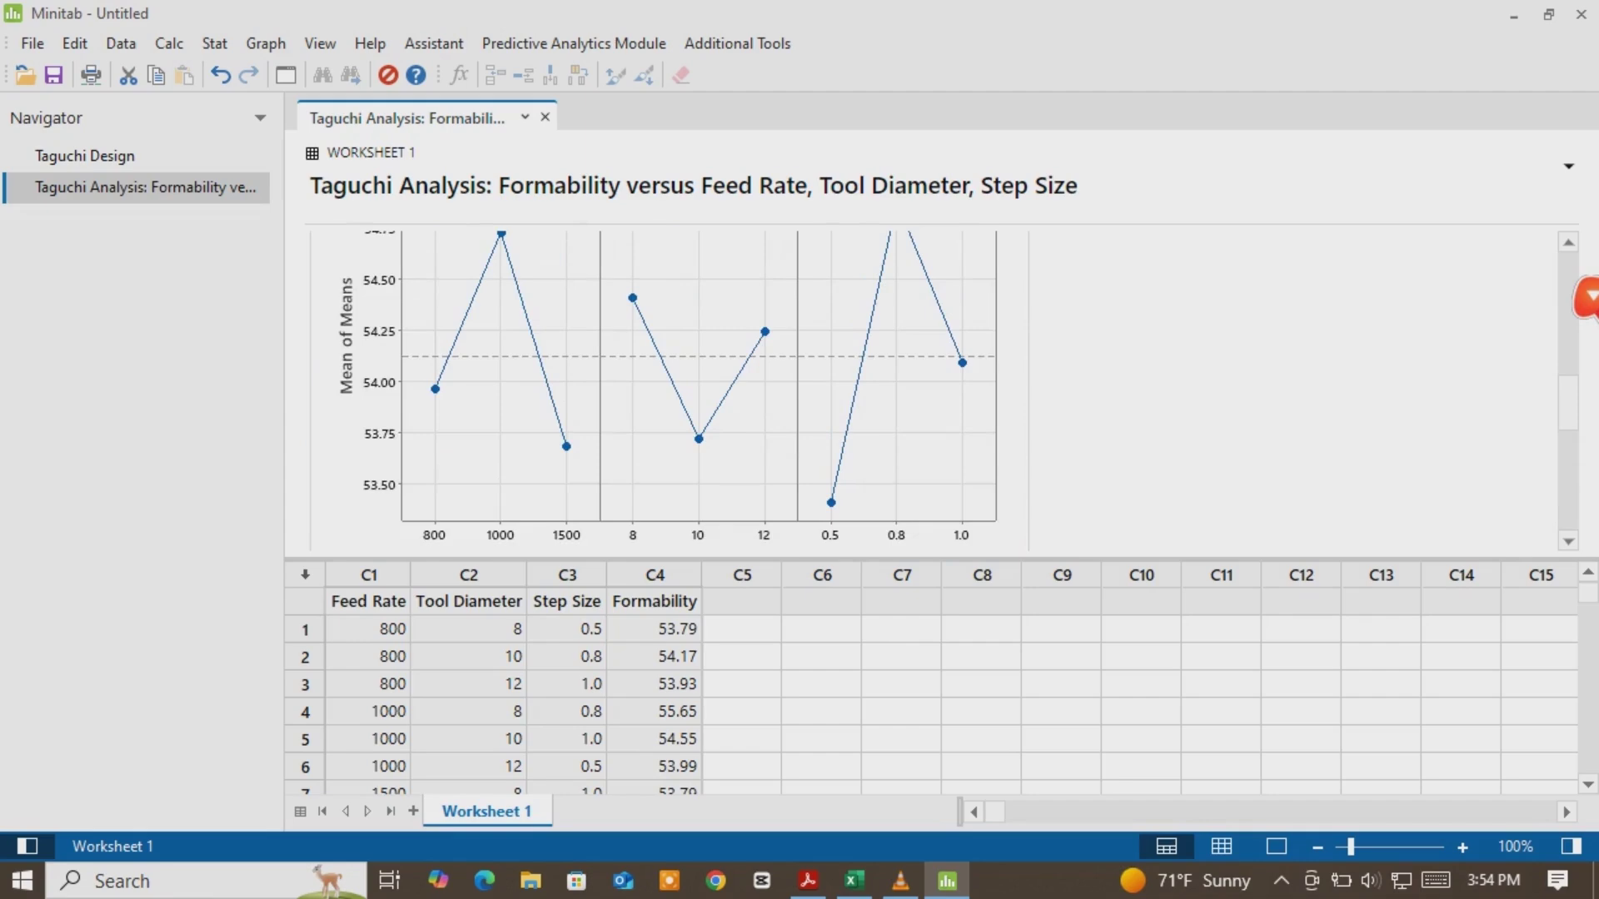
scroll(1587, 296, "up", 8)
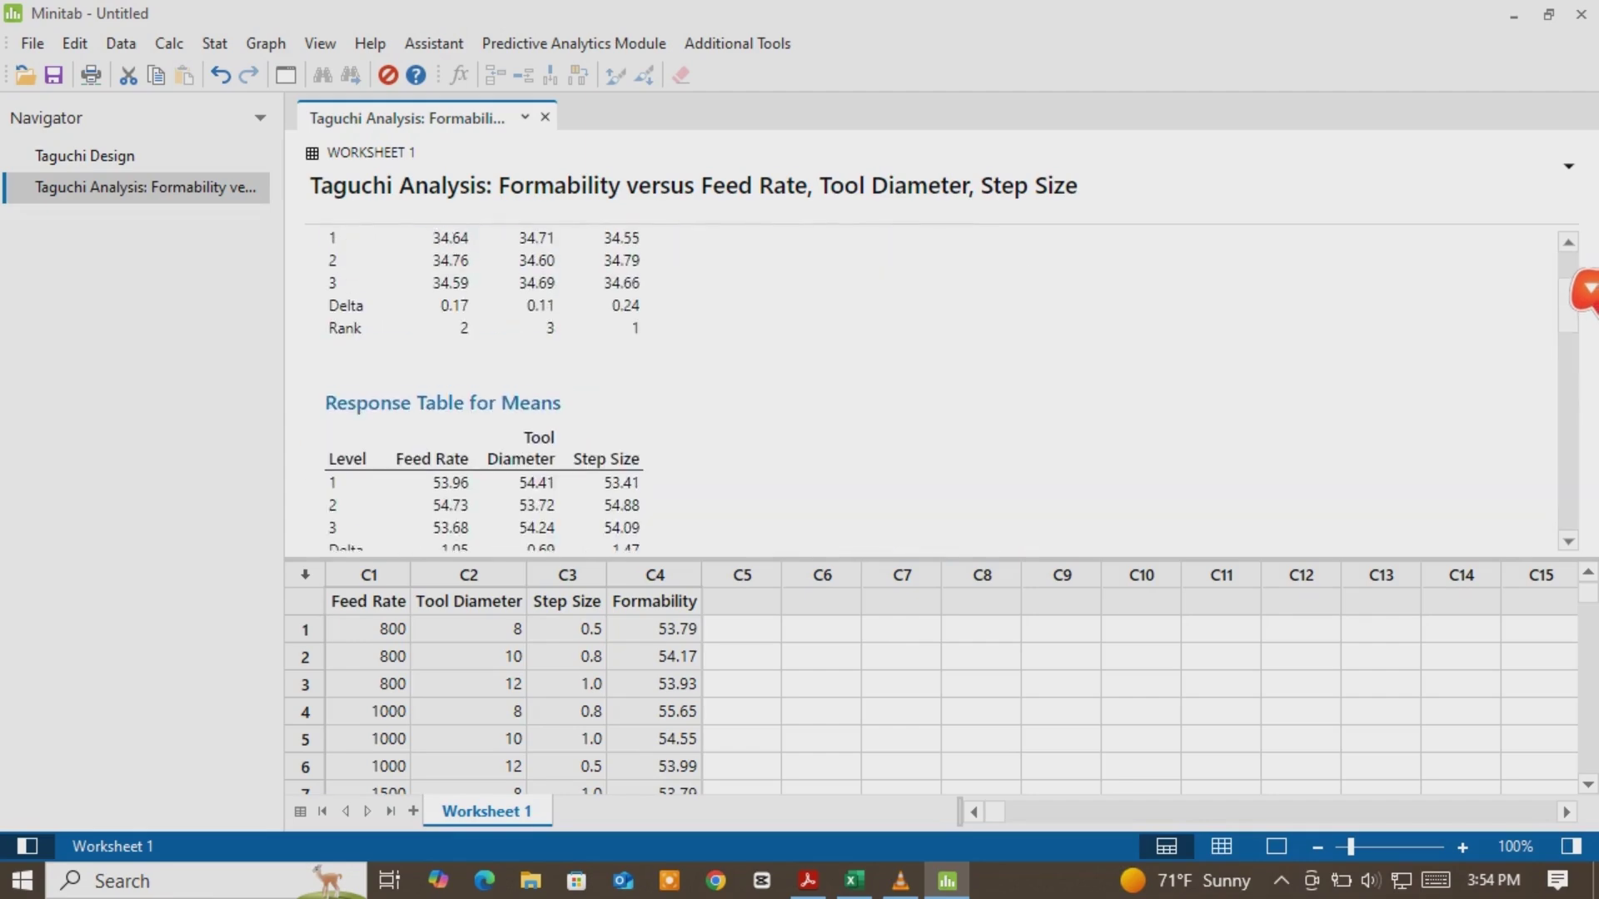
scroll(1586, 275, "up", 2)
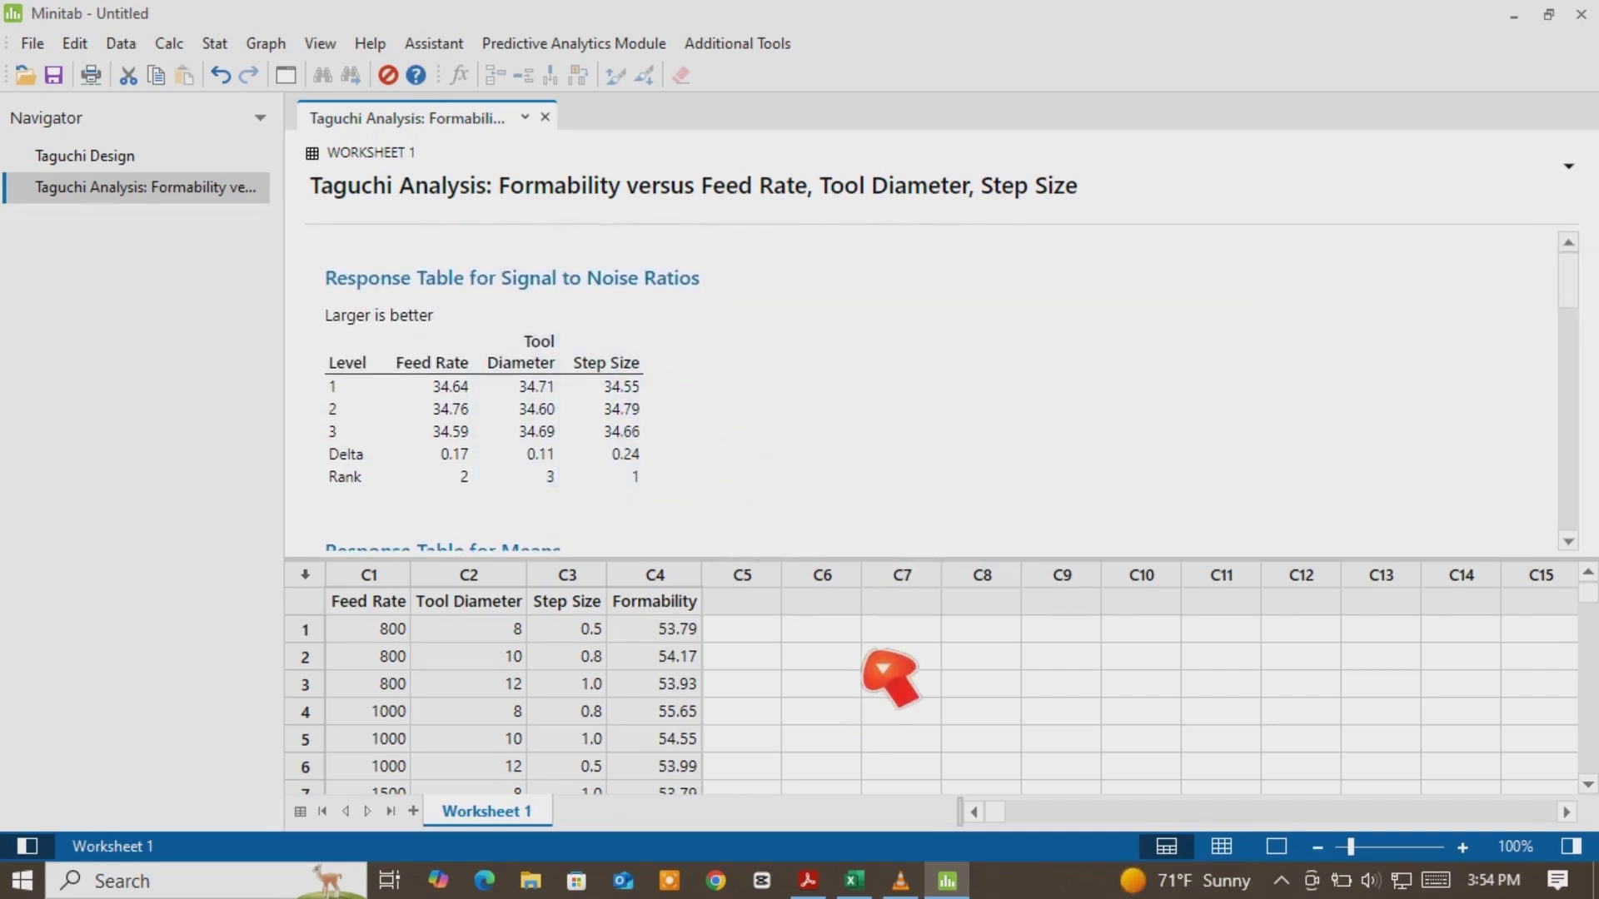
left_click(810, 885)
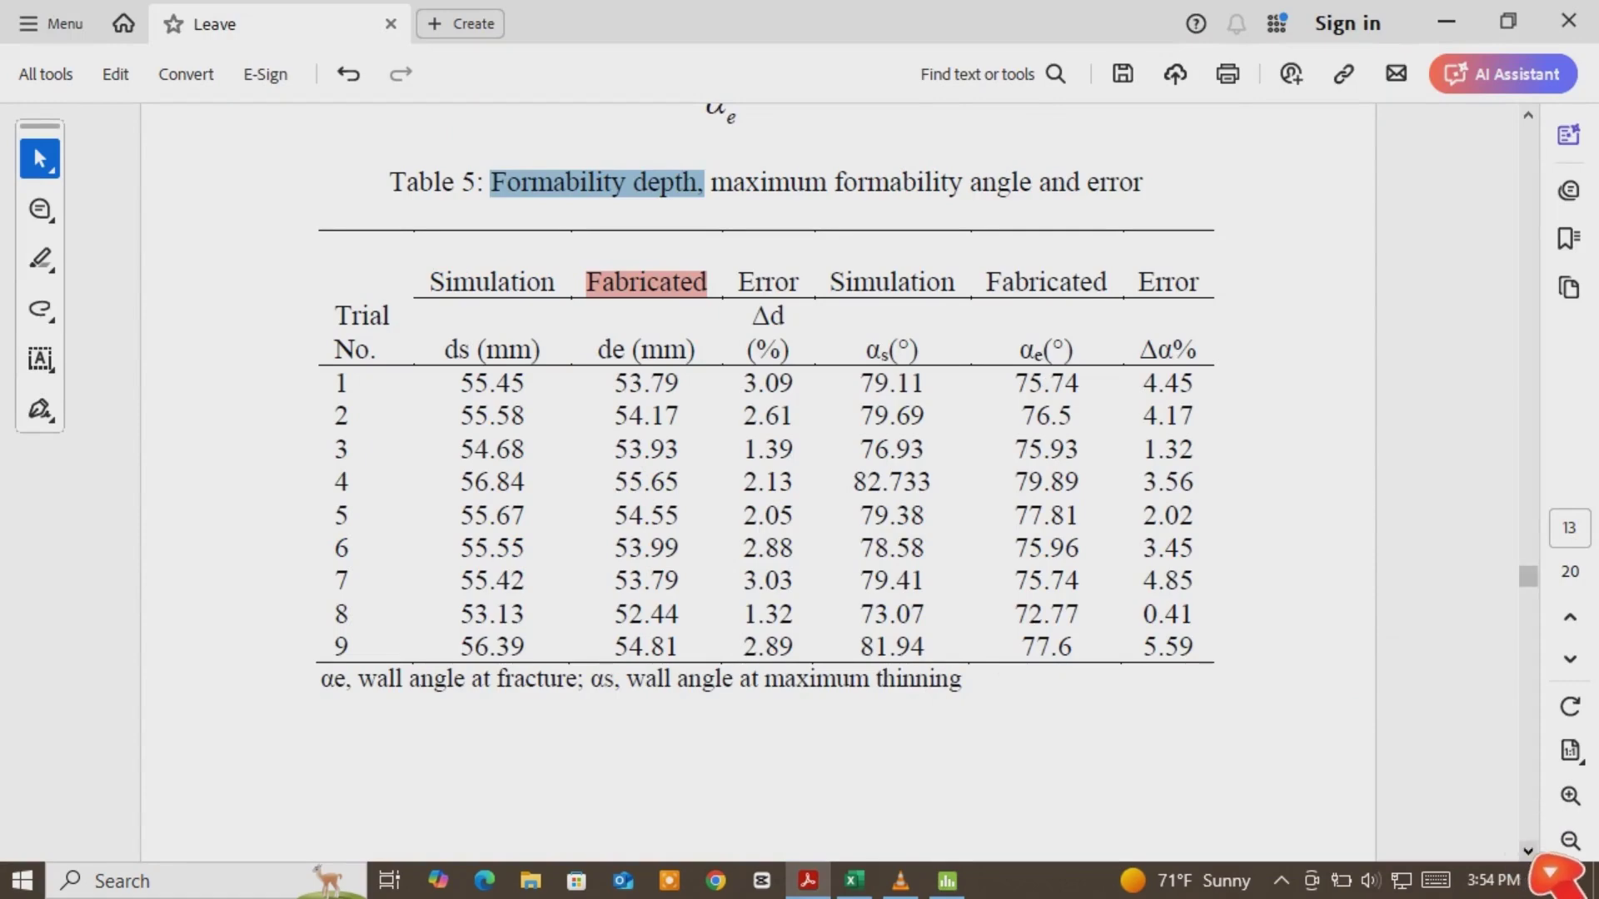
Scroll the paper down to Table 7, clear its caption selection, and return to Minitab
scroll(1539, 863, "down", 5)
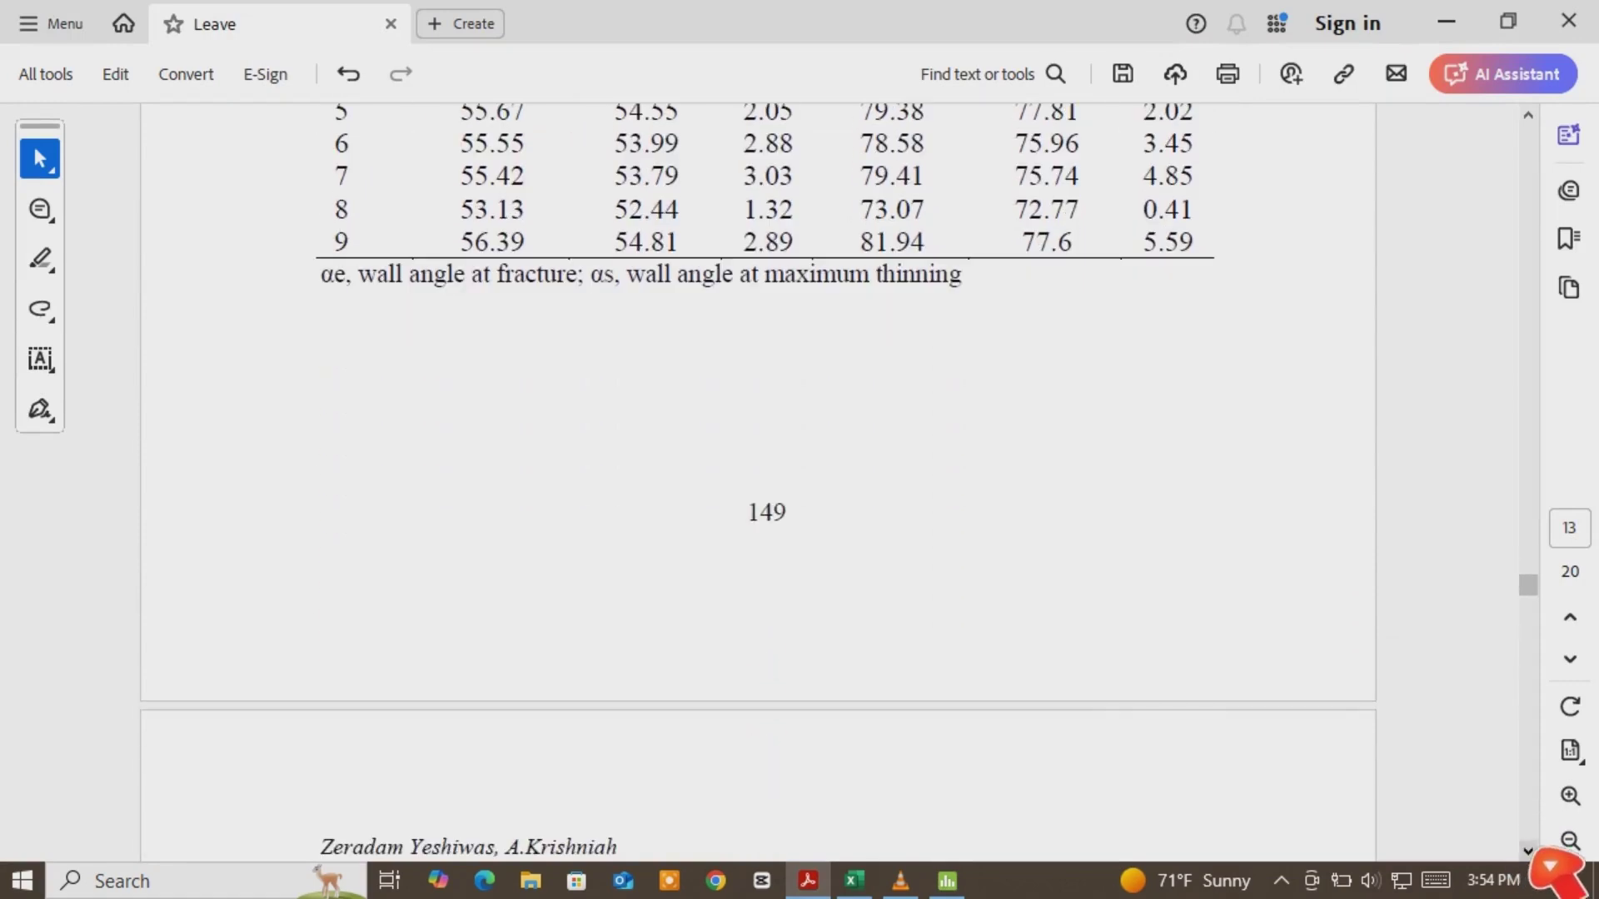
scroll(1548, 864, "down", 8)
scroll(1549, 849, "down", 9)
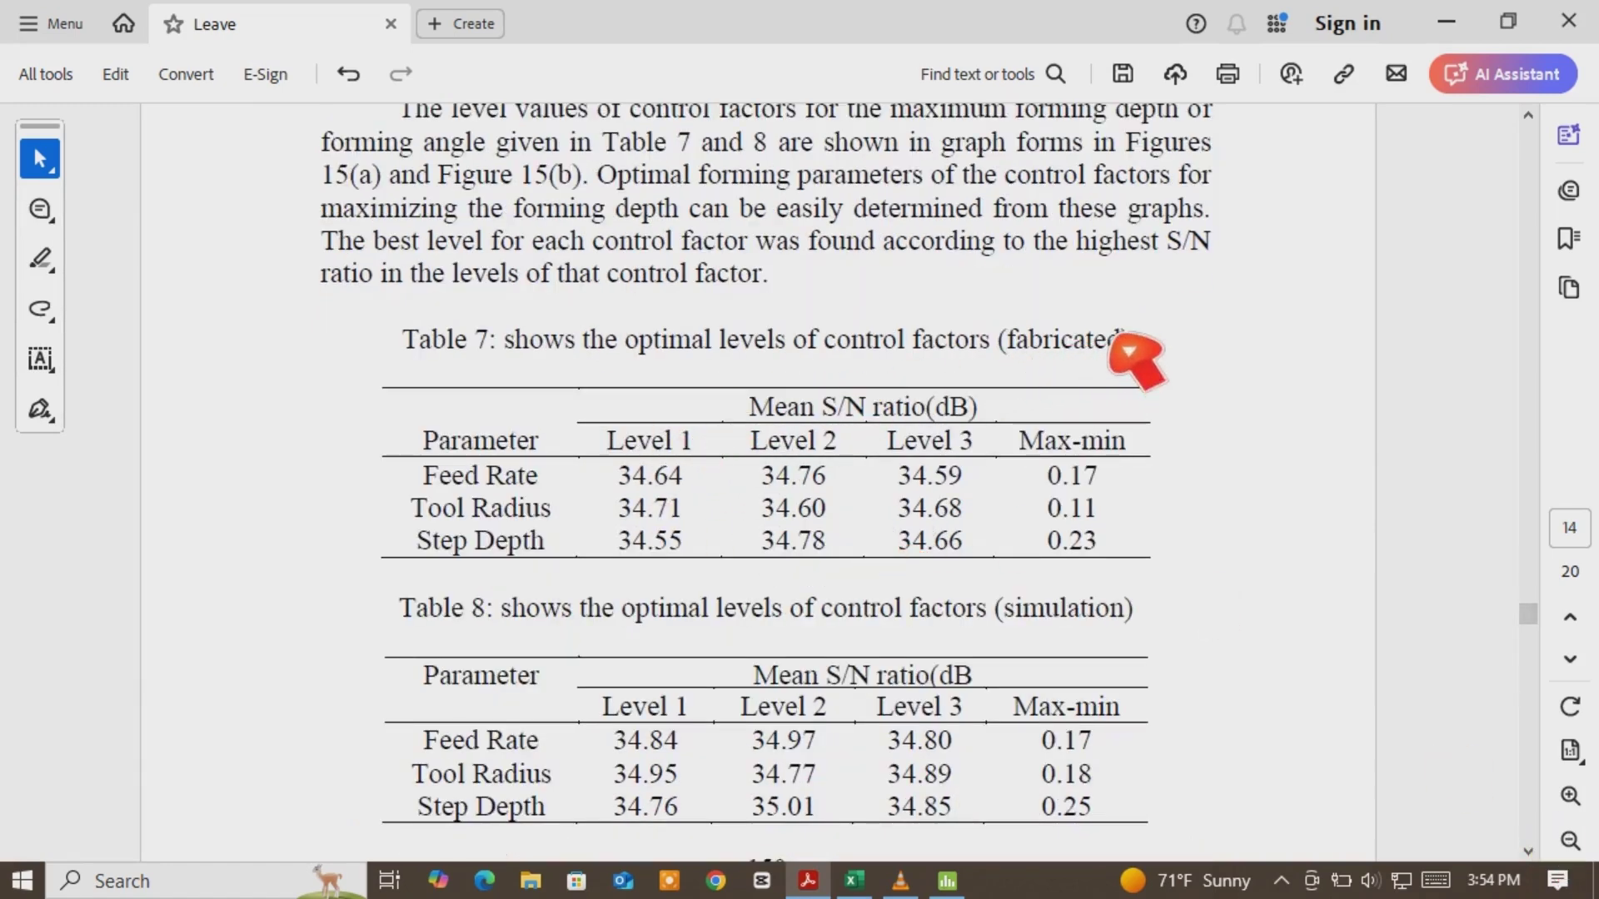
left_click_drag(1137, 342, 949, 349)
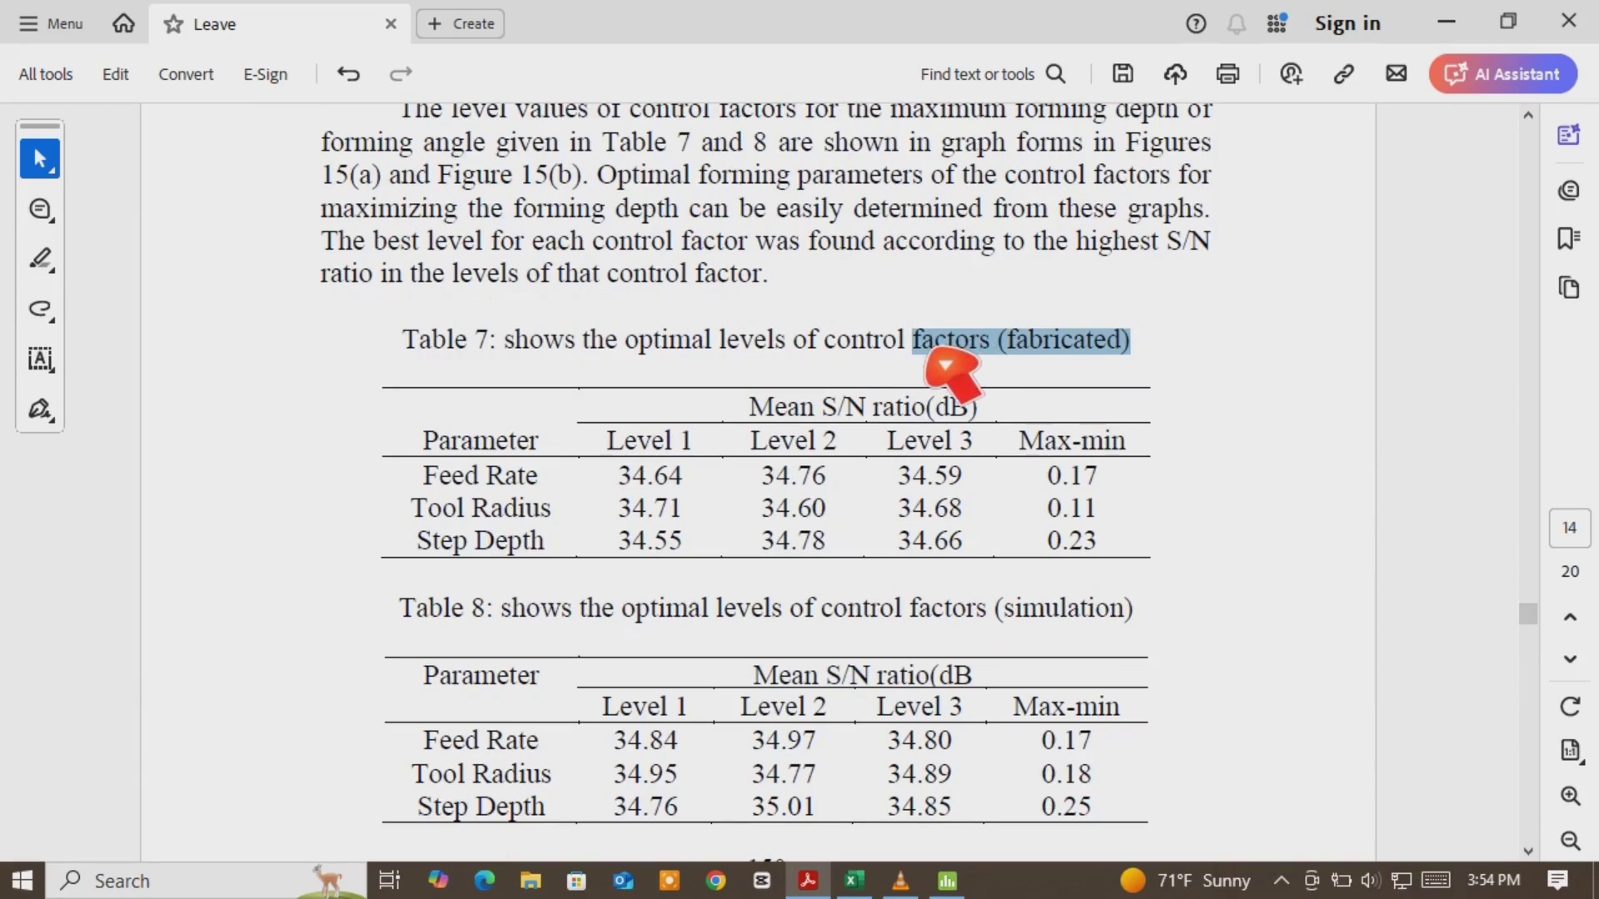
left_click(583, 471)
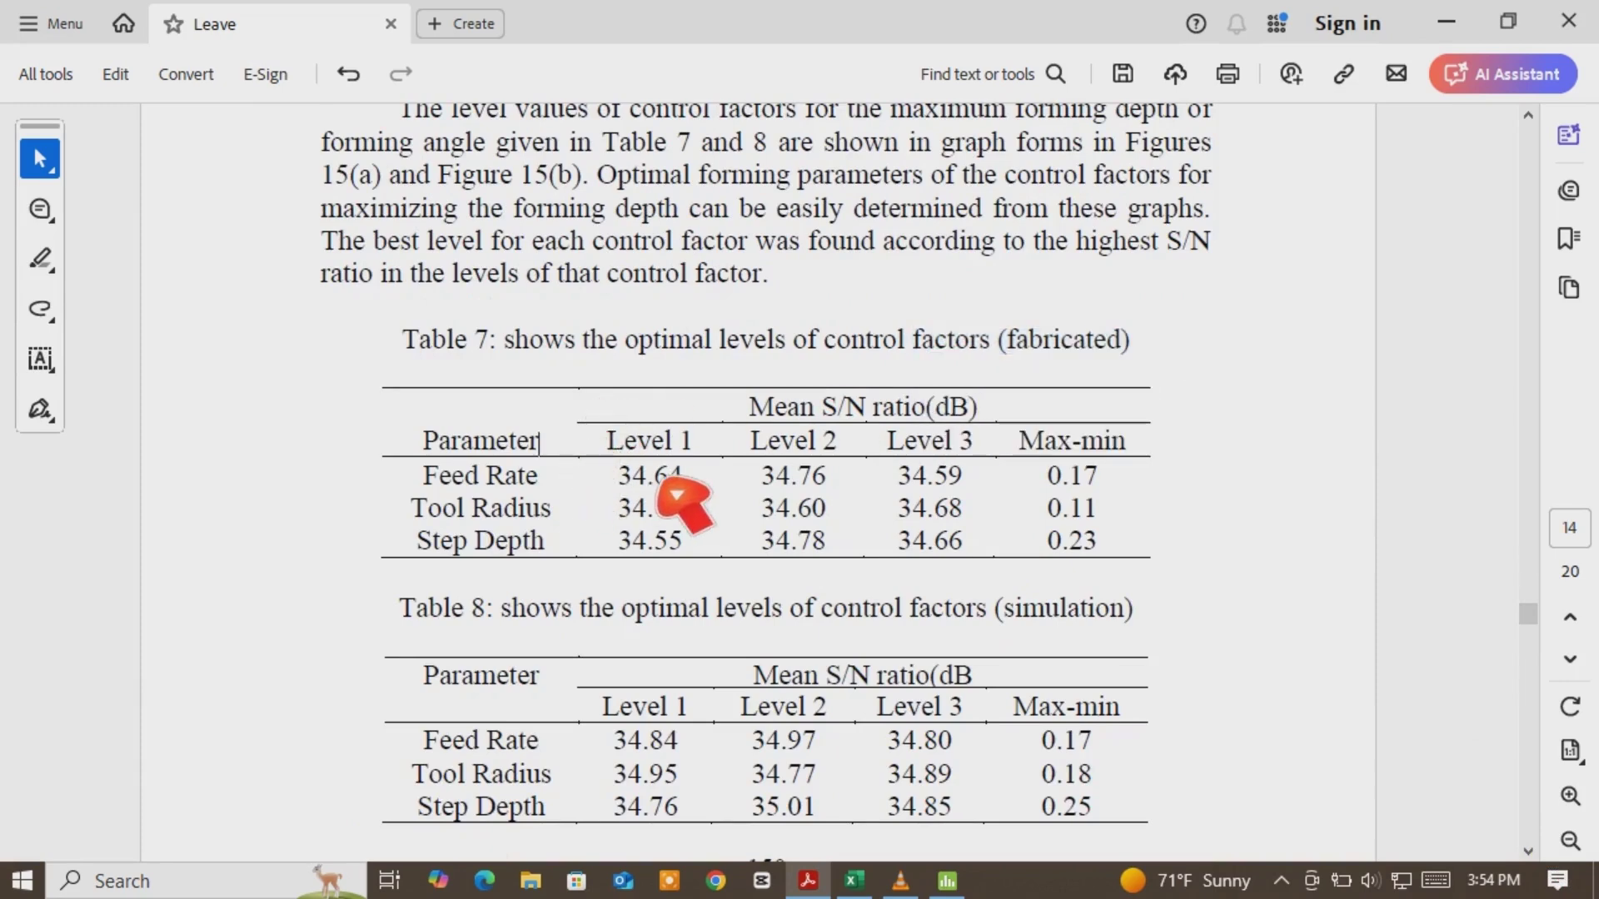
key("alt+Tab")
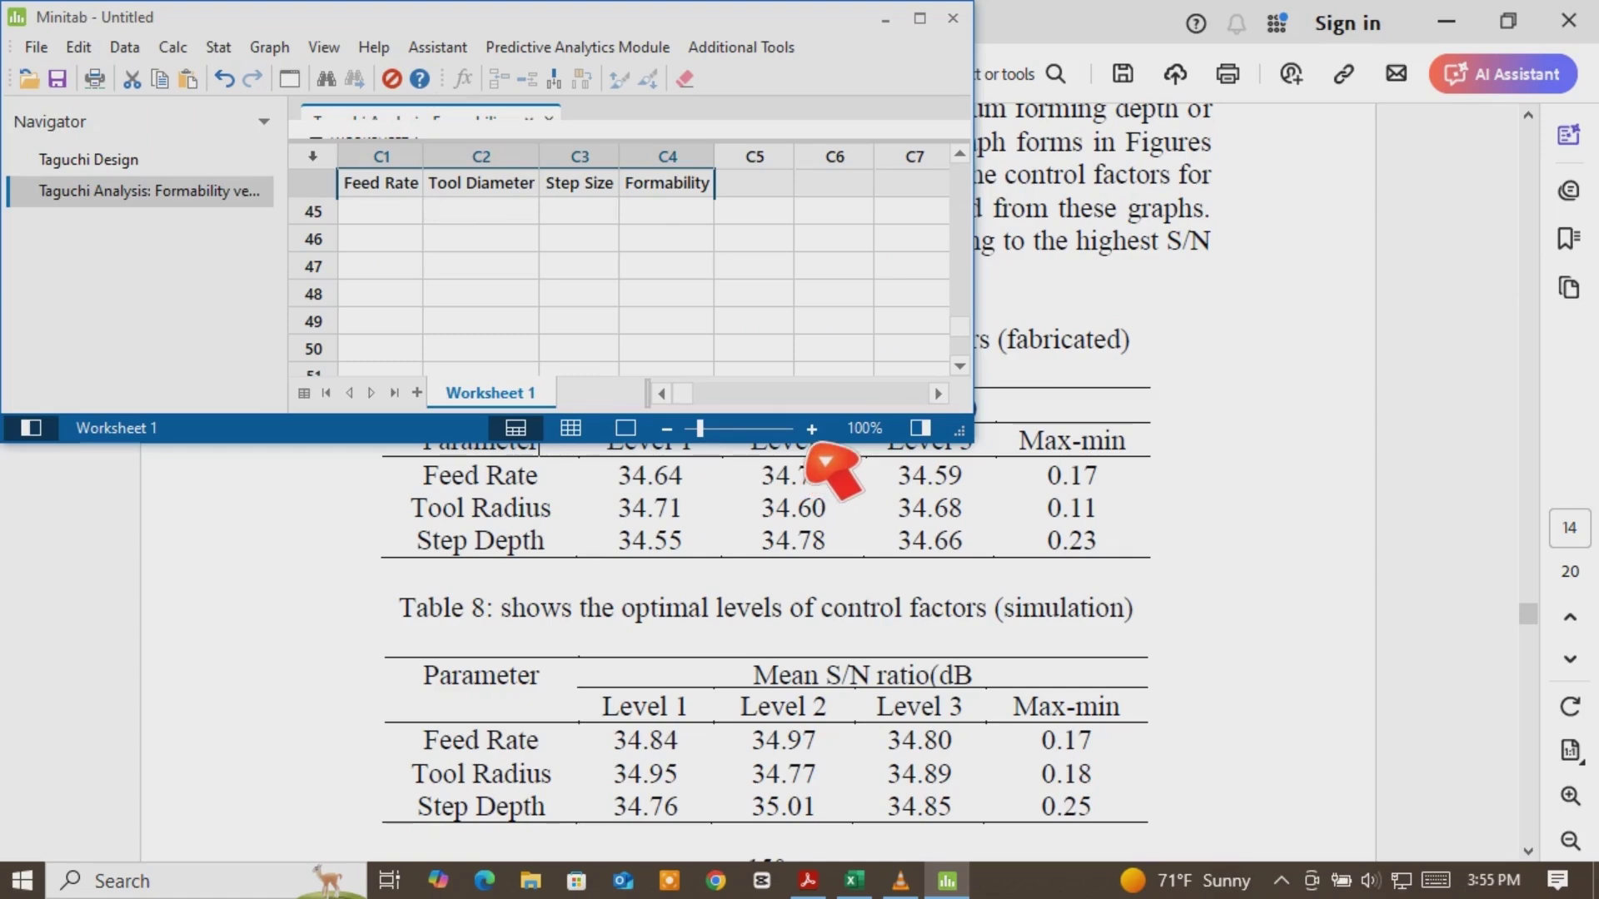
Arrange the restored Acrobat window beside Minitab's Taguchi output, showing Table 7
left_click_drag(821, 449, 732, 843)
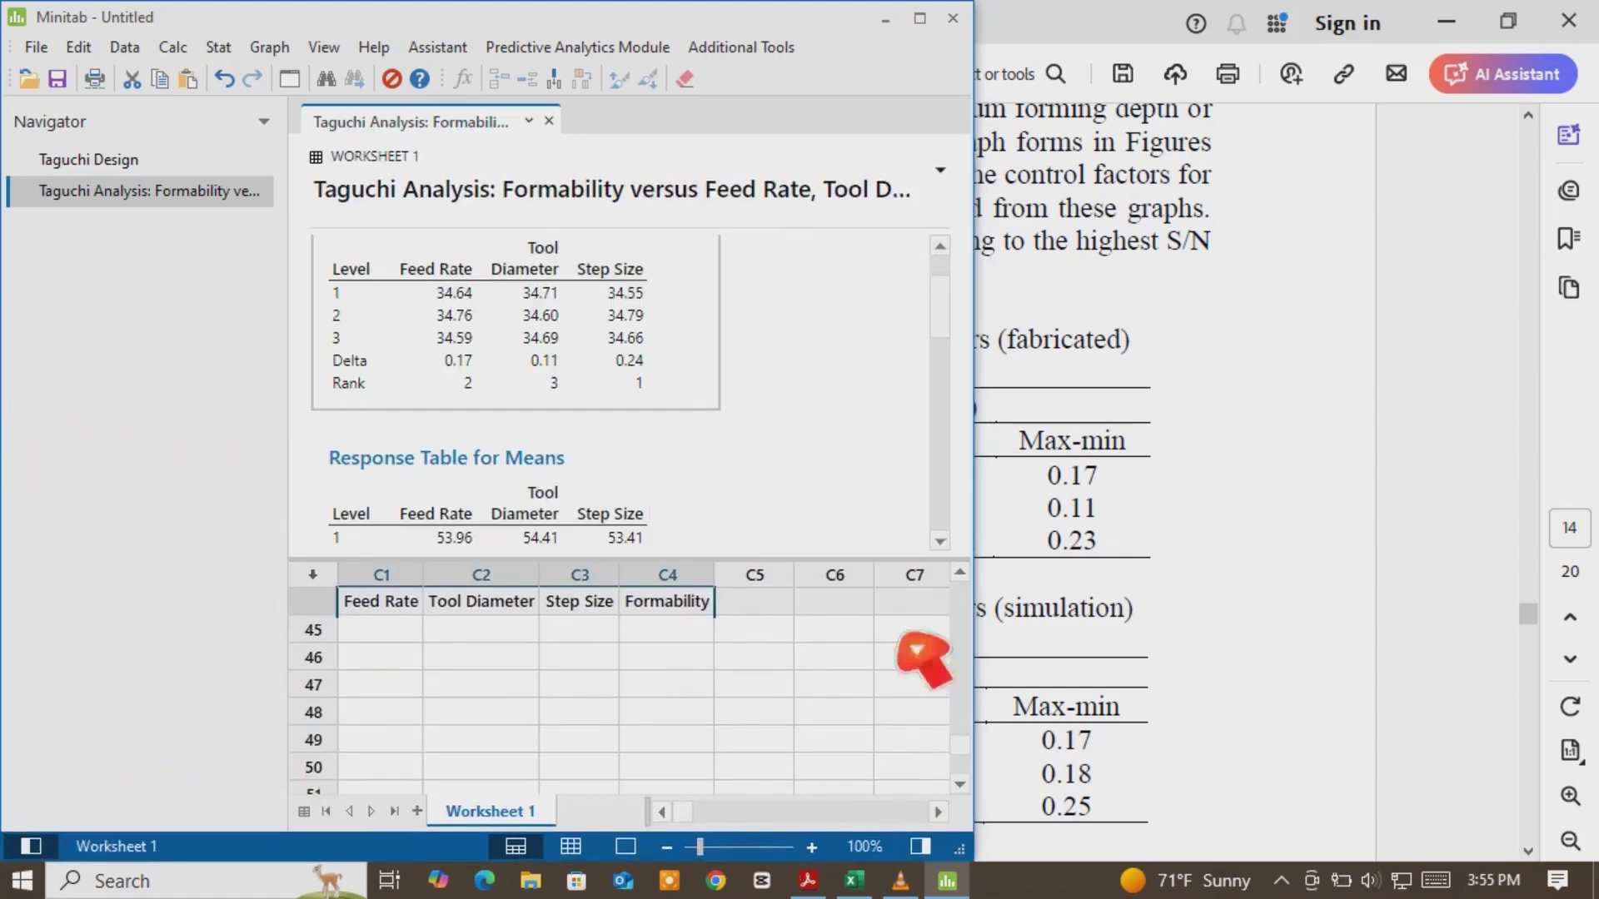
left_click(1508, 21)
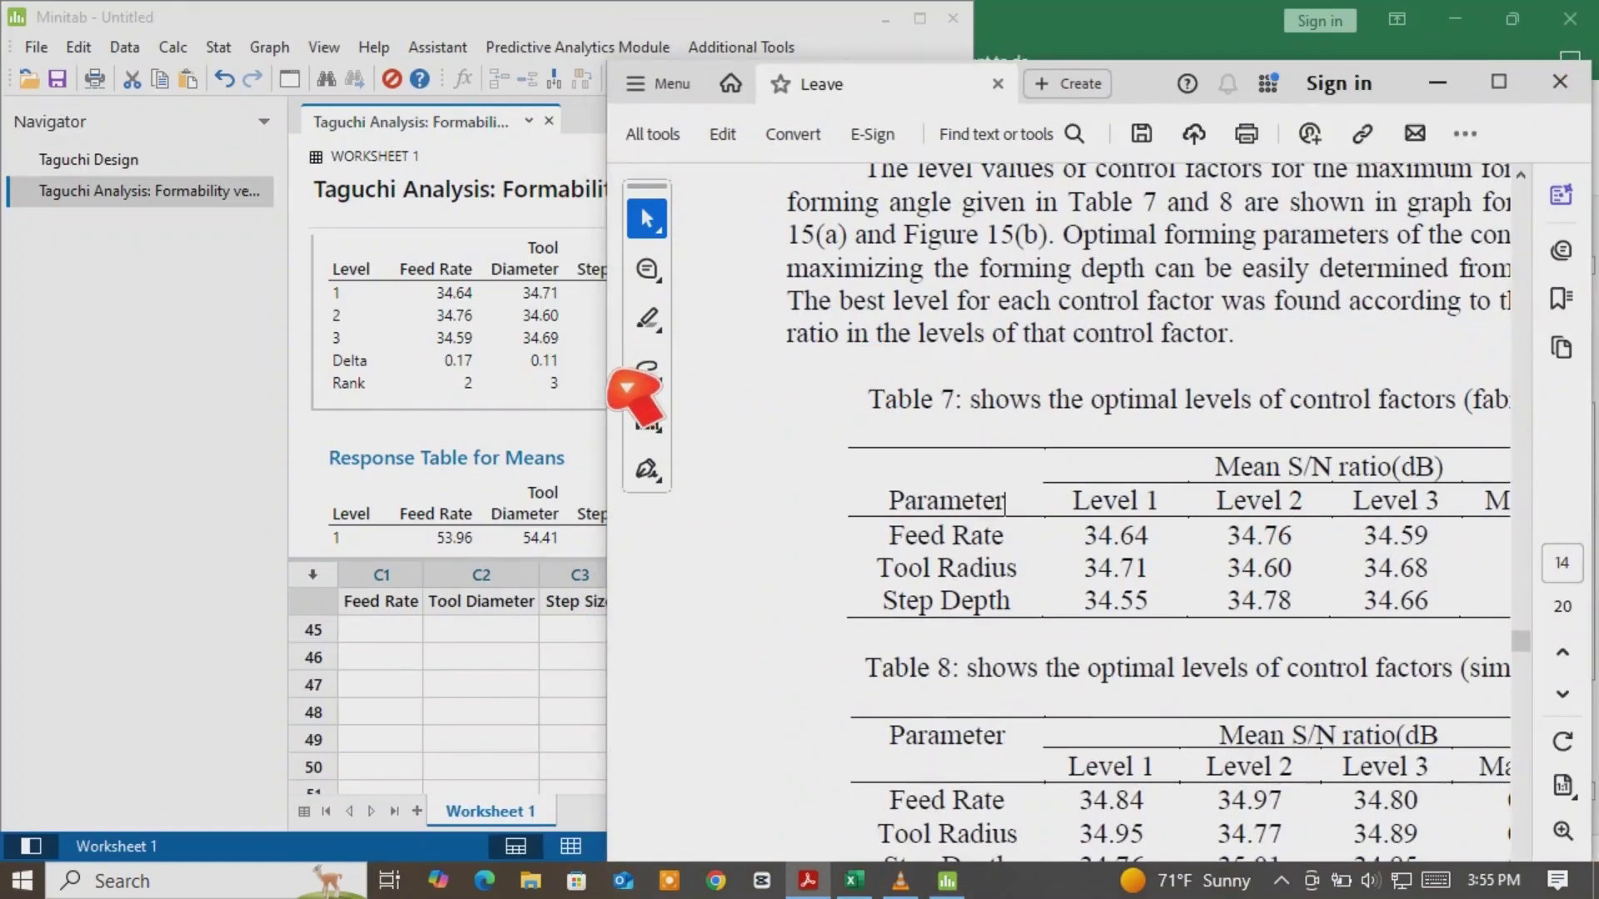
left_click_drag(612, 379, 955, 204)
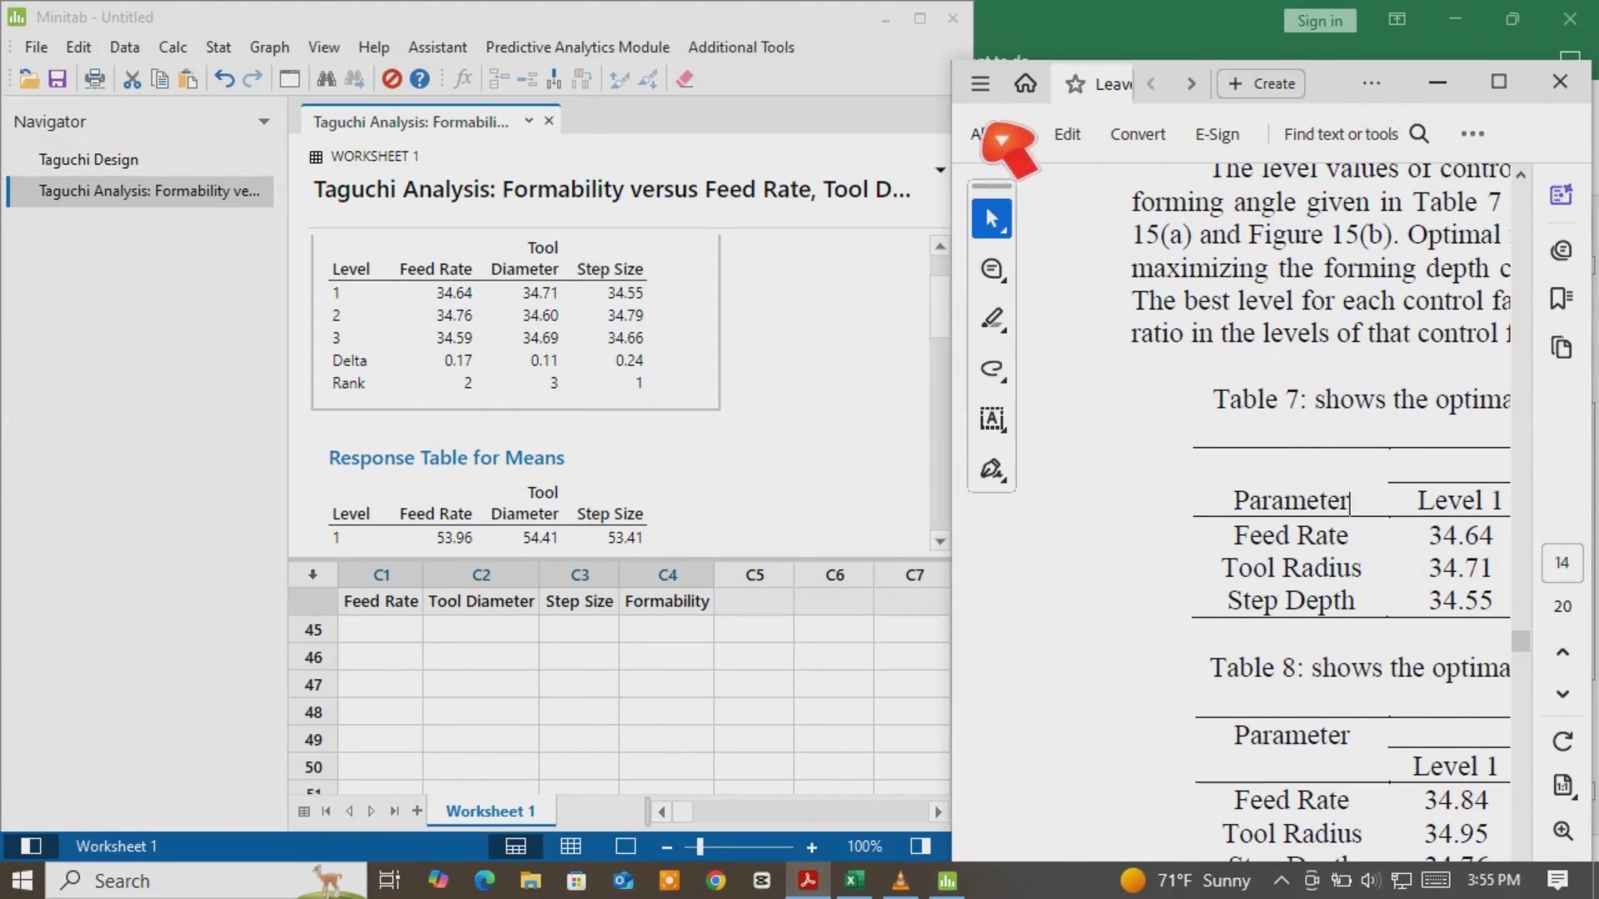
left_click_drag(956, 150, 727, 150)
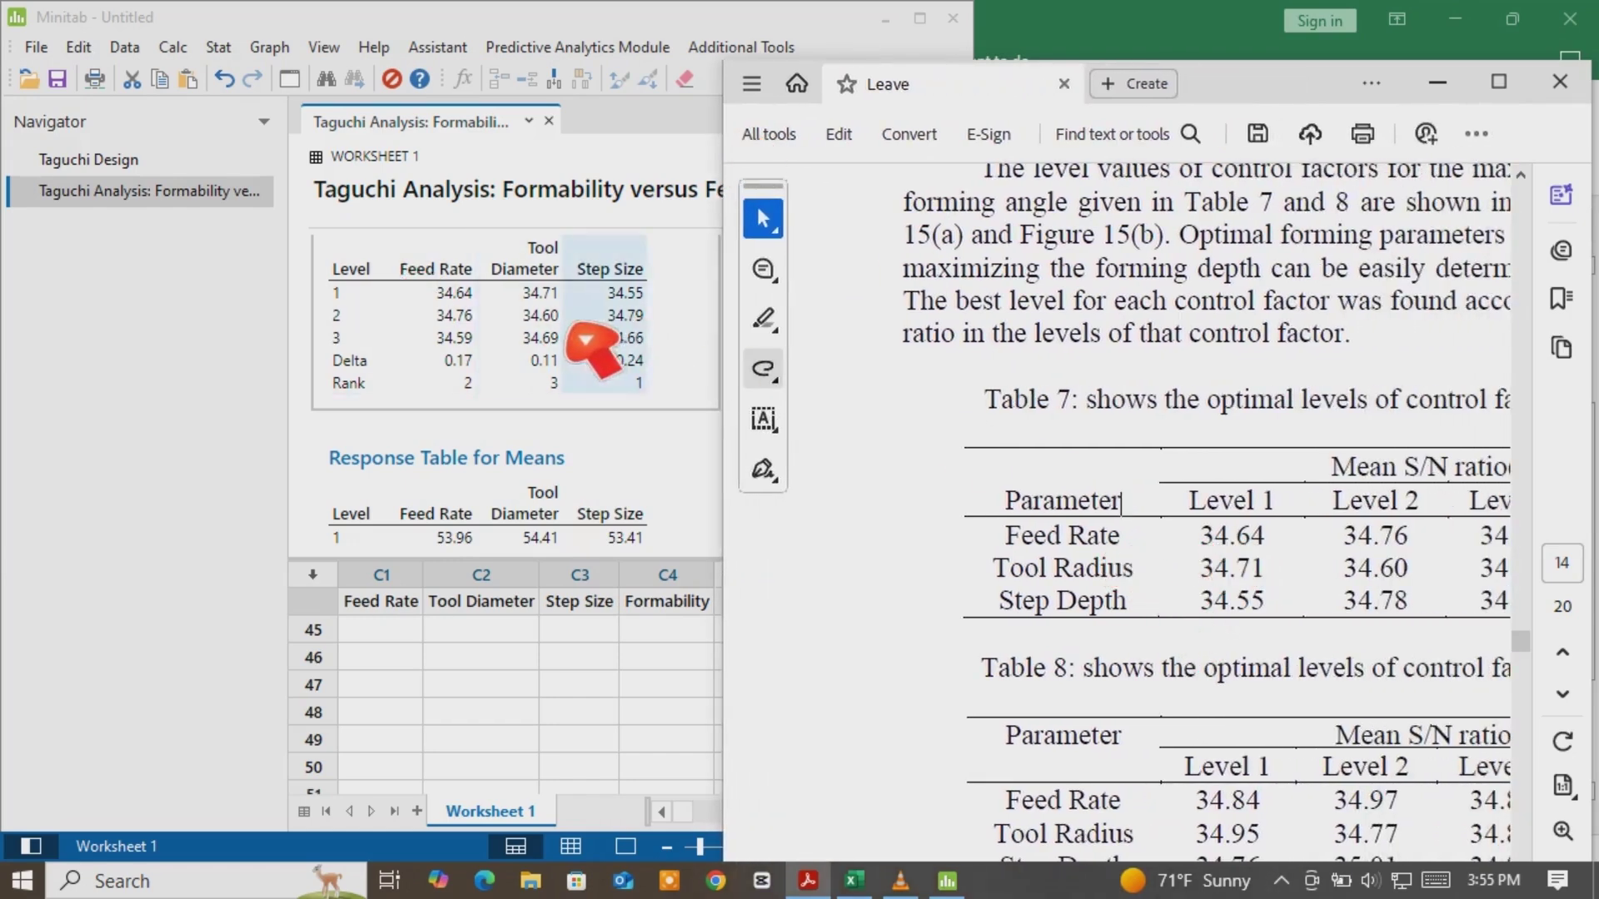
Check Table 7's Feed Rate (34.64, 34.76, 34.59) and Tool Radius (34.71, 34.68) S/N values against Minitab
left_click(471, 310)
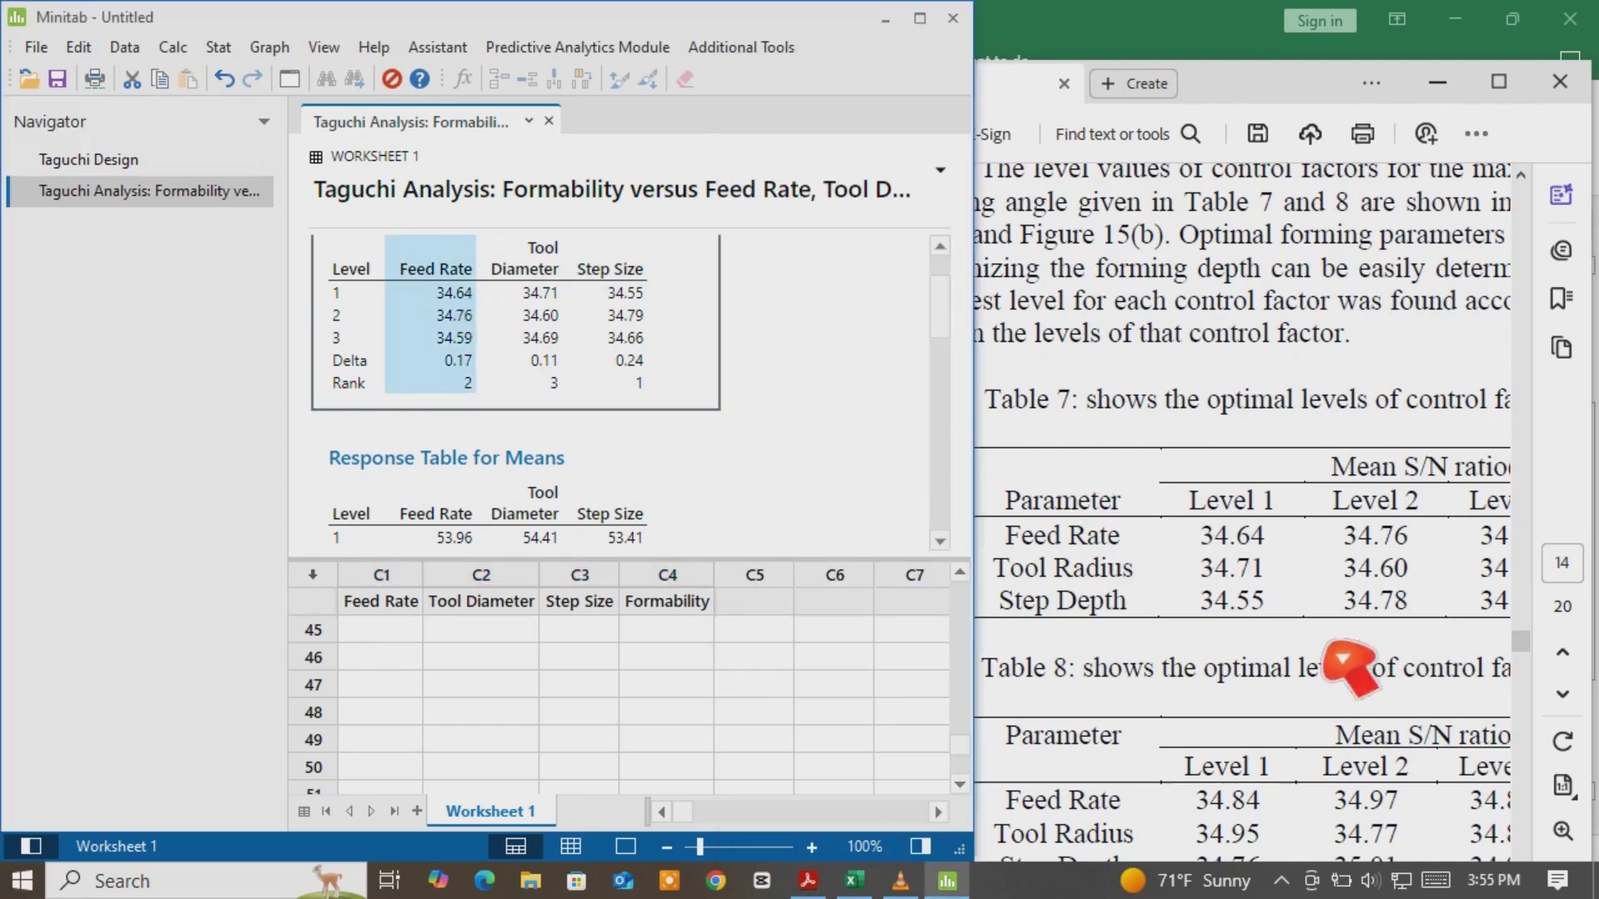
left_click(1282, 566)
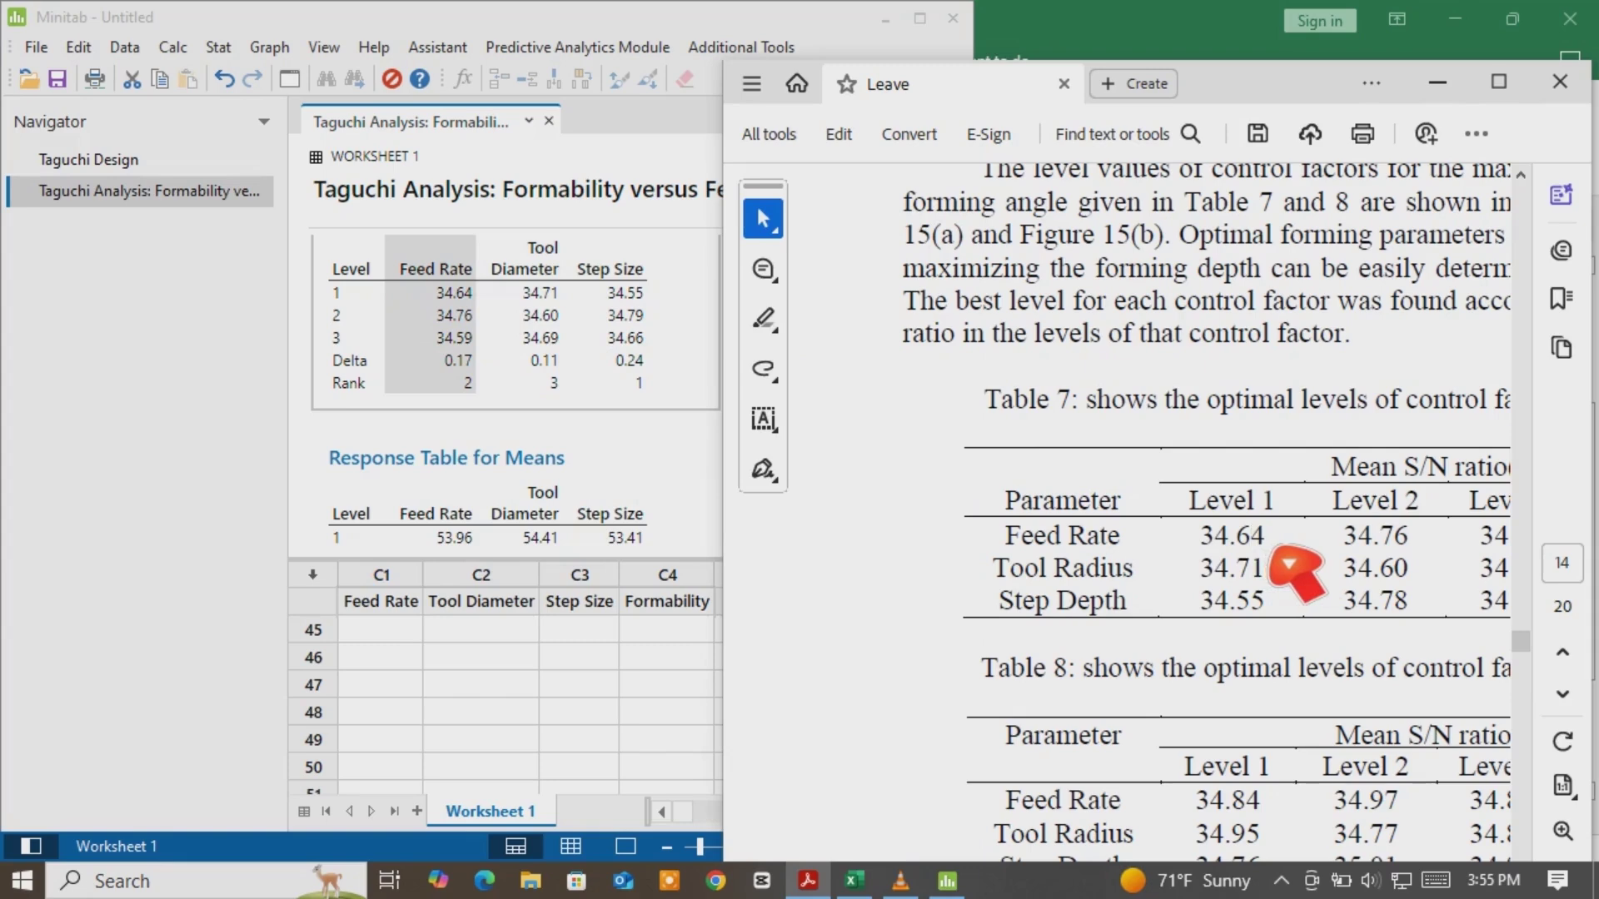
left_click_drag(1288, 564, 1233, 545)
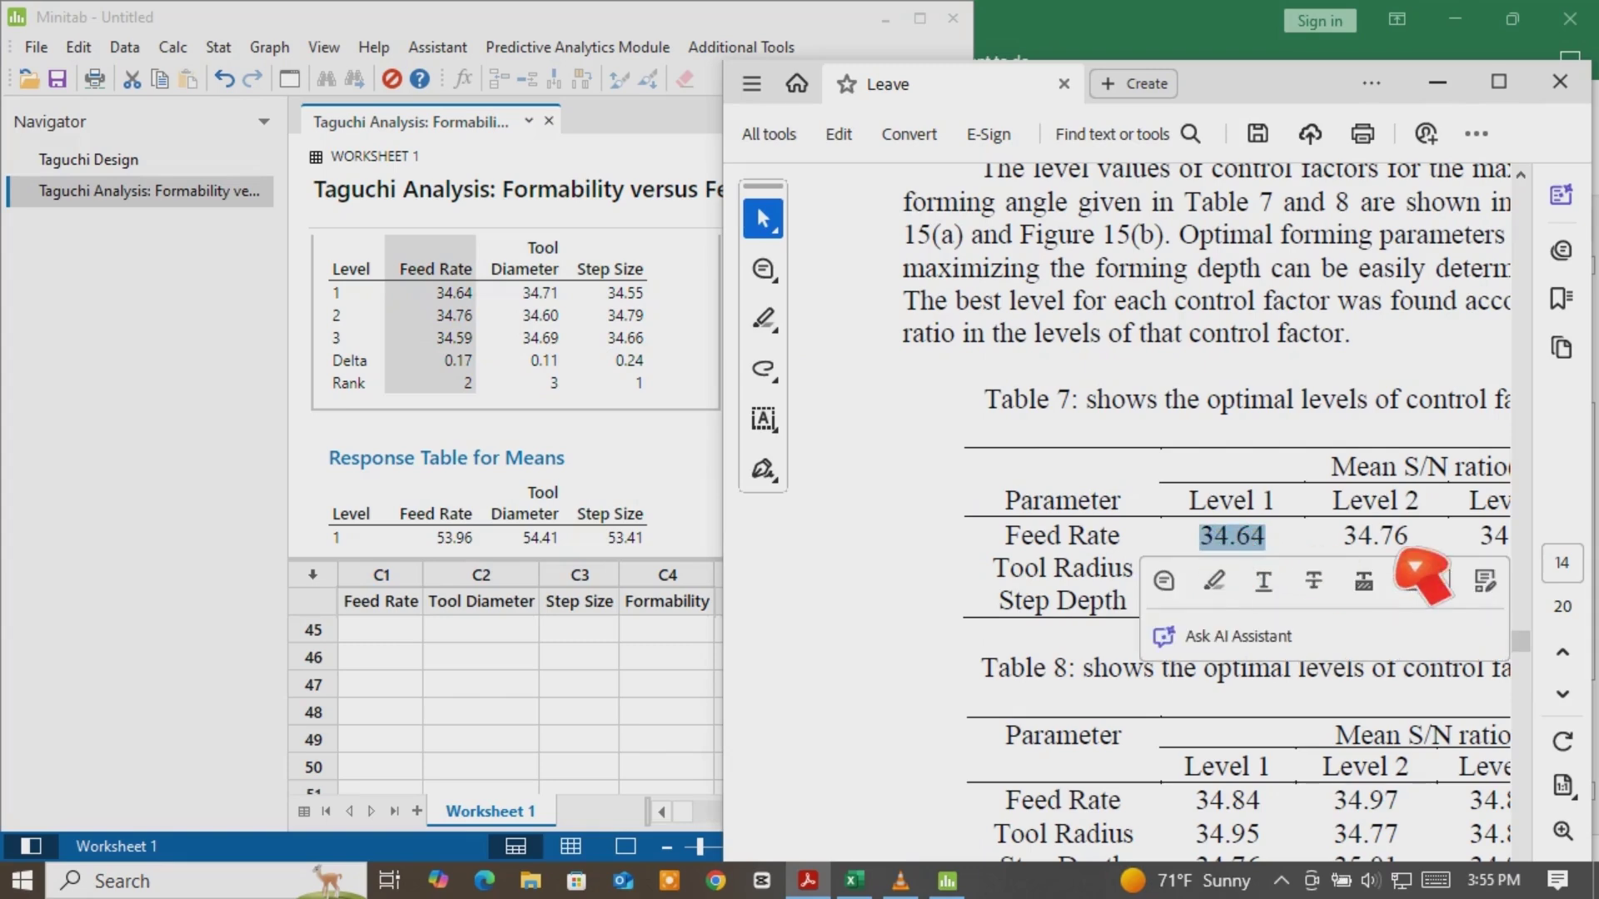
left_click_drag(1434, 565, 1402, 563)
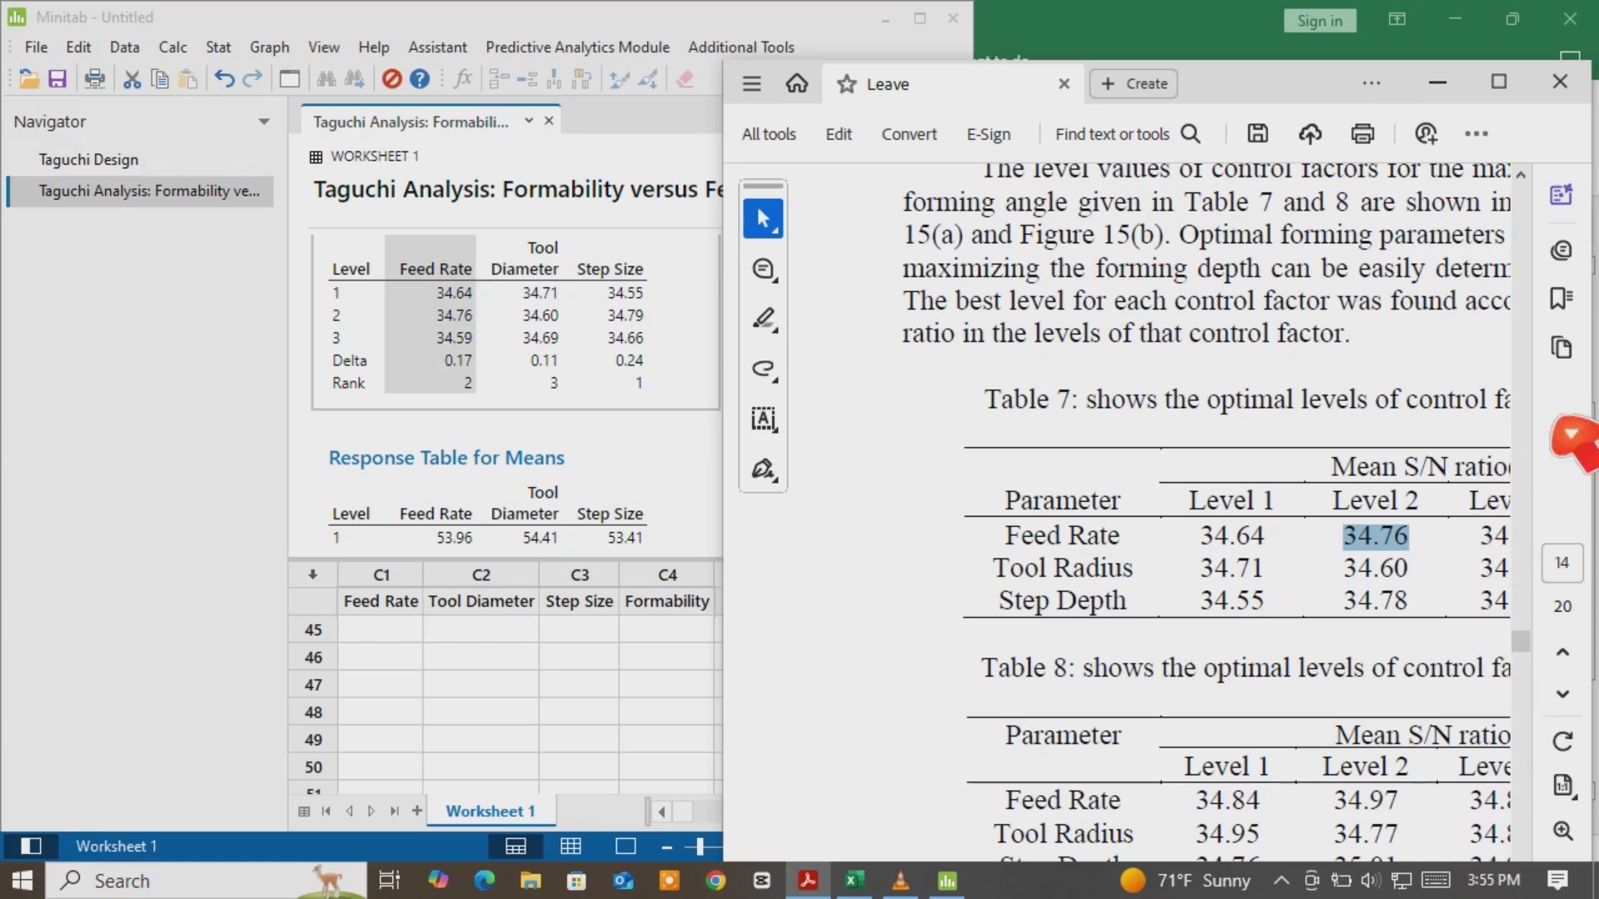
left_click_drag(1500, 553, 1559, 553)
left_click(1361, 539)
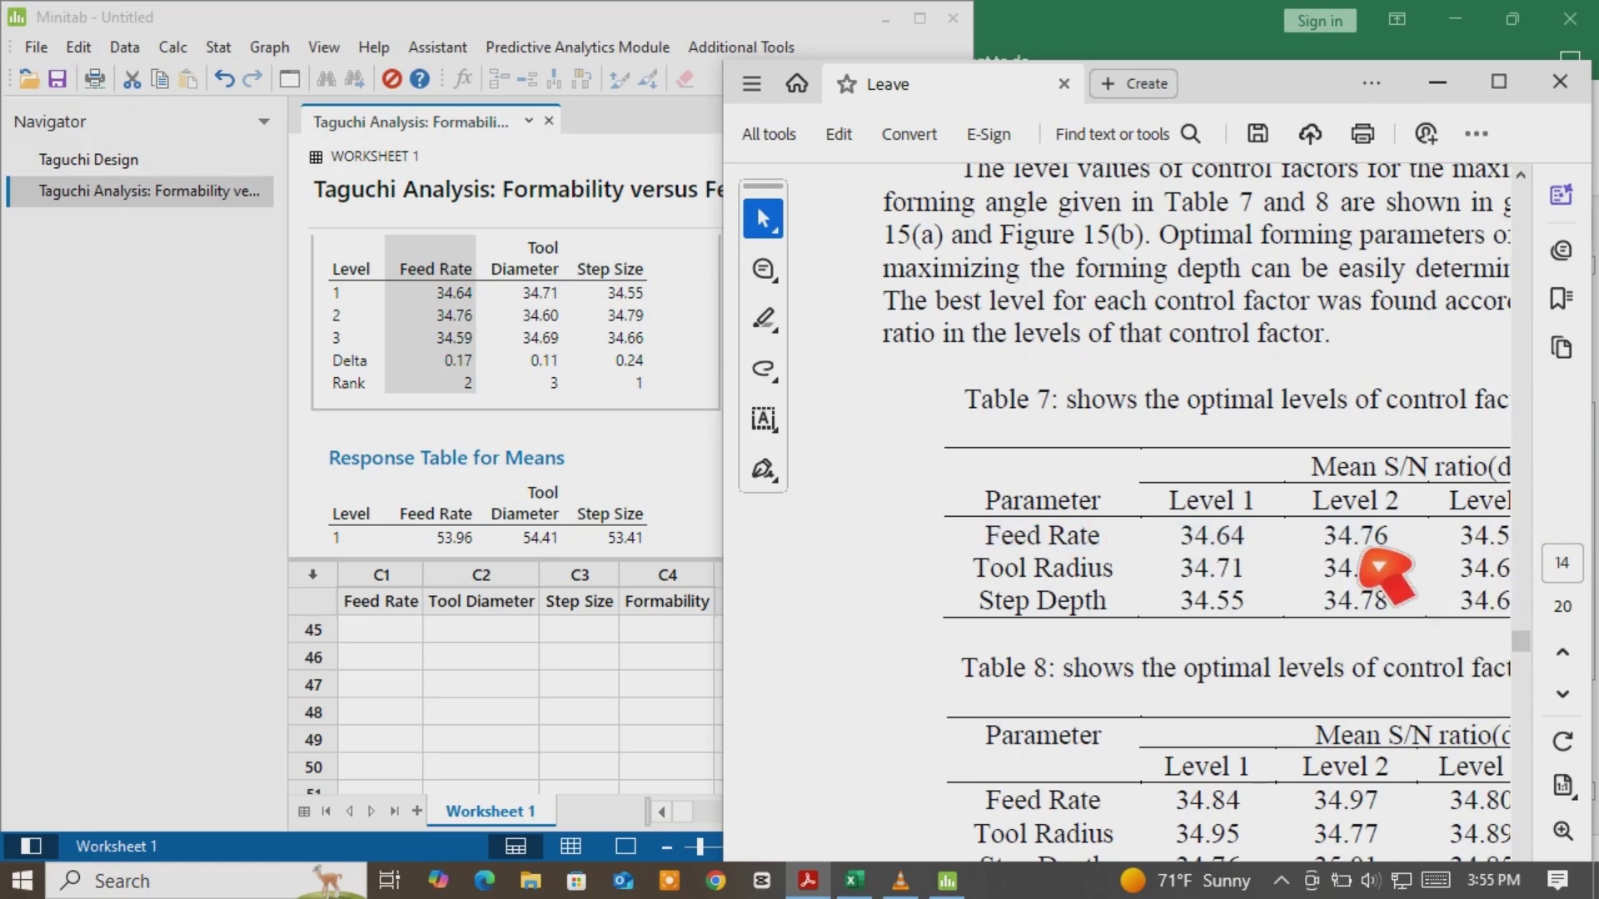
left_click_drag(1474, 550, 1595, 566)
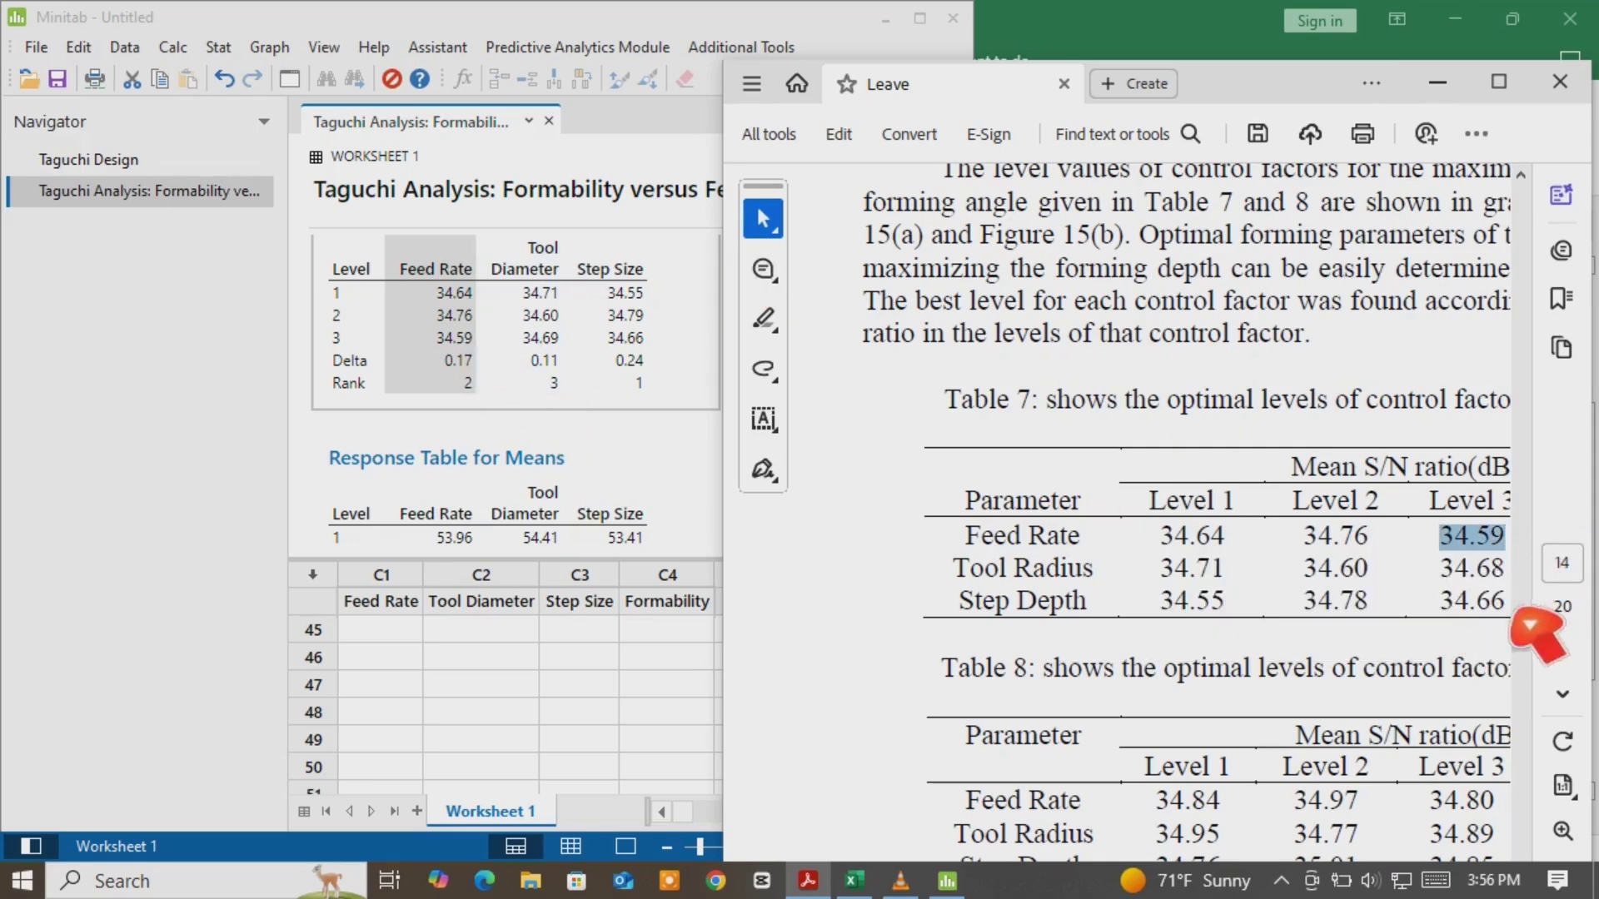
left_click(1443, 560)
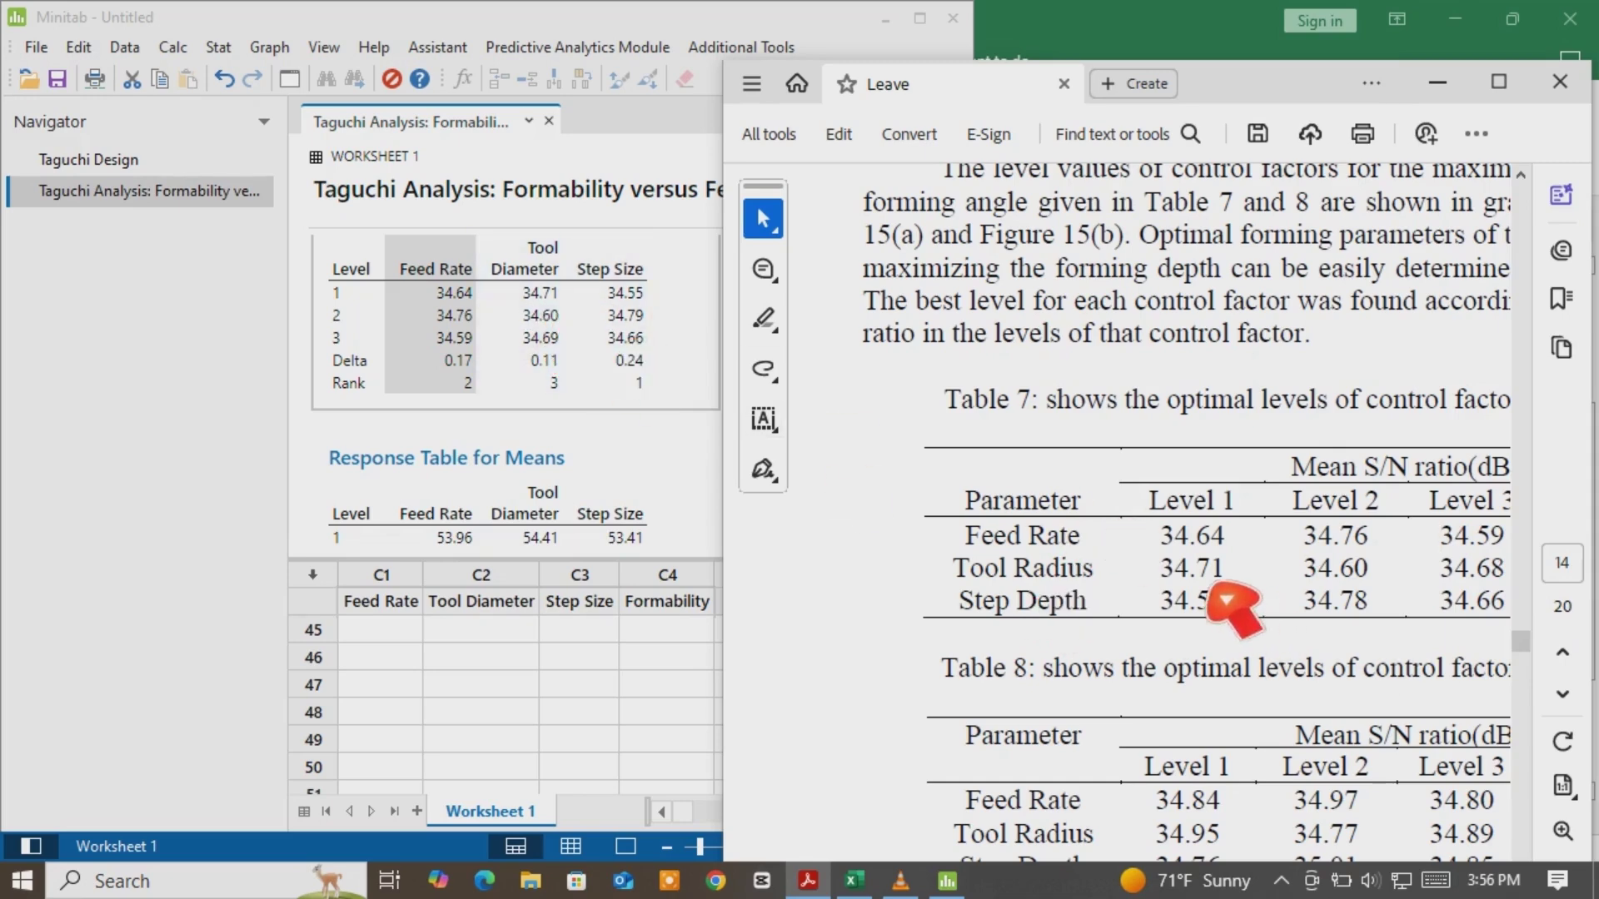
left_click_drag(1257, 595, 1196, 586)
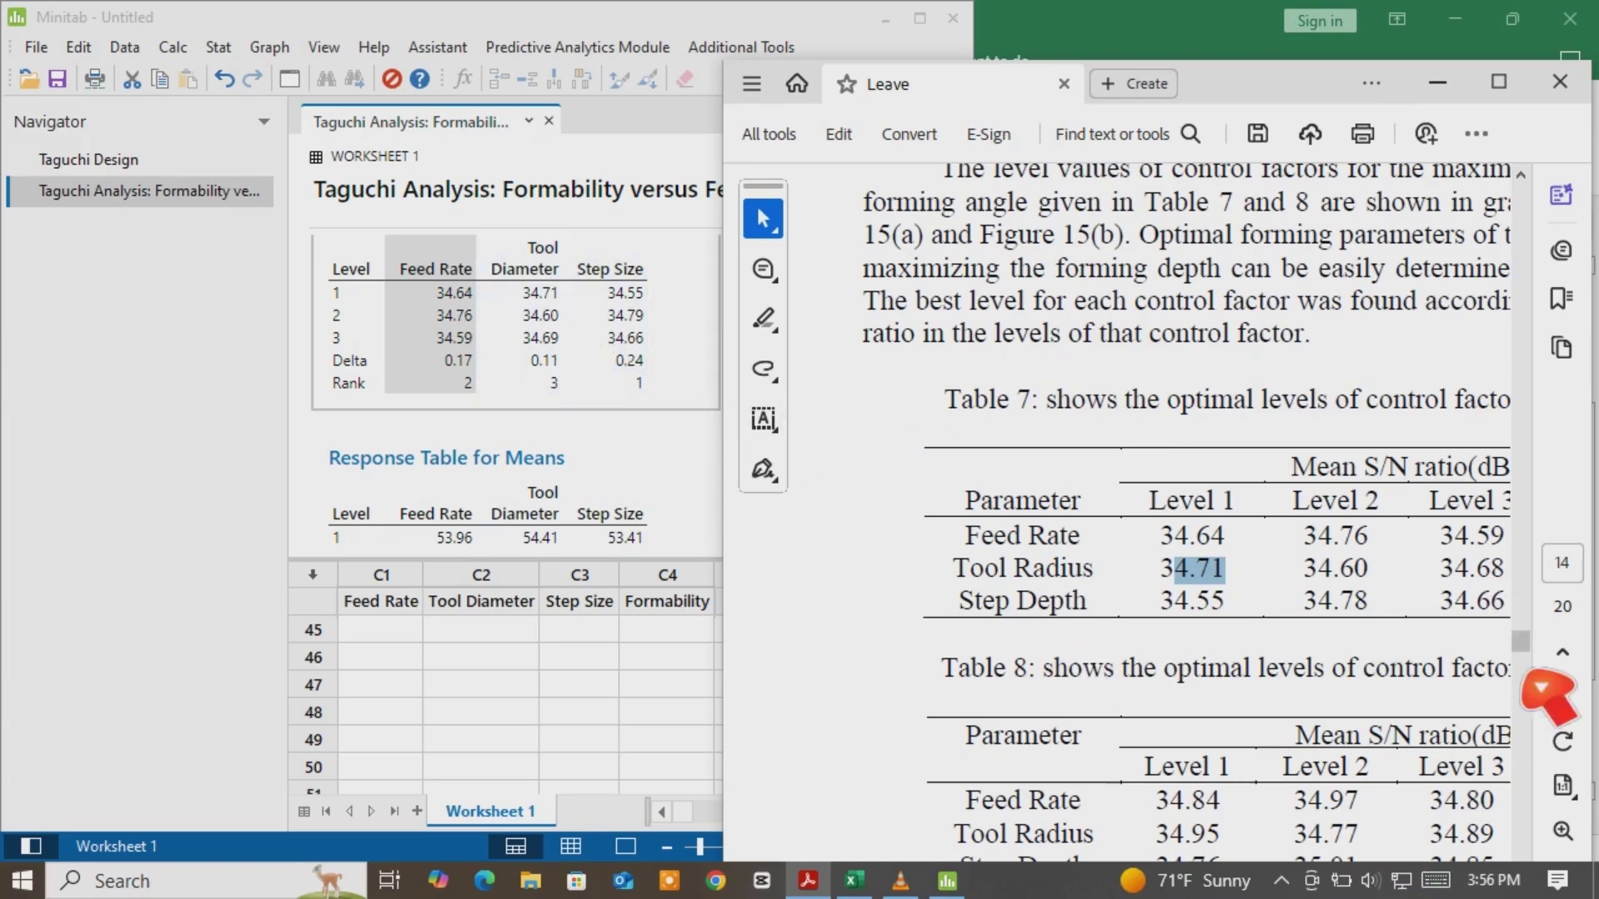
left_click_drag(1505, 569, 982, 801)
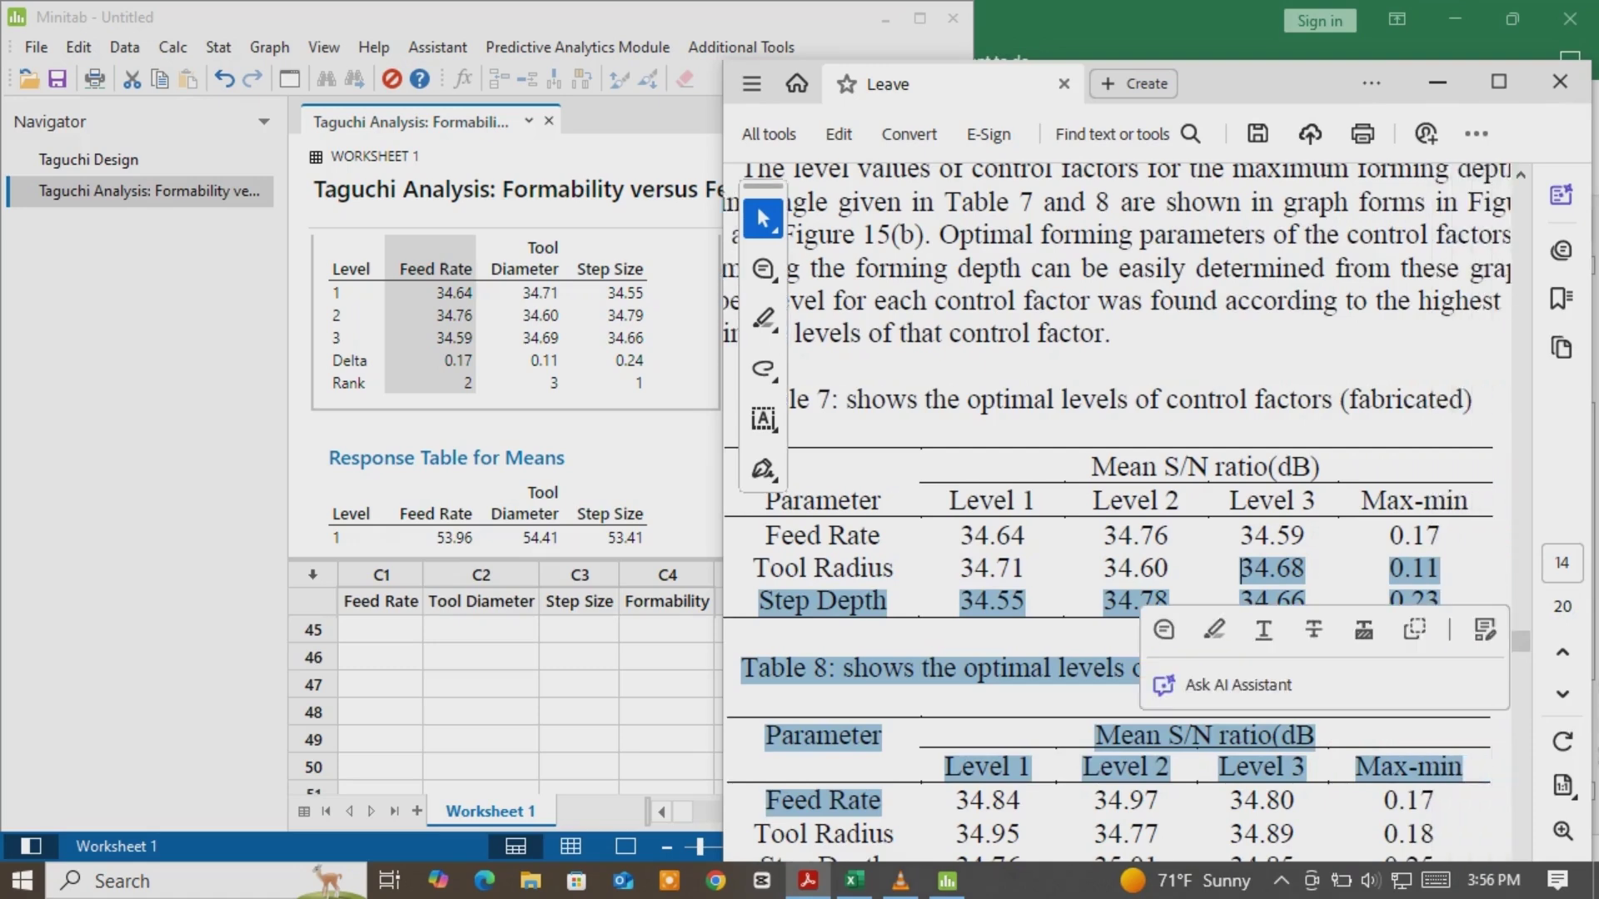
left_click(1483, 550)
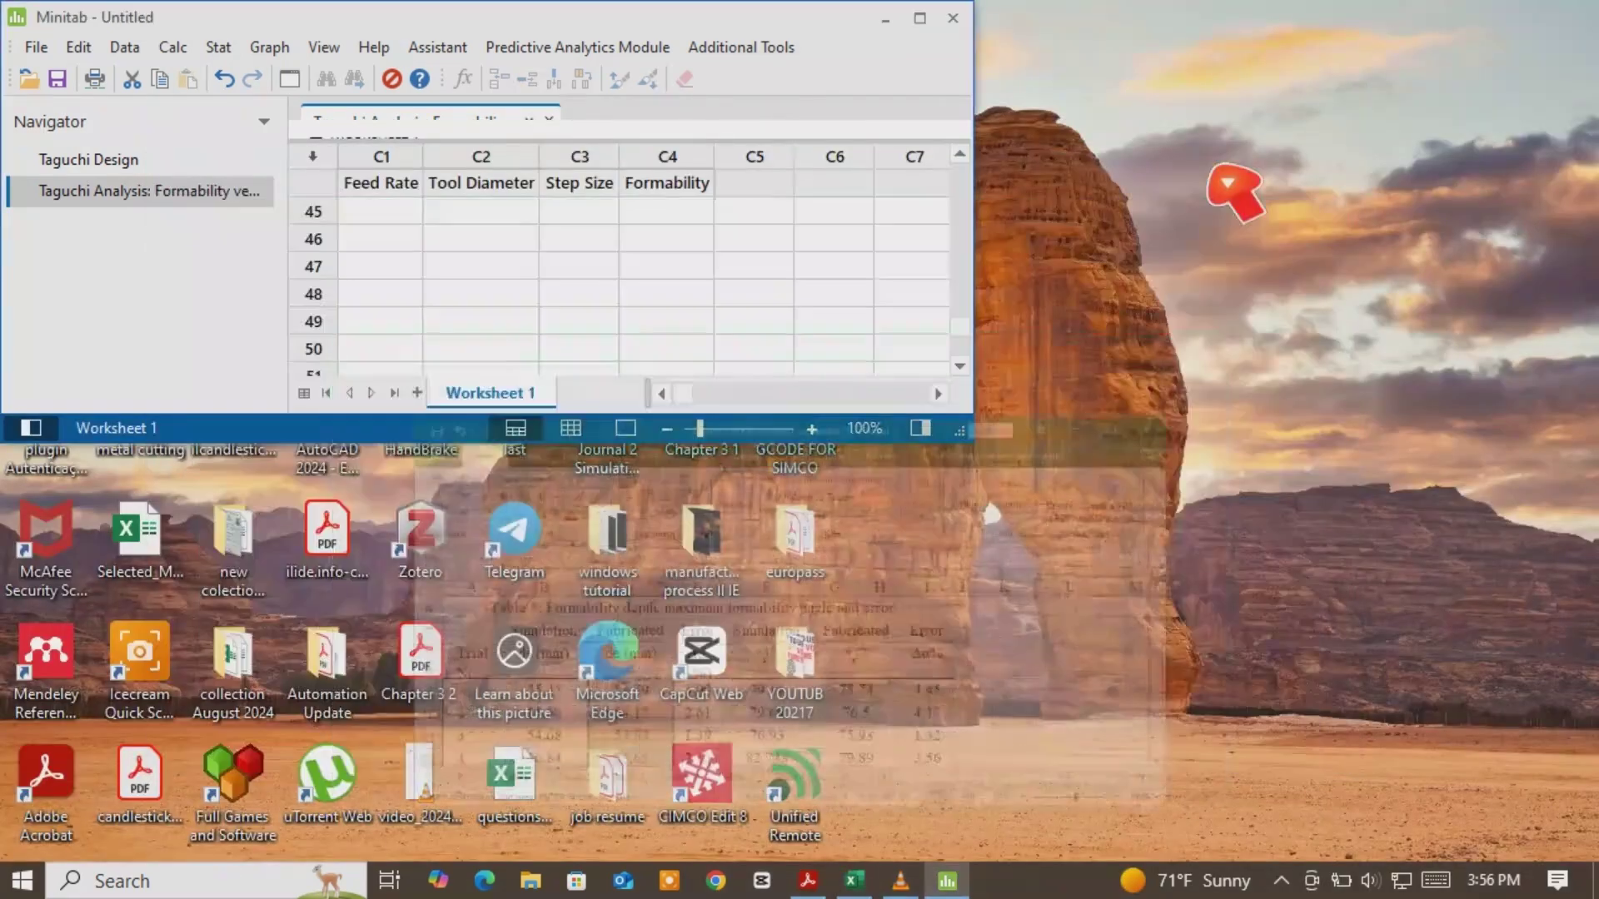
Bring Minitab to the front and enlarge it to show the S/N main effects plot
left_click(807, 881)
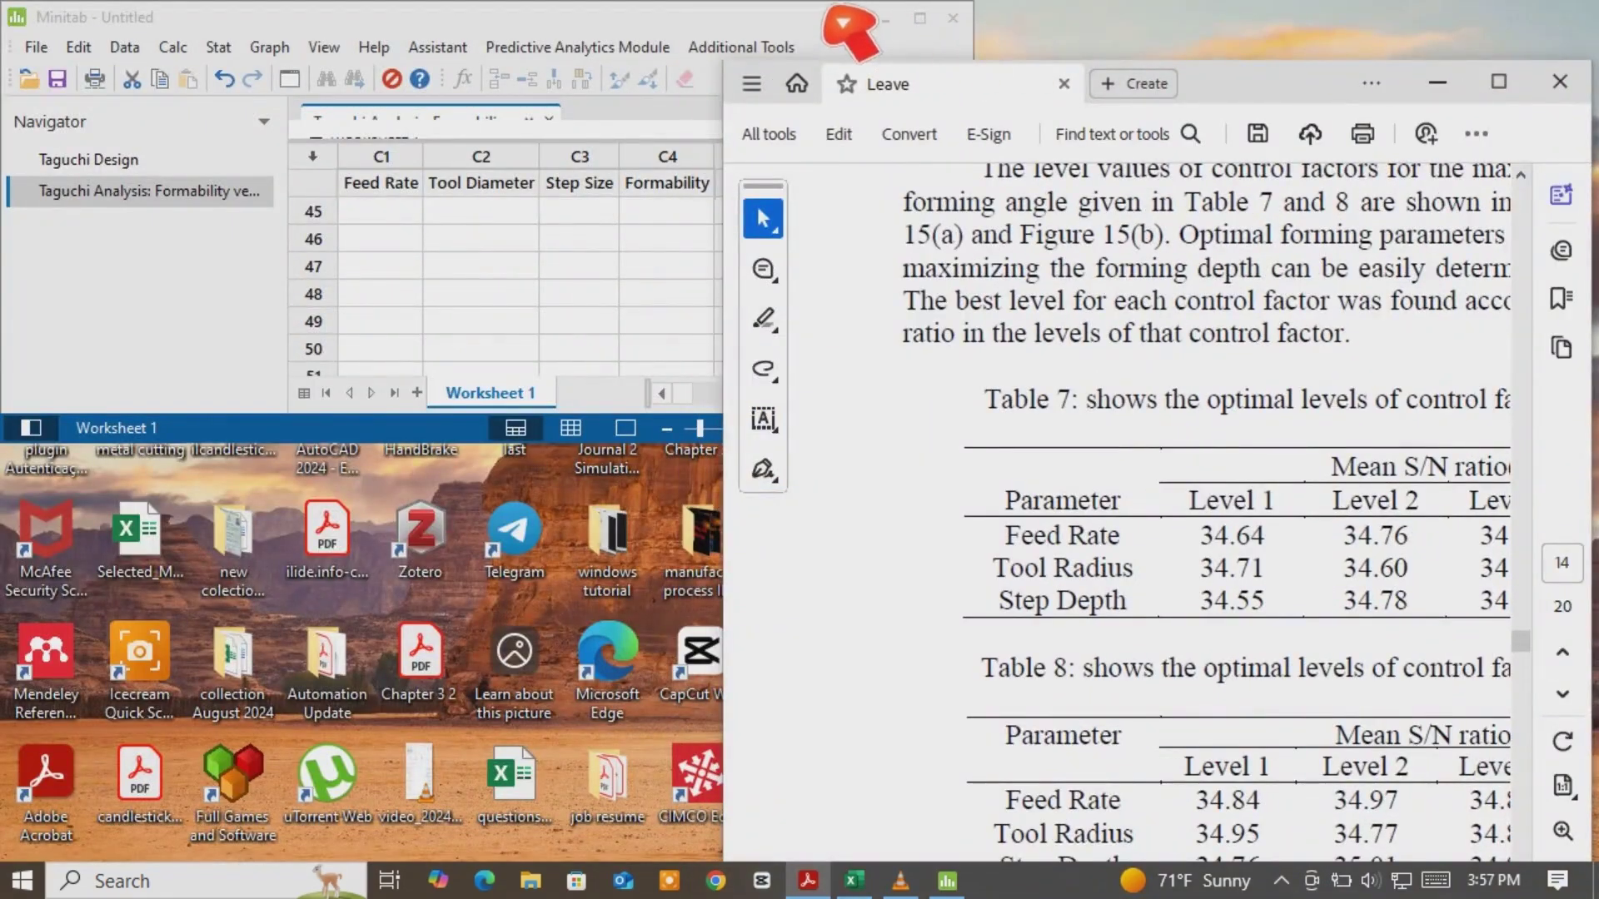
left_click(832, 17)
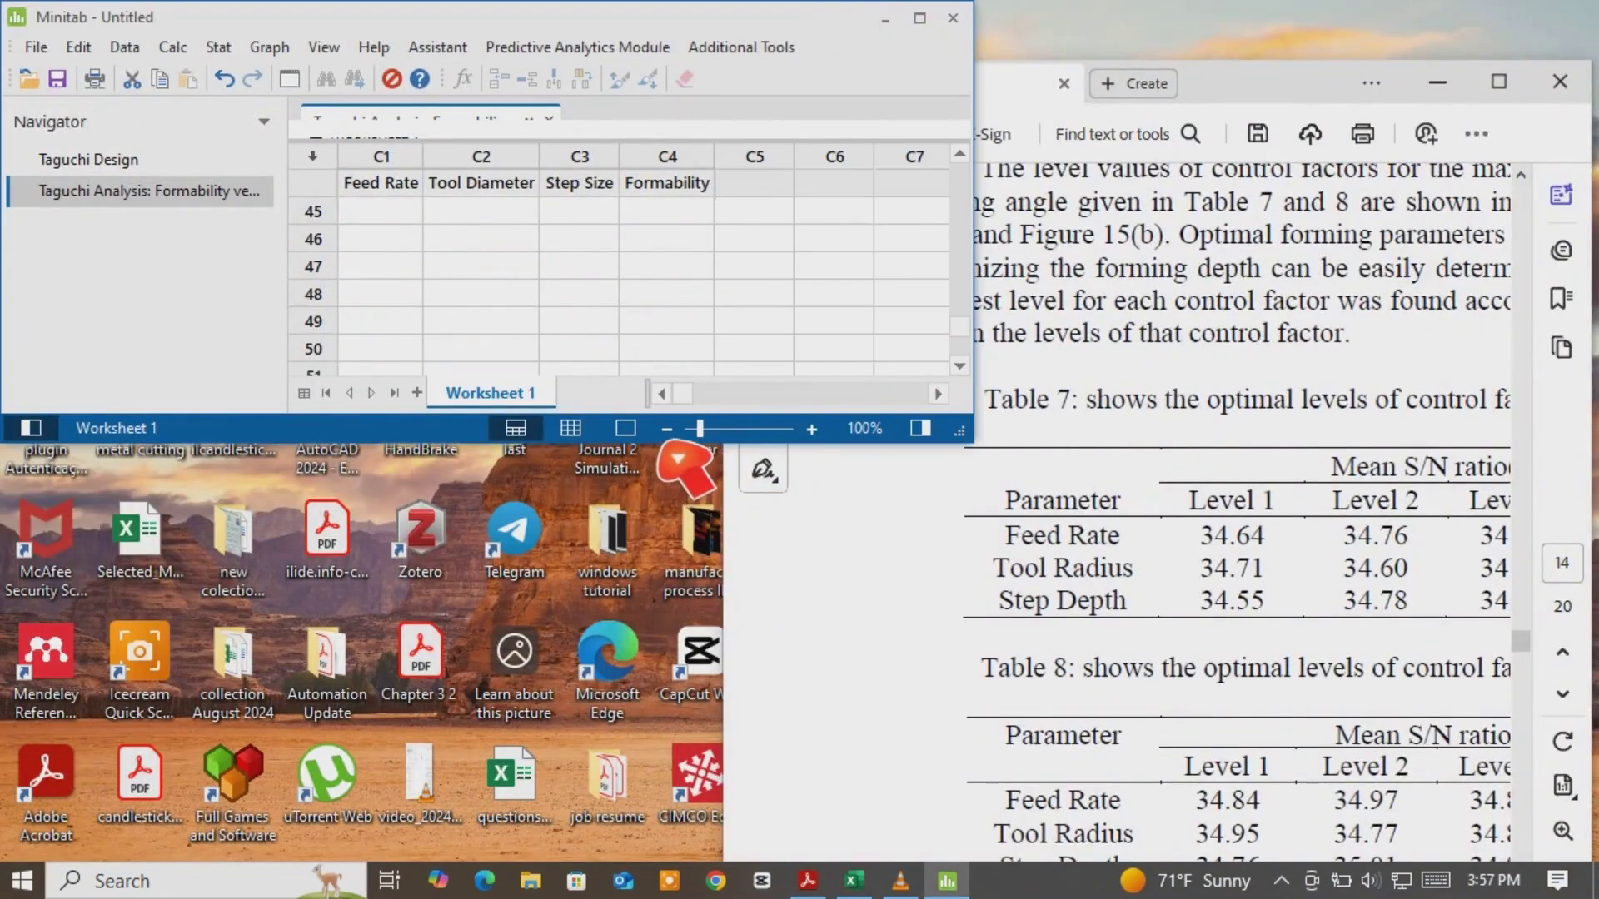
left_click_drag(677, 444, 658, 834)
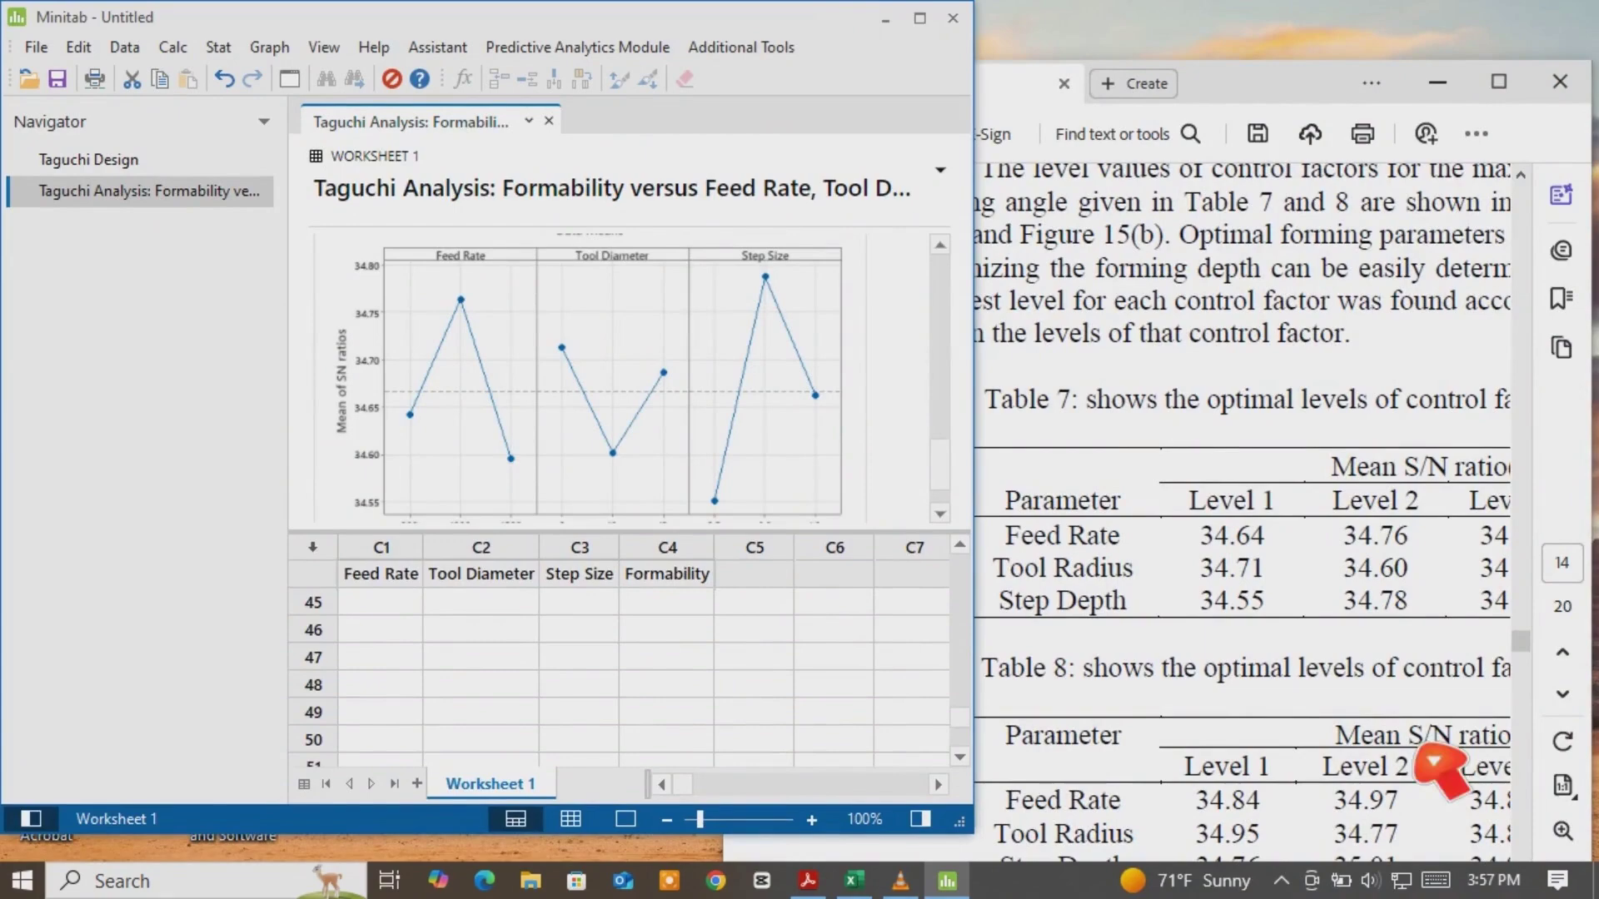
Scroll the paper to Figure 15's main effects plots beside Minitab's plot
left_click(1541, 824)
scroll(1541, 824, "down", 10)
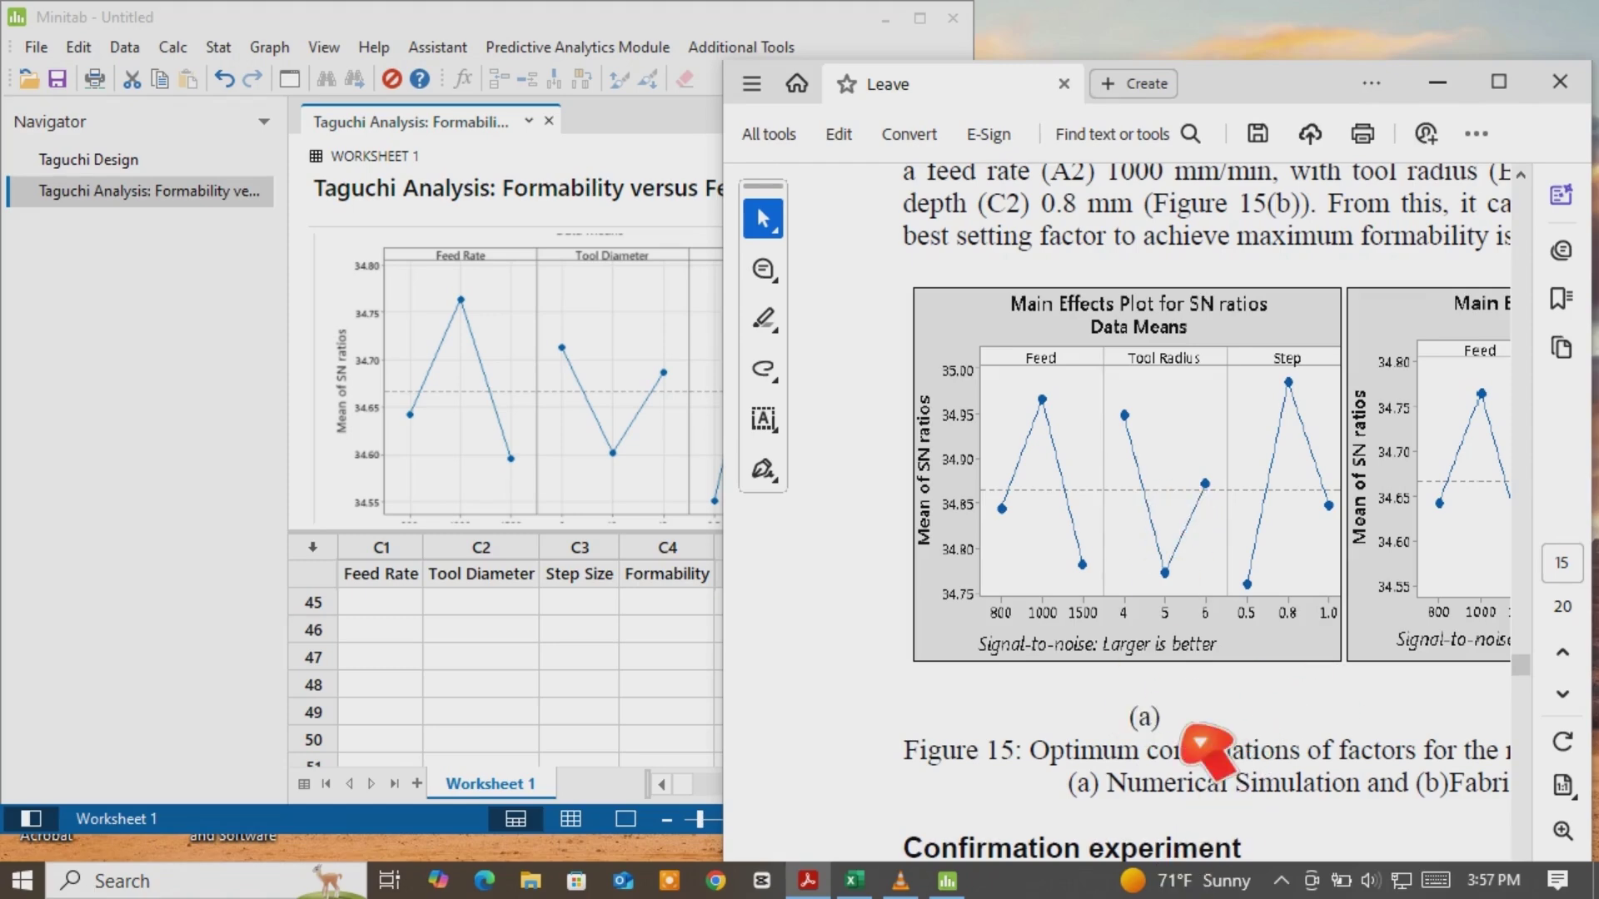
left_click(1183, 512)
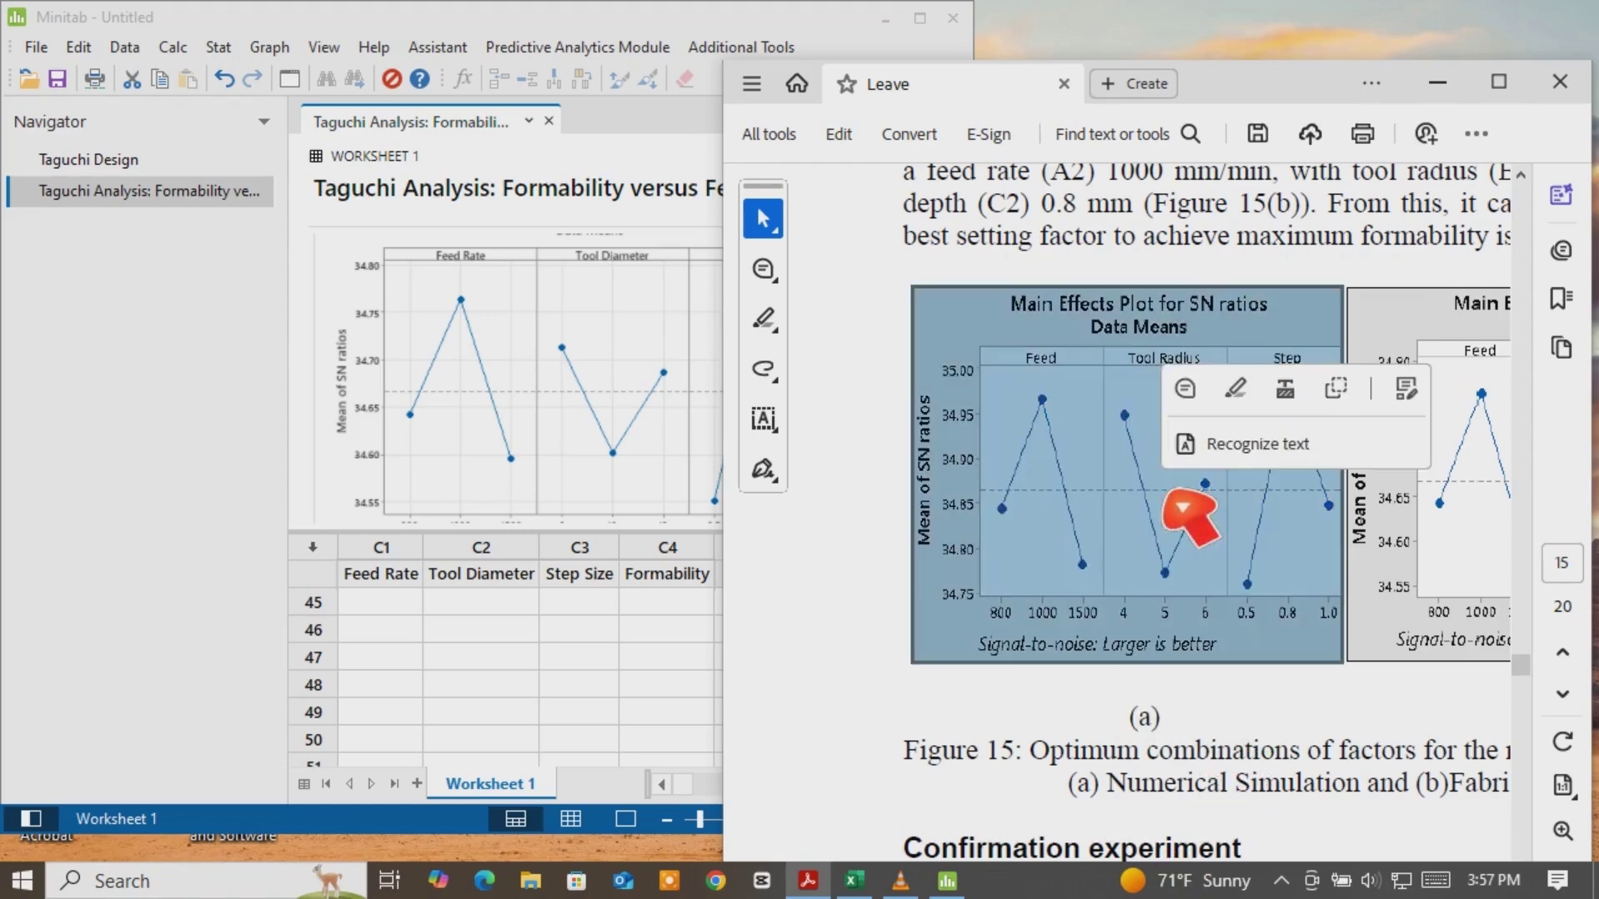
key("Escape")
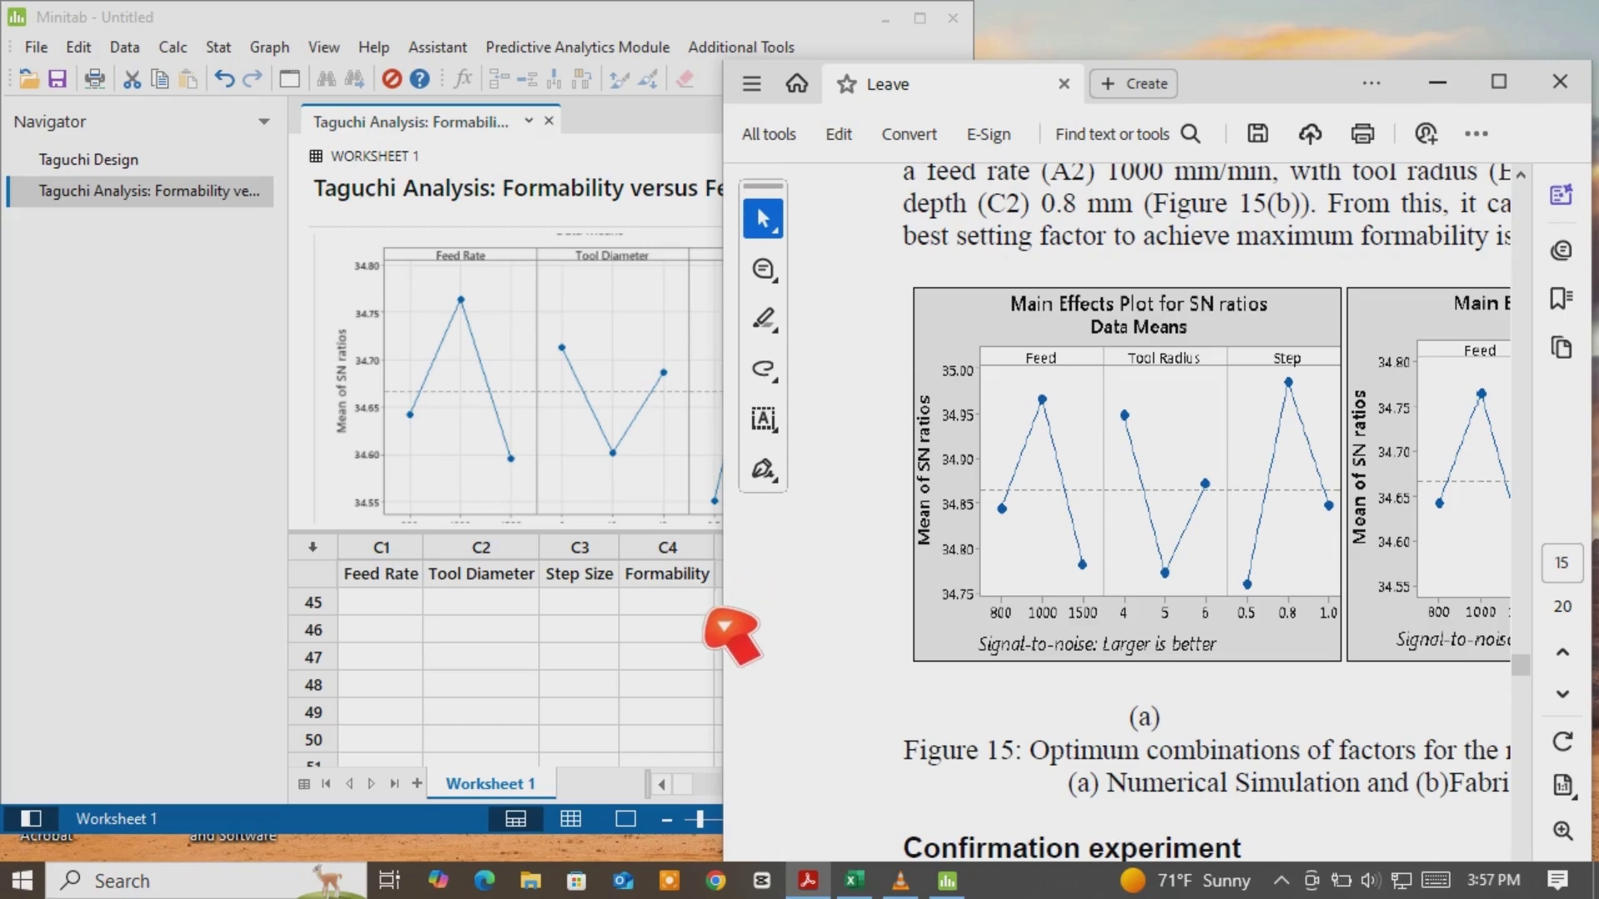
left_click_drag(731, 617, 1013, 572)
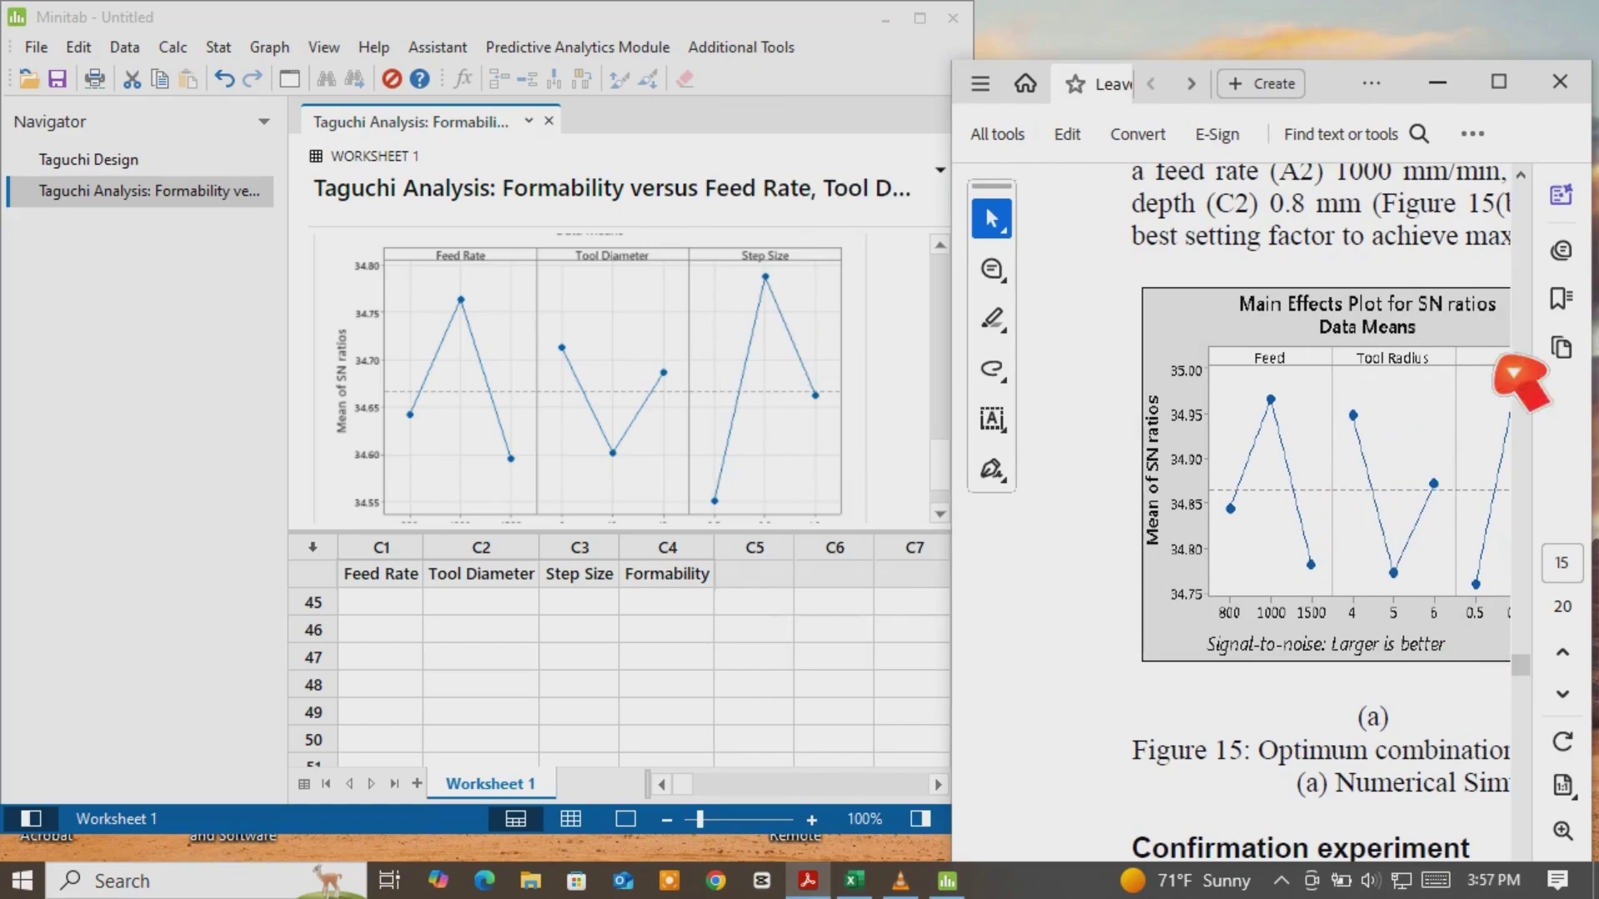
Maximize both Minitab and Acrobat so Figure 15 fills the screen
left_click(1499, 80)
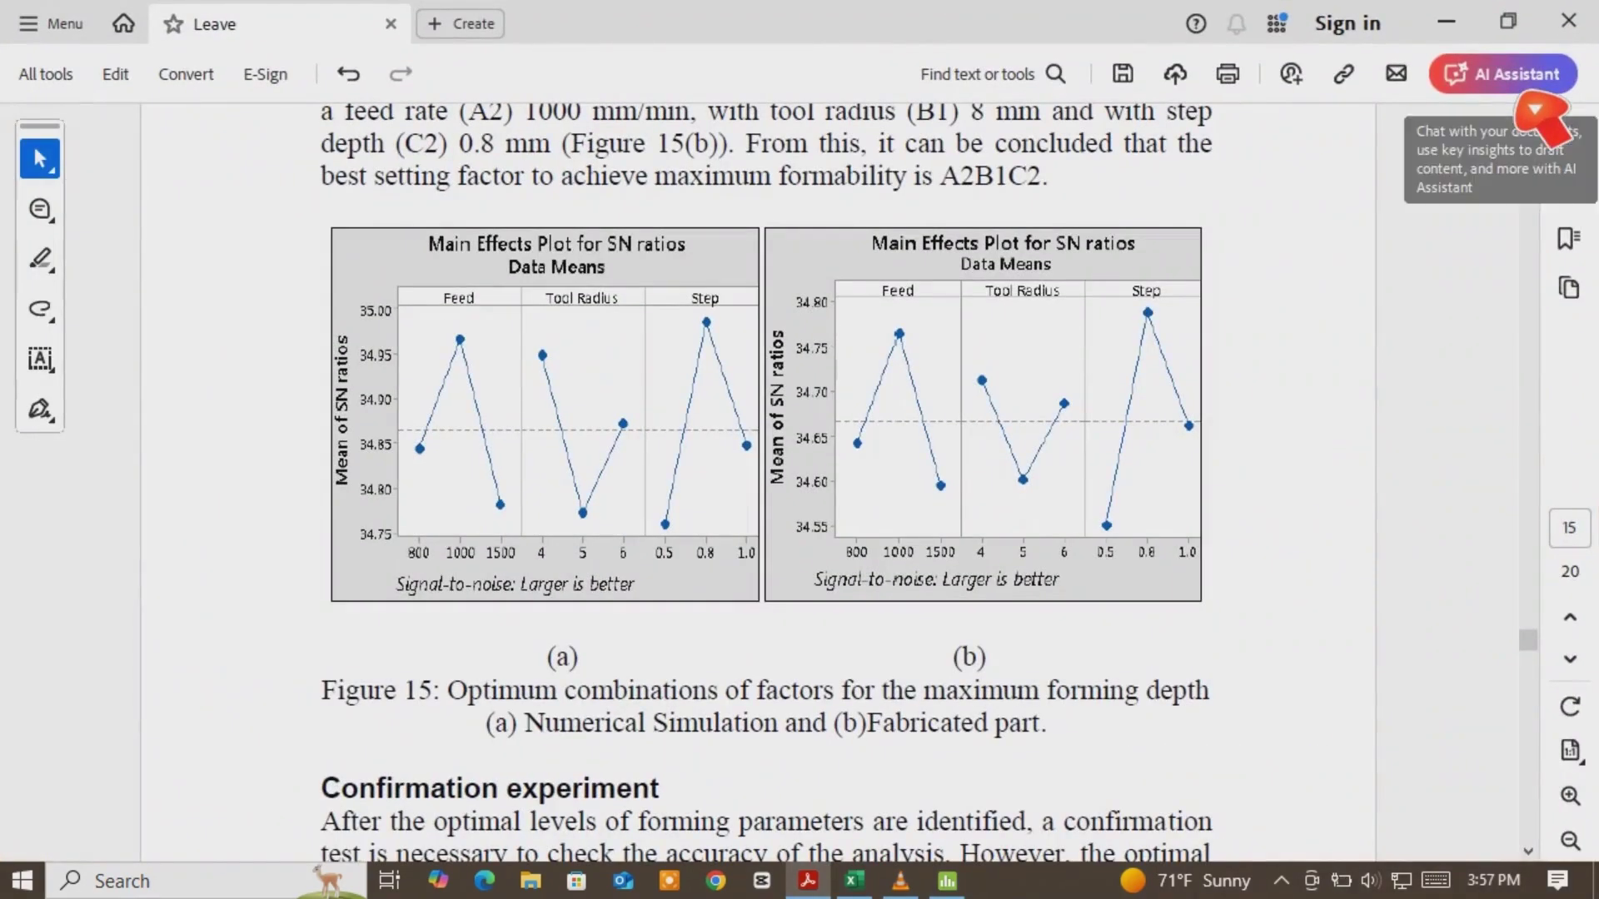
left_click(1447, 23)
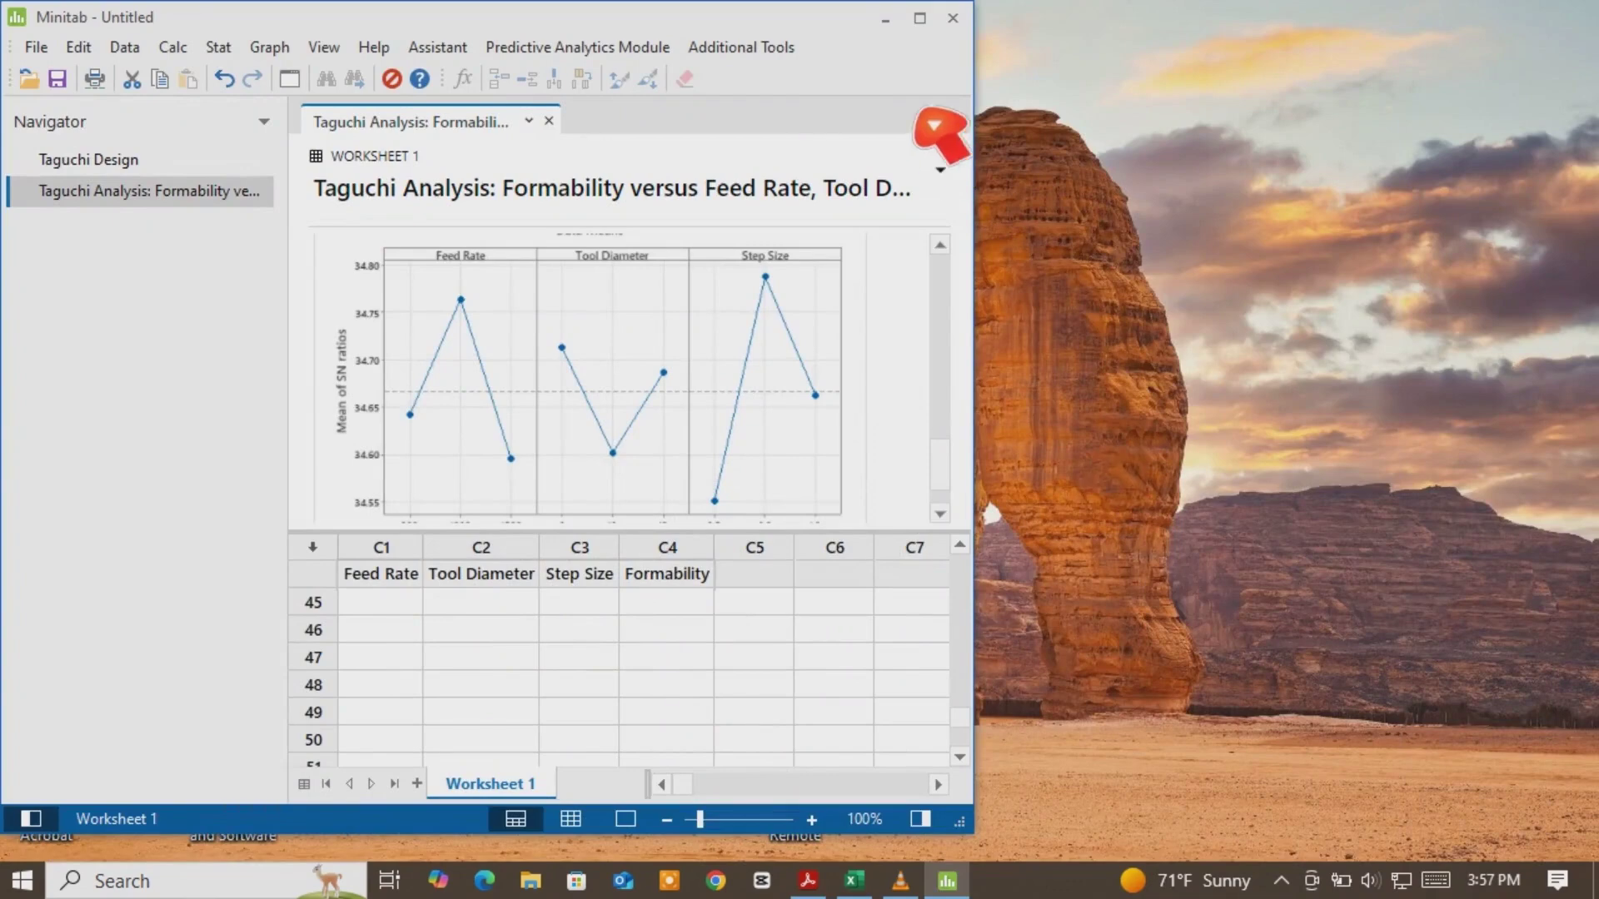
left_click(920, 17)
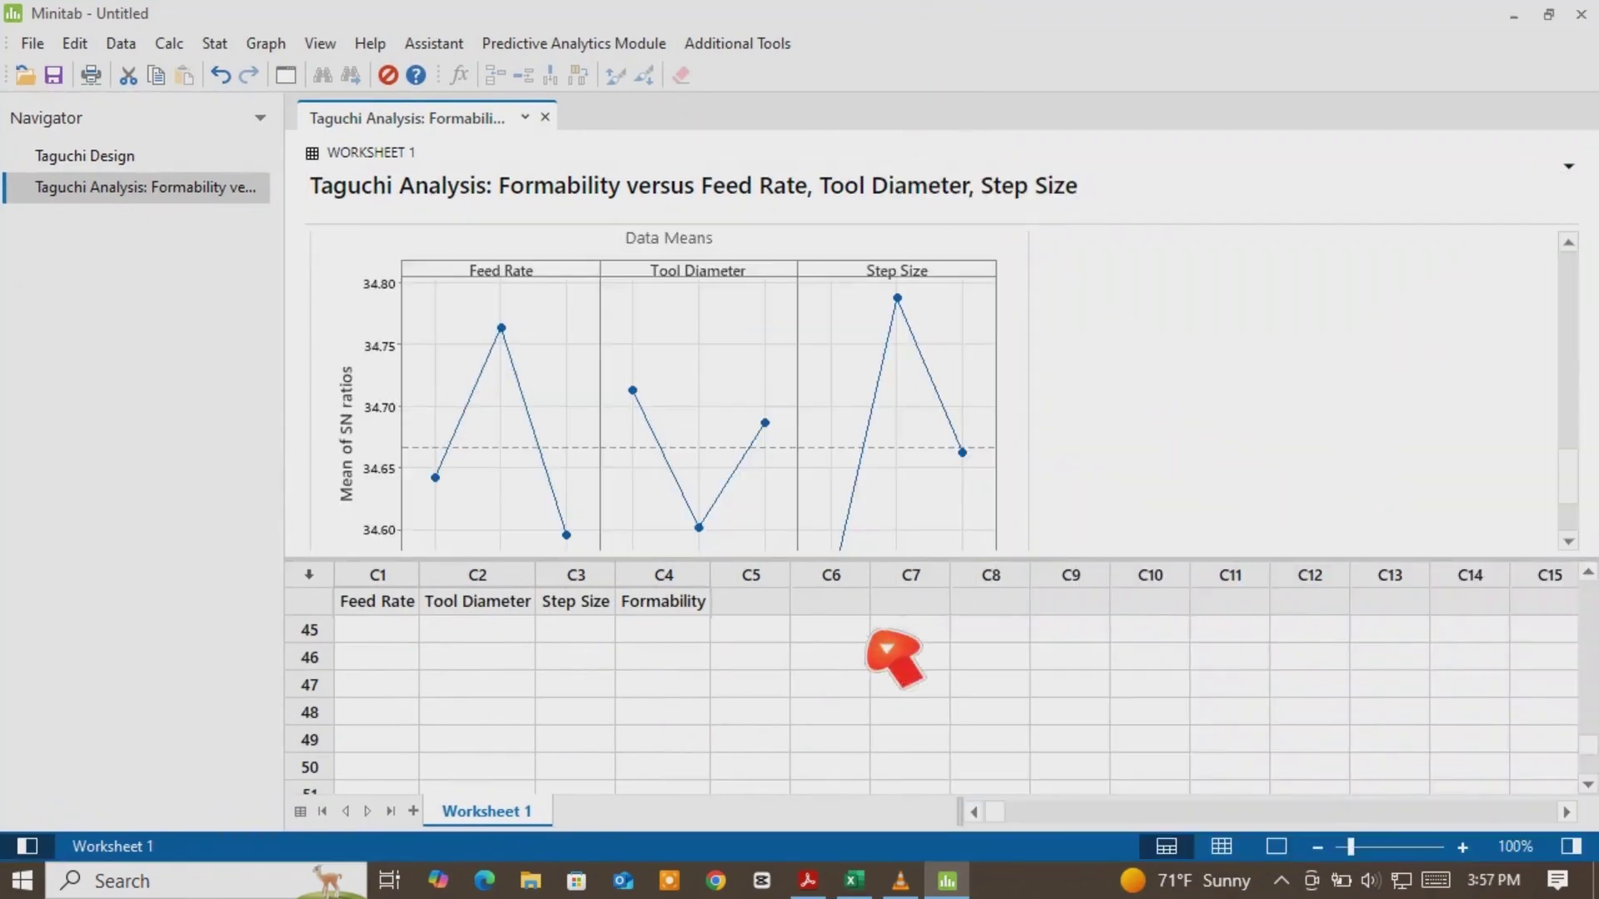
left_click(808, 881)
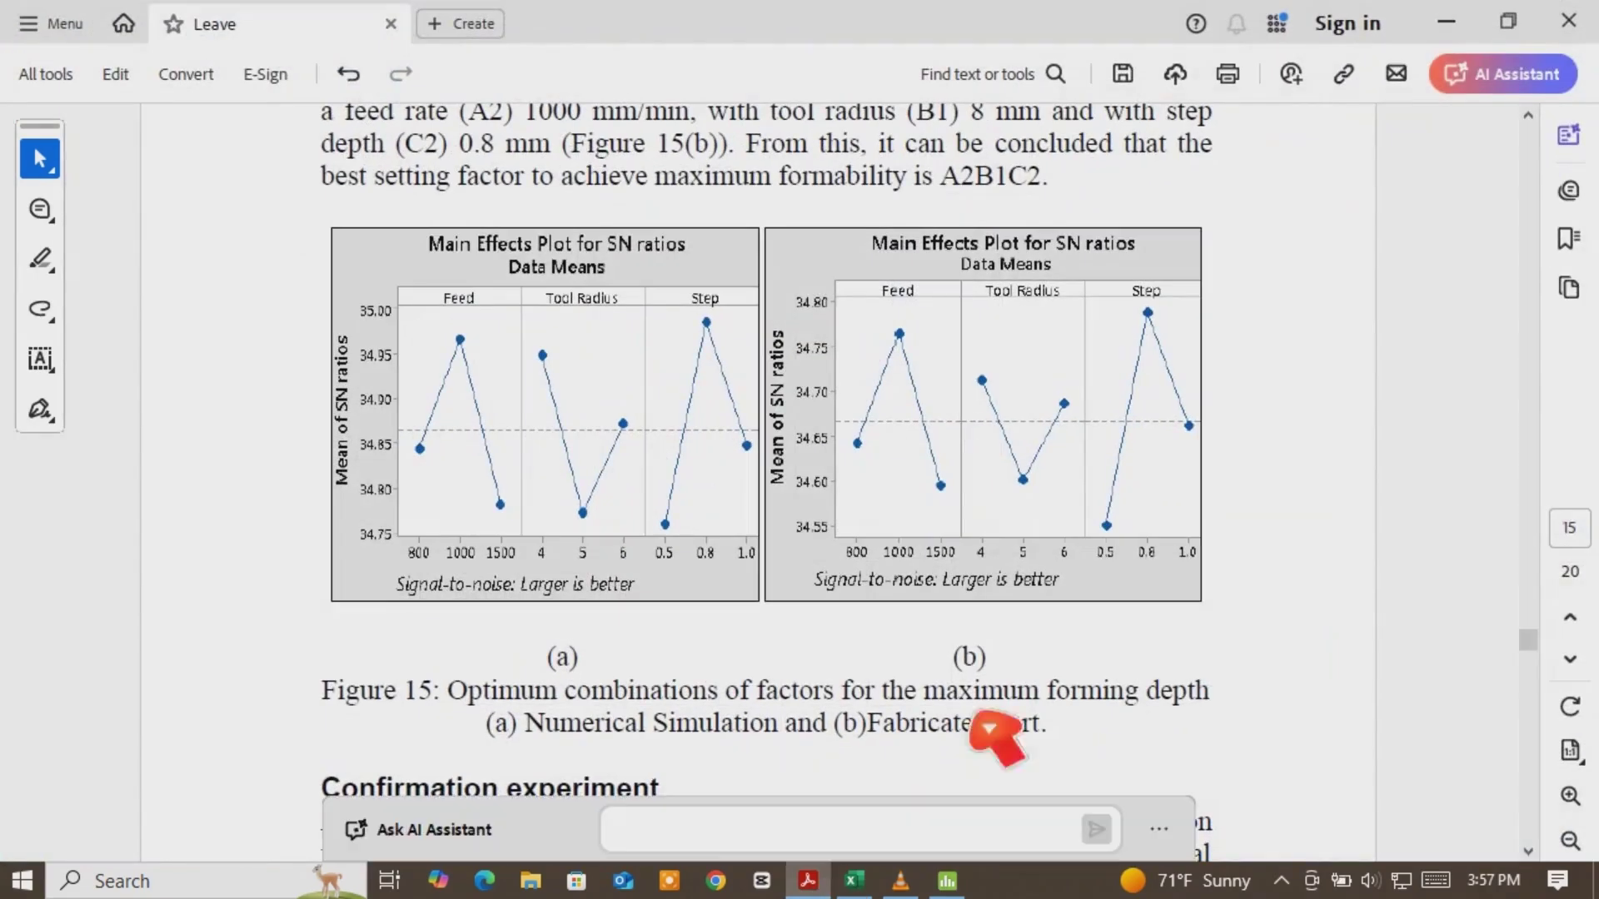